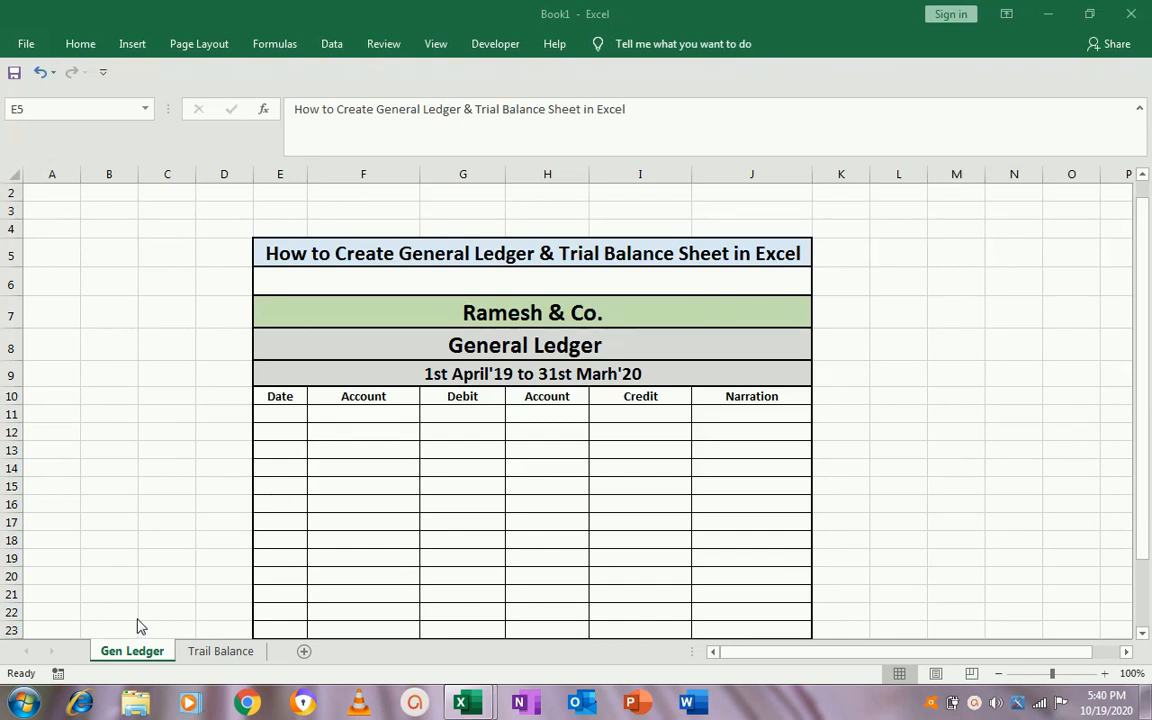
# - Open the Trail Balance sheet and look over its S.No., Account and Account Type headings
pyautogui.click(188, 651)
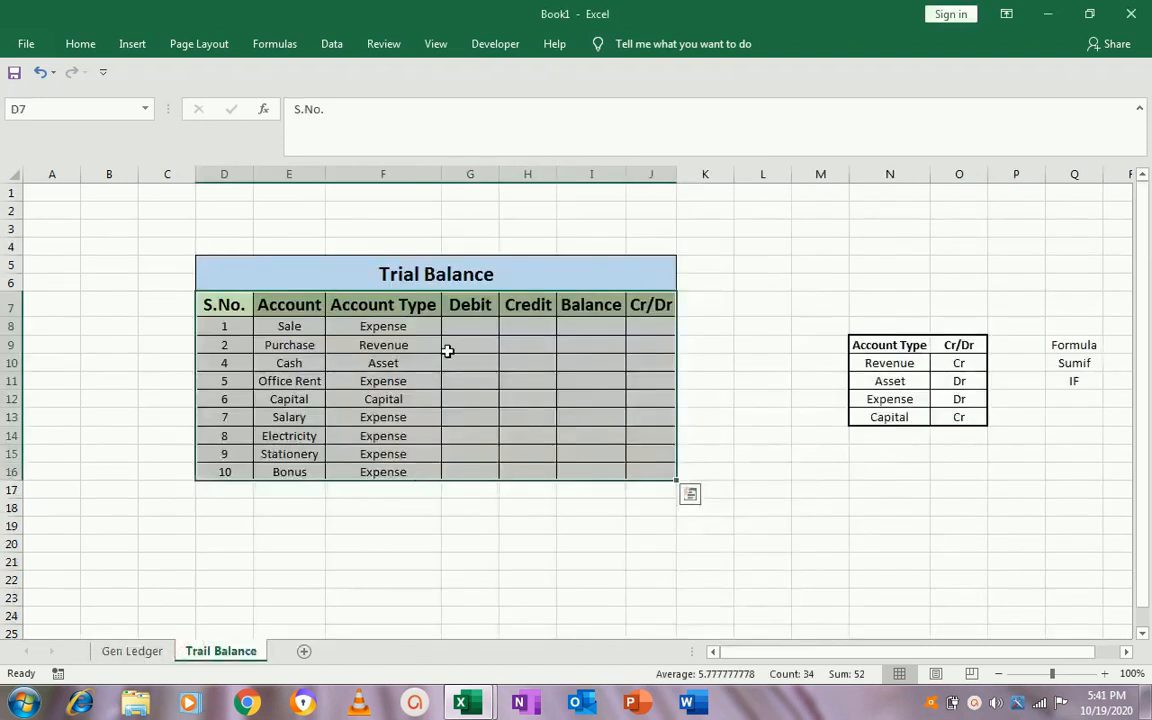
pyautogui.click(362, 308)
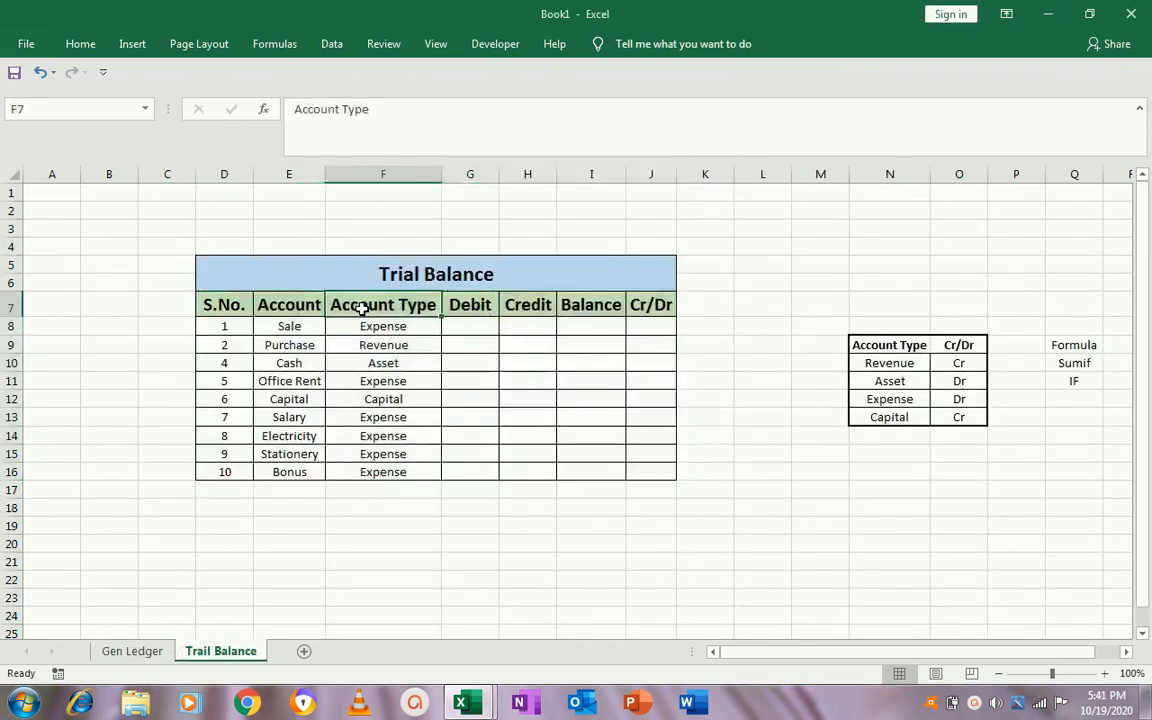
pyautogui.click(272, 308)
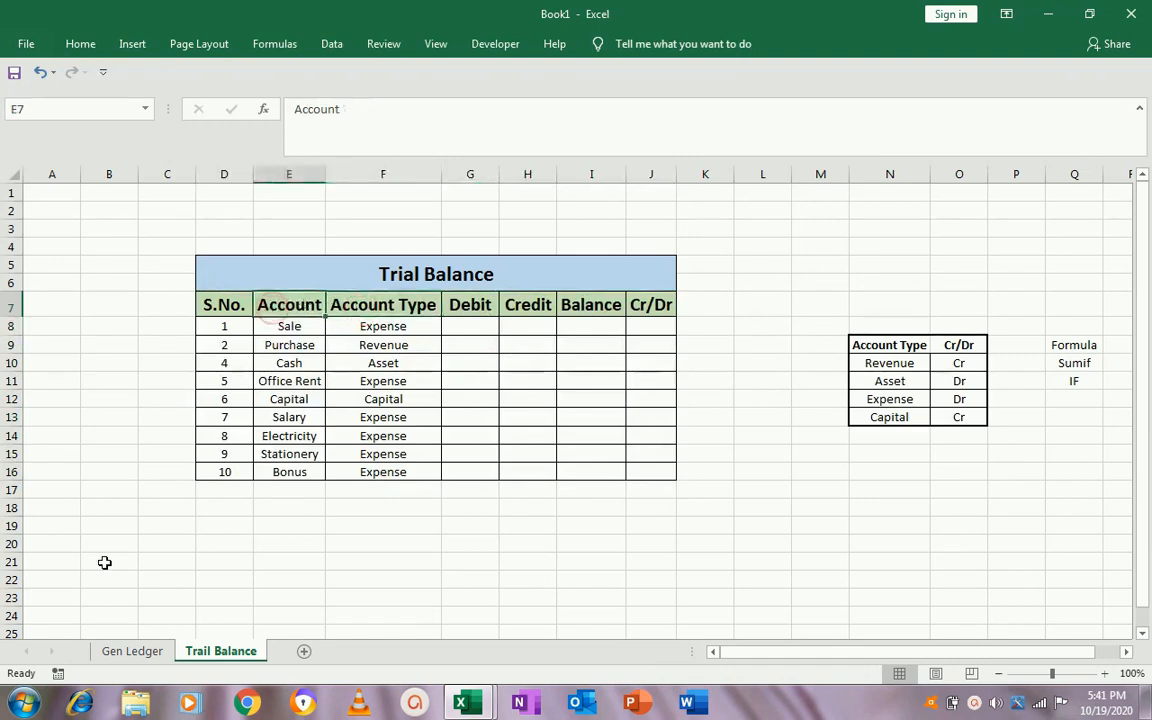
pyautogui.click(231, 308)
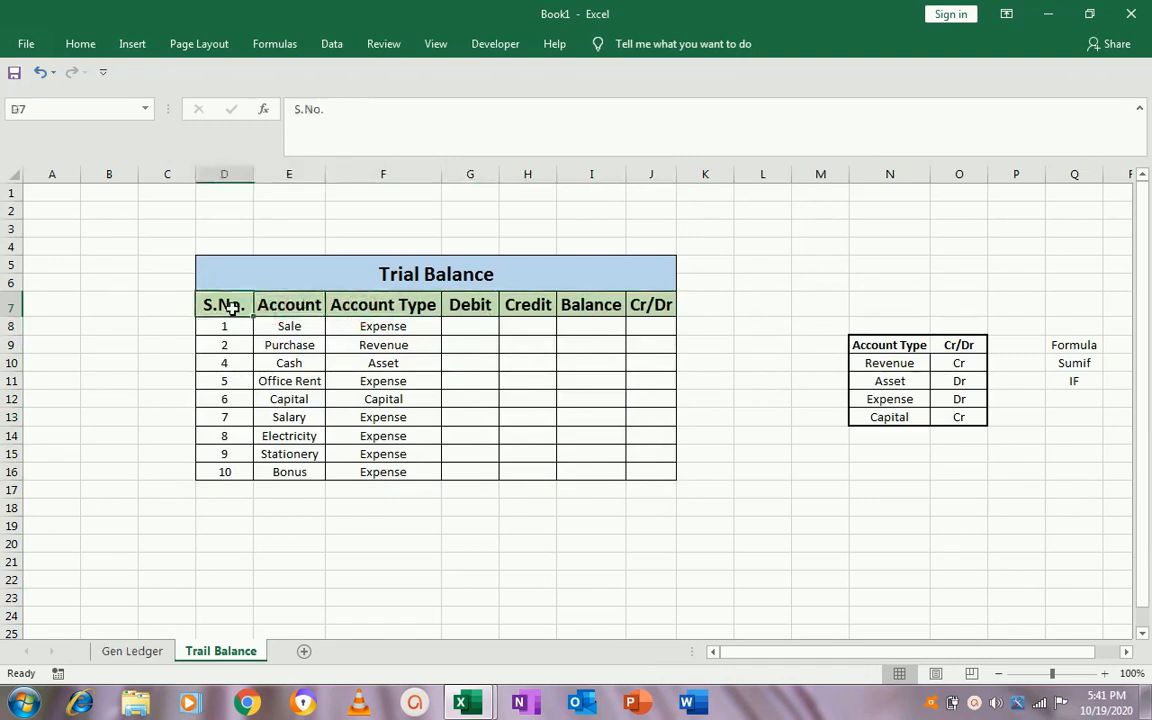
# - Apply an outside border around the header row E10:J10 on the Gen Ledger sheet
pyautogui.click(123, 653)
pyautogui.click(372, 412)
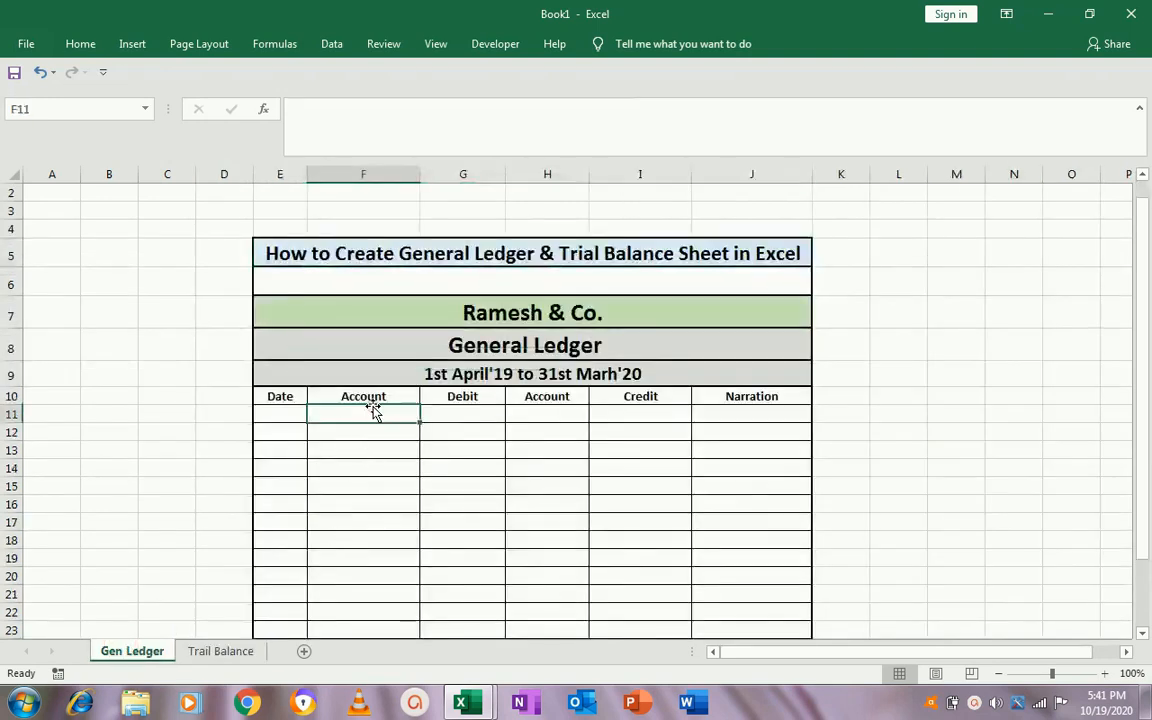
pyautogui.press('Up')
pyautogui.press('Left')
pyautogui.hotkey('ctrl', 'shift', 'Right')
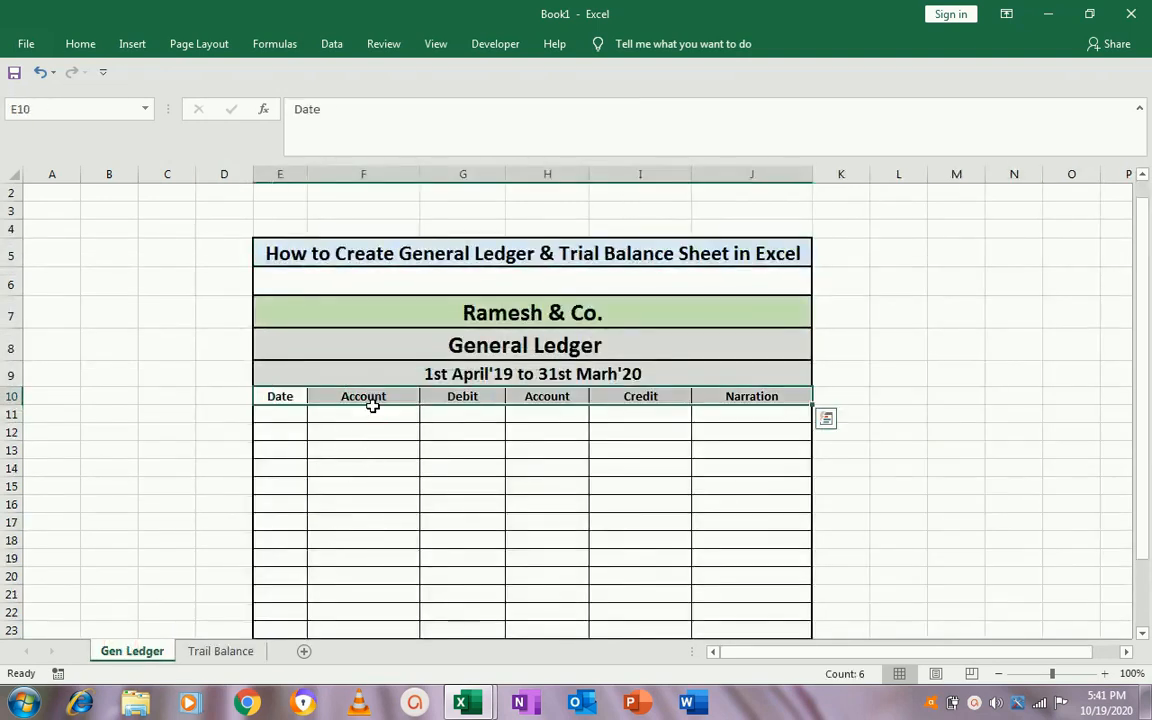
pyautogui.click(72, 44)
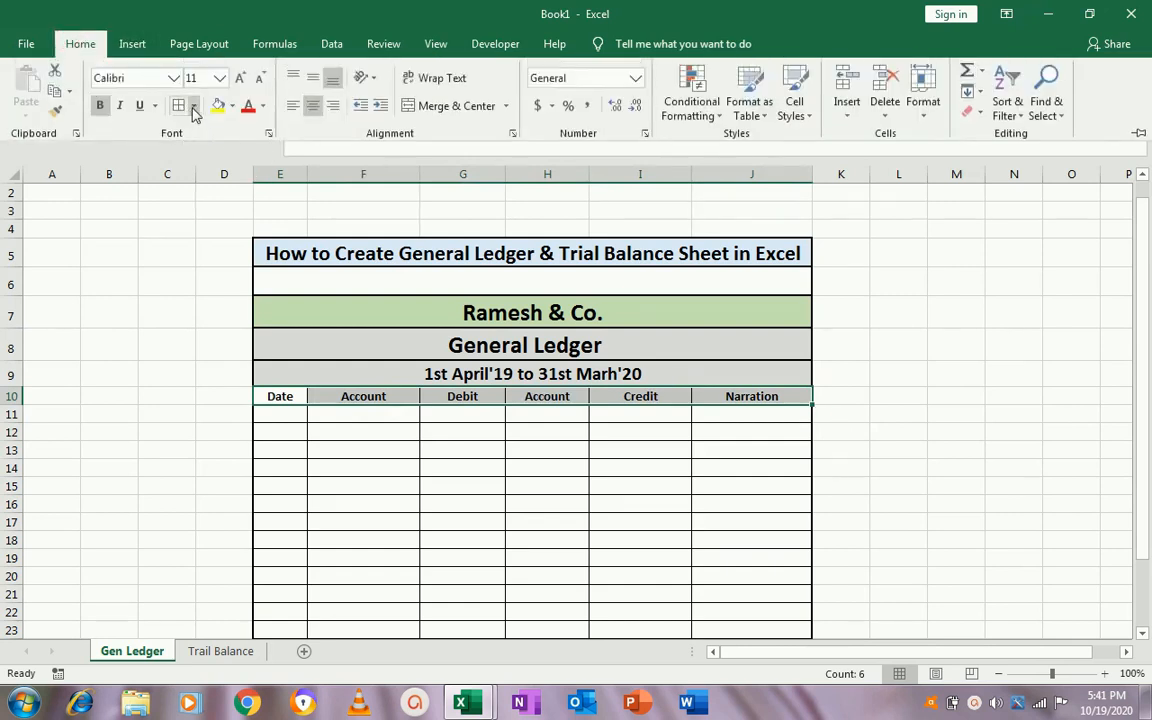
pyautogui.click(194, 112)
pyautogui.click(215, 283)
pyautogui.click(448, 418)
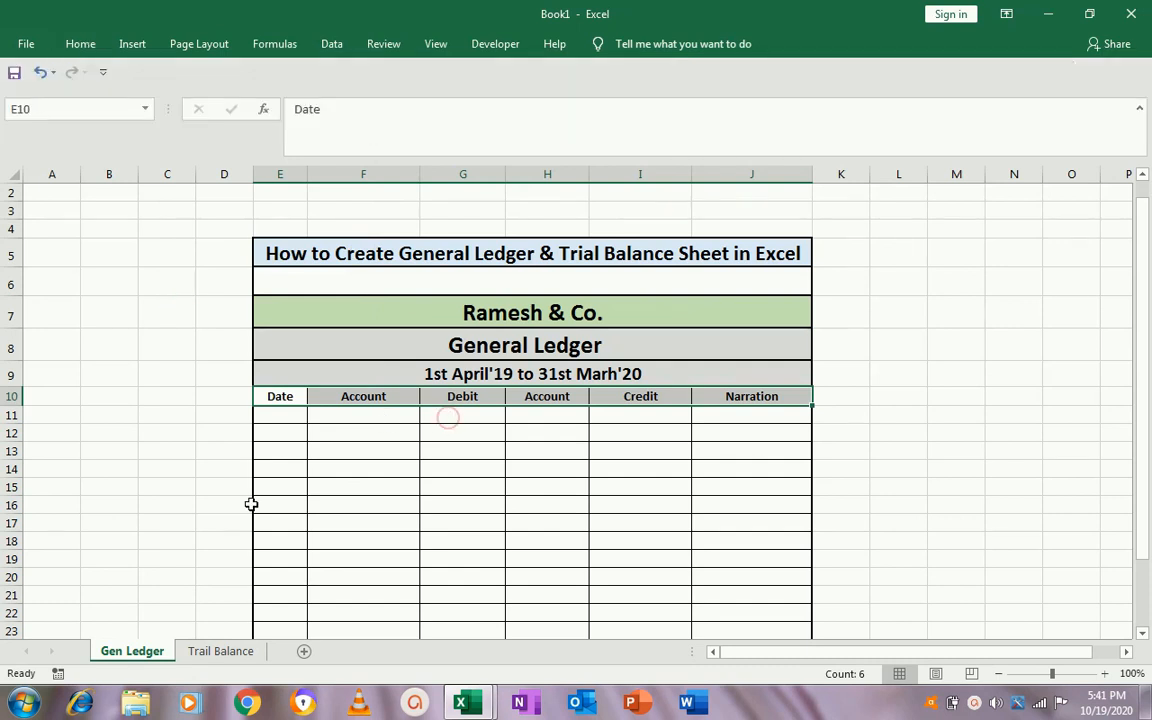
# - Review the trial balance column headings from Account through Balance on the Trail Balance sheet
pyautogui.click(215, 650)
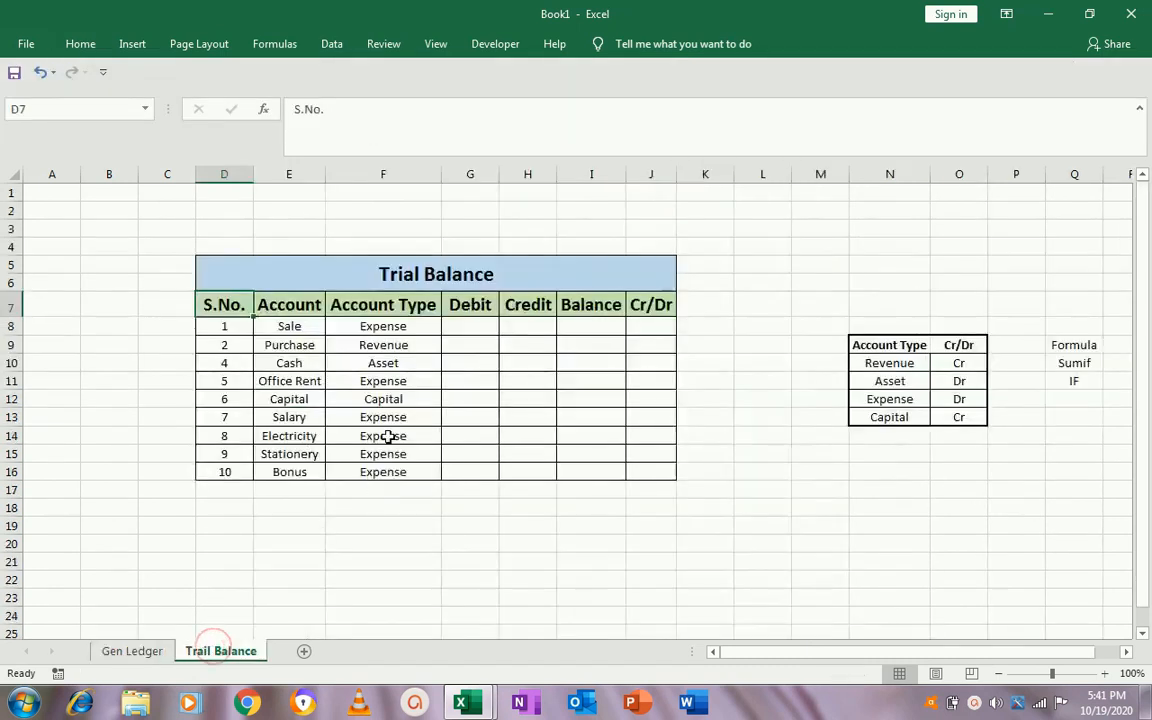
pyautogui.click(414, 315)
pyautogui.press('Left')
pyautogui.press('Right')
pyautogui.press('Down')
pyautogui.press('Right')
pyautogui.press('Right')
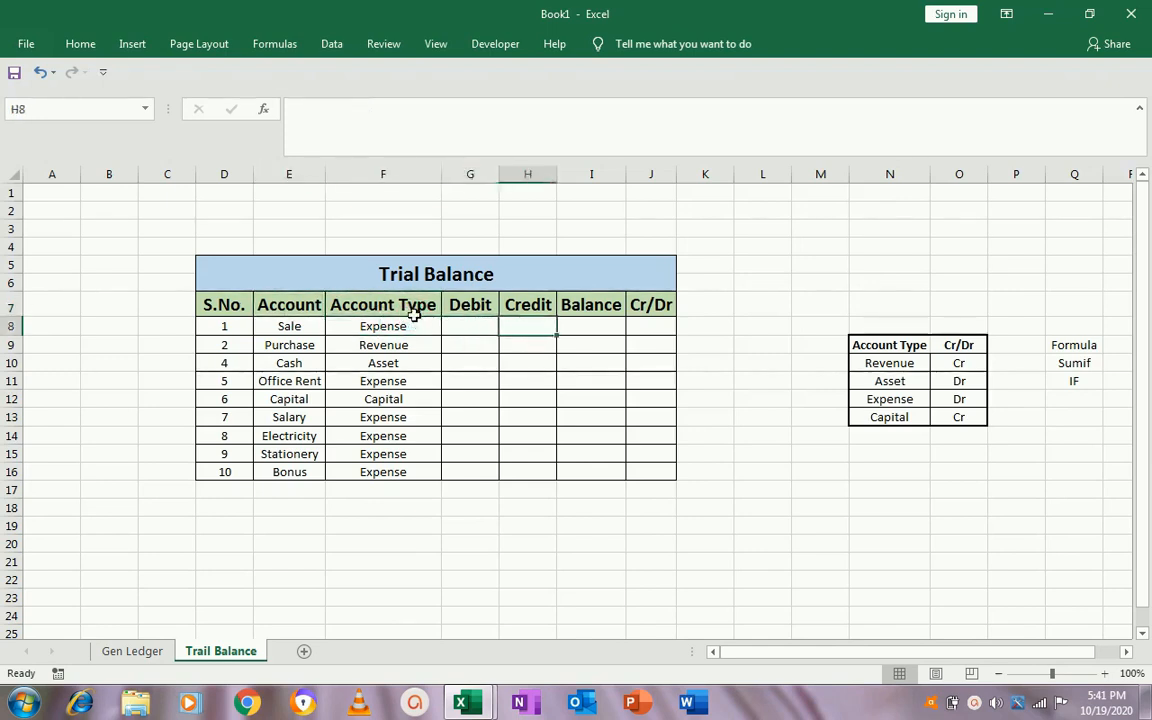
pyautogui.press('Right')
pyautogui.press('Up')
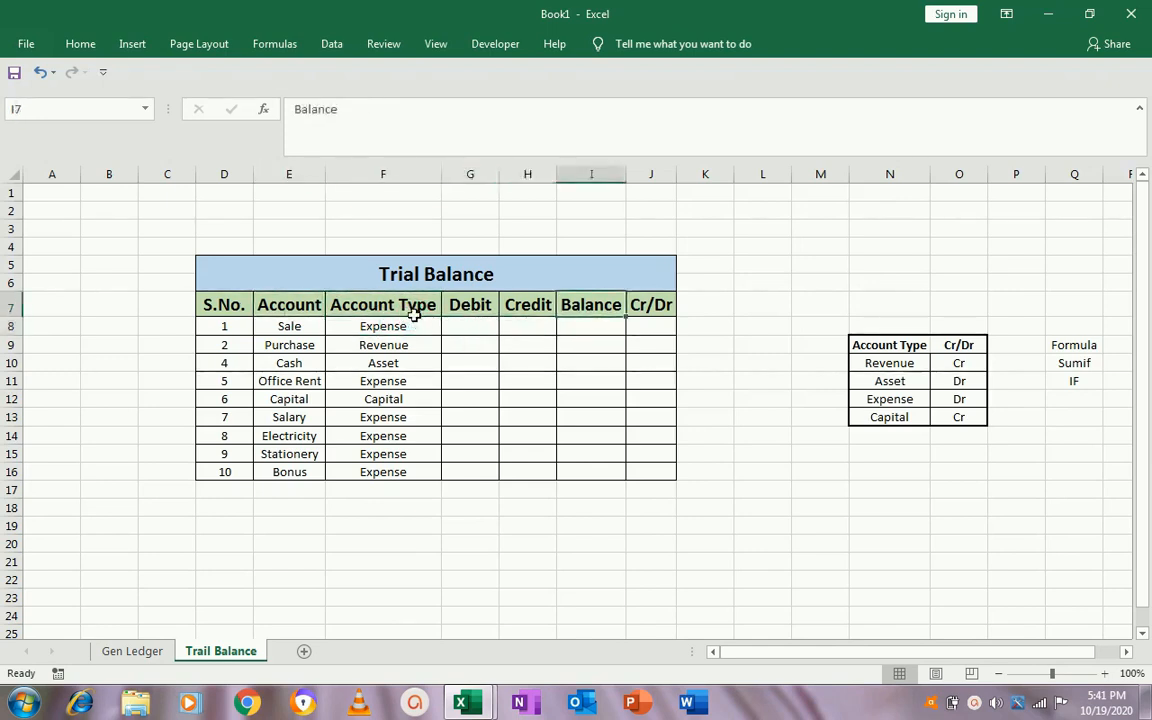
pyautogui.press('Left')
pyautogui.press('Up')
pyautogui.press('Left')
pyautogui.press('Right')
pyautogui.press('Right')
pyautogui.press('Down')
# - Examine the Account Type and Cr/Dr reference table beside the trial balance
pyautogui.press('Right')
pyautogui.press('Right')
pyautogui.press('Down')
pyautogui.press('Right')
pyautogui.press('Down')
pyautogui.press('Down')
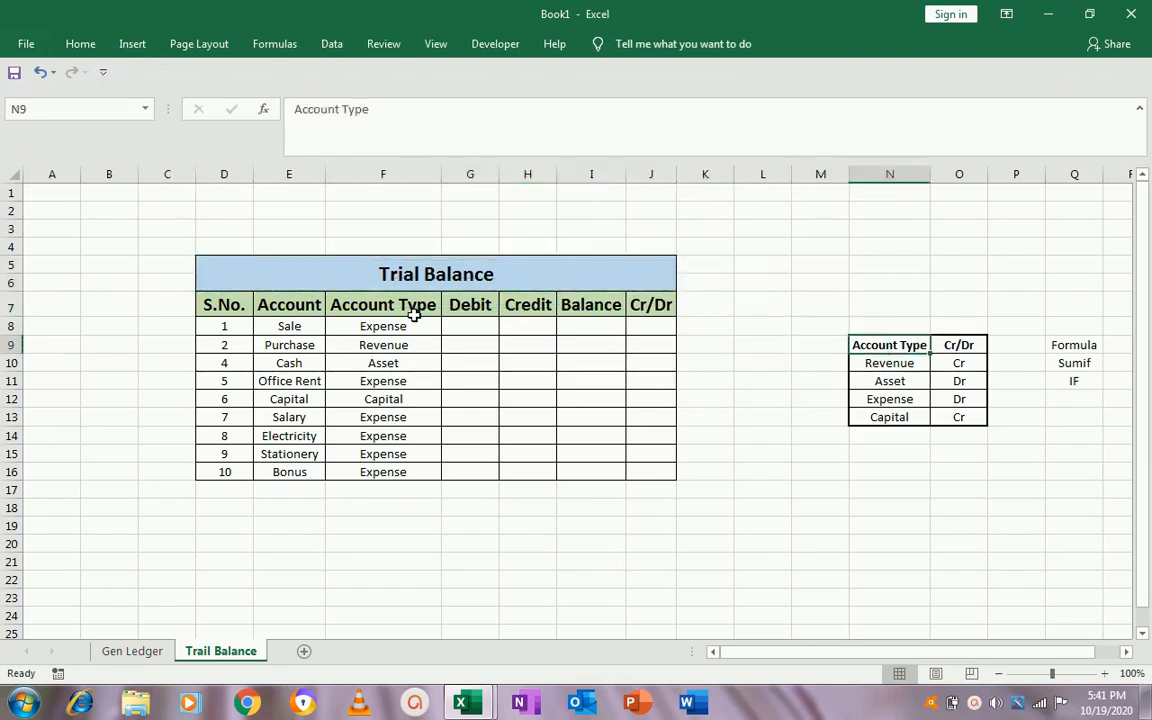
pyautogui.press('Right')
pyautogui.press('Right')
pyautogui.press('Right')
pyautogui.press('Left')
pyautogui.press('Left')
pyautogui.press('Left')
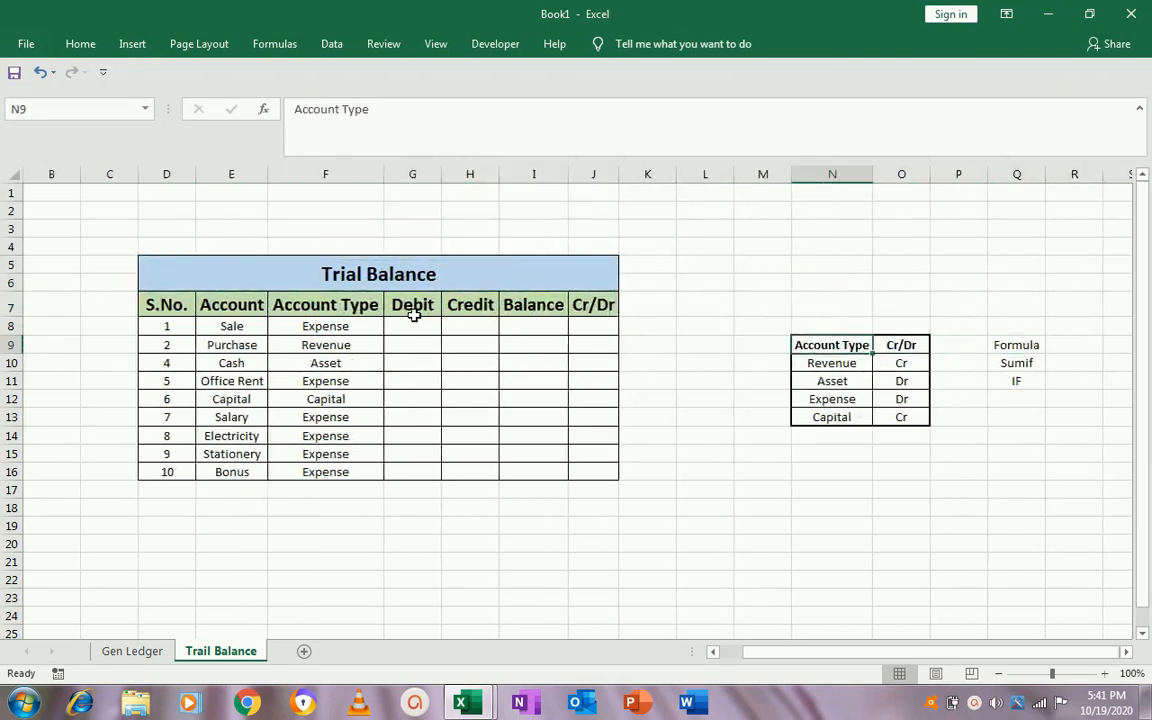
# - Read through the entries in the trial balance's Account column, from Sale down to Bonus
pyautogui.press('Left')
pyautogui.press('Left')
pyautogui.press('Left')
pyautogui.press('Left')
pyautogui.press('Left')
pyautogui.press('Left')
pyautogui.press('Left')
pyautogui.press('Left')
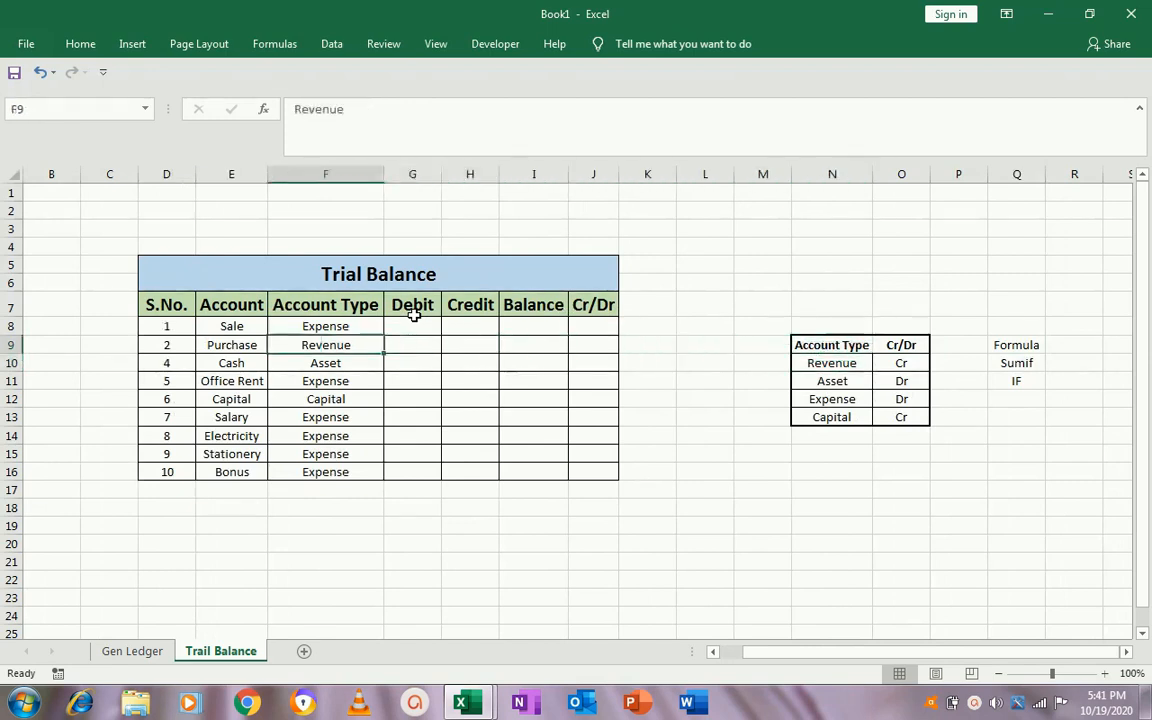
pyautogui.press('Up')
pyautogui.press('Left')
pyautogui.press('Up')
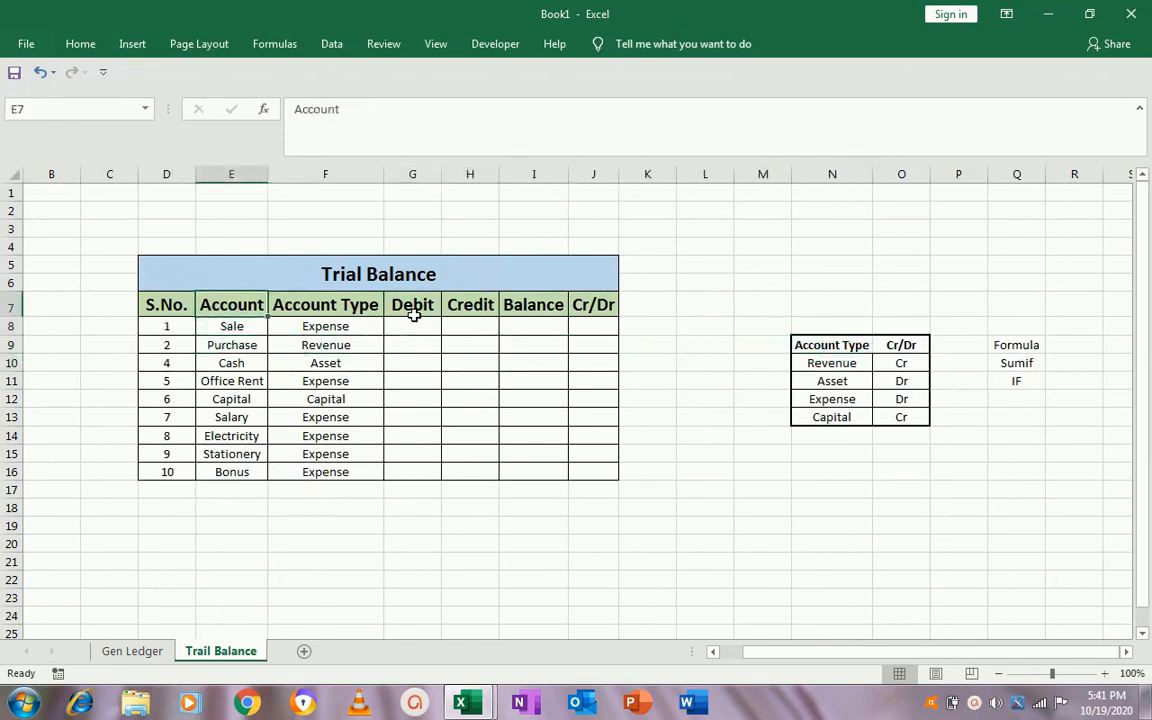
pyautogui.press('Down')
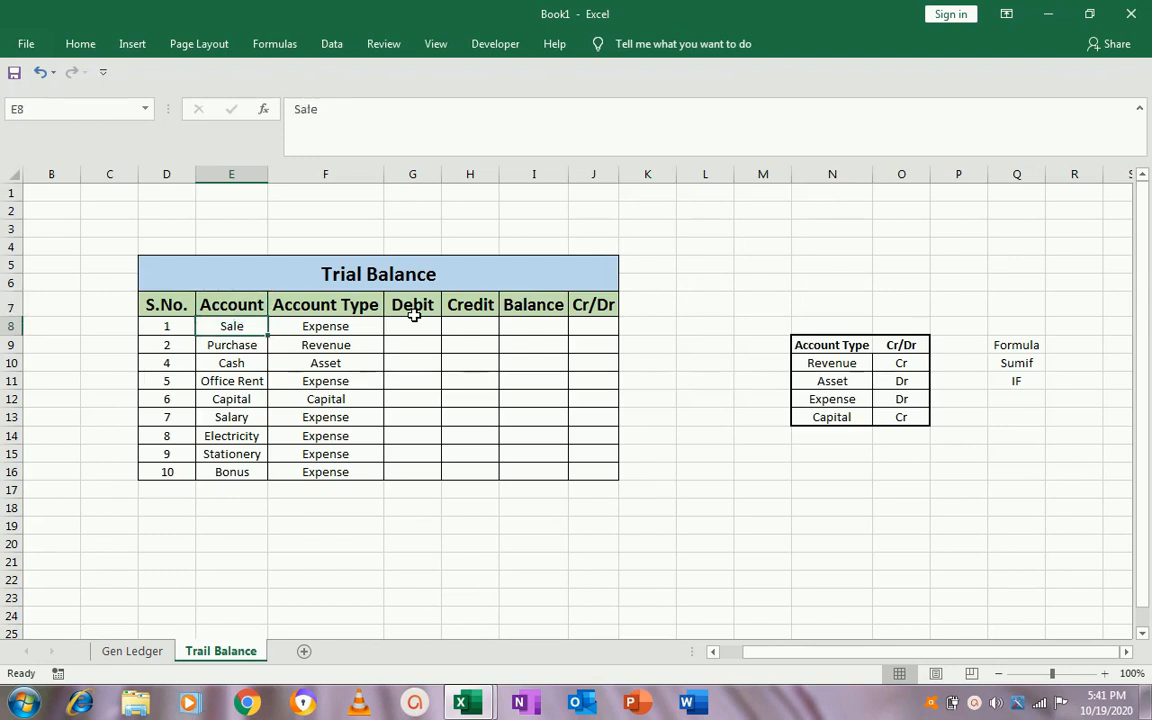
pyautogui.press('Down')
pyautogui.press('Down')
pyautogui.press('Down')
pyautogui.press('Down')
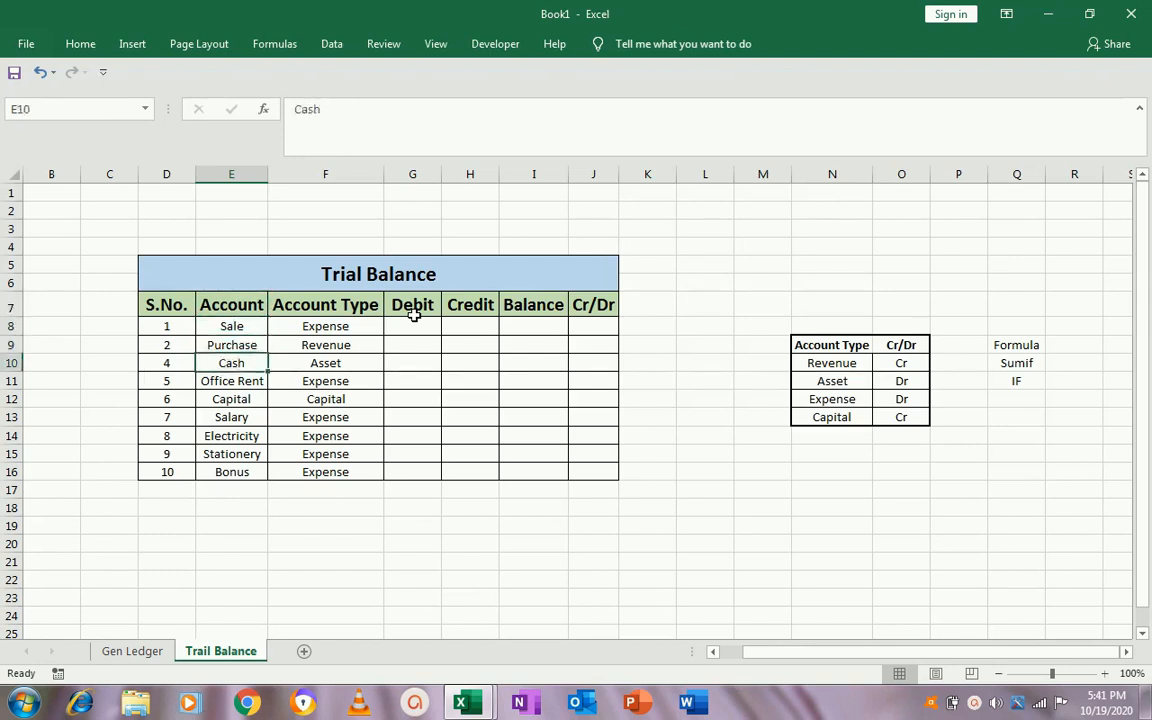
pyautogui.press('Down')
pyautogui.press('Down')
pyautogui.press('Down')
pyautogui.press('Down')
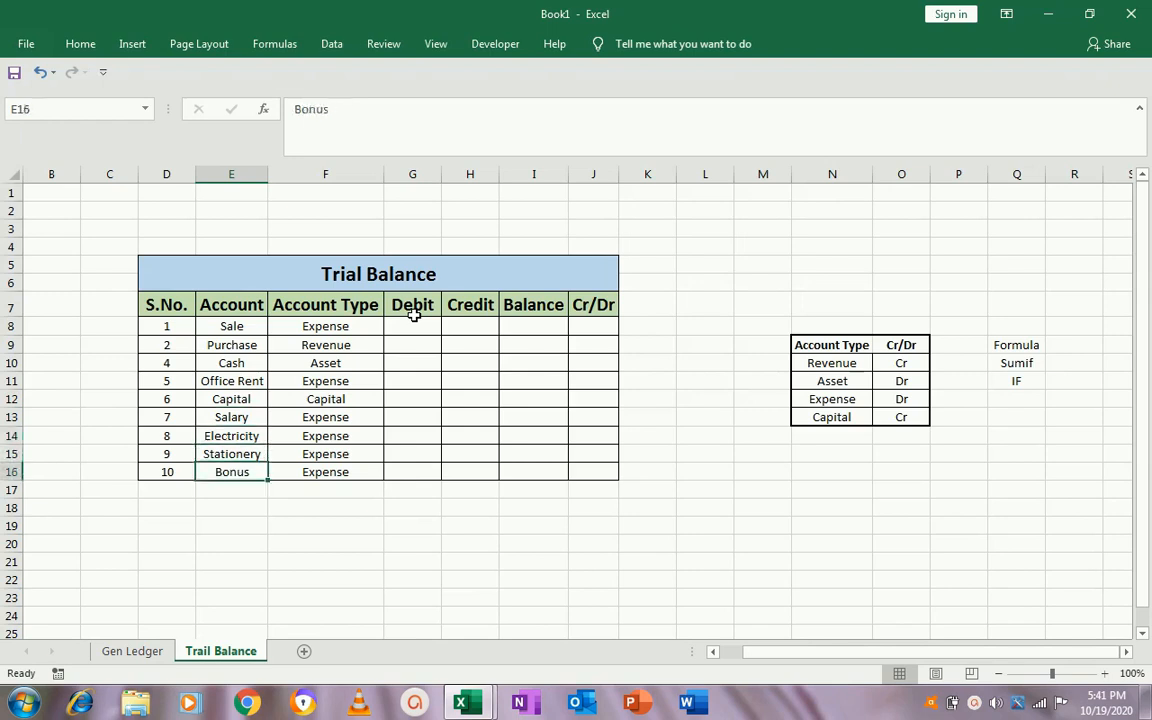
pyautogui.press('Up')
pyautogui.press('Up')
pyautogui.press('Up')
pyautogui.press('Up')
pyautogui.press('Up')
pyautogui.press('Up')
pyautogui.press('Up')
pyautogui.press('Up')
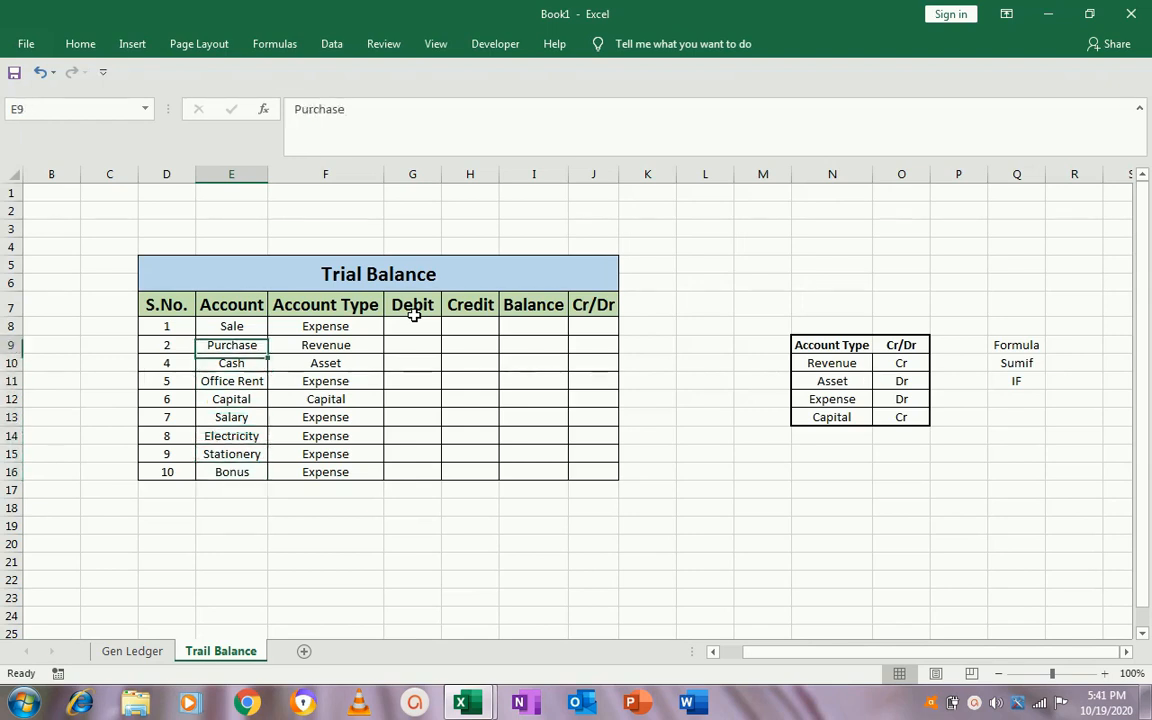
# - Compare each account with its assigned account type in rows 8 to 13 of the trial balance
pyautogui.press('Right')
pyautogui.press('Left')
pyautogui.press('Right')
pyautogui.press('Down')
pyautogui.press('Left')
pyautogui.press('Right')
pyautogui.press('Down')
pyautogui.press('Left')
pyautogui.press('Right')
pyautogui.press('Down')
pyautogui.press('Left')
pyautogui.press('Right')
pyautogui.press('Down')
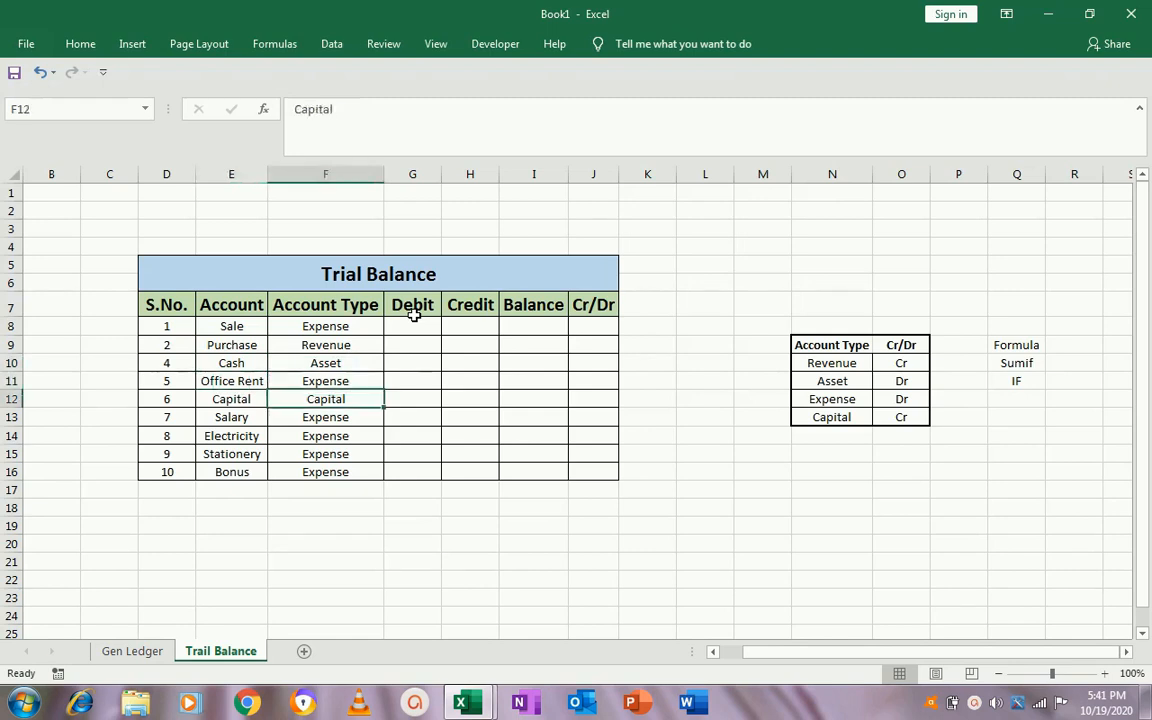
pyautogui.press('Left')
pyautogui.press('Right')
pyautogui.press('Down')
pyautogui.press('Up')
pyautogui.press('Up')
pyautogui.press('Up')
pyautogui.press('Up')
pyautogui.press('Up')
pyautogui.press('Down')
pyautogui.press('Up')
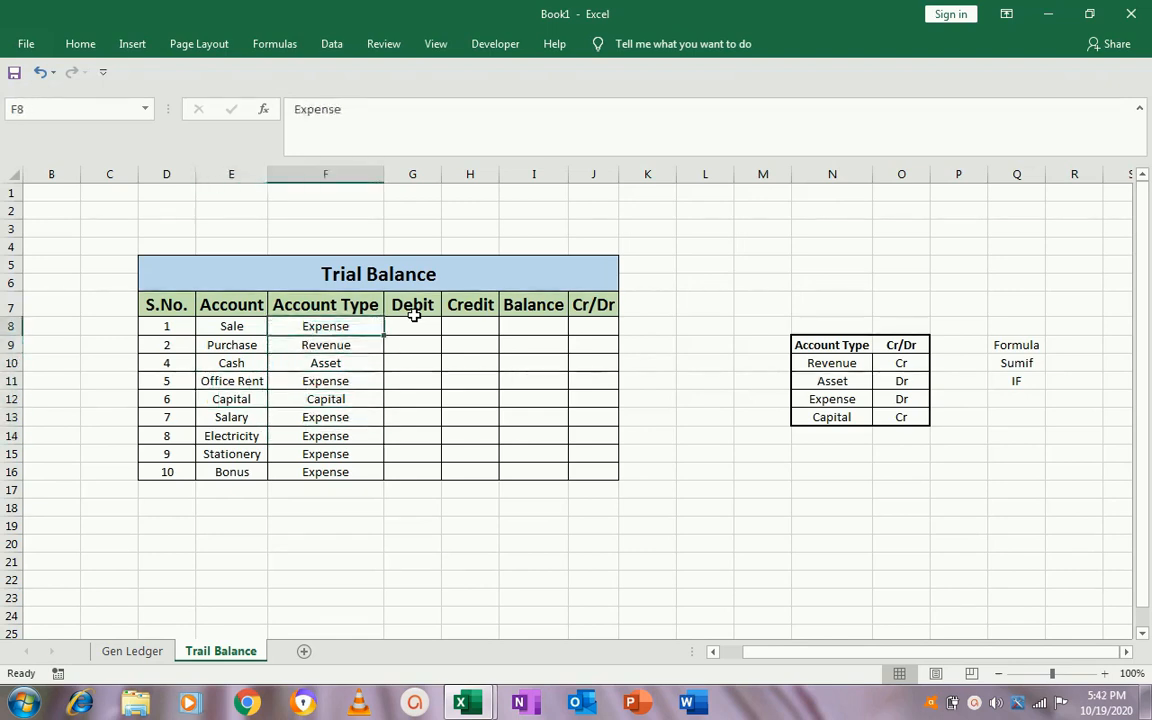
# - Check which Cr/Dr side the reference table assigns to the Revenue and Asset account types
pyautogui.press('Right')
pyautogui.press('Right')
pyautogui.press('Right')
pyautogui.press('Right')
pyautogui.press('Right')
pyautogui.press('Right')
pyautogui.press('Right')
pyautogui.press('Right')
pyautogui.press('Down')
pyautogui.press('Down')
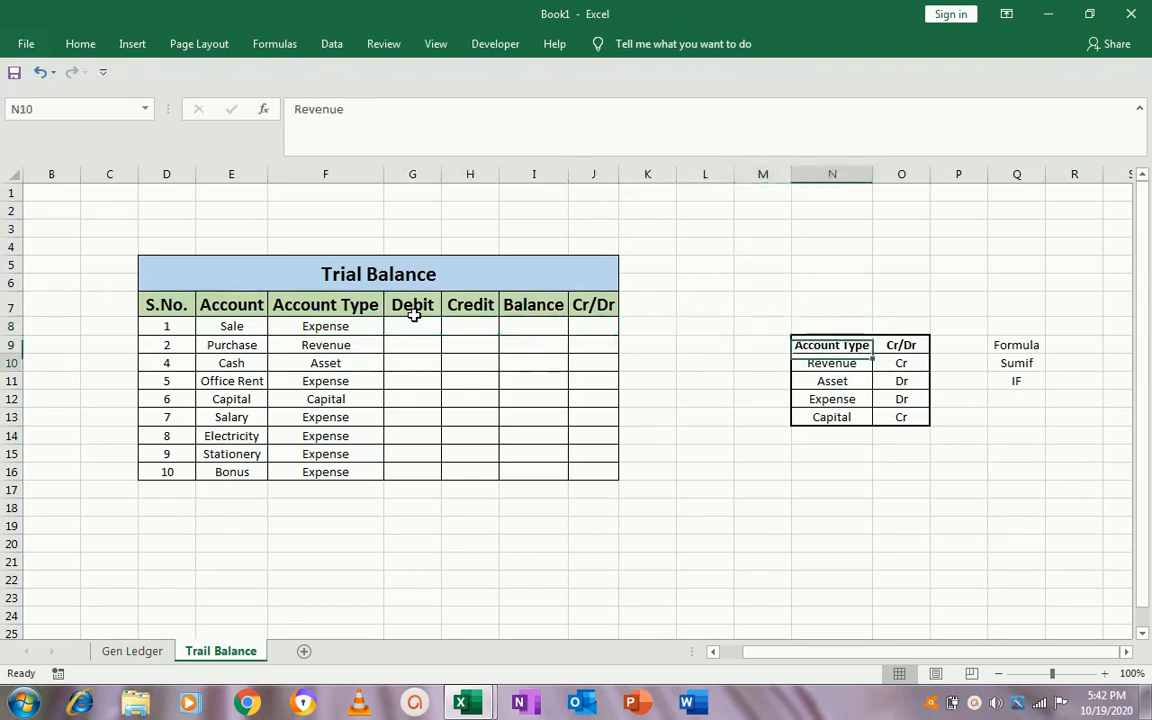
pyautogui.press('Right')
pyautogui.press('Left')
pyautogui.press('Right')
pyautogui.press('Down')
pyautogui.press('Left')
pyautogui.press('Right')
pyautogui.press('Up')
pyautogui.press('Up')
pyautogui.press('Down')
pyautogui.press('Left')
pyautogui.press('Up')
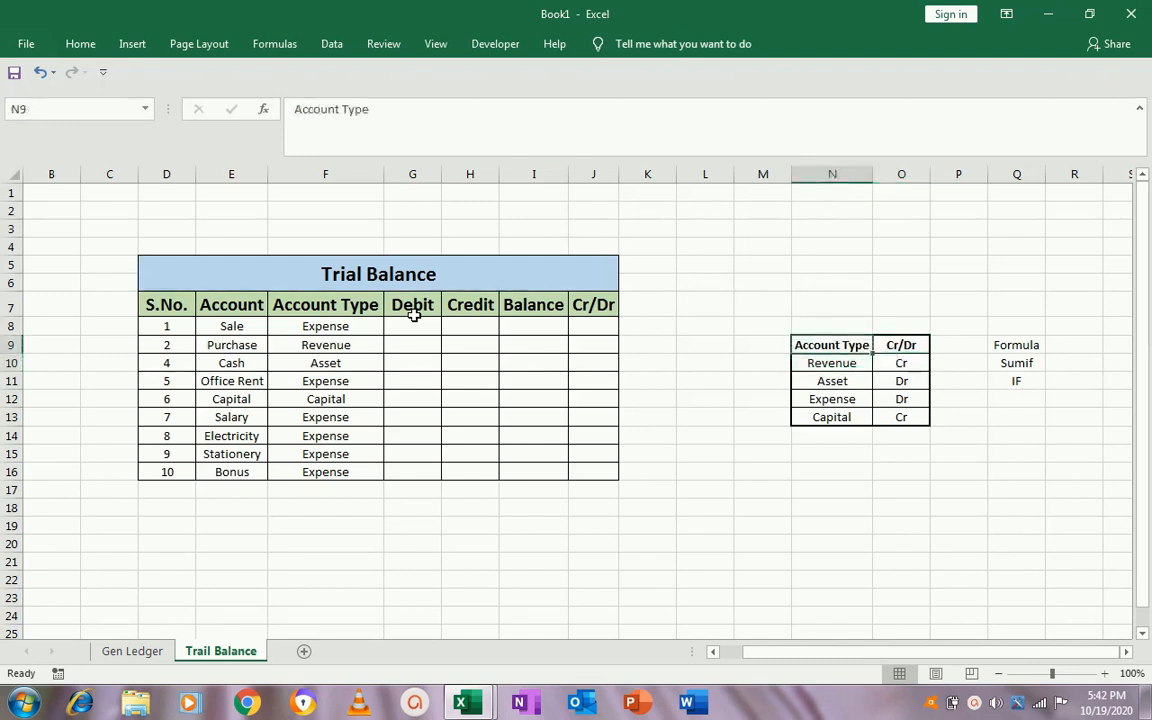
pyautogui.press('Left')
pyautogui.press('Left')
pyautogui.press('Left')
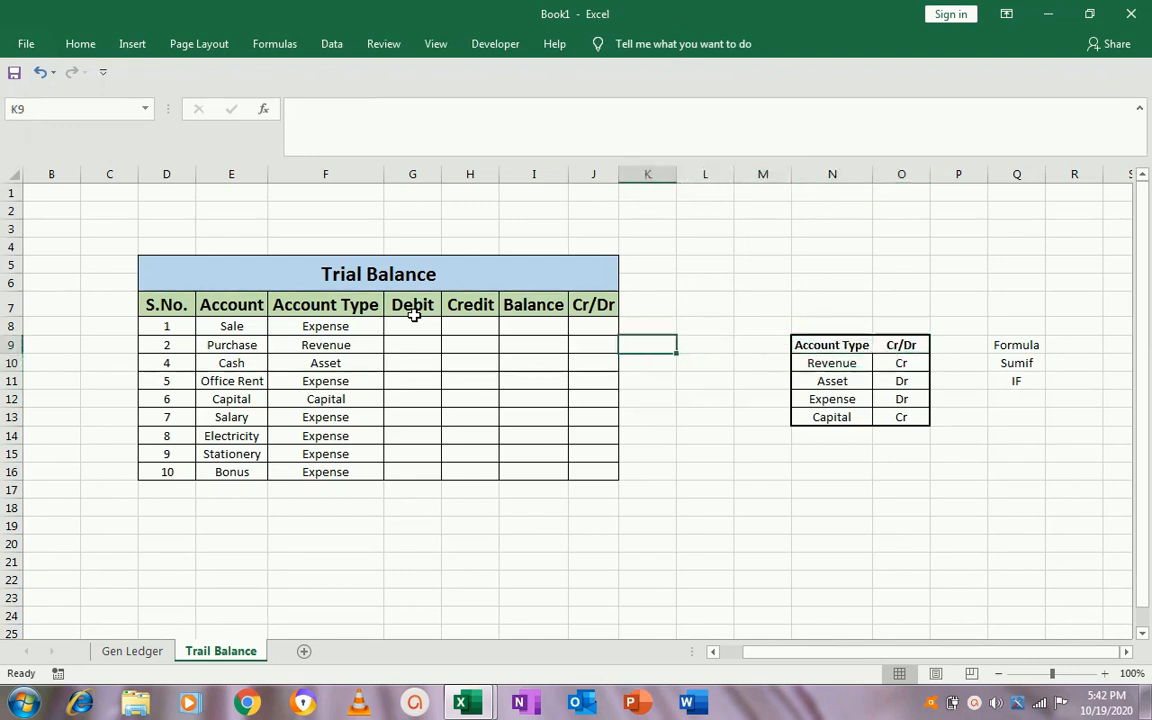
# - Review the Account, Debit, Credit and Narration headings of the ledger on the Gen Ledger sheet
pyautogui.click(124, 652)
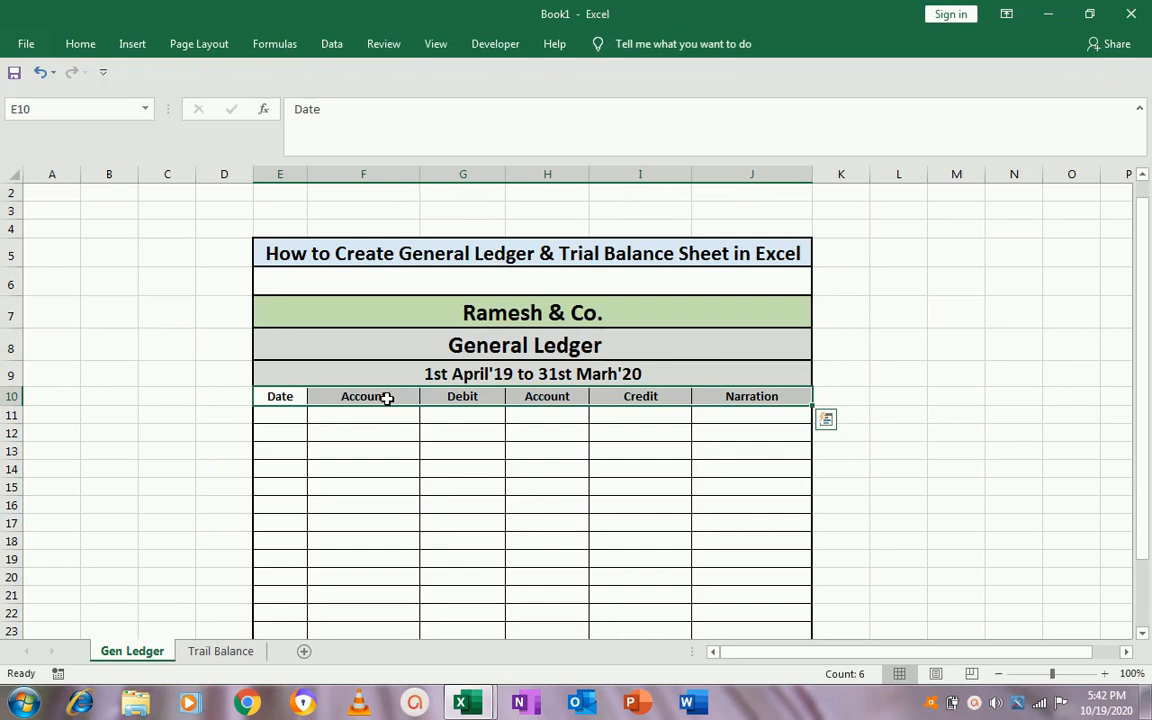
pyautogui.click(386, 397)
pyautogui.press('Right')
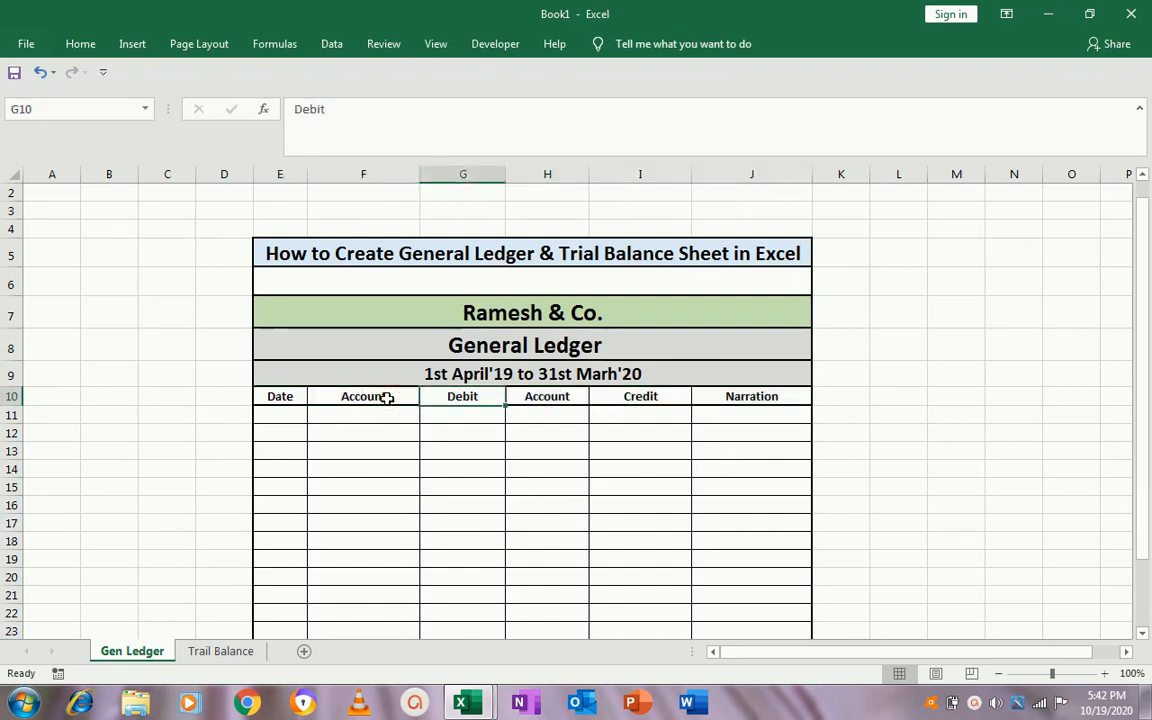
pyautogui.press('Right')
pyautogui.press('Right')
pyautogui.press('Left')
pyautogui.press('Left')
pyautogui.press('Left')
pyautogui.press('Right')
pyautogui.press('Right')
pyautogui.press('Right')
pyautogui.press('Right')
pyautogui.press('Down')
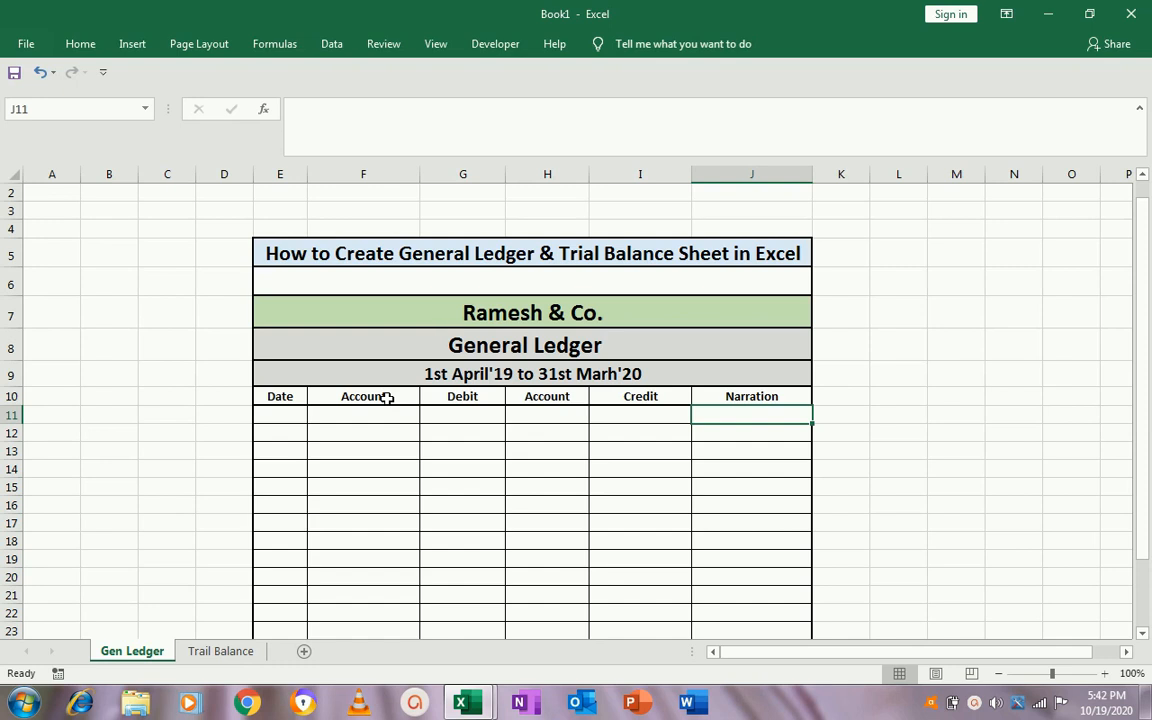
# - Compare the trial balance's empty Cr/Dr column with the Account Type reference table on the Trail Balance sheet
pyautogui.click(208, 651)
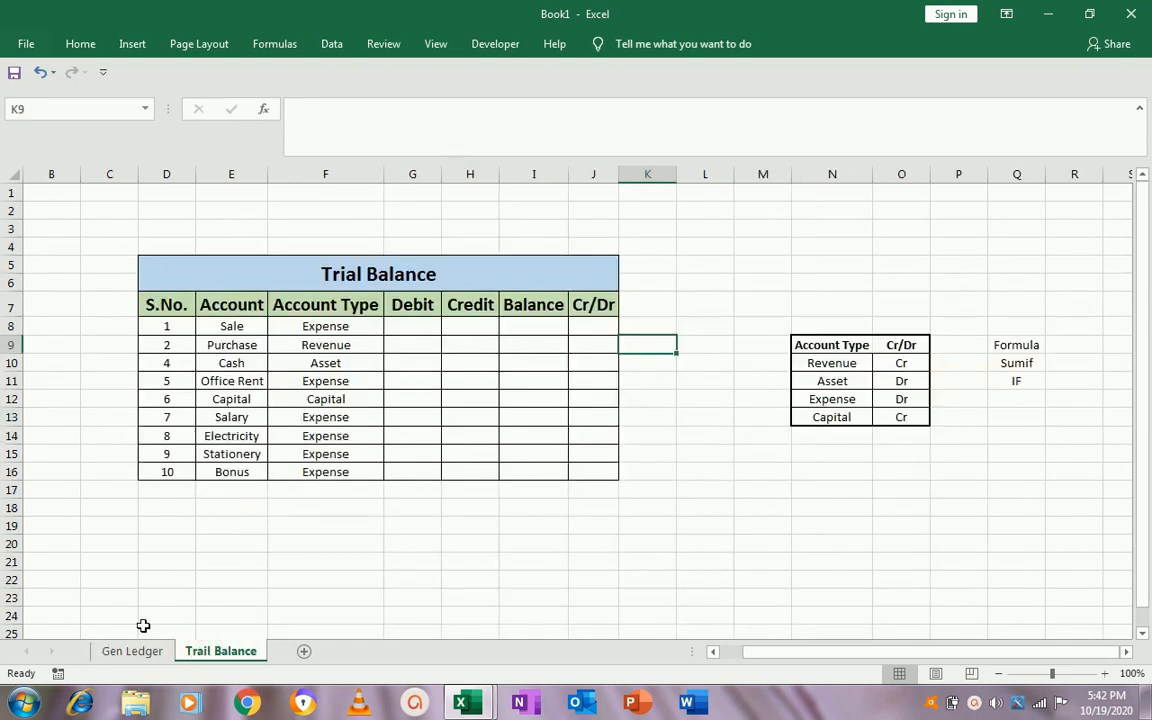
pyautogui.click(594, 330)
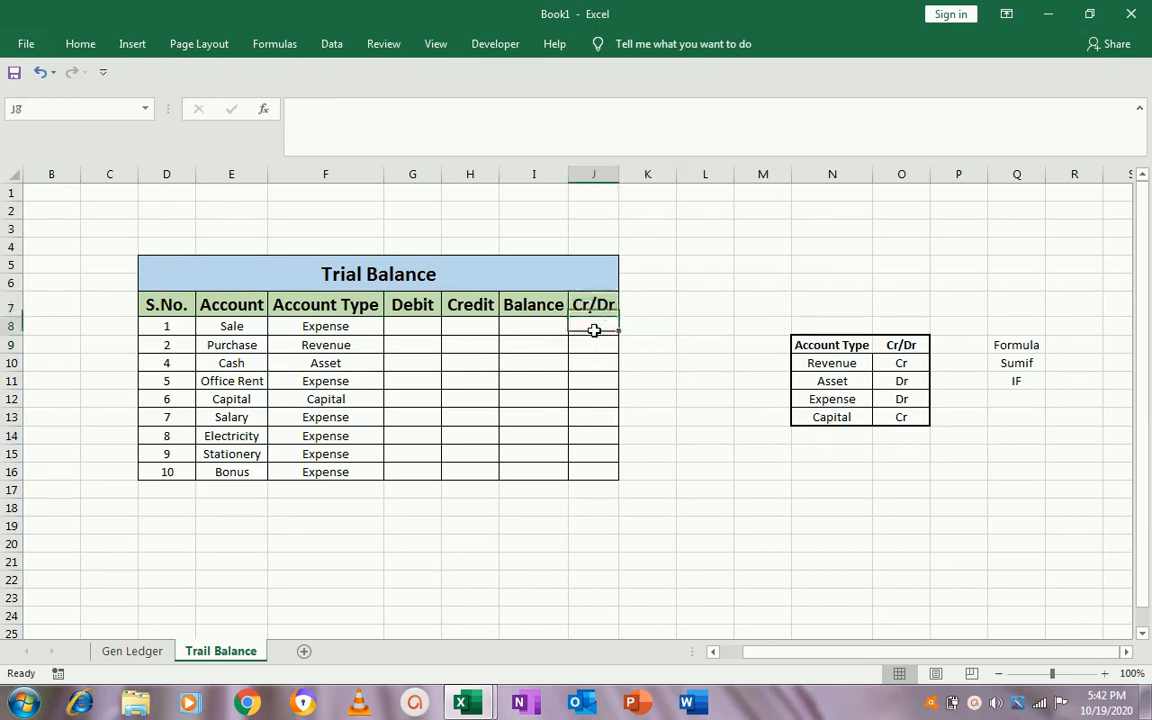
pyautogui.press('Left')
pyautogui.press('Right')
pyautogui.press('Right')
pyautogui.press('Right')
pyautogui.press('Right')
pyautogui.press('Right')
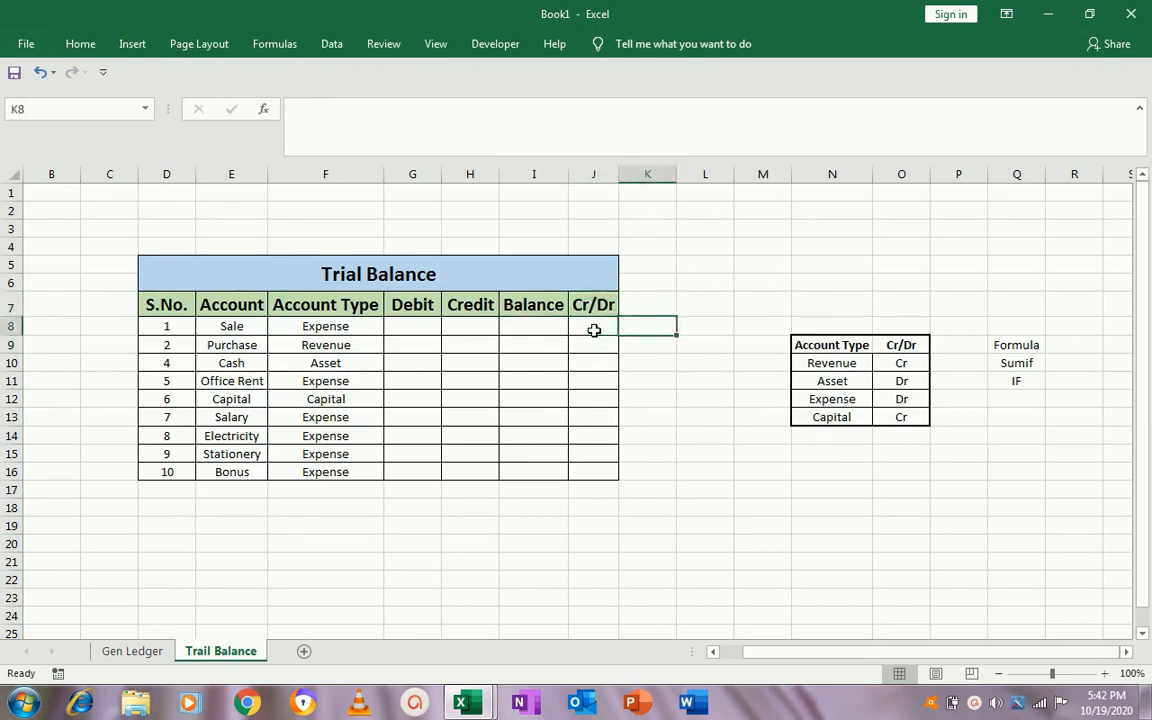
pyautogui.press('Down')
pyautogui.press('Right')
pyautogui.press('Down')
pyautogui.press('Left')
pyautogui.press('Left')
pyautogui.press('Left')
pyautogui.press('Left')
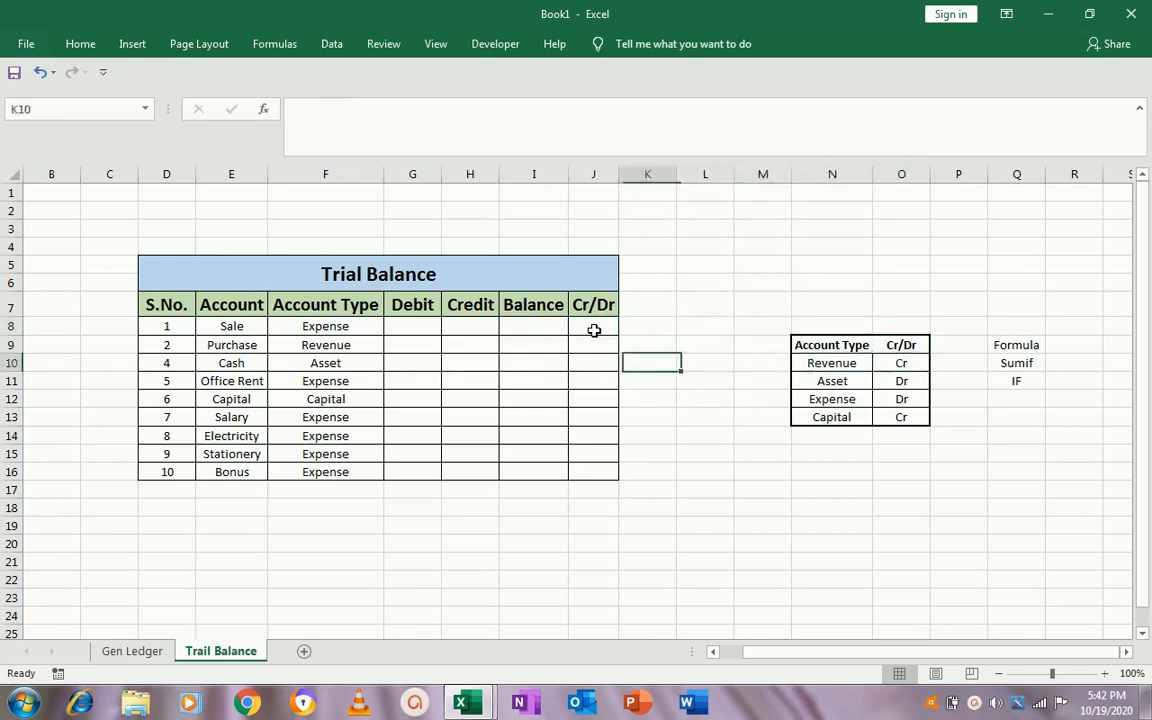
# - Start a VLOOKUP formula in J8, the Sale row's Cr/Dr cell, with account type cell F8 as the lookup value
pyautogui.press('Up')
pyautogui.press('Left')
pyautogui.press('Up')
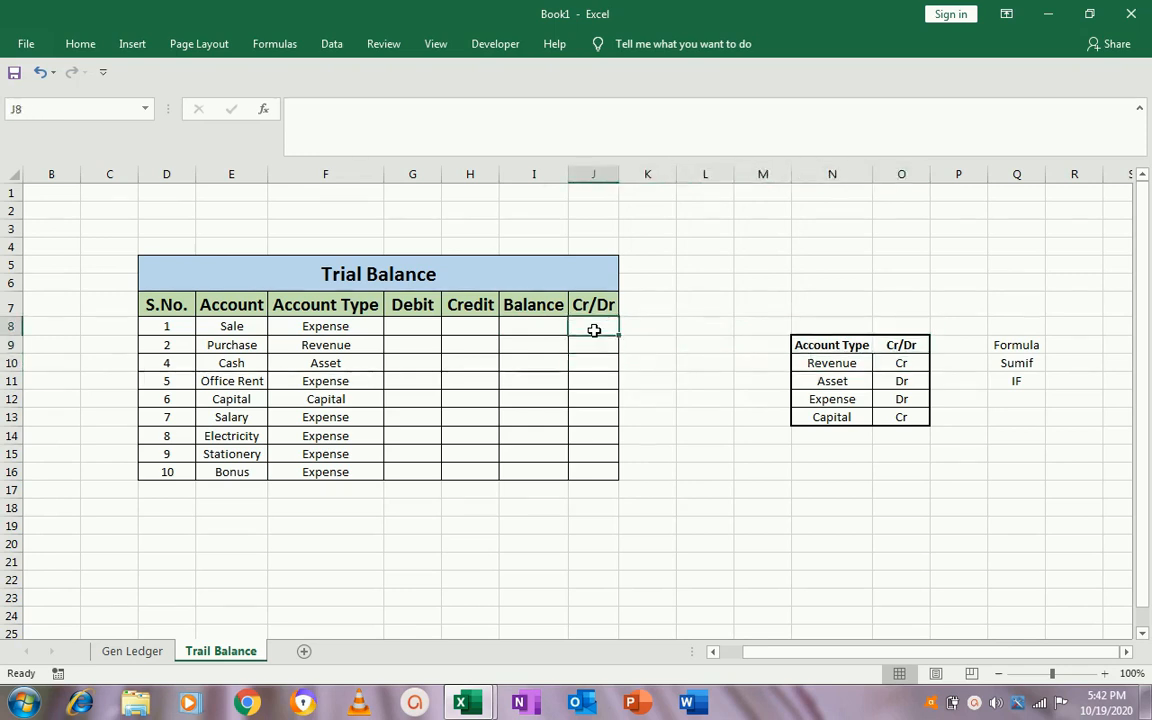
pyautogui.write('=vlo')
pyautogui.press('Tab')
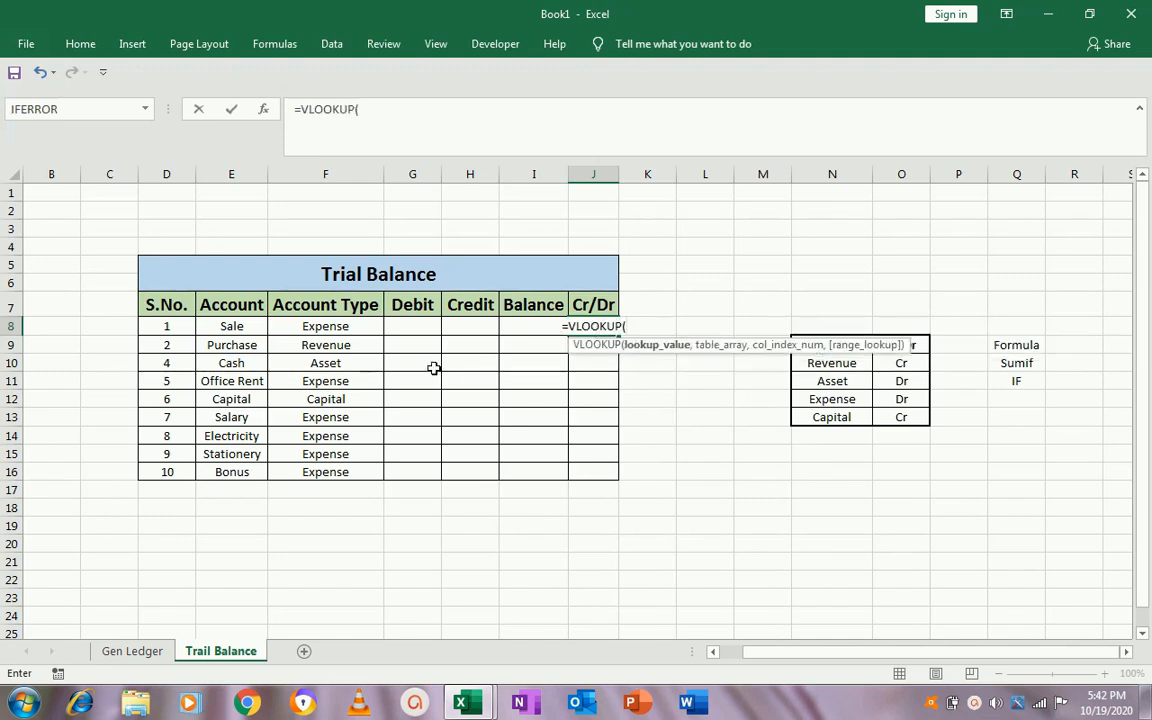
pyautogui.click(341, 330)
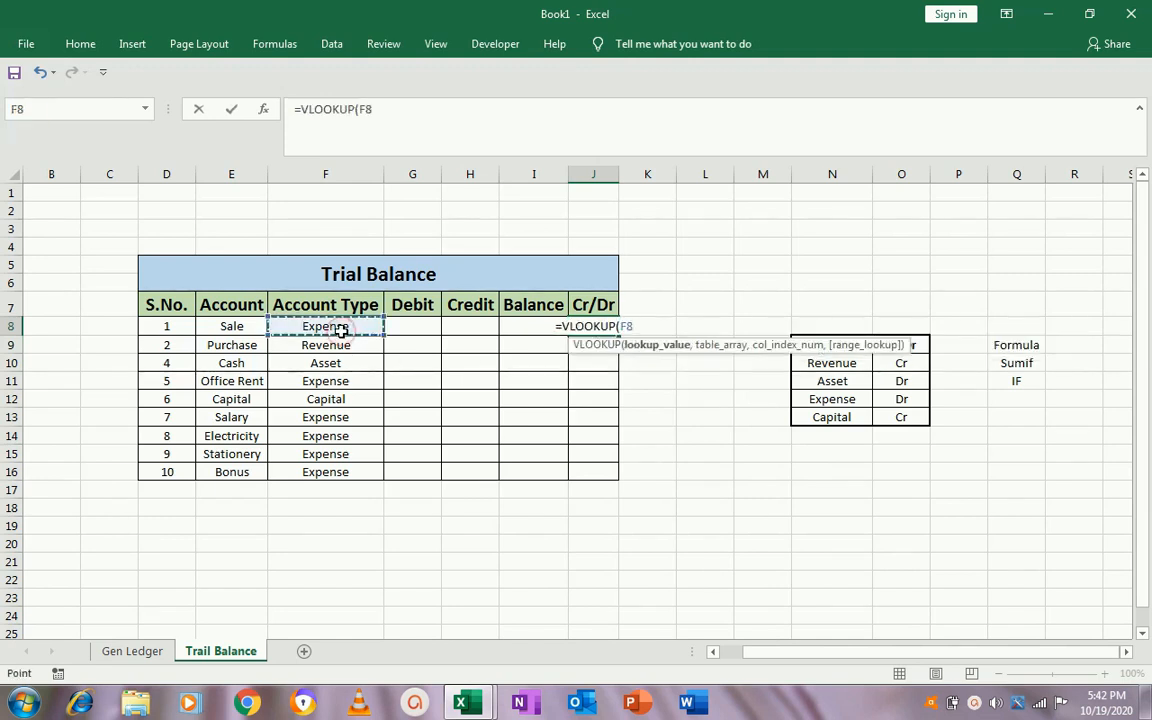
pyautogui.write(',')
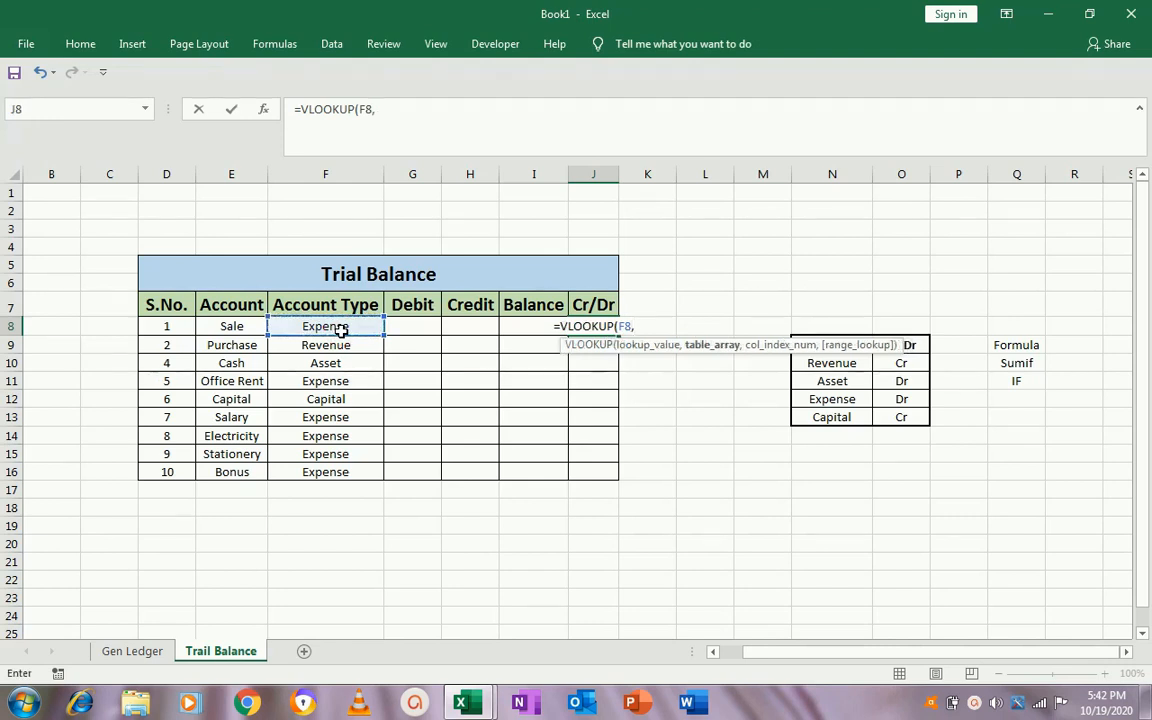
# - Set the VLOOKUP's table array to the account type reference entries as the absolute range $N$10:$O$13
pyautogui.click(955, 358)
pyautogui.press('Left')
pyautogui.press('Left')
pyautogui.hotkey('shift', 'Right')
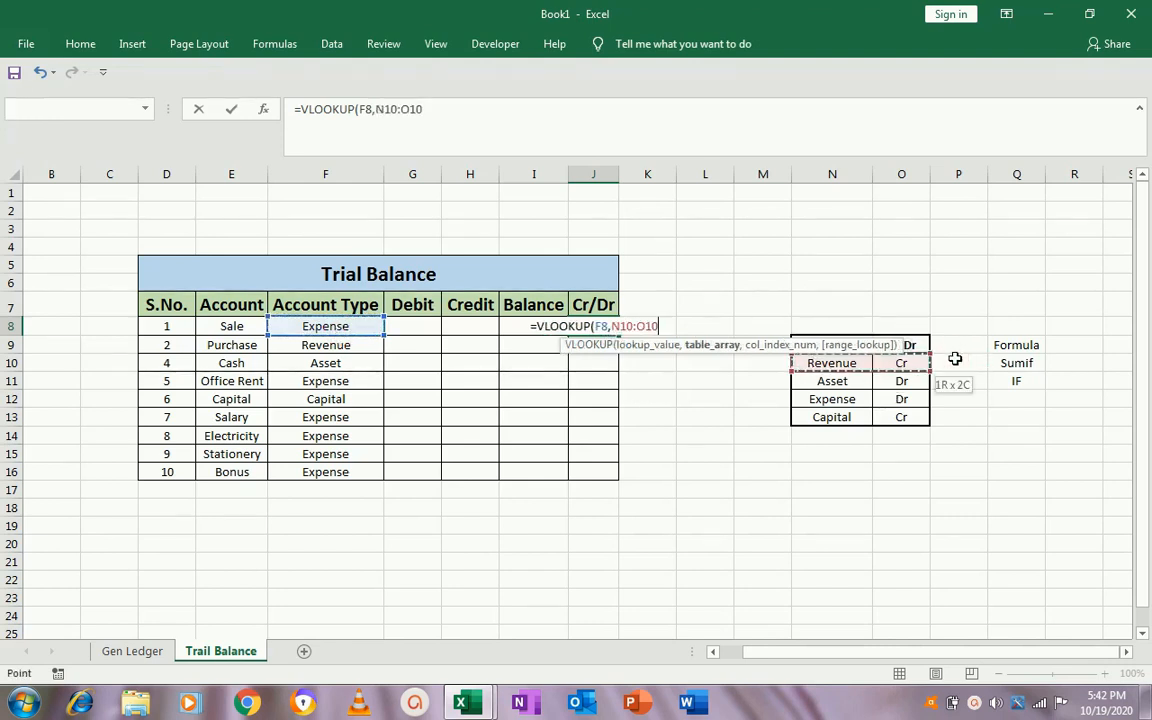
pyautogui.hotkey('shift', 'Down')
pyautogui.hotkey('shift', 'Down')
pyautogui.hotkey('shift', 'Down')
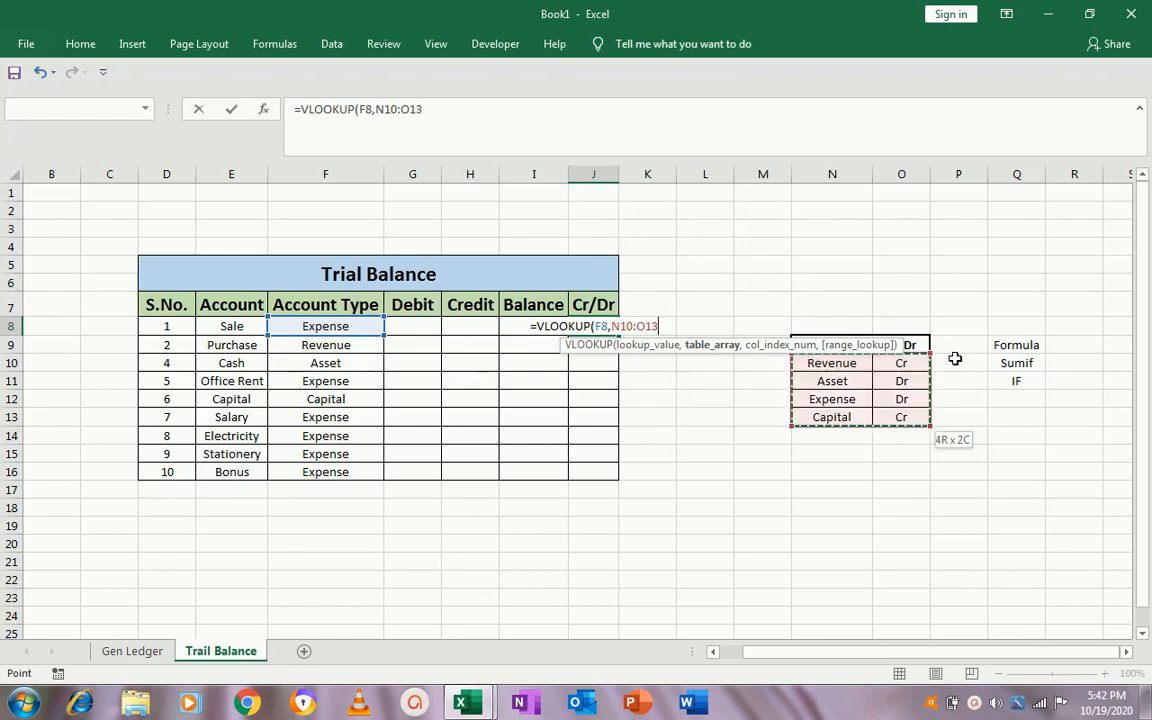
pyautogui.press('F4')
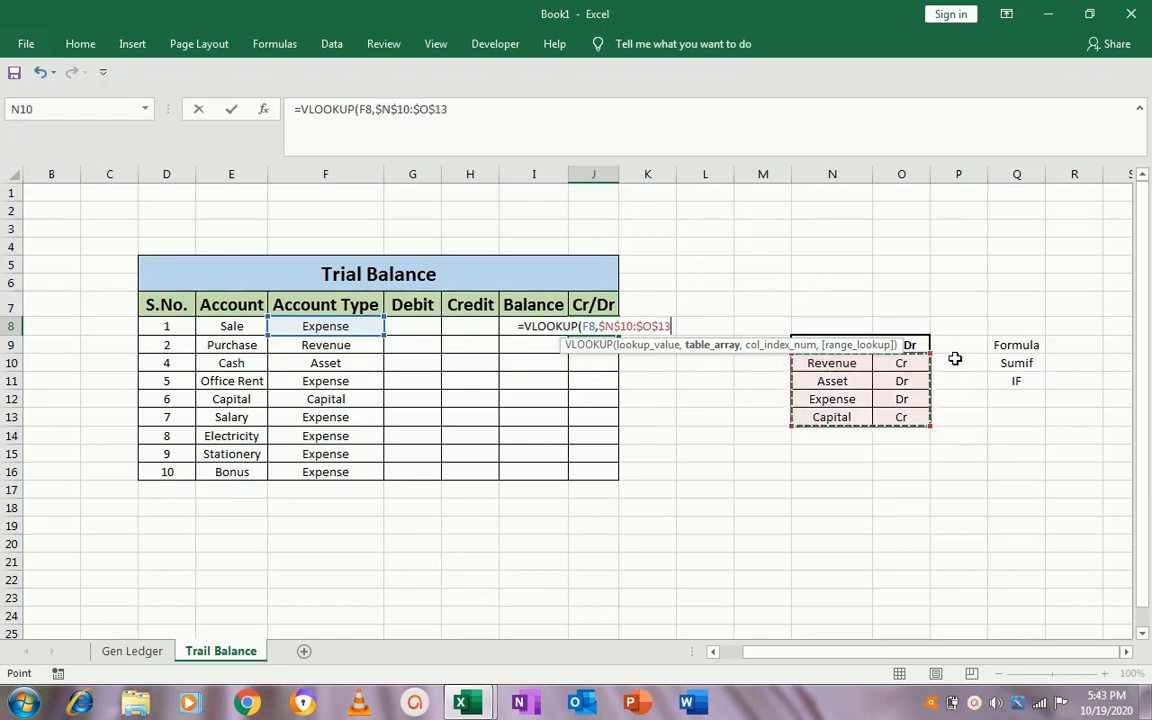
# - Complete the VLOOKUP in J8 with column index 2 and range lookup 0 for an exact match
pyautogui.write(',')
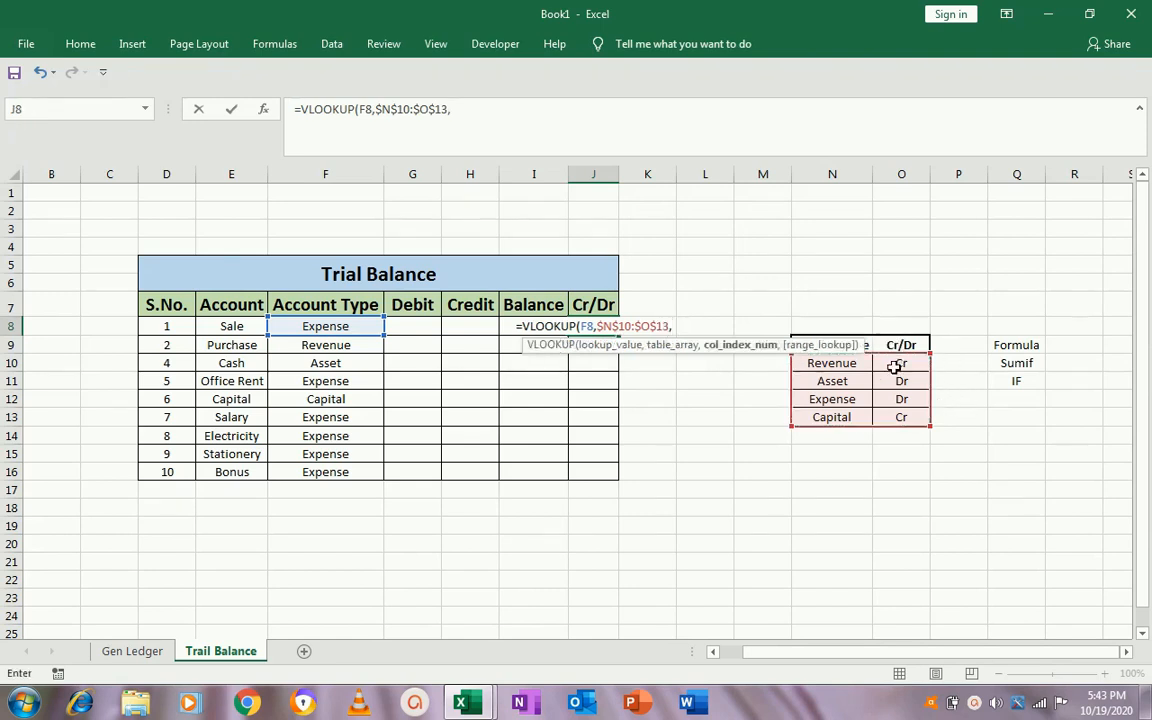
pyautogui.write('2')
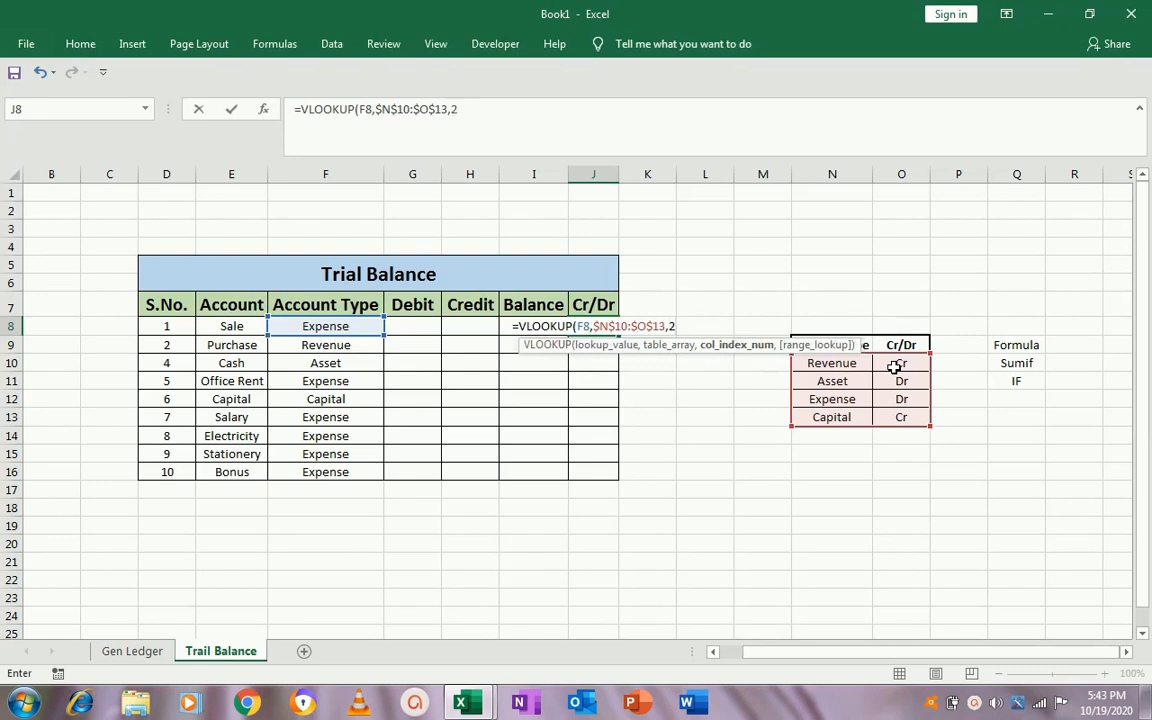
pyautogui.write(',0')
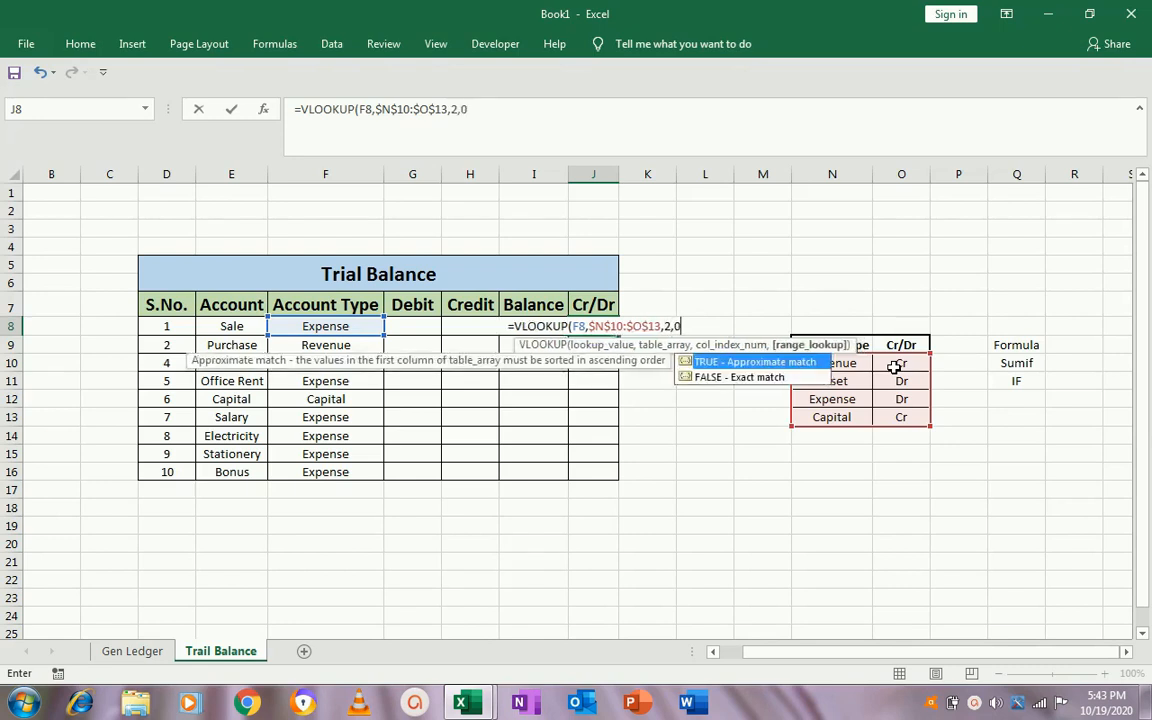
pyautogui.write(')')
pyautogui.hotkey('ctrl', 'Return')
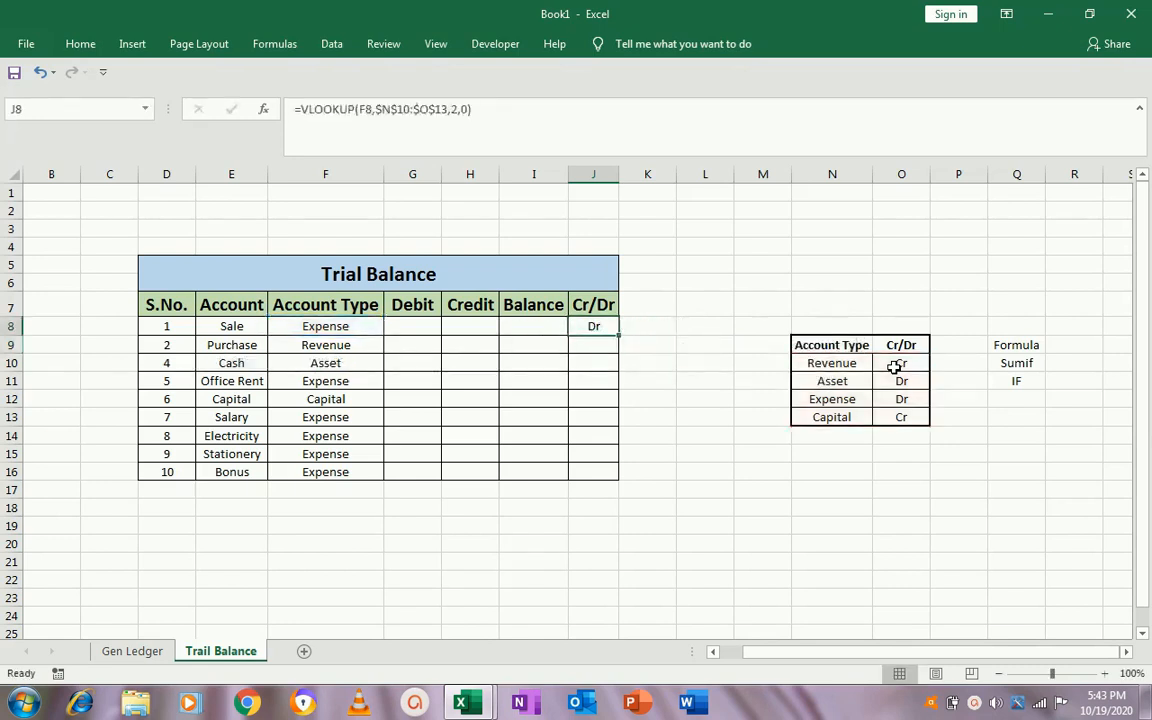
# - Copy the VLOOKUP formula from J8 to the whole Cr/Dr column, through row 16
pyautogui.hotkey('ctrl', 'c')
pyautogui.press('Left')
pyautogui.press('Left')
pyautogui.press('Left')
pyautogui.press('Left')
pyautogui.hotkey('ctrl', 'Down')
pyautogui.hotkey('shift', 'Up')
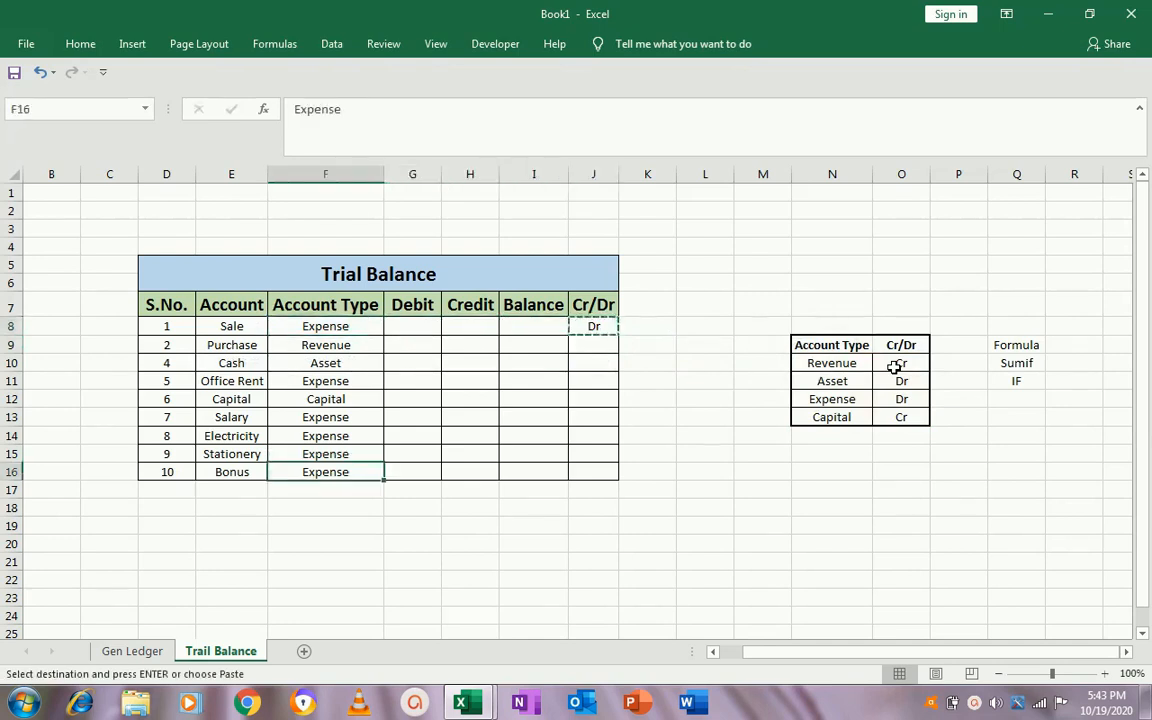
pyautogui.press('Right')
pyautogui.press('Right')
pyautogui.press('Right')
pyautogui.press('Right')
pyautogui.hotkey('ctrl', 'shift', 'Up')
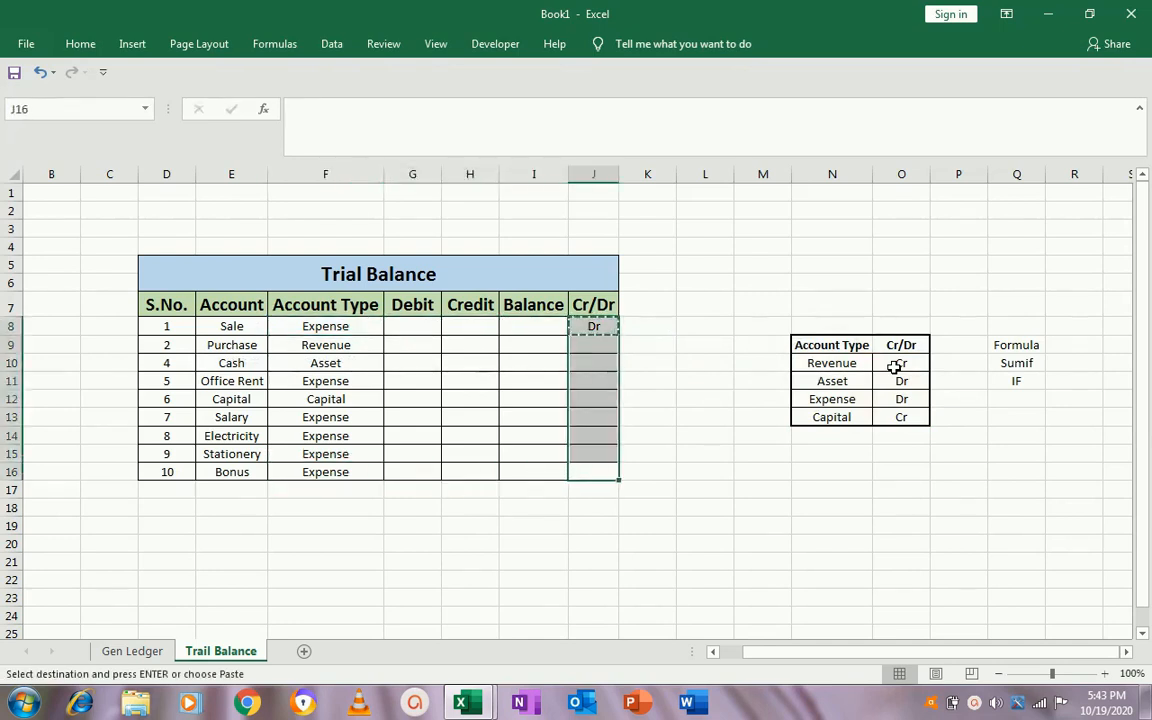
pyautogui.hotkey('ctrl', 'v')
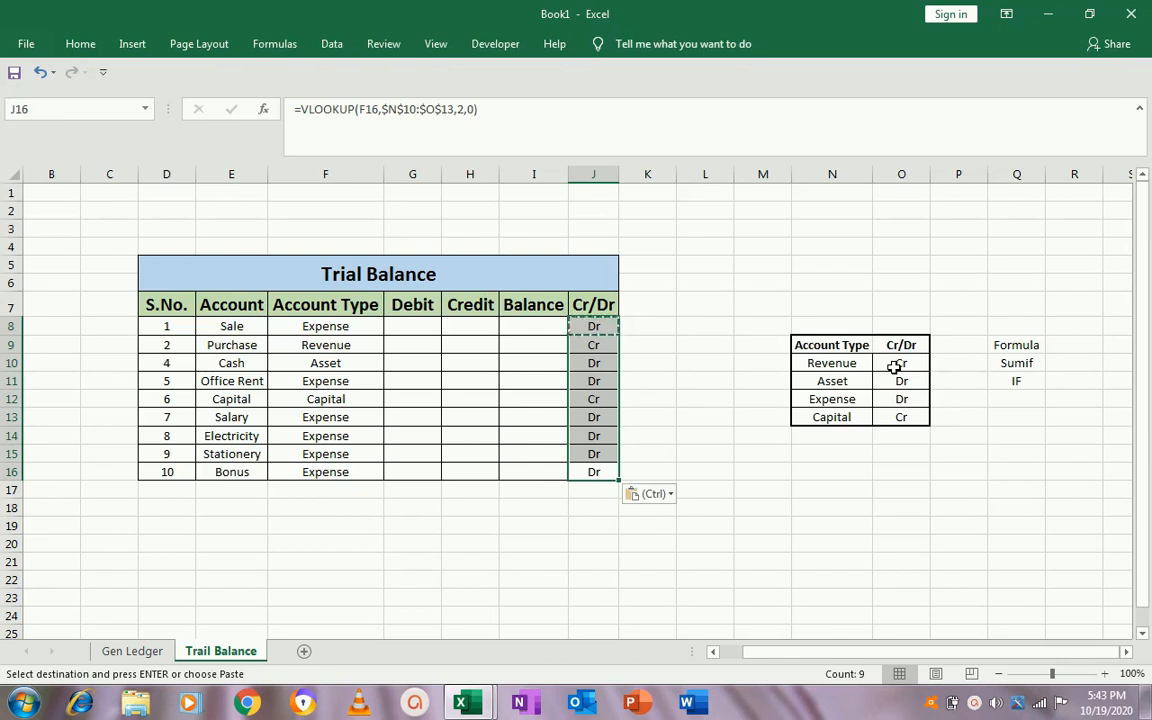
pyautogui.press('Escape')
# - Check the Cr/Dr results of the first trial balance rows against their account types
pyautogui.press('Up')
pyautogui.press('Up')
pyautogui.press('Up')
pyautogui.press('Up')
pyautogui.press('Up')
pyautogui.press('Up')
pyautogui.press('Up')
pyautogui.press('Up')
pyautogui.press('Up')
pyautogui.press('Left')
pyautogui.press('Left')
pyautogui.press('Right')
pyautogui.press('Right')
pyautogui.press('Right')
pyautogui.press('Right')
pyautogui.press('Down')
pyautogui.press('Left')
pyautogui.press('Left')
pyautogui.press('Down')
pyautogui.press('Left')
pyautogui.press('Left')
pyautogui.press('Left')
pyautogui.press('Left')
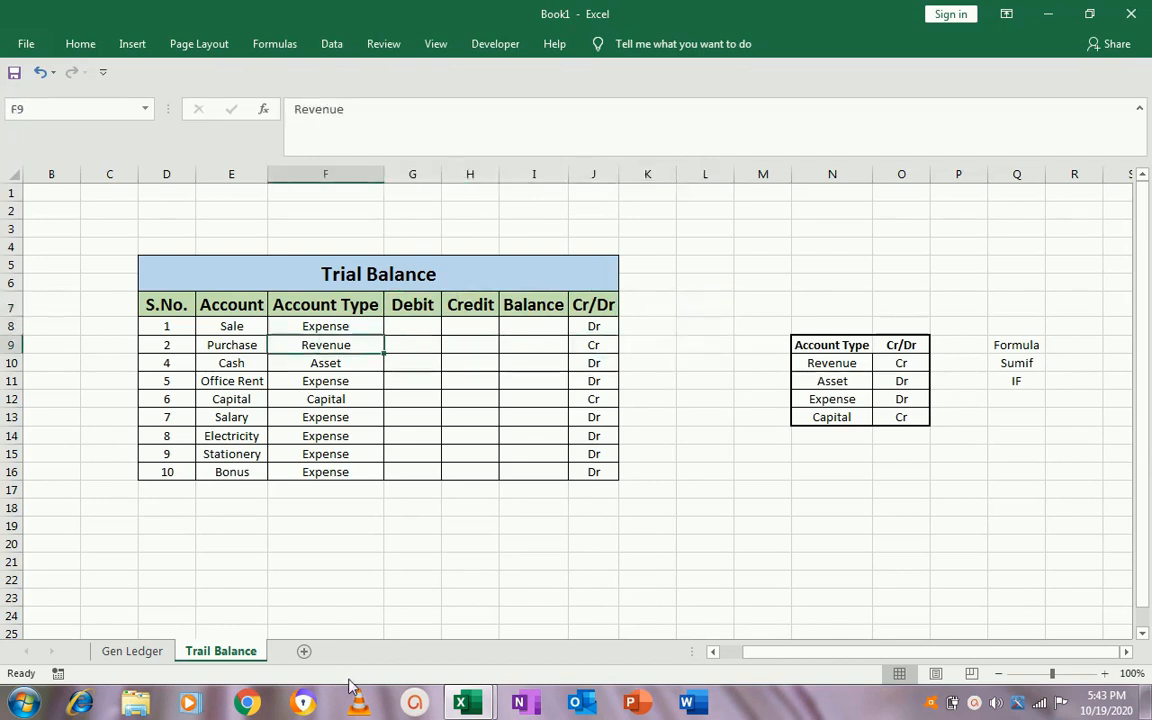
# - Switch to the Gen Ledger sheet and locate the first entry cells of its two Account columns, F11 and H11
pyautogui.click(146, 652)
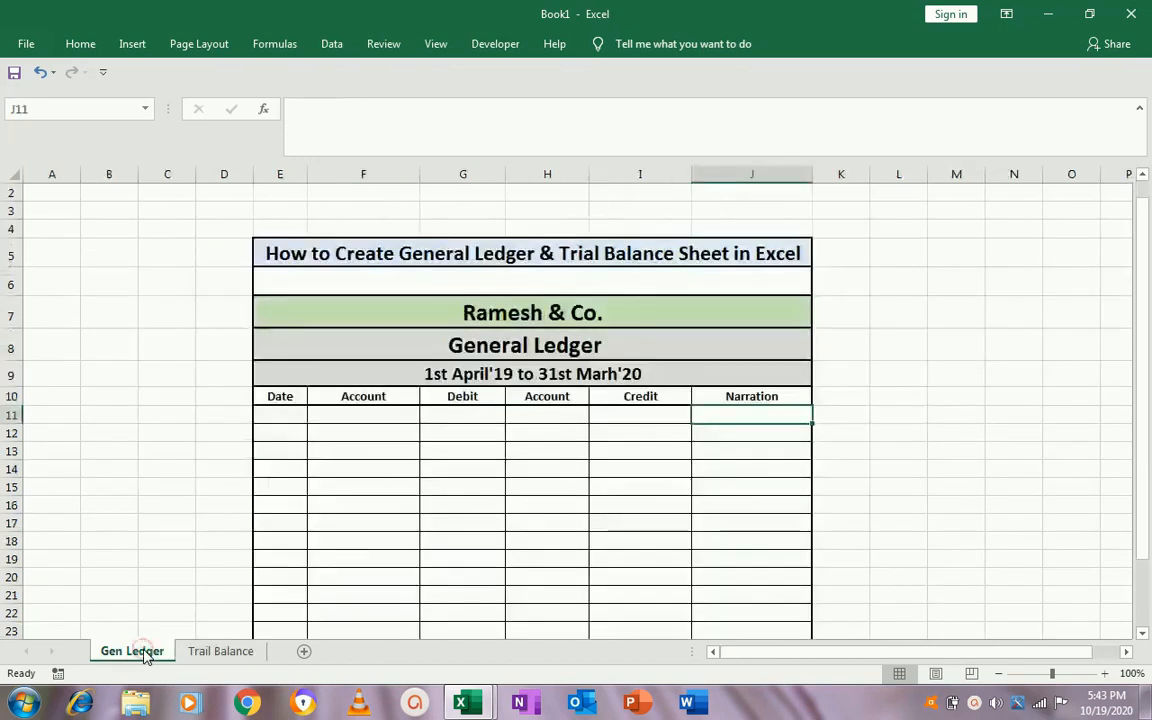
pyautogui.click(360, 420)
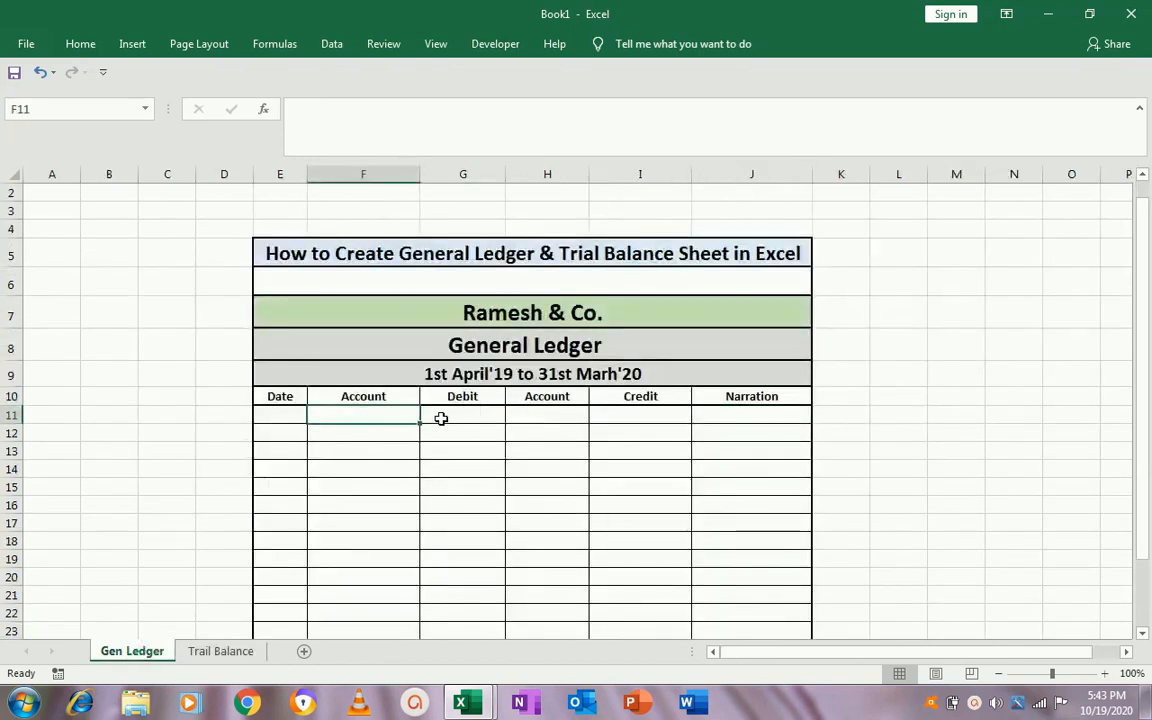
pyautogui.click(550, 417)
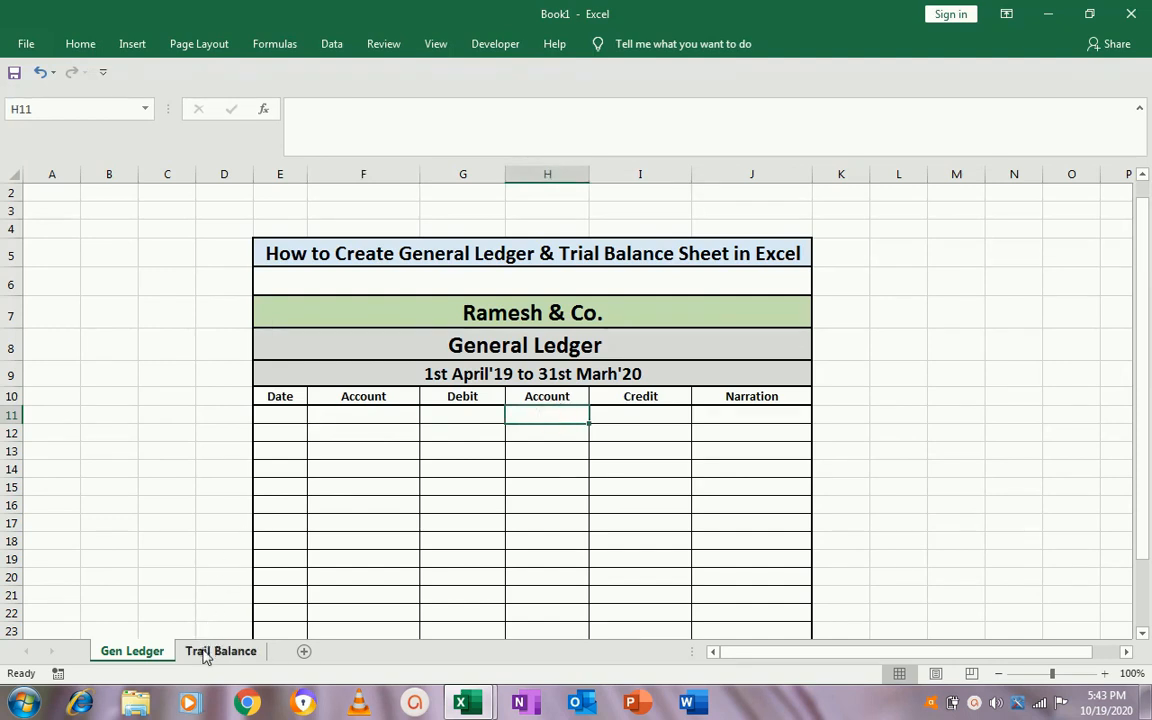
pyautogui.click(344, 418)
pyautogui.hotkey('ctrl', 'shift', 'Down')
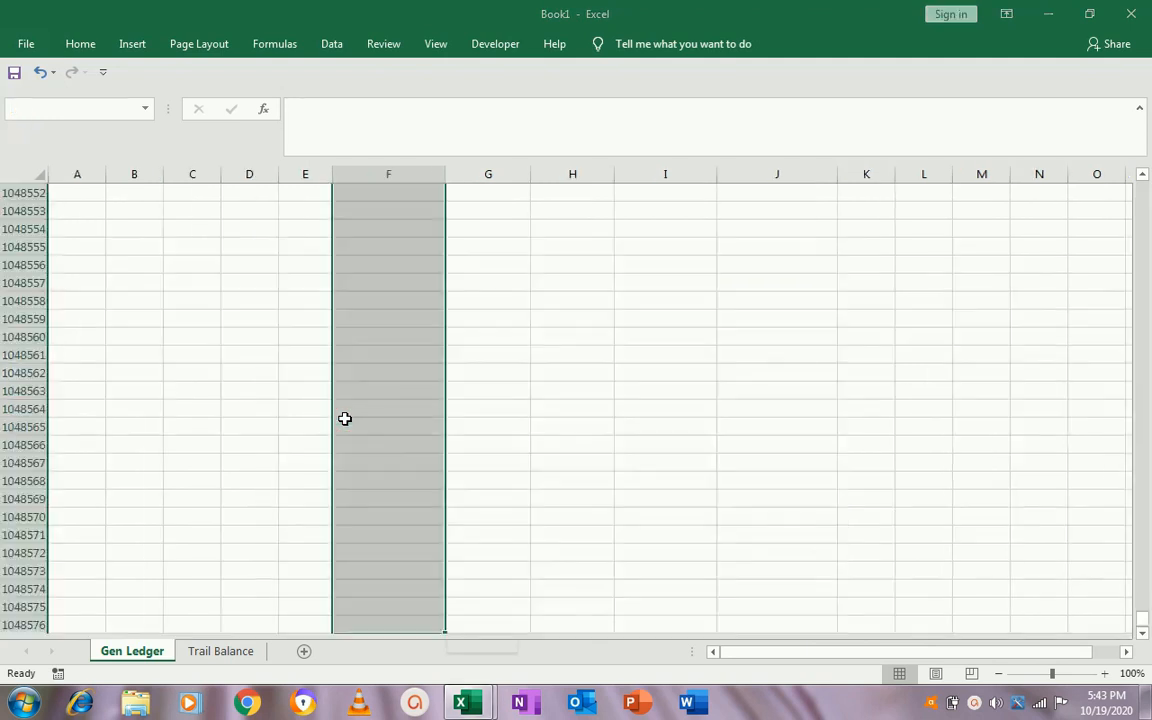
pyautogui.click(489, 303)
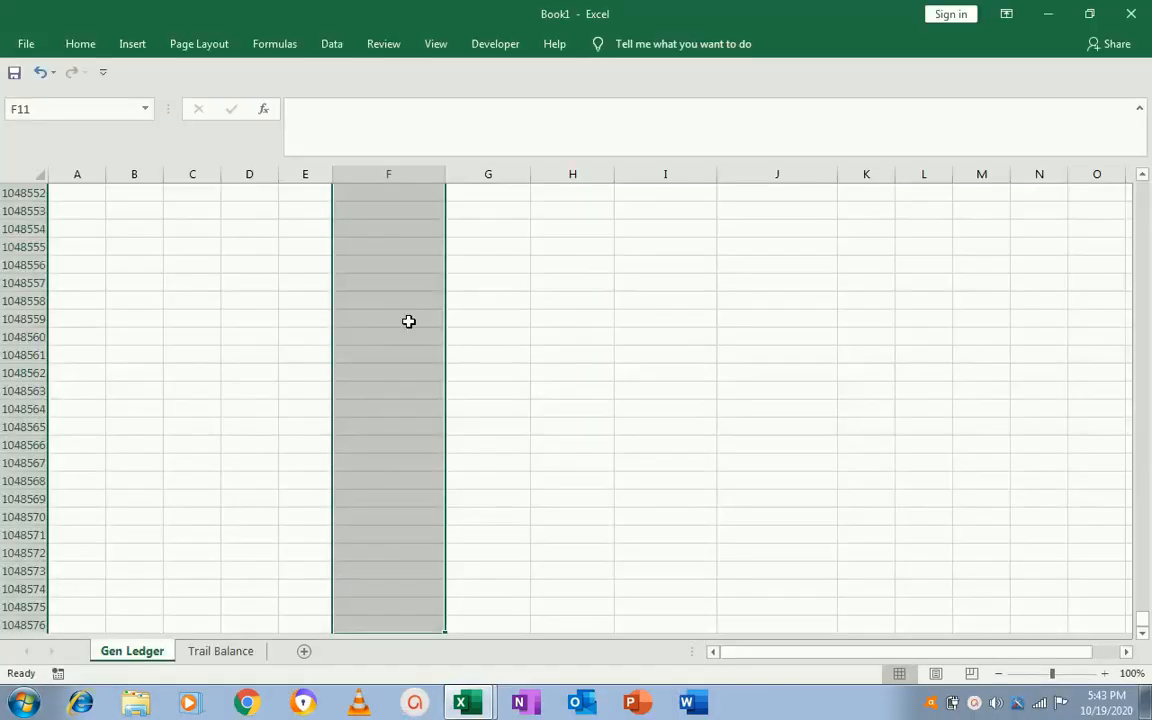
pyautogui.click(409, 320)
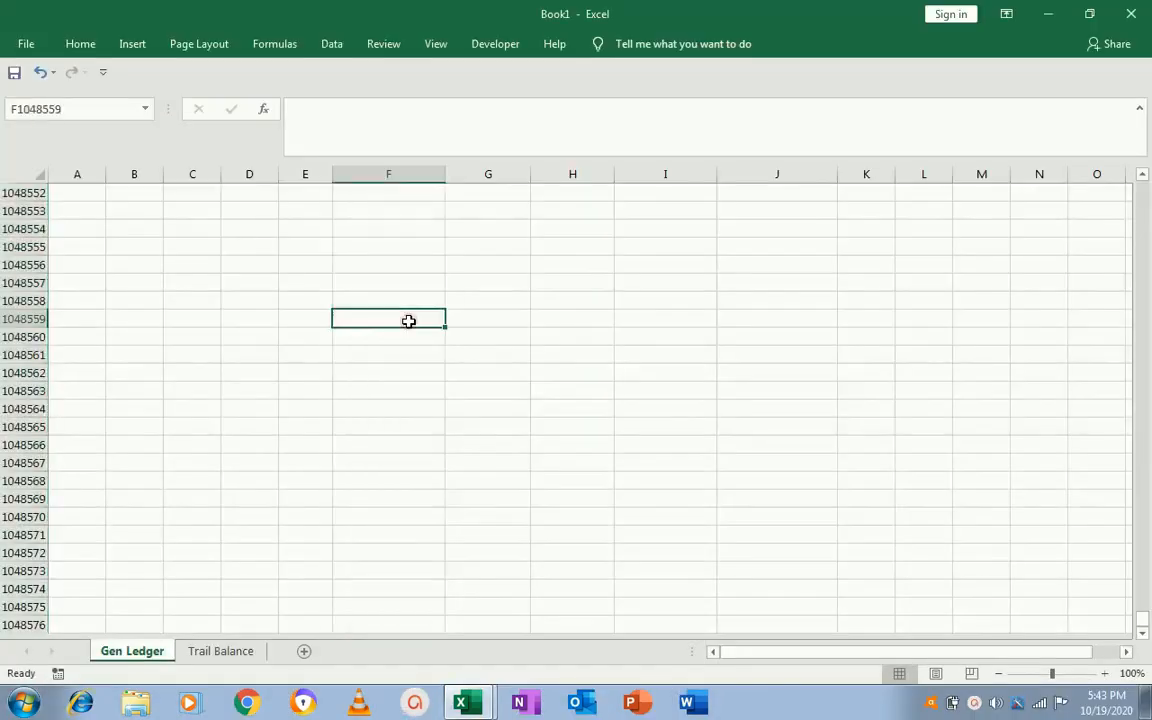
pyautogui.hotkey('ctrl', 'Up')
pyautogui.press('Down')
pyautogui.press('Up')
pyautogui.press('Up')
pyautogui.press('Up')
pyautogui.press('Up')
pyautogui.press('Up')
pyautogui.press('Up')
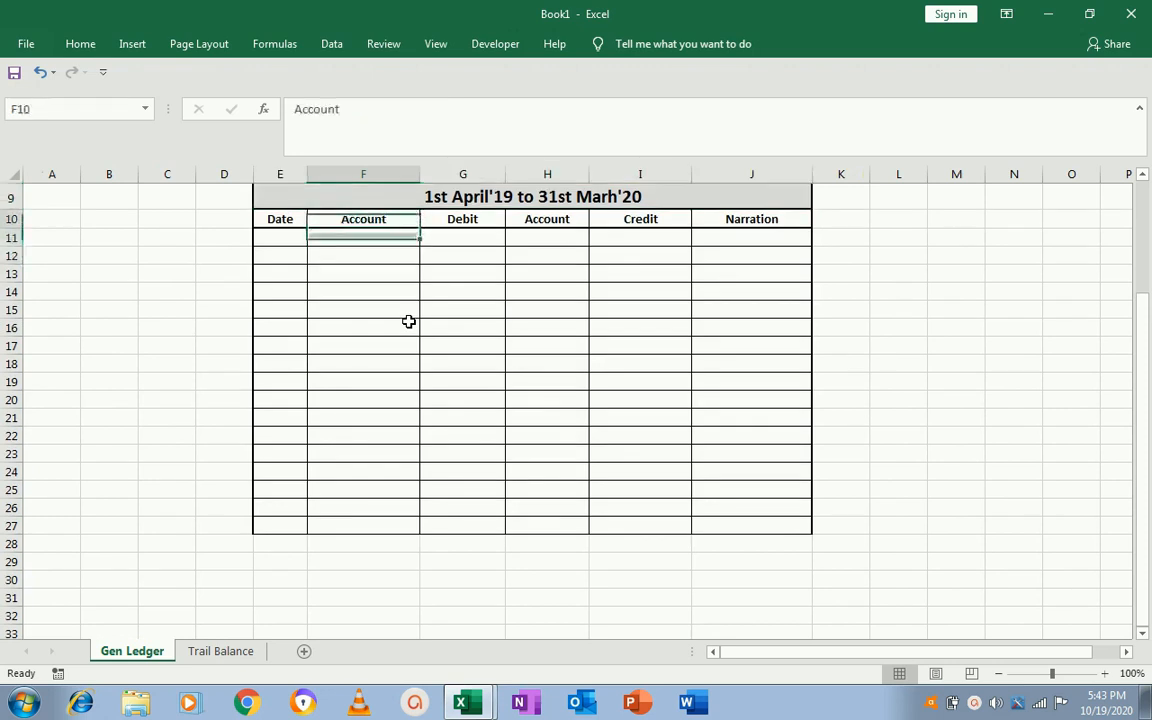
pyautogui.press('Down')
pyautogui.press('Down')
pyautogui.press('Down')
pyautogui.press('Down')
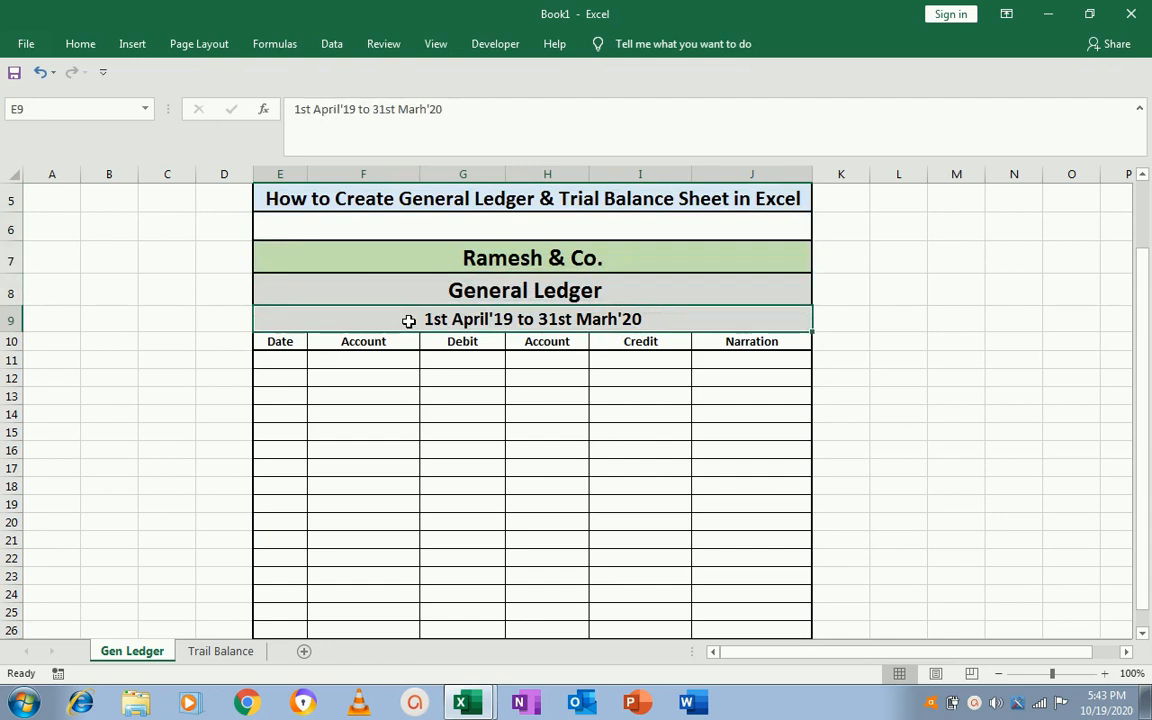
pyautogui.press('Up')
pyautogui.press('Right')
pyautogui.press('Left')
pyautogui.press('Left')
pyautogui.press('Right')
pyautogui.press('Right')
# - Apply data validation of type List to the ledger's first Account column, cells F11:F27
pyautogui.press('Down')
pyautogui.press('Down')
pyautogui.press('Down')
pyautogui.press('Left')
pyautogui.press('Left')
pyautogui.press('Left')
pyautogui.press('Left')
pyautogui.press('Left')
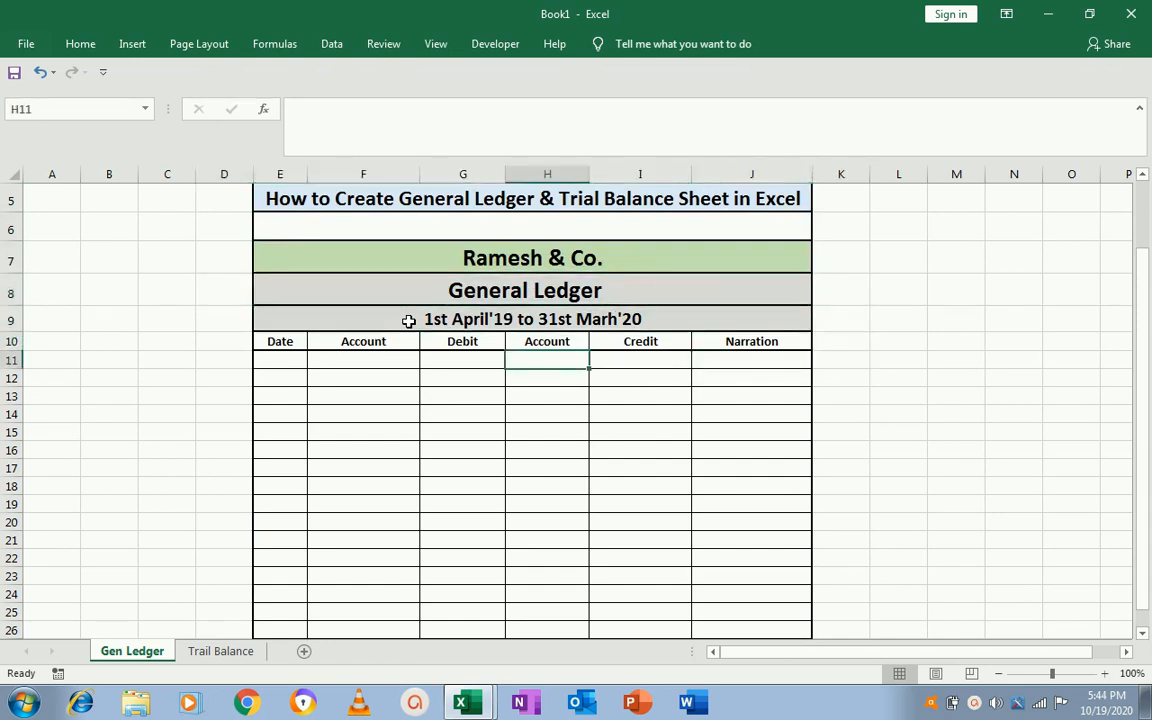
pyautogui.hotkey('shift', 'Down')
pyautogui.hotkey('shift', 'Down')
pyautogui.hotkey('shift', 'Down')
pyautogui.hotkey('shift', 'Down')
pyautogui.hotkey('shift', 'Down')
pyautogui.hotkey('shift', 'Down')
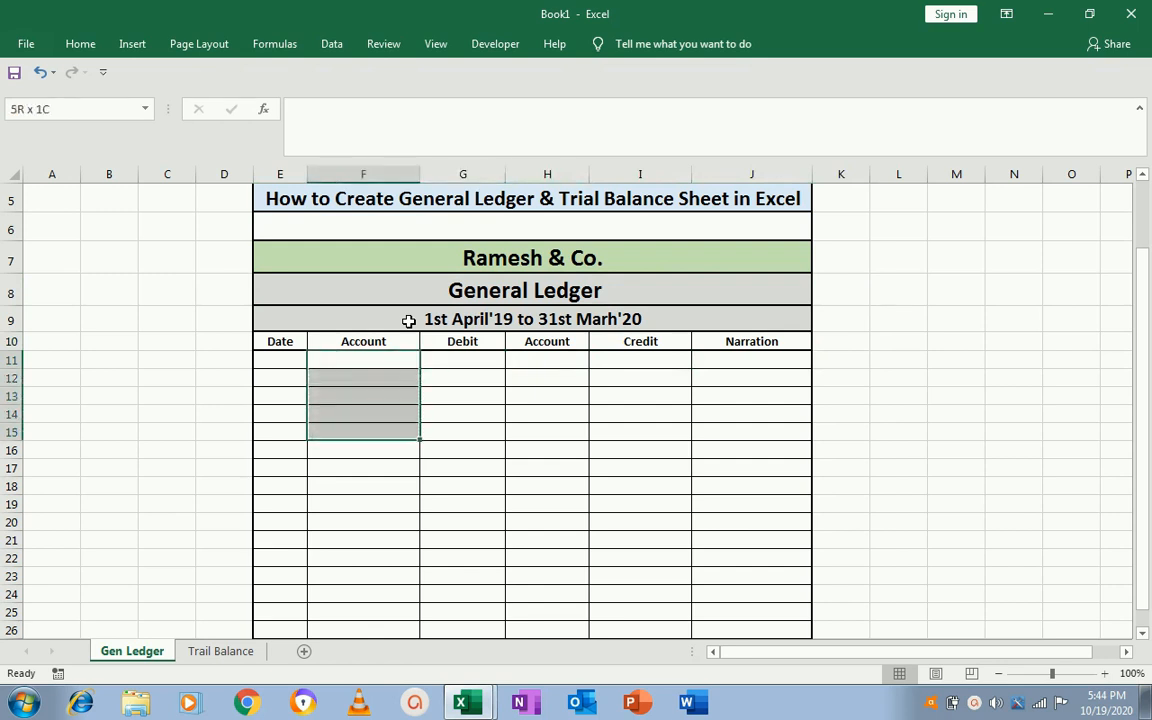
pyautogui.hotkey('shift', 'Down')
pyautogui.hotkey('shift', 'Down')
pyautogui.hotkey('shift', 'Down')
pyautogui.hotkey('shift', 'Down')
pyautogui.hotkey('shift', 'Down')
pyautogui.hotkey('shift', 'Down')
pyautogui.hotkey('shift', 'Down')
pyautogui.hotkey('shift', 'Down')
pyautogui.hotkey('shift', 'Down')
pyautogui.hotkey('shift', 'Down')
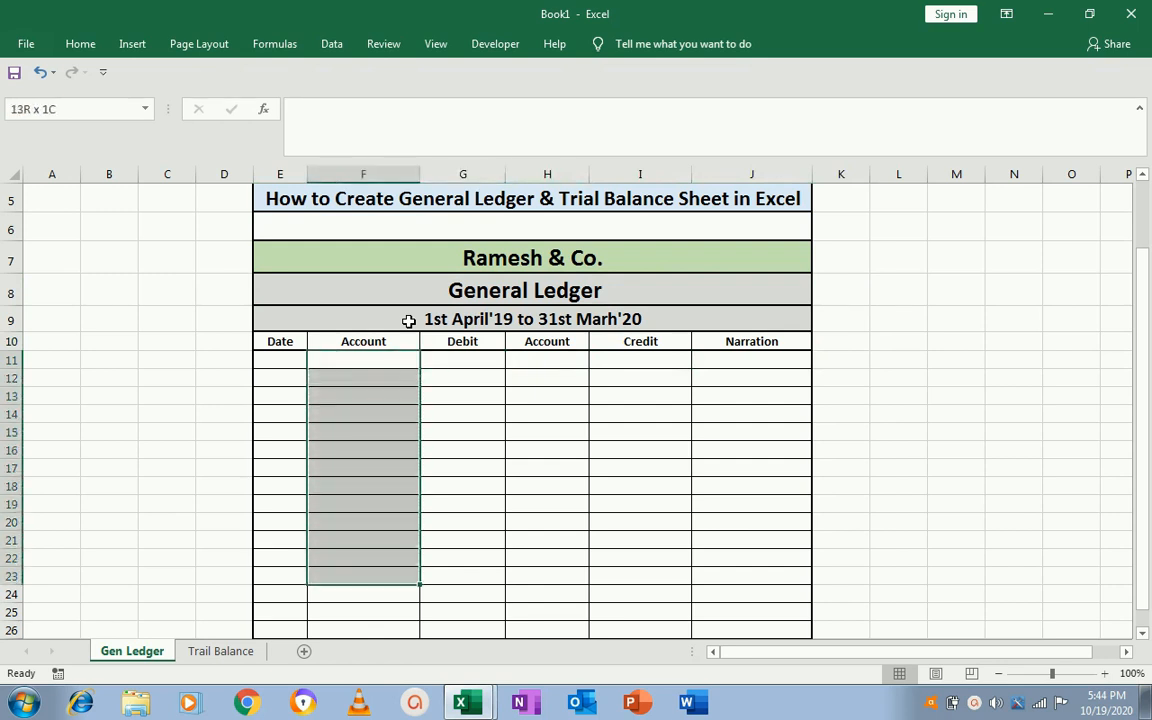
pyautogui.hotkey('shift', 'Up')
pyautogui.hotkey('shift', 'Down')
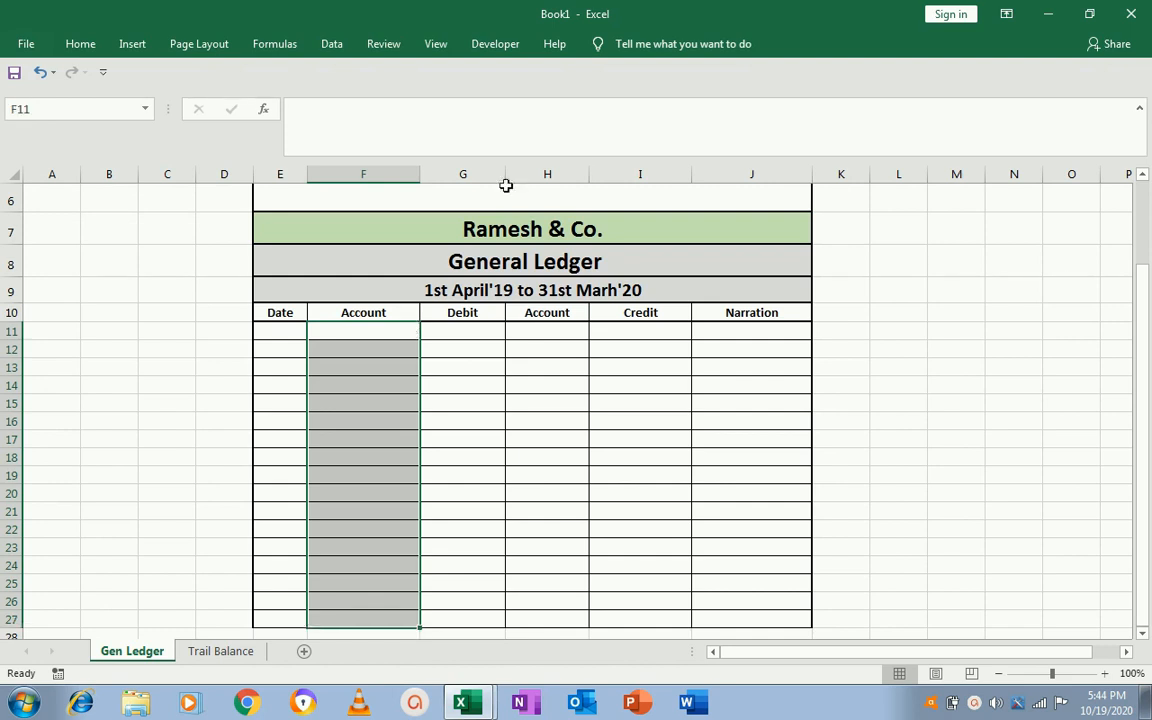
pyautogui.click(331, 48)
pyautogui.click(679, 116)
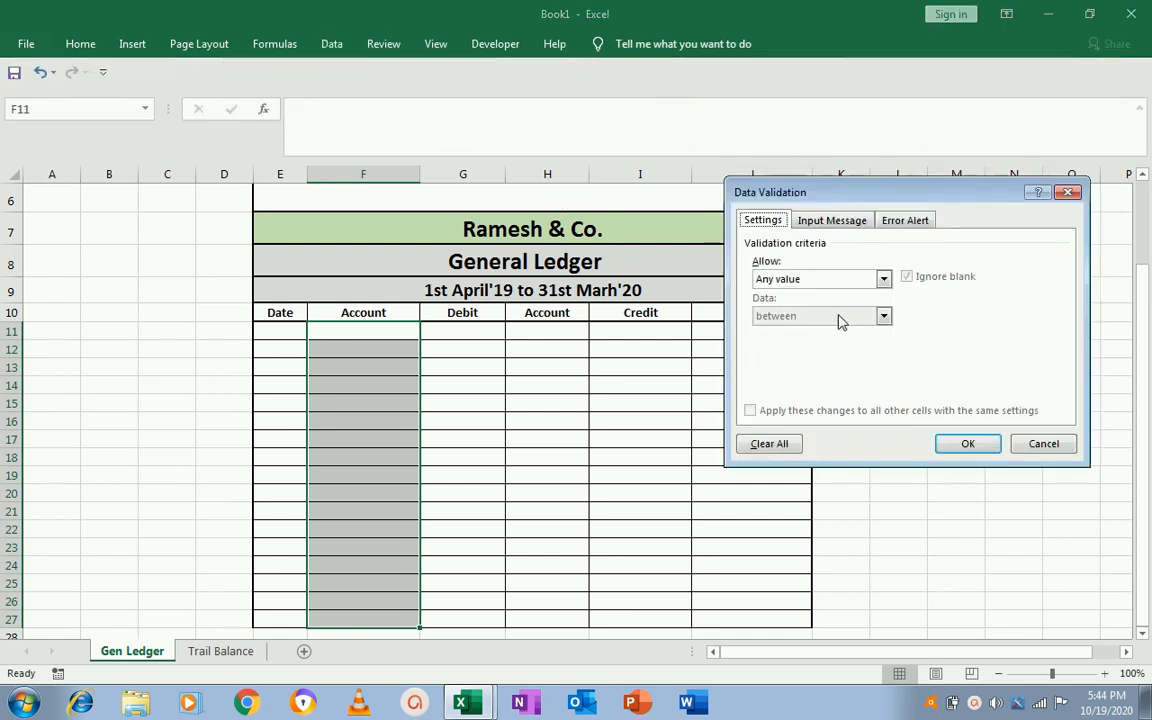
pyautogui.click(883, 280)
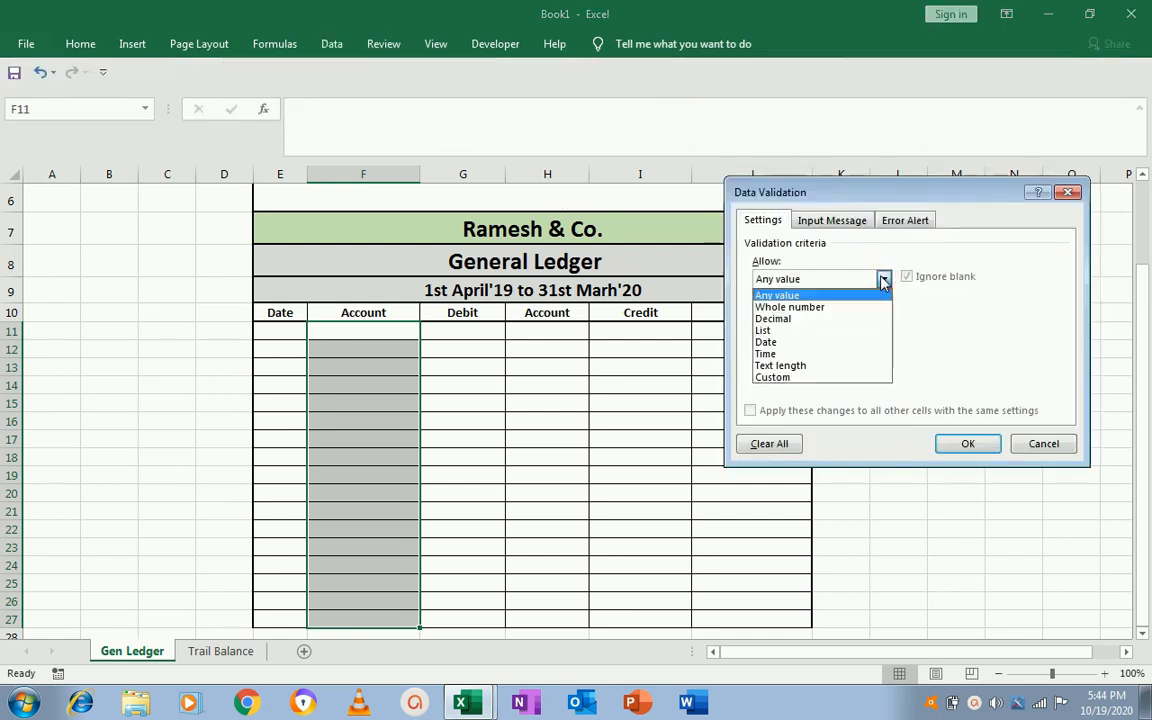
pyautogui.click(801, 333)
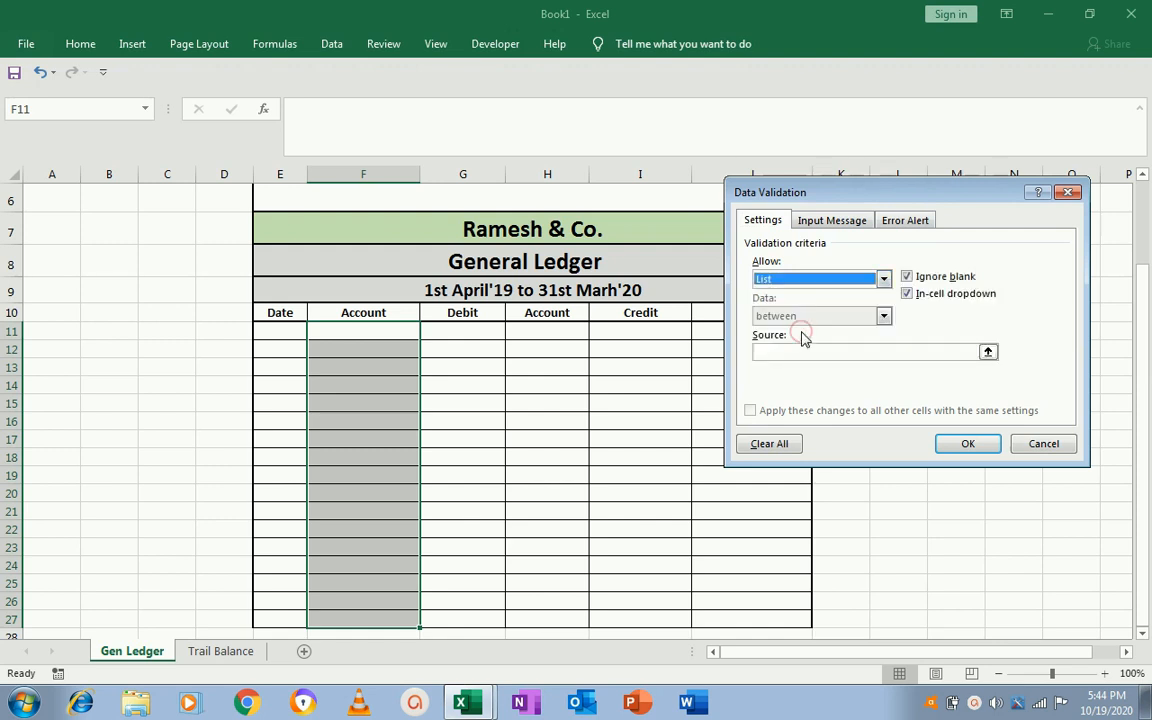
# - Use the trial balance's account names, ='Trail Balance'!$E$8:$E$16, as the validation list source and apply it
pyautogui.click(787, 352)
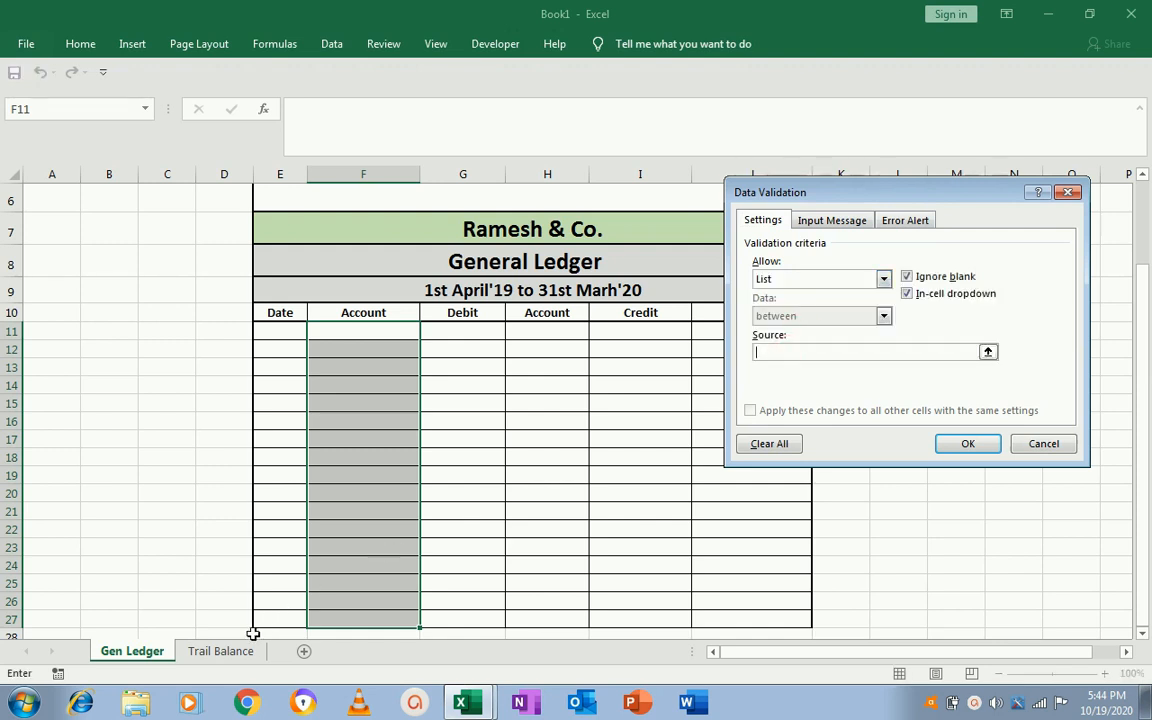
pyautogui.click(221, 652)
pyautogui.click(246, 328)
pyautogui.hotkey('ctrl', 'shift', 'Down')
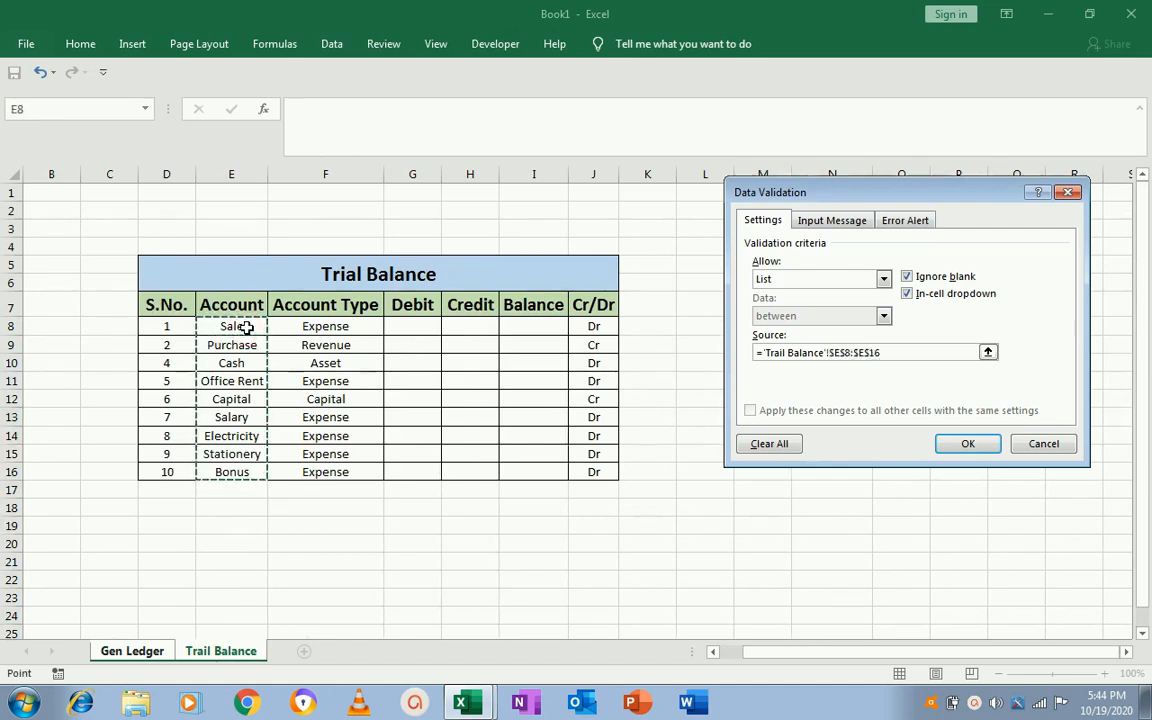
pyautogui.click(963, 447)
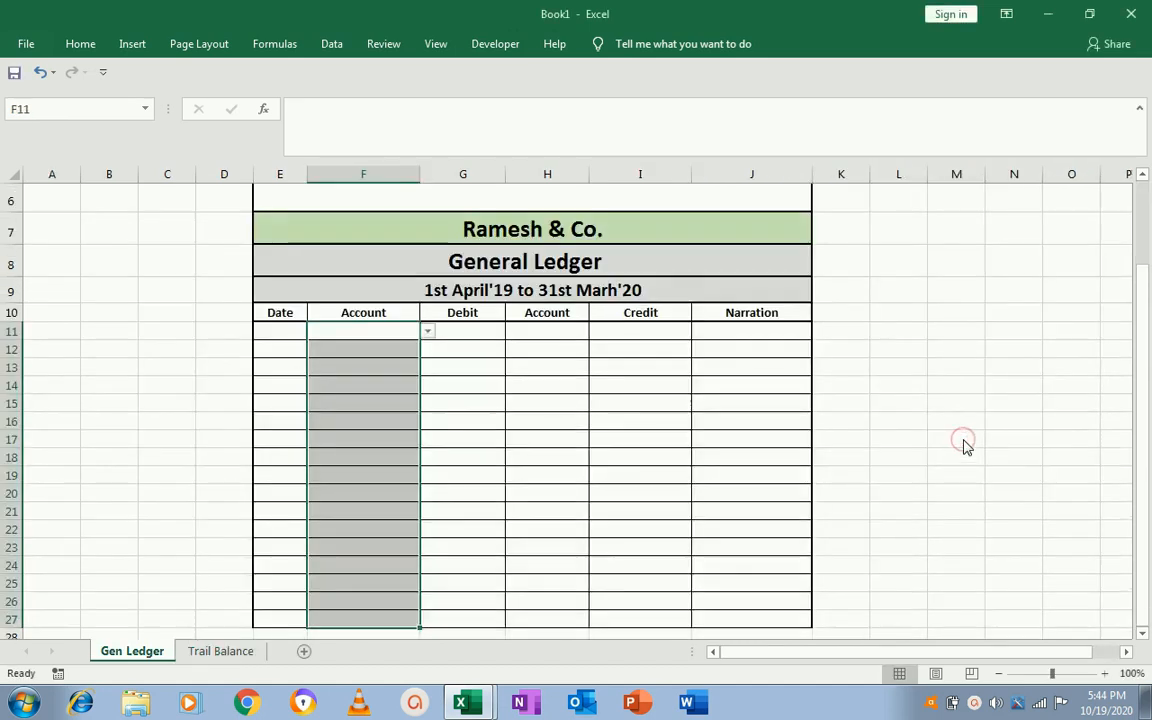
# - Check the account choices offered by the drop-down list in F11
pyautogui.click(427, 331)
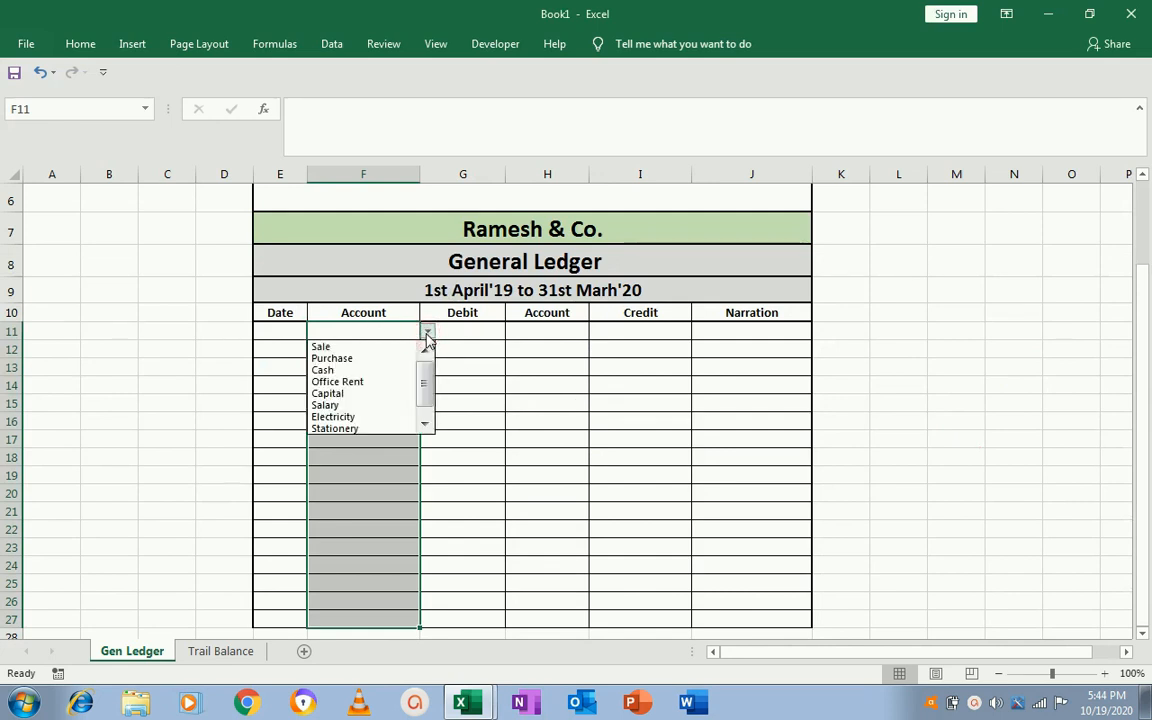
pyautogui.click(427, 334)
pyautogui.press('Right')
pyautogui.press('Left')
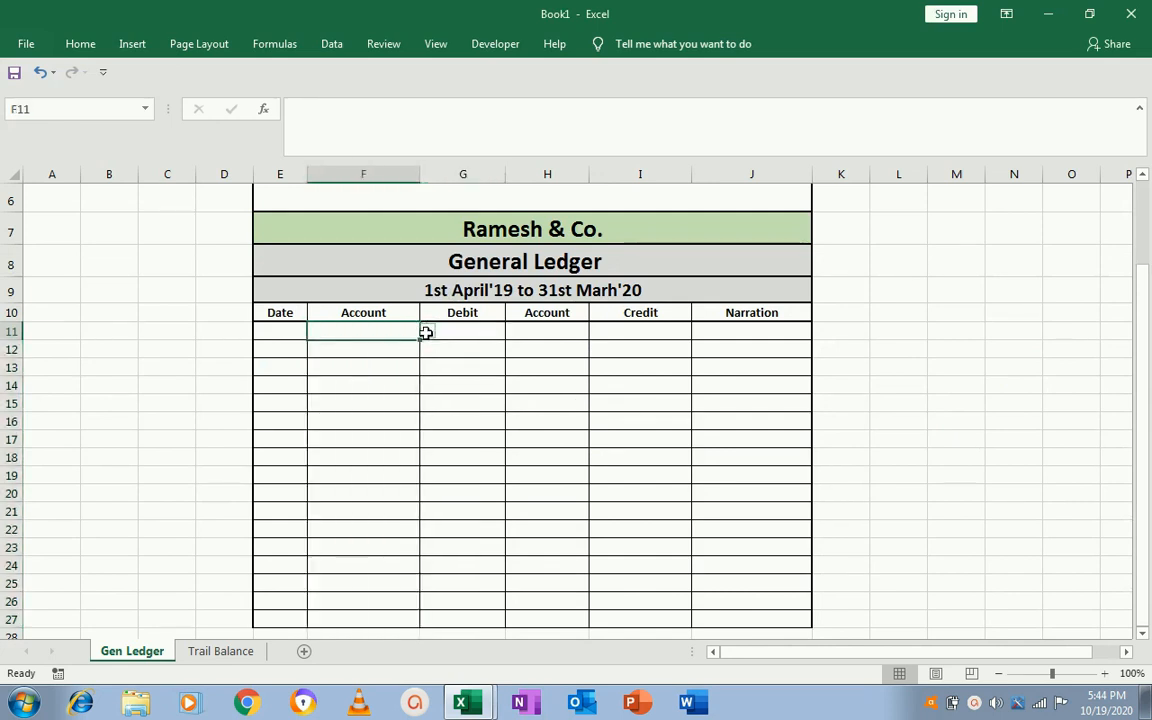
# - Copy the drop-down cells F11:F27 from the first Account column into the second Account column, starting at H11
pyautogui.press('Right')
pyautogui.press('Right')
pyautogui.press('Left')
pyautogui.press('Left')
pyautogui.hotkey('ctrl', 'shift', 'Down')
pyautogui.hotkey('ctrl', 'shift', 'Up')
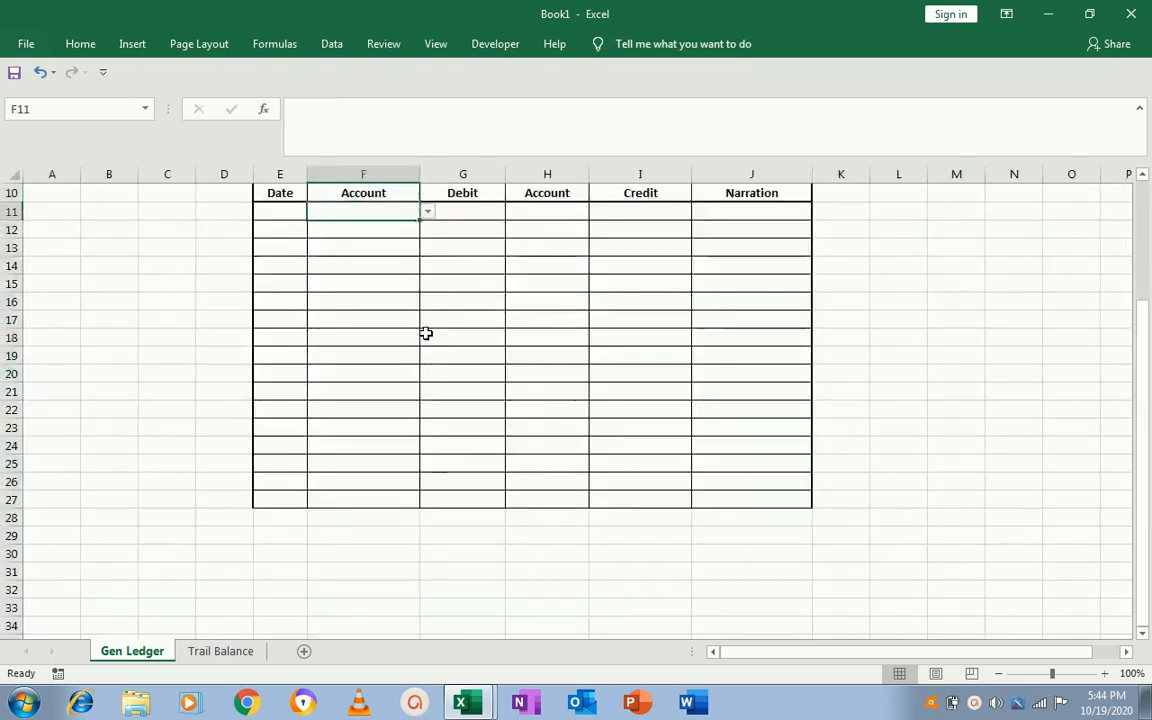
pyautogui.hotkey('shift', 'Down')
pyautogui.hotkey('shift', 'Down')
pyautogui.hotkey('shift', 'Down')
pyautogui.hotkey('shift', 'Down')
pyautogui.hotkey('shift', 'Down')
pyautogui.hotkey('shift', 'Down')
pyautogui.hotkey('shift', 'Down')
pyautogui.hotkey('shift', 'Down')
pyautogui.hotkey('shift', 'Down')
pyautogui.hotkey('shift', 'Down')
pyautogui.hotkey('shift', 'Down')
pyautogui.hotkey('shift', 'Down')
pyautogui.hotkey('shift', 'Down')
pyautogui.hotkey('shift', 'Down')
pyautogui.hotkey('shift', 'Down')
pyautogui.hotkey('shift', 'Down')
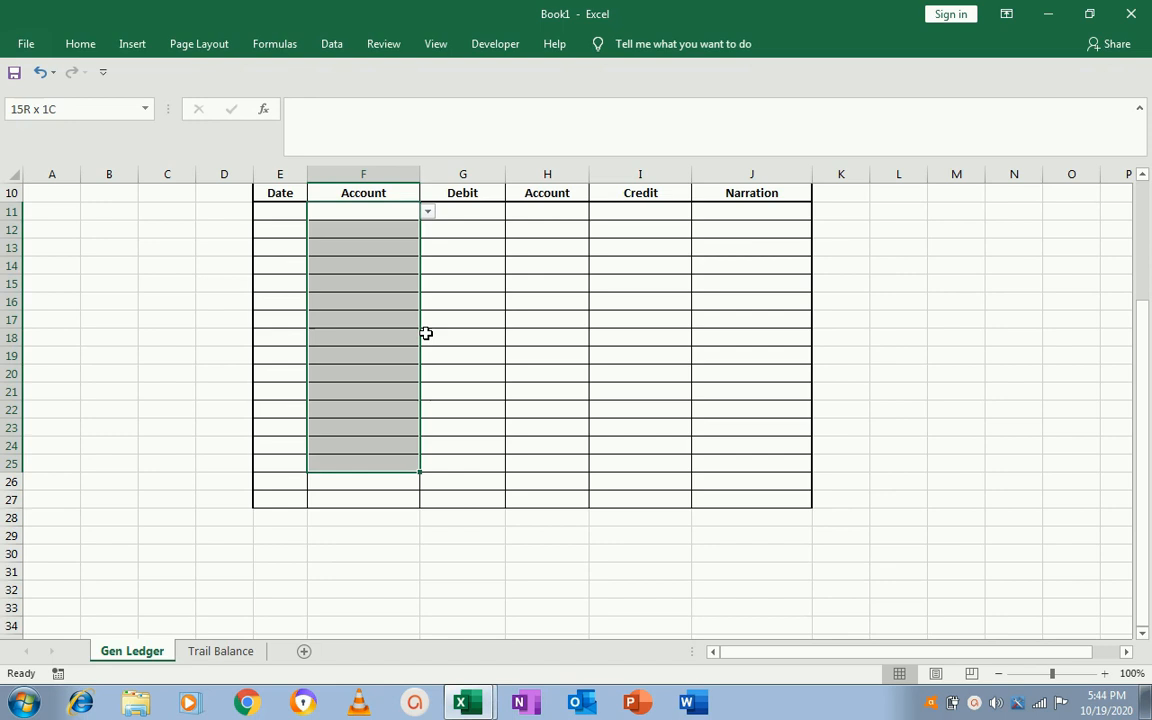
pyautogui.hotkey('ctrl', 'c')
pyautogui.press('Up')
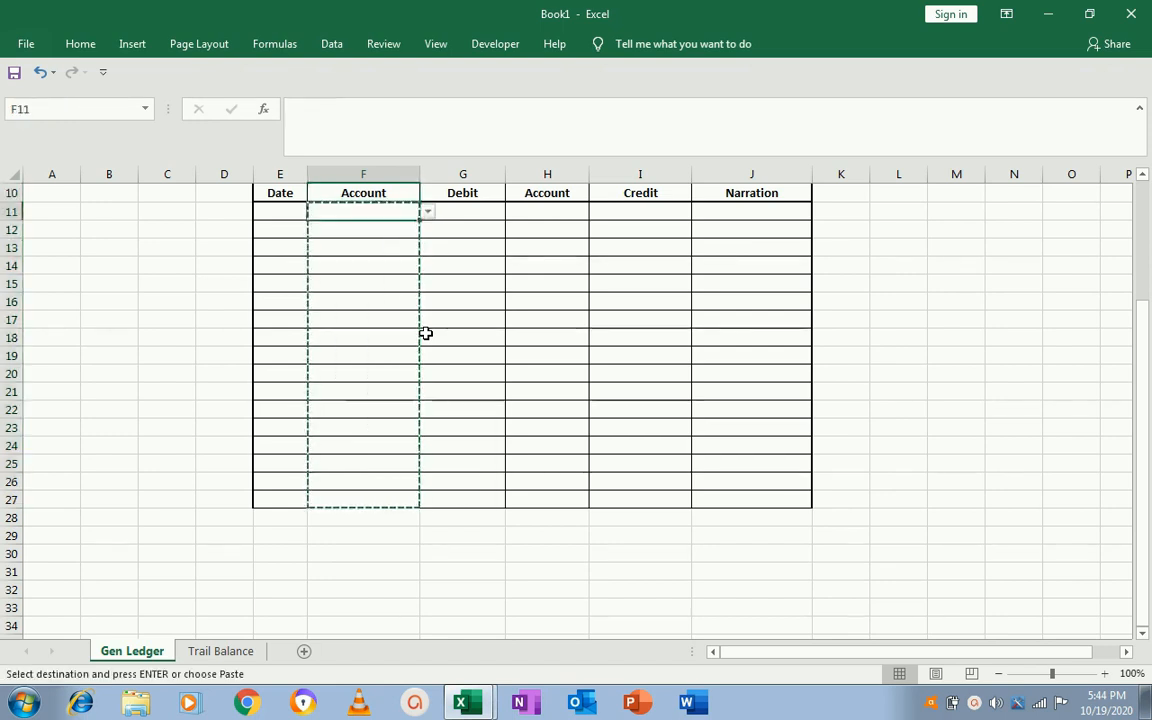
pyautogui.press('Up')
pyautogui.press('Down')
pyautogui.press('Down')
pyautogui.press('Right')
pyautogui.press('Right')
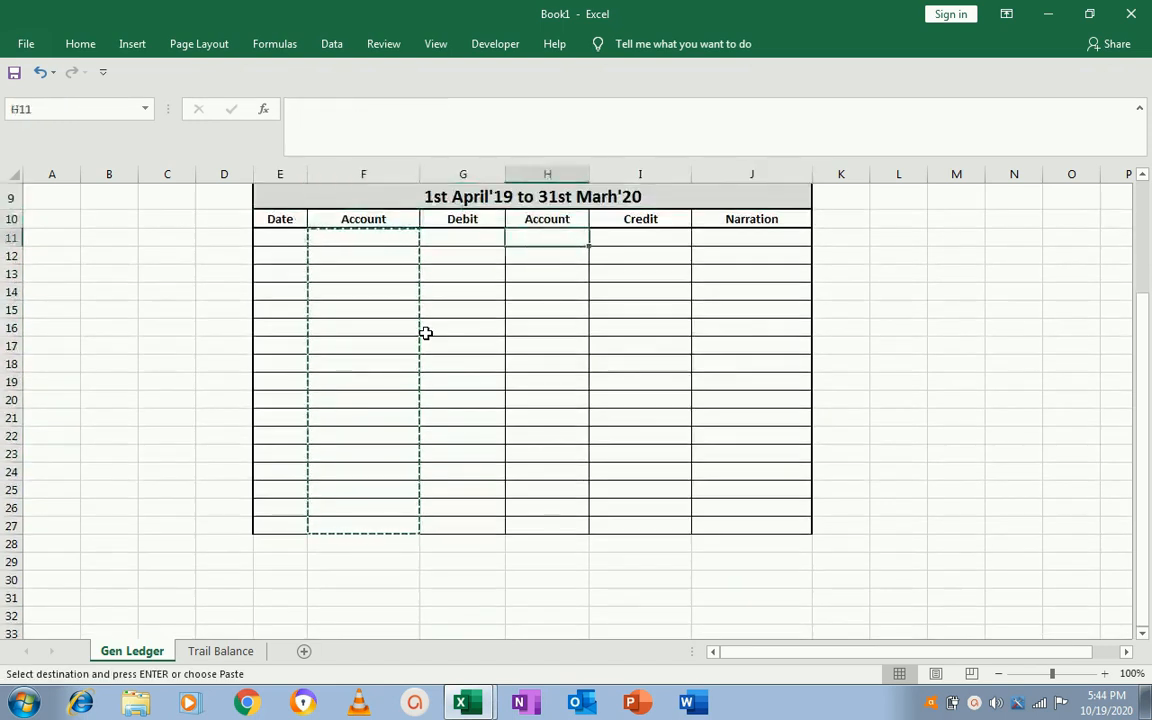
pyautogui.hotkey('ctrl', 'v')
pyautogui.press('Right')
pyautogui.press('Left')
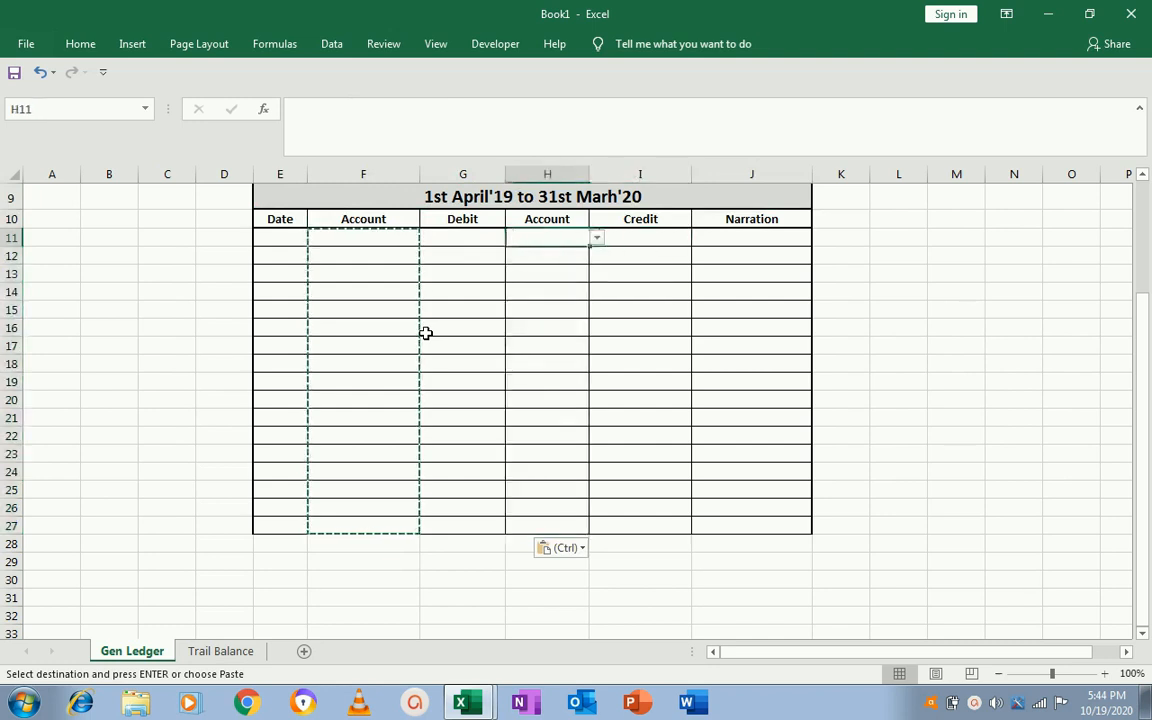
pyautogui.press('Left')
pyautogui.press('Up')
pyautogui.press('Up')
pyautogui.press('Up')
pyautogui.press('Up')
pyautogui.press('Up')
pyautogui.press('Up')
pyautogui.press('Down')
pyautogui.press('Down')
pyautogui.press('Down')
pyautogui.press('Down')
pyautogui.press('Down')
pyautogui.press('Down')
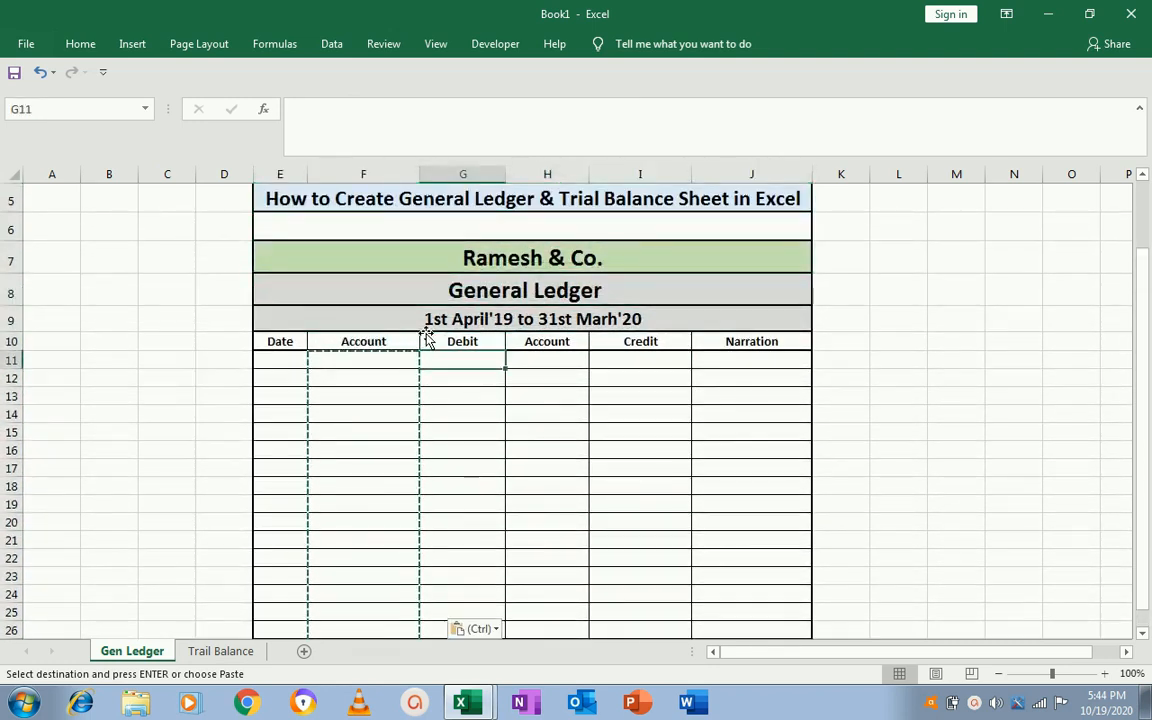
pyautogui.press('Escape')
pyautogui.press('Escape')
# - Enter the date 1-April-2019 in the ledger's first Date cell, E11
pyautogui.press('Left')
pyautogui.press('Right')
pyautogui.press('Left')
pyautogui.press('Right')
pyautogui.press('Right')
pyautogui.press('Left')
pyautogui.press('Left')
pyautogui.press('Left')
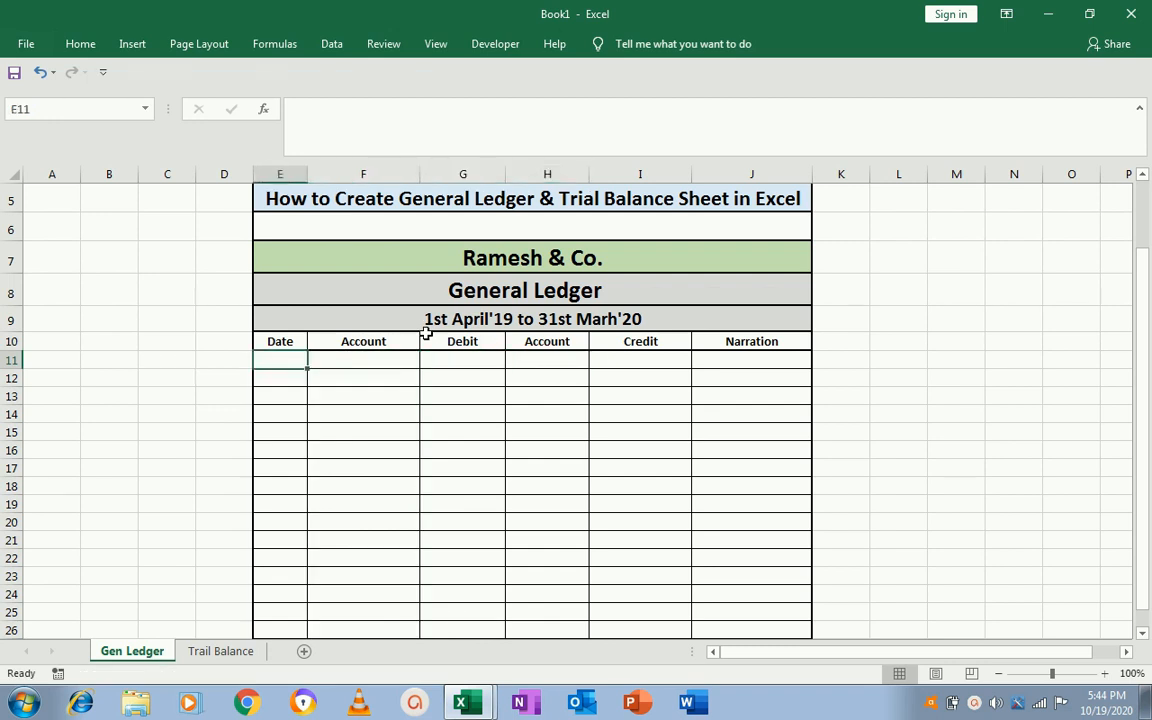
pyautogui.press('Right')
pyautogui.press('Right')
pyautogui.press('Left')
pyautogui.press('Left')
pyautogui.write('1')
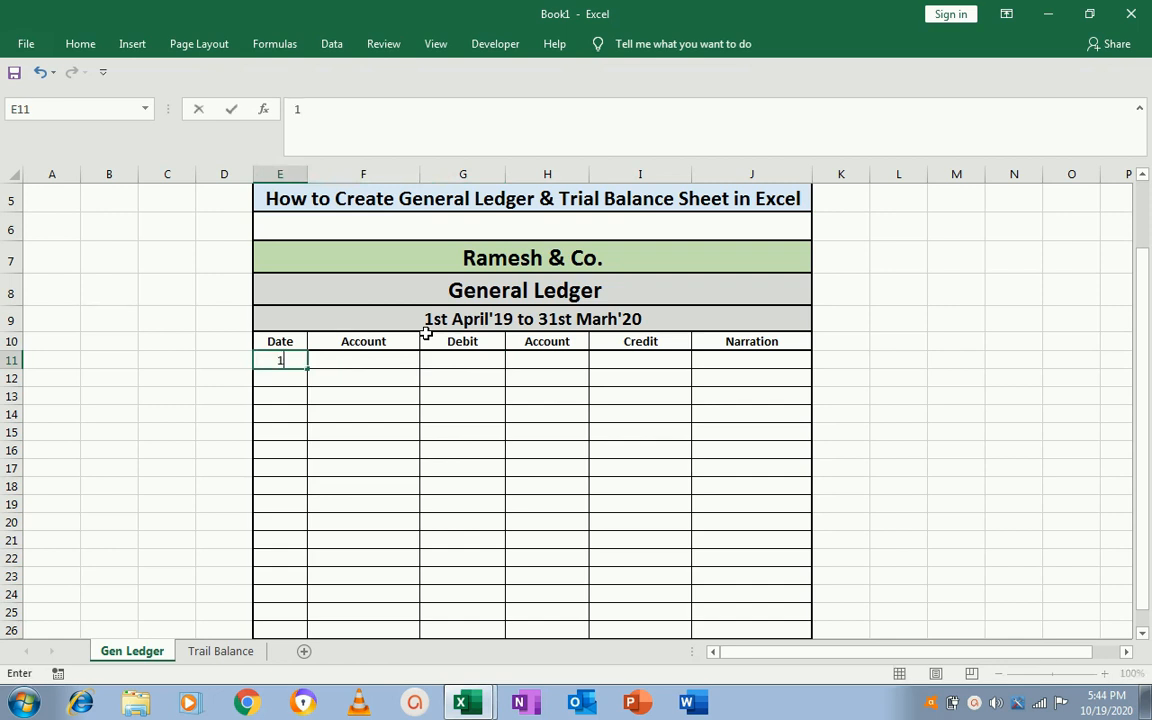
pyautogui.write('-April-2019')
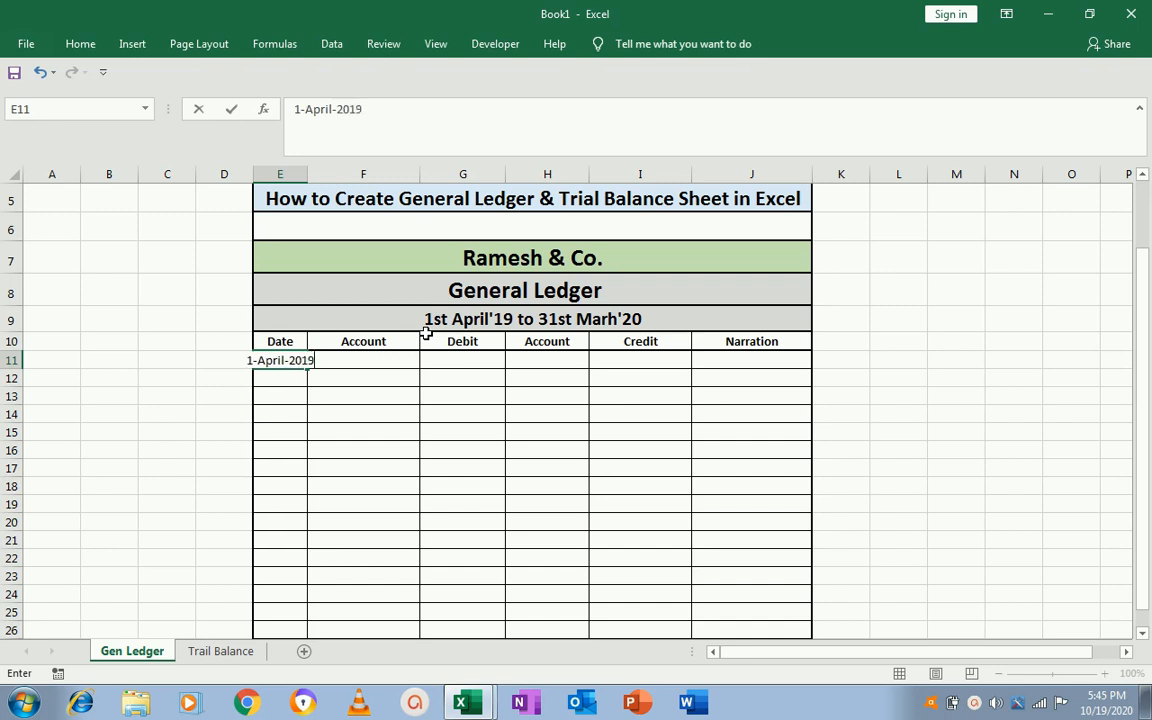
pyautogui.press('Return')
pyautogui.press('Up')
# - Choose Cash as the debit account in F11 and enter a debit of 12000 in G11
pyautogui.press('Right')
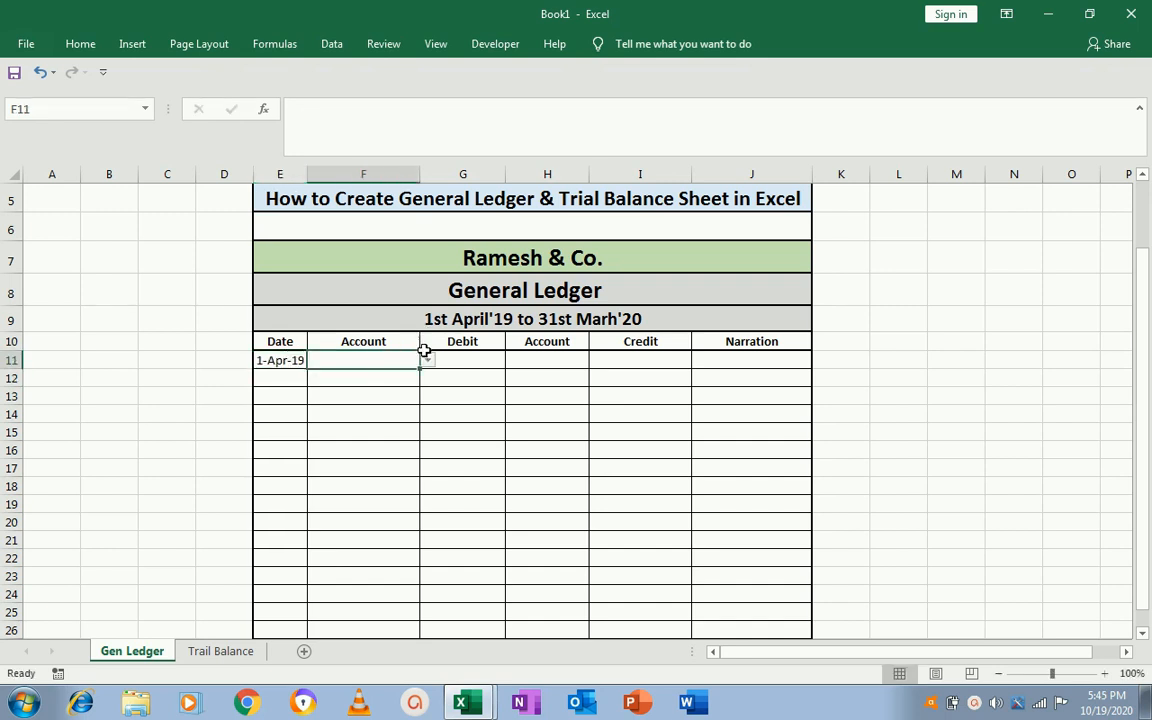
pyautogui.click(427, 363)
pyautogui.click(351, 397)
pyautogui.click(470, 362)
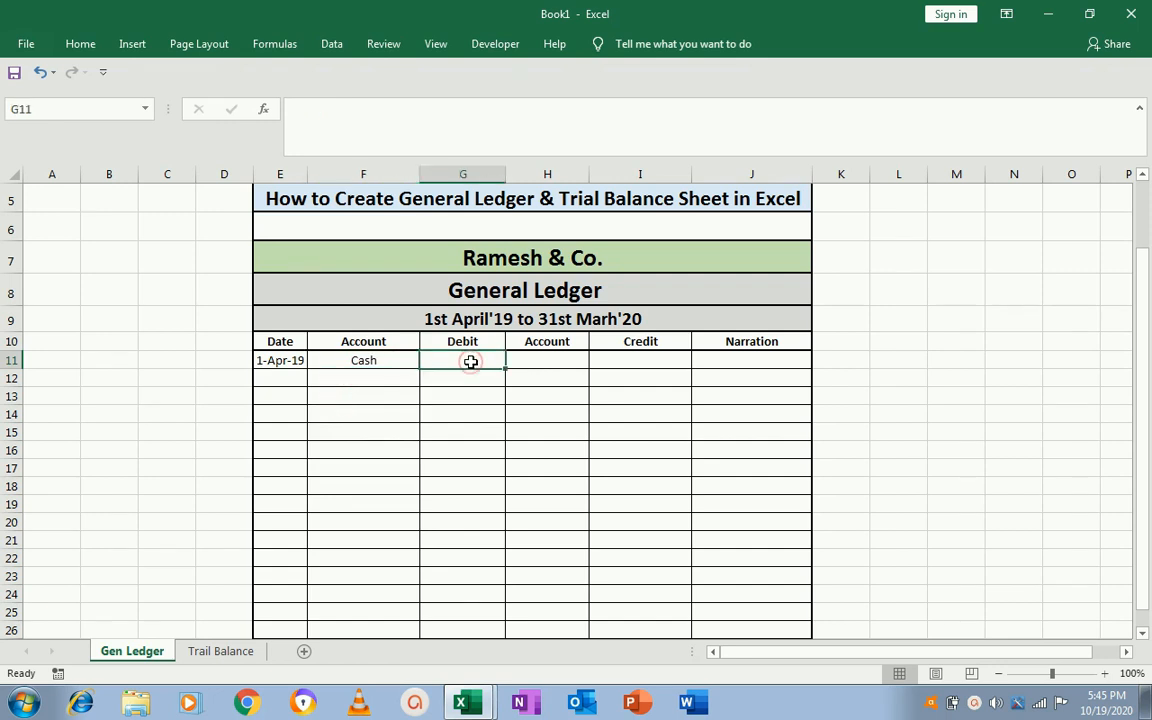
pyautogui.write('120')
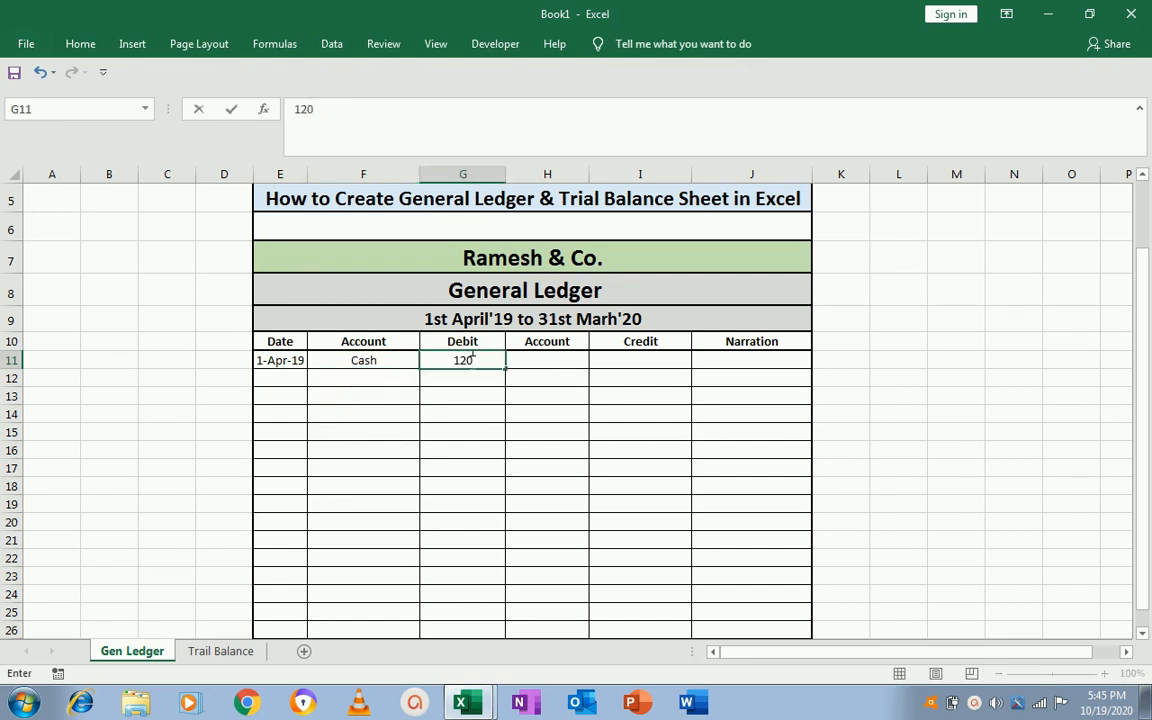
pyautogui.write('00')
pyautogui.press('Return')
# - Credit 8000 to the Sale account in H11:I11 and add the narration "Cash in Sale" in J11
pyautogui.click(471, 361)
pyautogui.press('Tab')
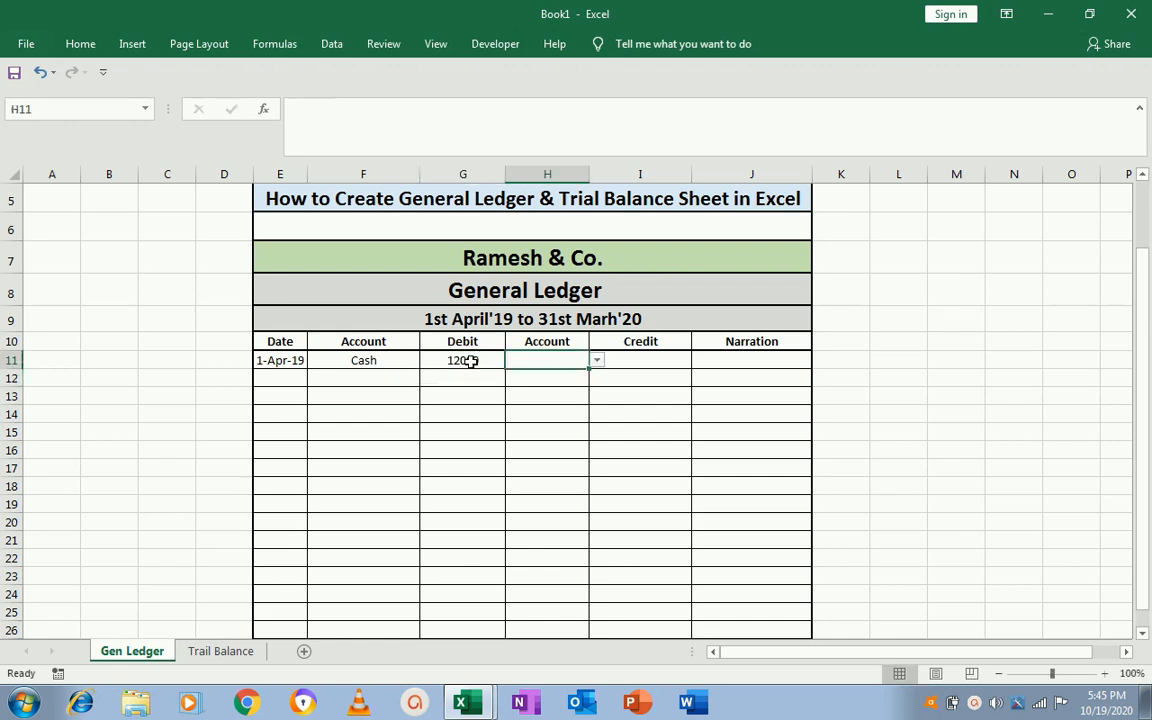
pyautogui.click(598, 361)
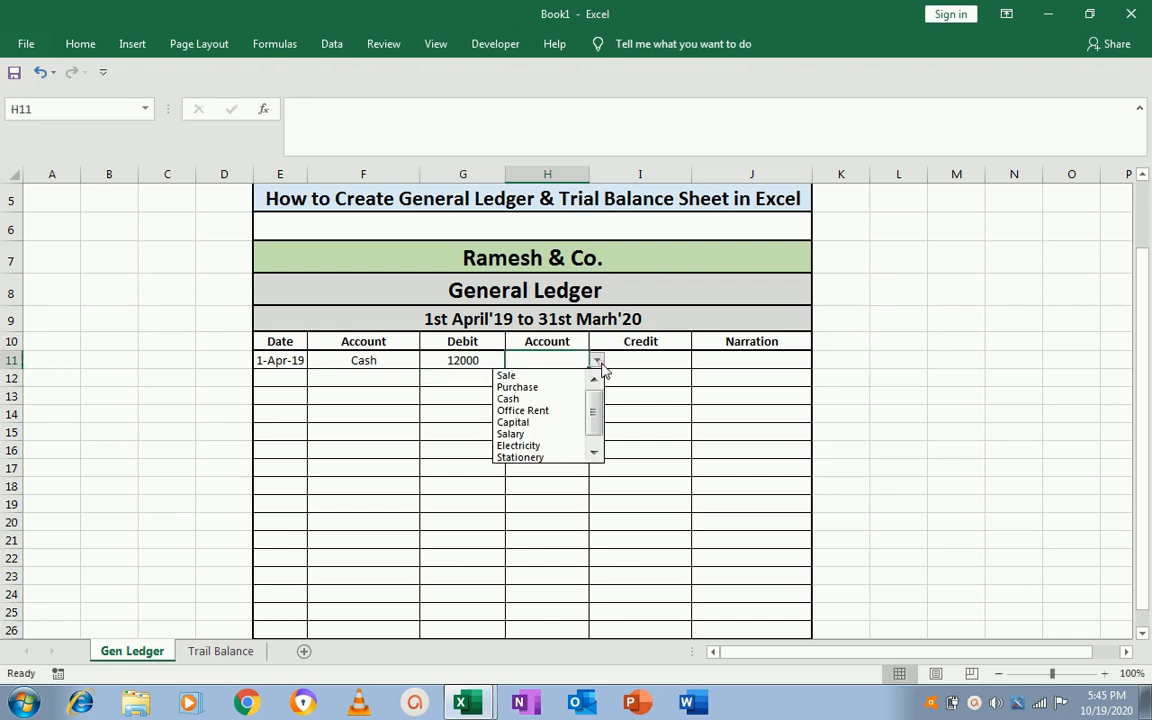
pyautogui.click(557, 376)
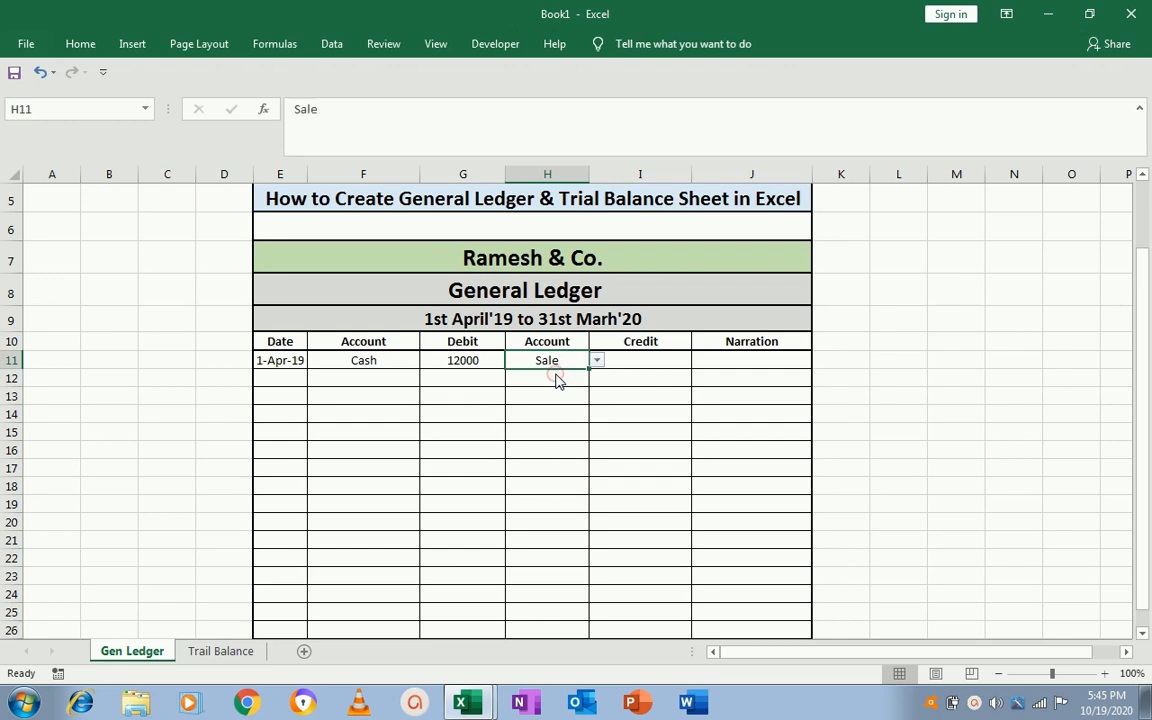
pyautogui.click(627, 360)
pyautogui.write('8000')
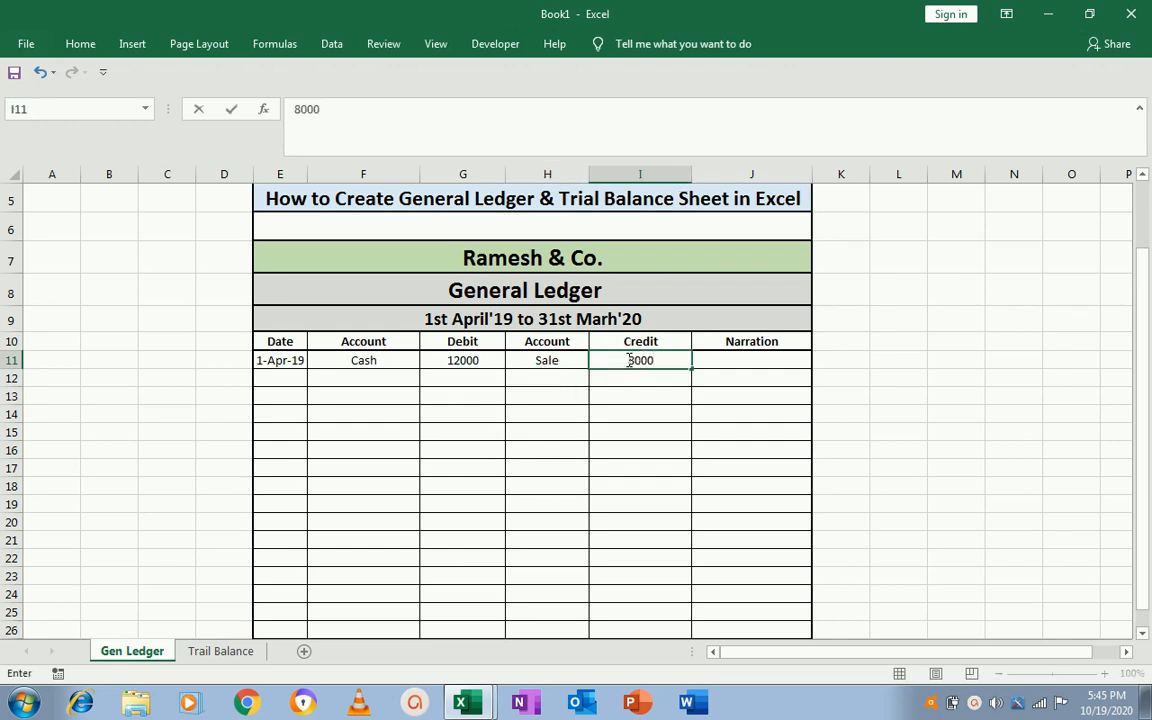
pyautogui.press('Tab')
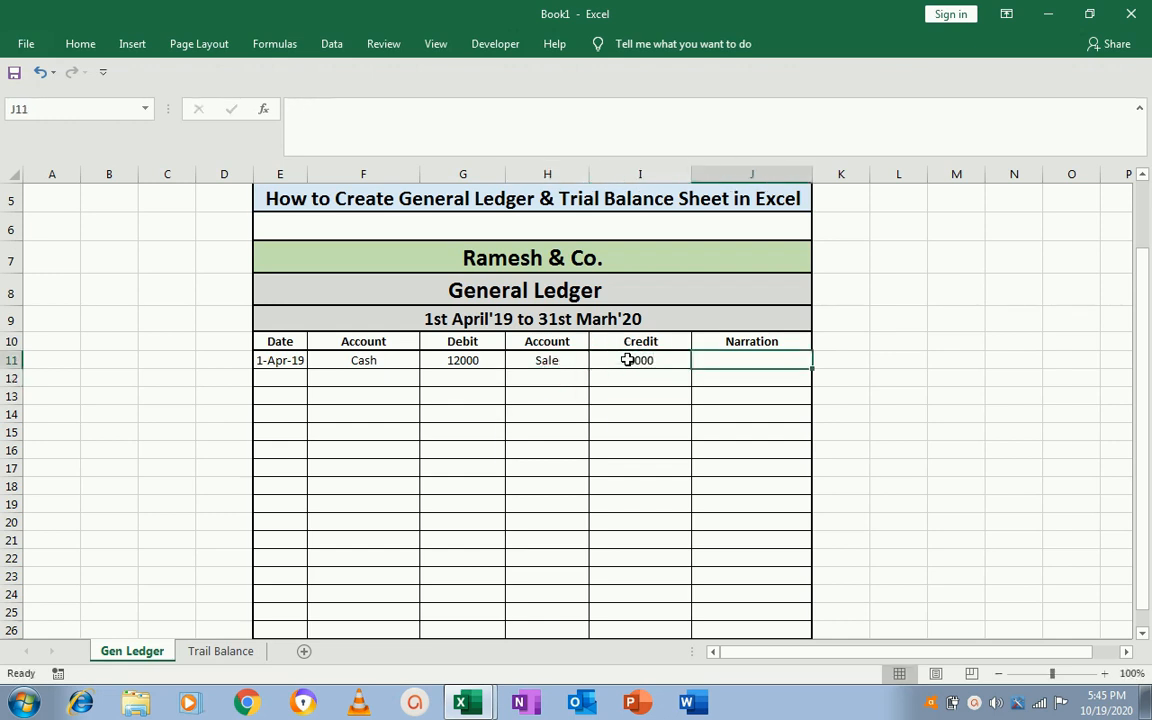
pyautogui.write('Cash in Sale')
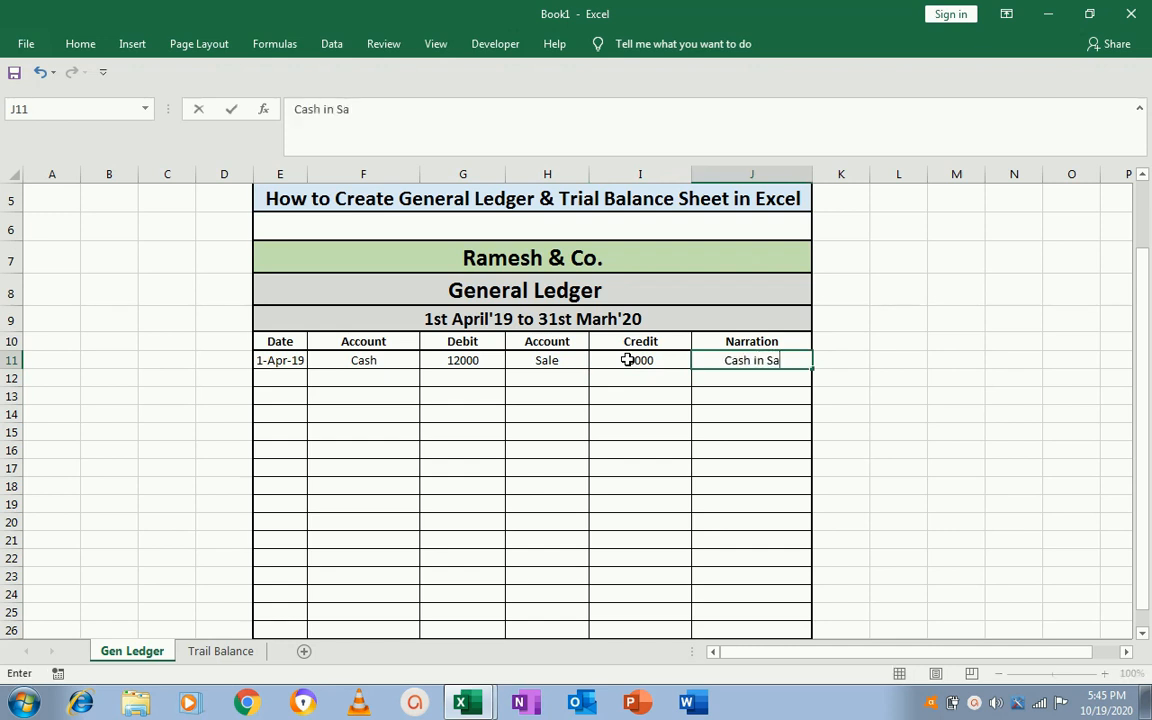
pyautogui.hotkey('ctrl', 'Return')
# - Review the first ledger entry against the Trail Balance sheet's Debit and Credit columns and the Sumif formula note
pyautogui.press('Left')
pyautogui.press('Left')
pyautogui.press('Left')
pyautogui.press('Left')
pyautogui.press('Right')
pyautogui.press('Right')
pyautogui.press('Right')
pyautogui.press('Left')
pyautogui.press('Left')
pyautogui.press('Left')
pyautogui.press('Left')
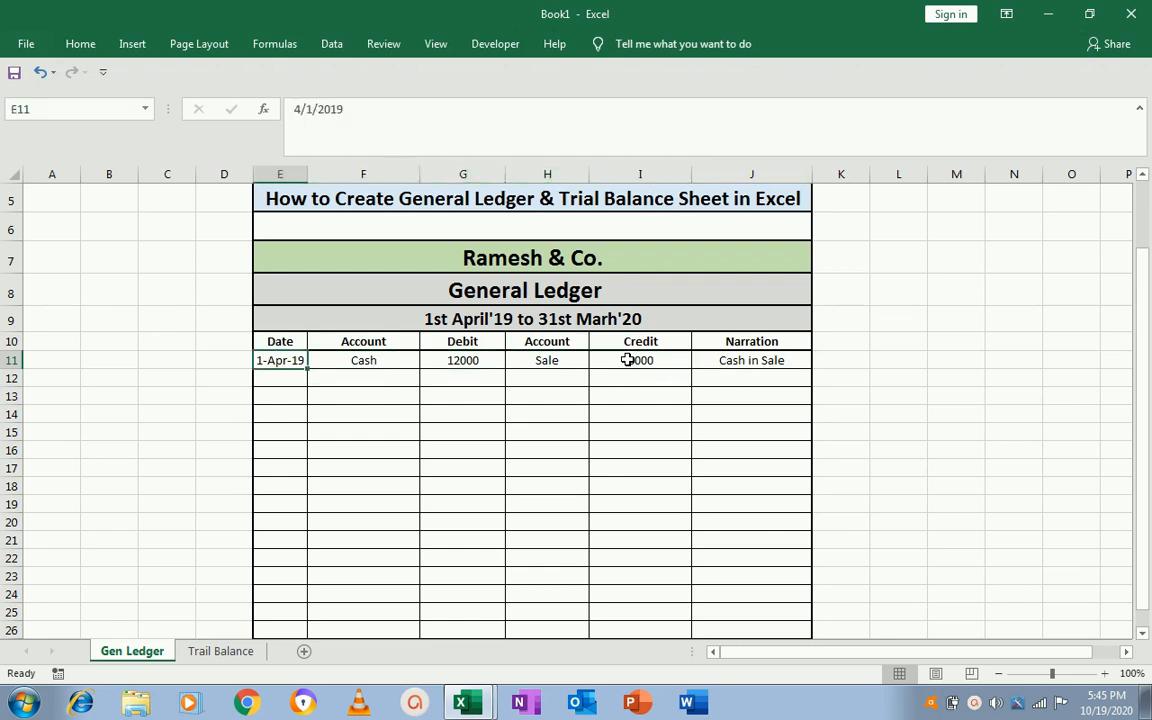
pyautogui.click(221, 651)
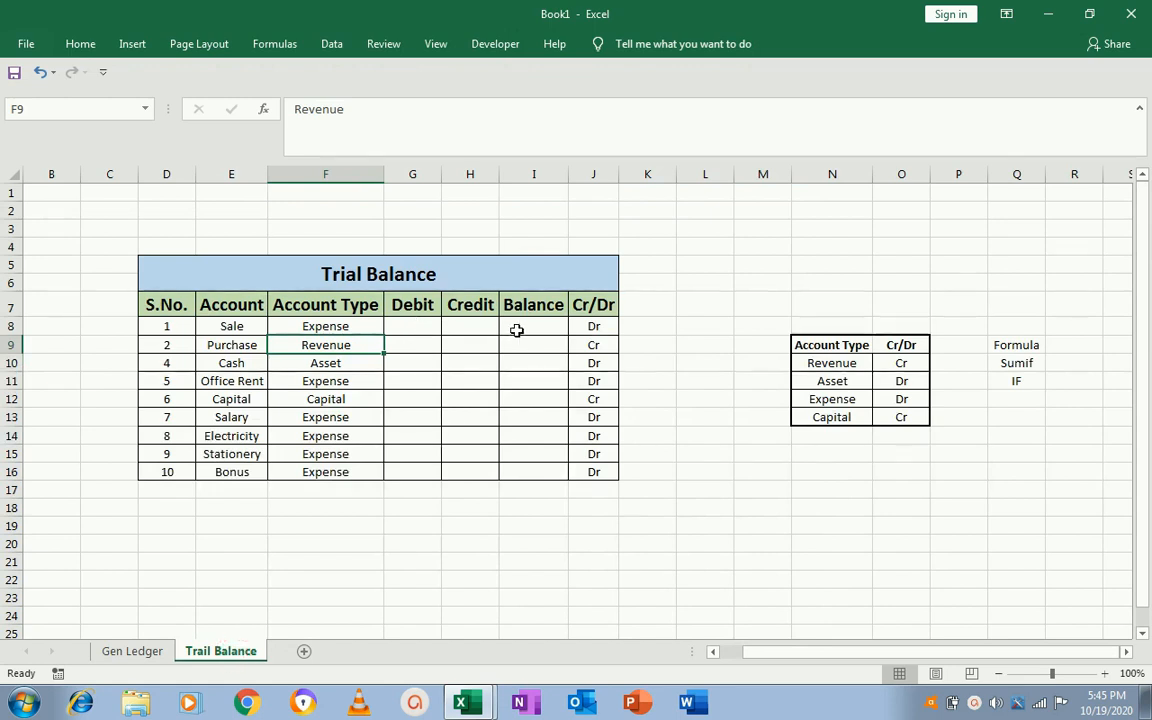
pyautogui.click(127, 651)
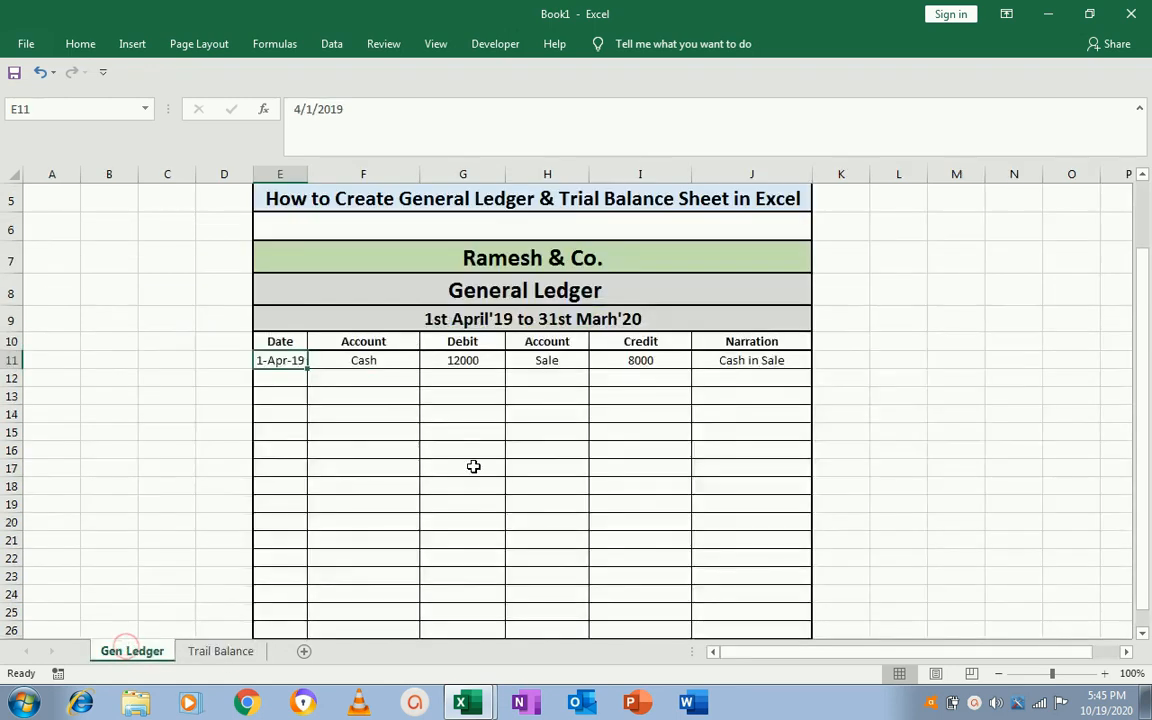
pyautogui.click(215, 654)
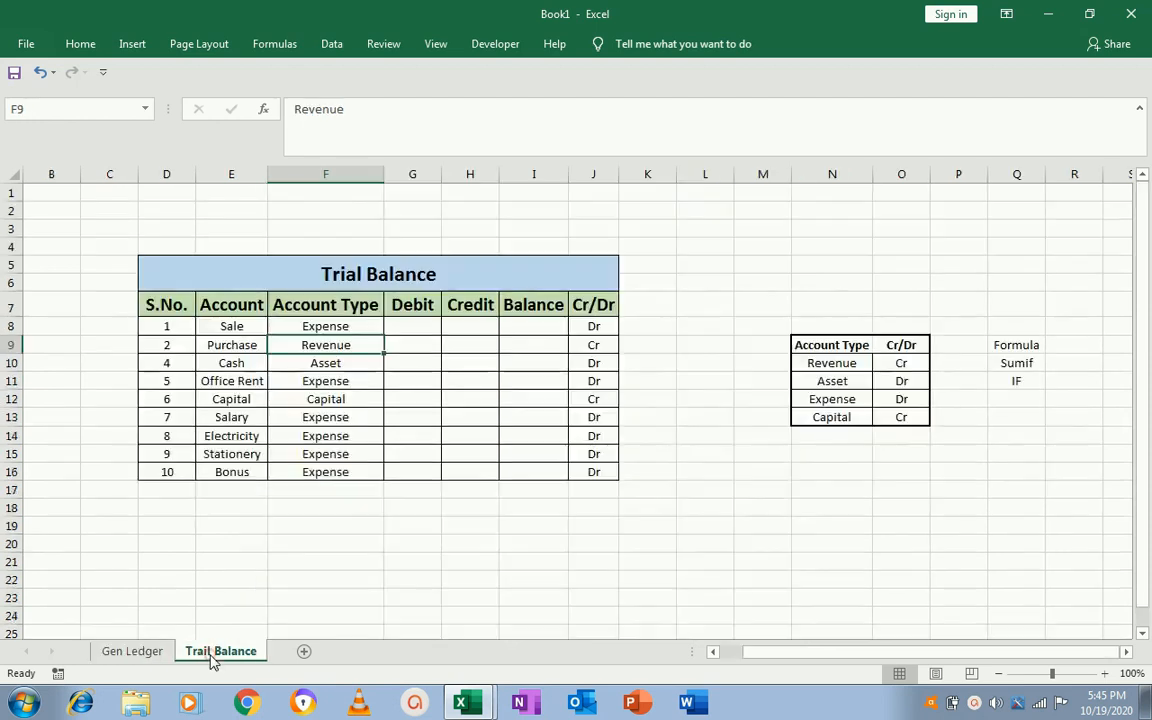
pyautogui.click(1015, 365)
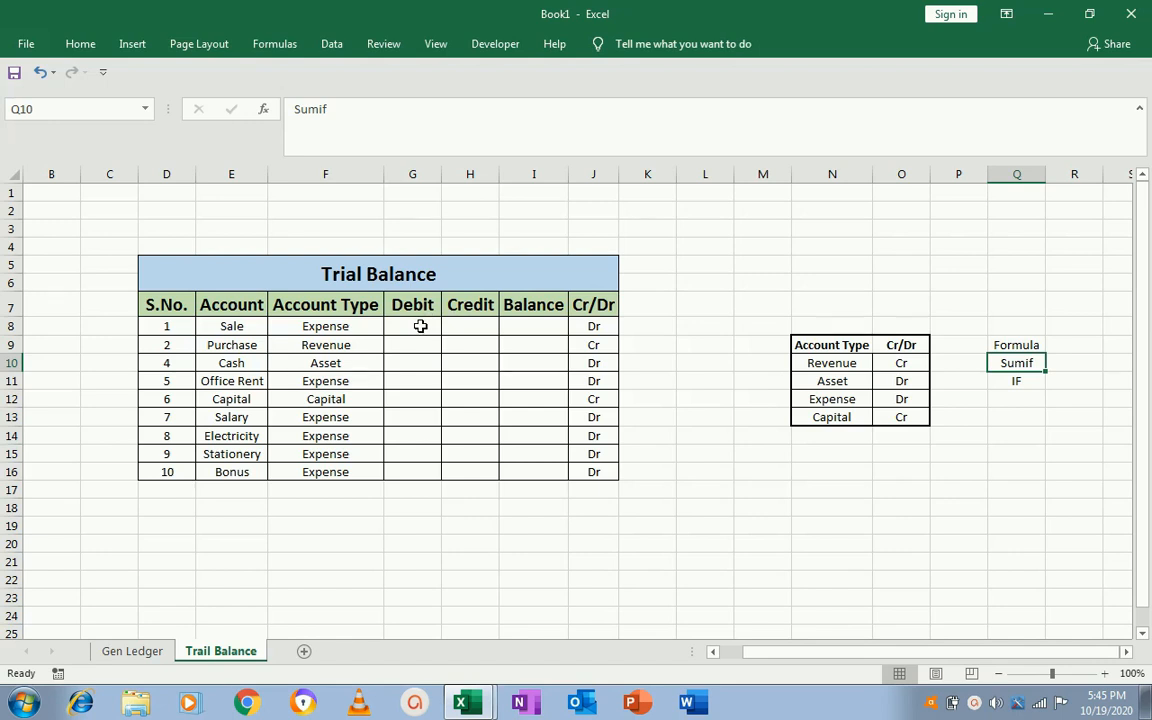
# - Name the ledger's debit-side Account range F11:F27 "GeneralDebitAccount"
pyautogui.click(140, 655)
pyautogui.click(376, 362)
pyautogui.press('Right')
pyautogui.press('Left')
pyautogui.press('Up')
pyautogui.press('Down')
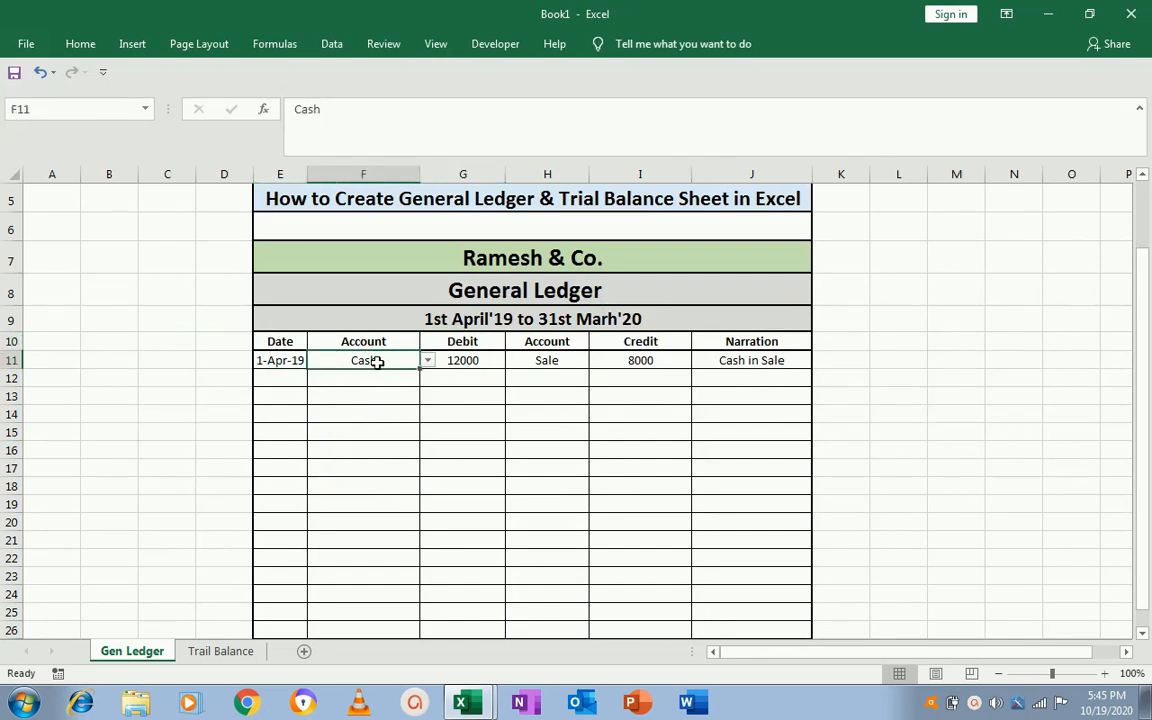
pyautogui.hotkey('shift', 'Down')
pyautogui.hotkey('shift', 'Down')
pyautogui.hotkey('shift', 'Down')
pyautogui.hotkey('shift', 'Down')
pyautogui.hotkey('shift', 'Down')
pyautogui.hotkey('shift', 'Down')
pyautogui.hotkey('shift', 'Down')
pyautogui.hotkey('shift', 'Down')
pyautogui.hotkey('shift', 'Down')
pyautogui.hotkey('shift', 'Down')
pyautogui.hotkey('shift', 'Down')
pyautogui.hotkey('shift', 'Down')
pyautogui.hotkey('shift', 'Down')
pyautogui.hotkey('shift', 'Down')
pyautogui.hotkey('shift', 'Down')
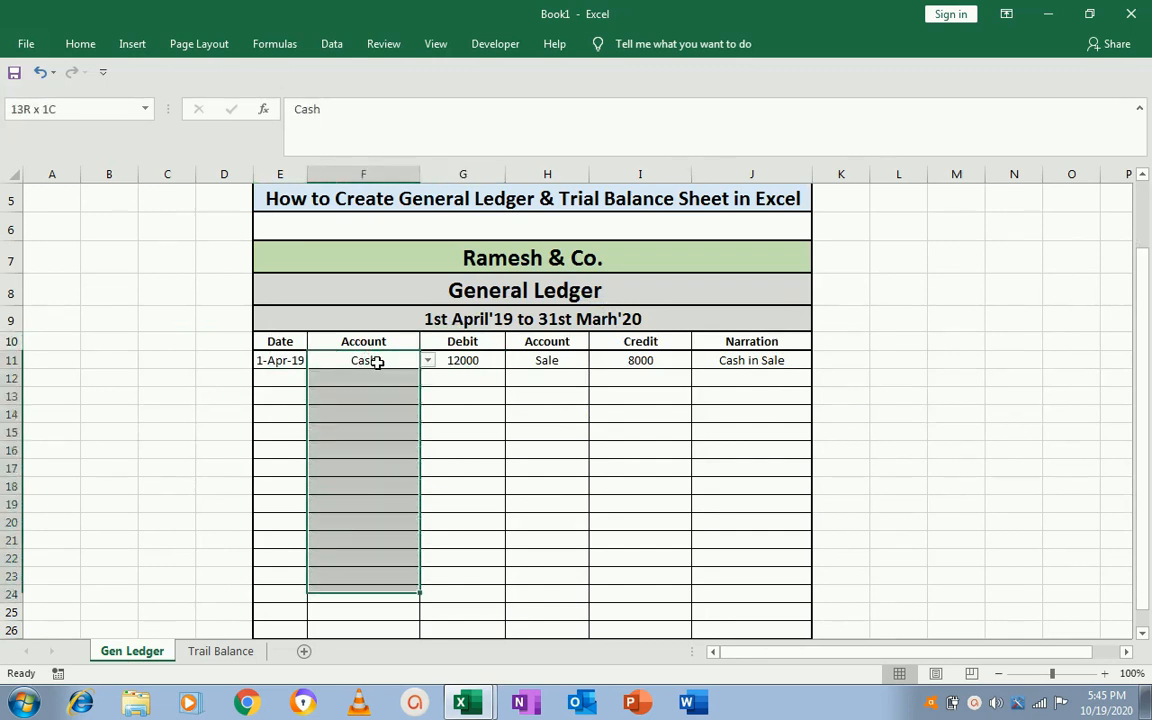
pyautogui.hotkey('shift', 'Down')
pyautogui.hotkey('shift', 'Down')
pyautogui.hotkey('shift', 'Down')
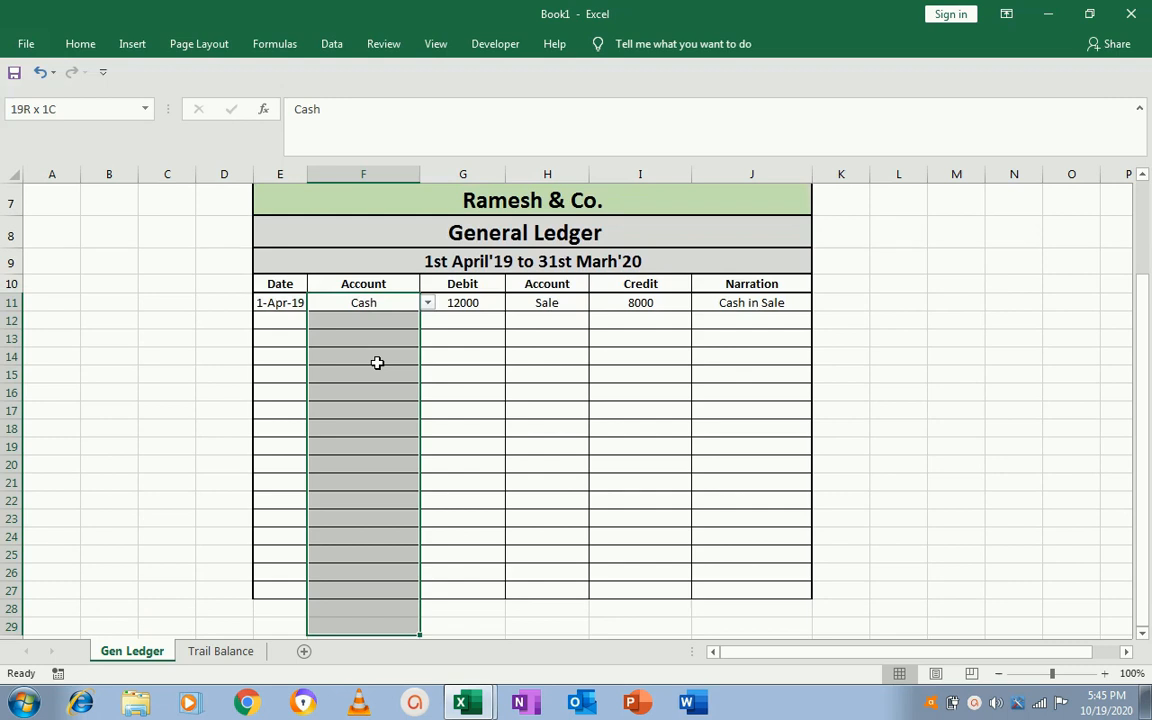
pyautogui.hotkey('shift', 'Up')
pyautogui.hotkey('shift', 'Up')
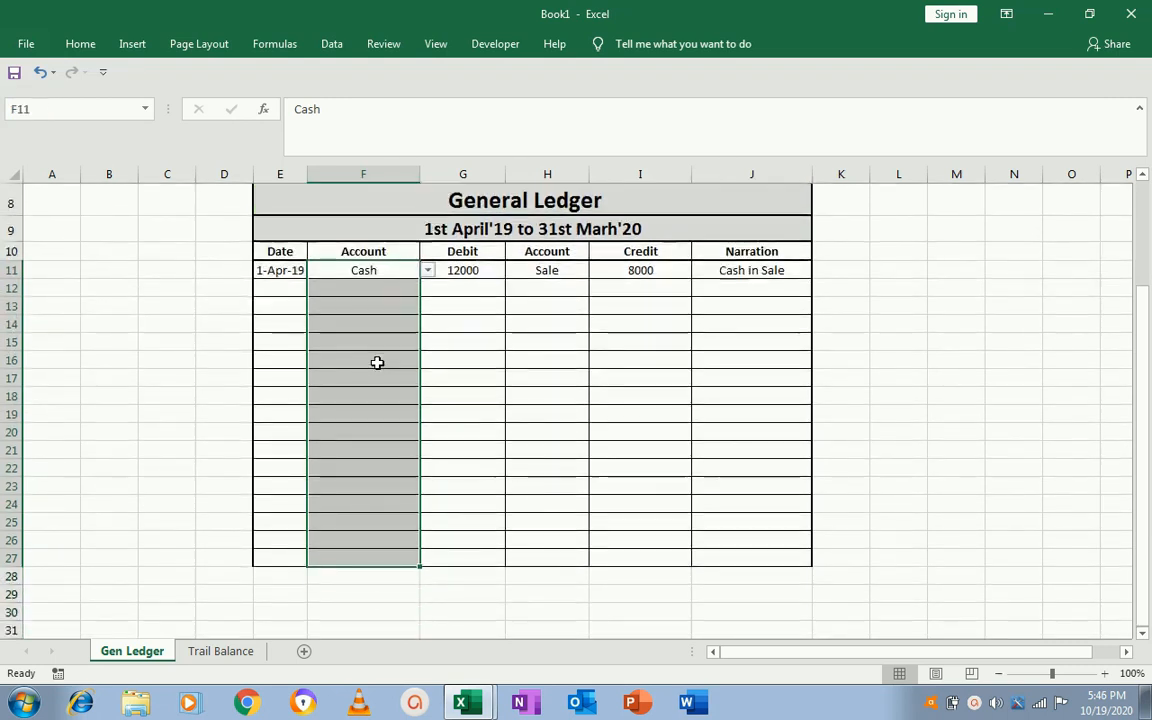
pyautogui.click(122, 111)
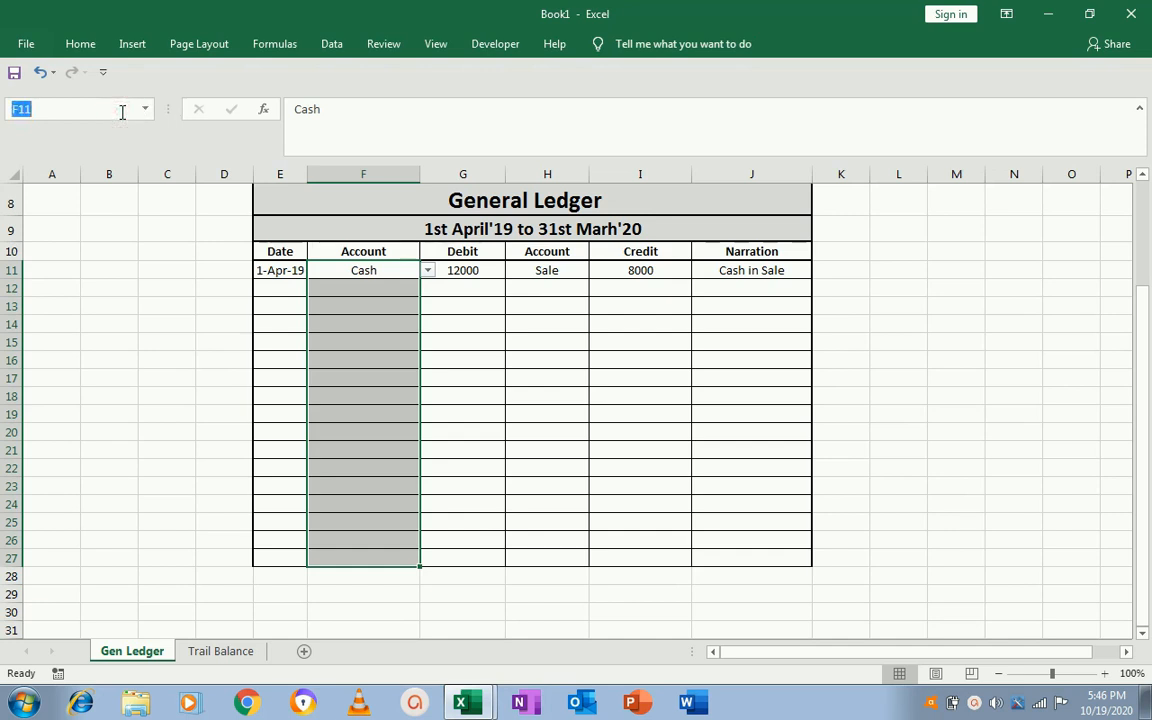
pyautogui.write('Ge')
pyautogui.write('nera')
pyautogui.write('lA')
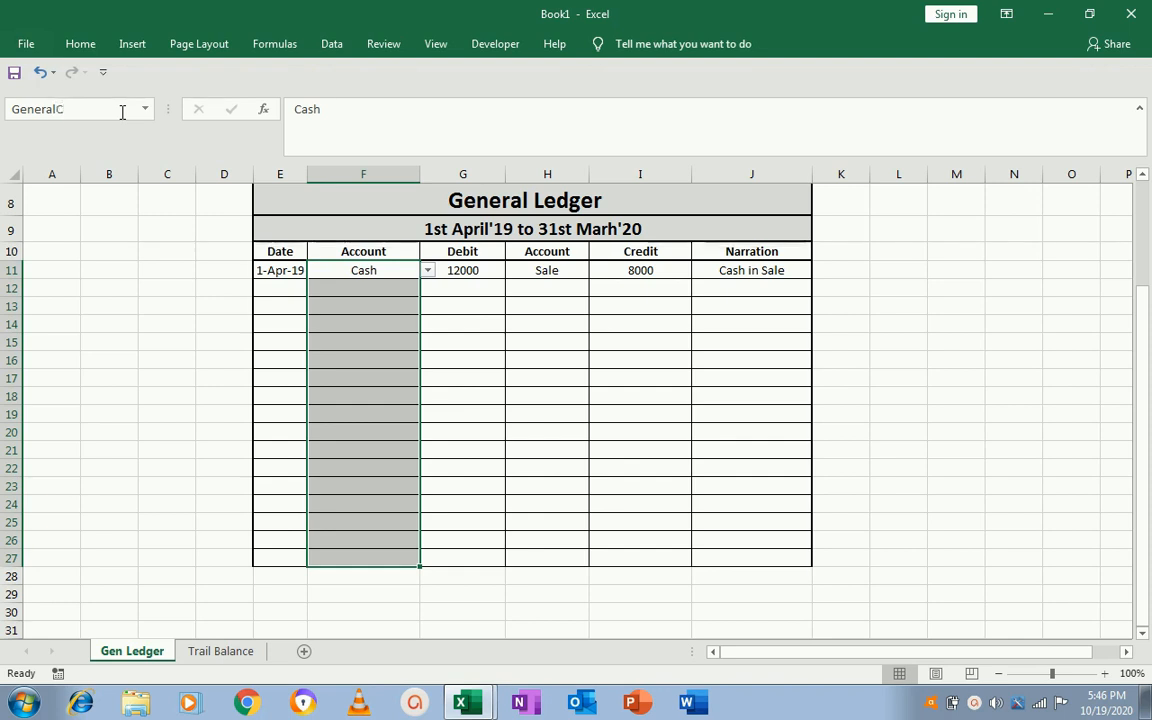
pyautogui.write('DebitAccount')
pyautogui.press('Return')
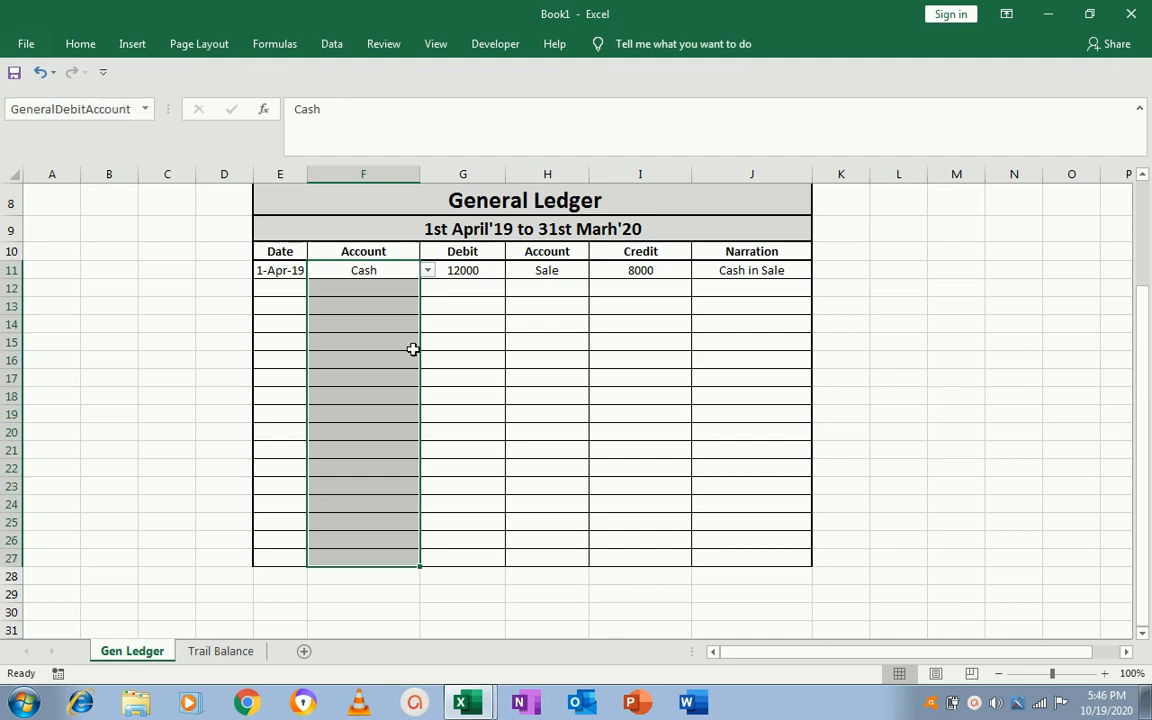
# - Try to name the credit-side Account range H11:H27 "GeneralDebitAccount"
pyautogui.click(491, 282)
pyautogui.click(462, 271)
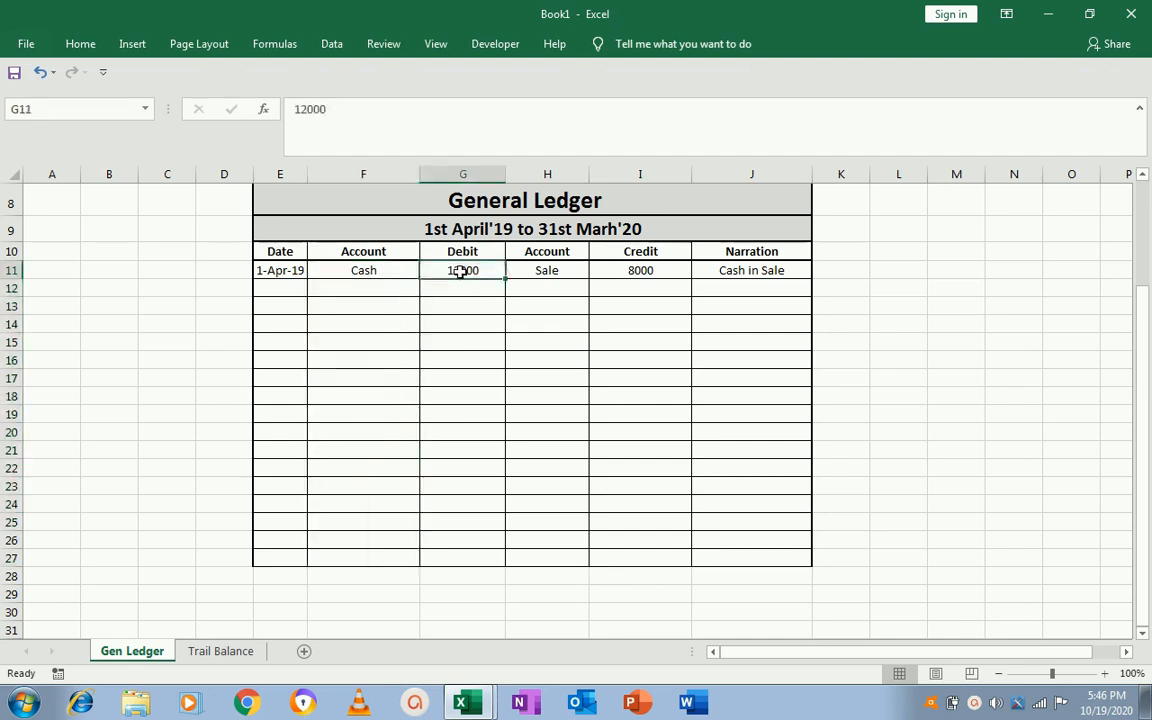
pyautogui.click(561, 272)
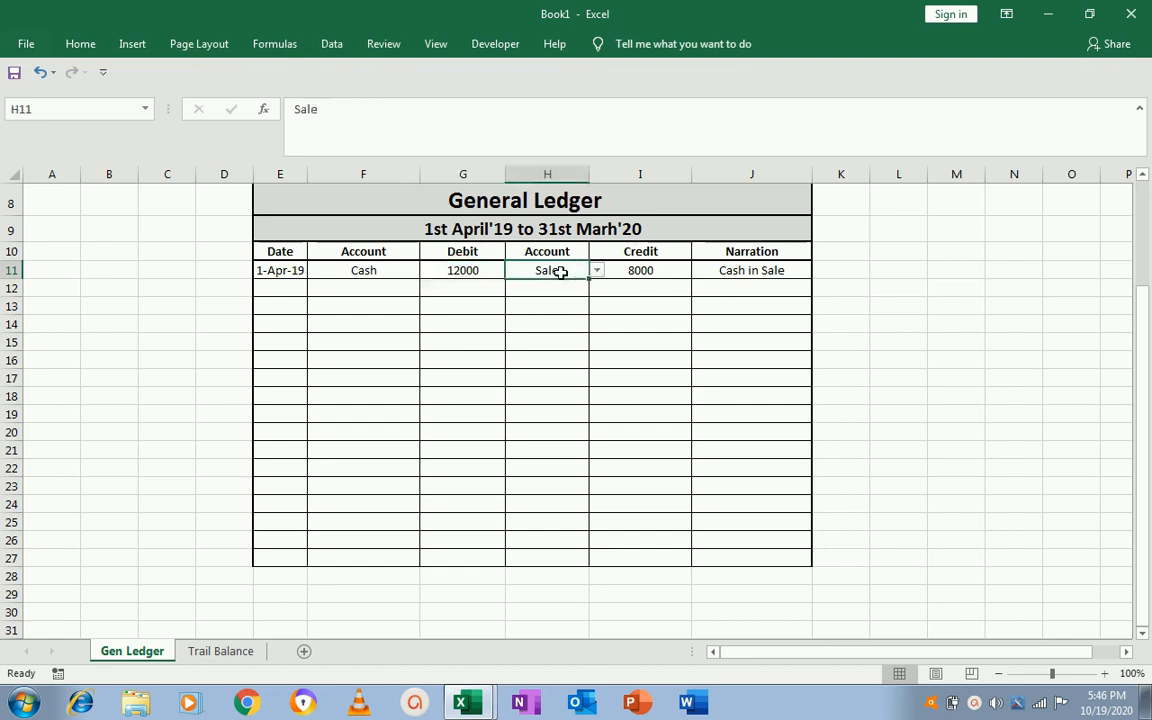
pyautogui.hotkey('shift', 'Down')
pyautogui.hotkey('shift', 'Down')
pyautogui.hotkey('shift', 'Down')
pyautogui.hotkey('shift', 'Down')
pyautogui.hotkey('shift', 'Down')
pyautogui.hotkey('shift', 'Down')
pyautogui.hotkey('shift', 'Down')
pyautogui.hotkey('shift', 'Down')
pyautogui.hotkey('shift', 'Down')
pyautogui.hotkey('shift', 'Down')
pyautogui.hotkey('shift', 'Down')
pyautogui.hotkey('shift', 'Down')
pyautogui.hotkey('shift', 'Down')
pyautogui.hotkey('shift', 'Down')
pyautogui.hotkey('shift', 'Down')
pyautogui.hotkey('shift', 'Down')
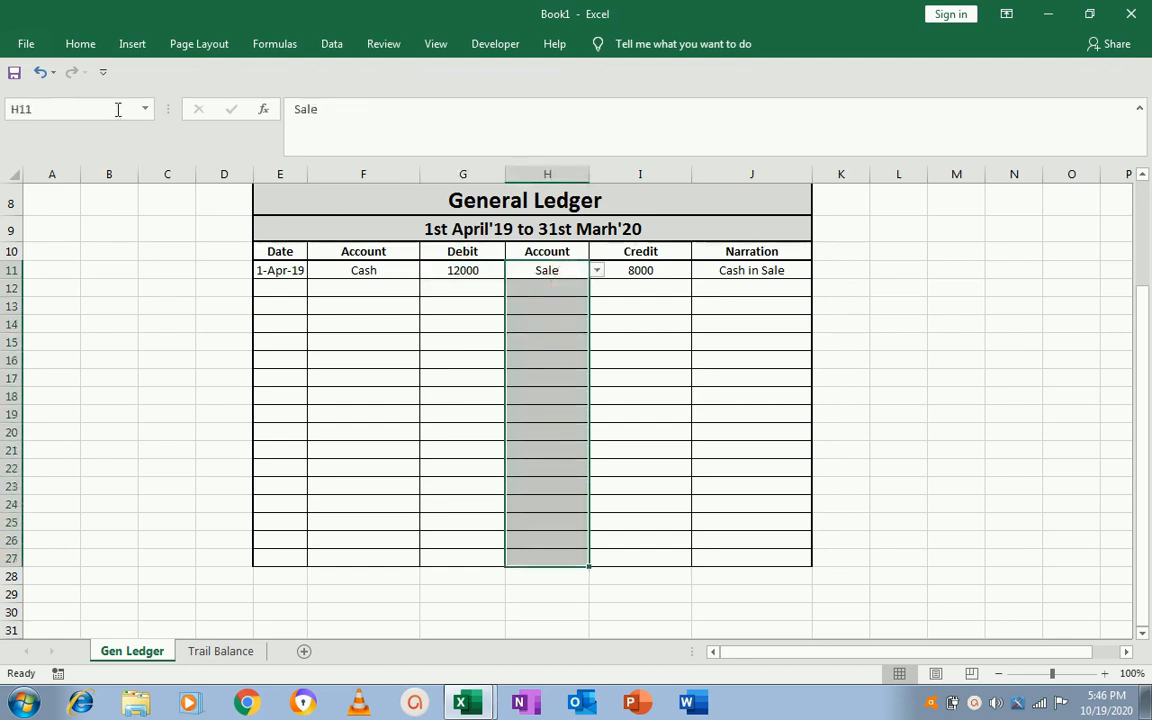
pyautogui.write('GeneralDebitAccount')
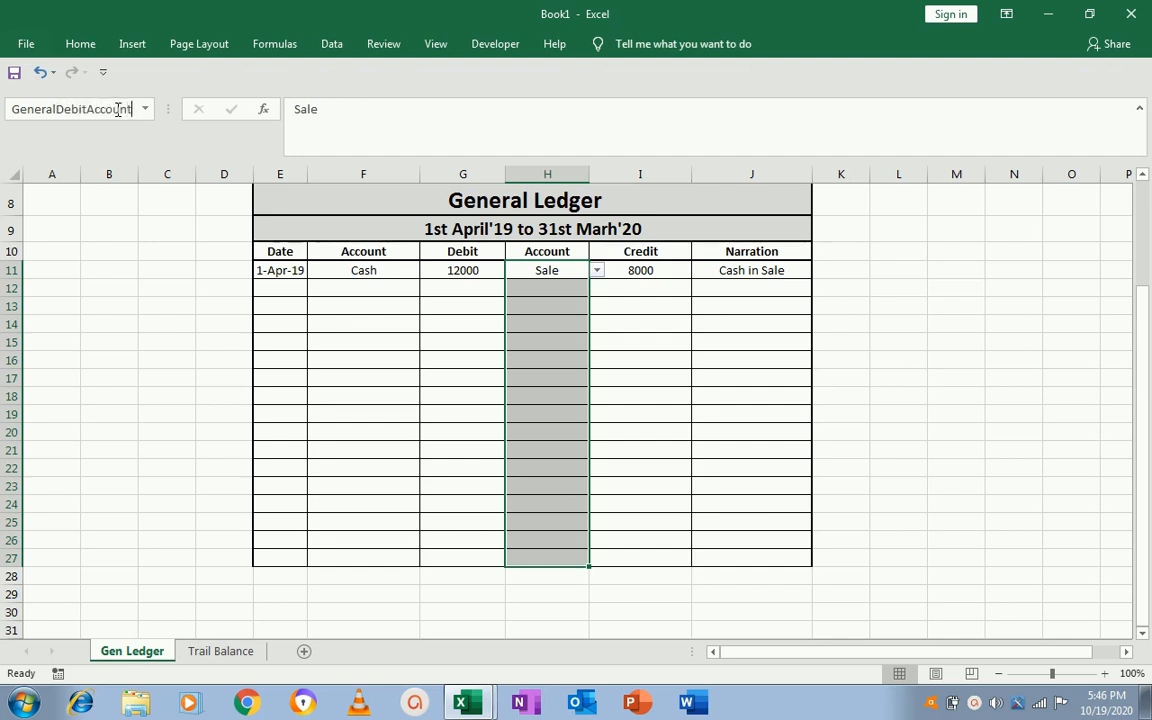
pyautogui.press('Return')
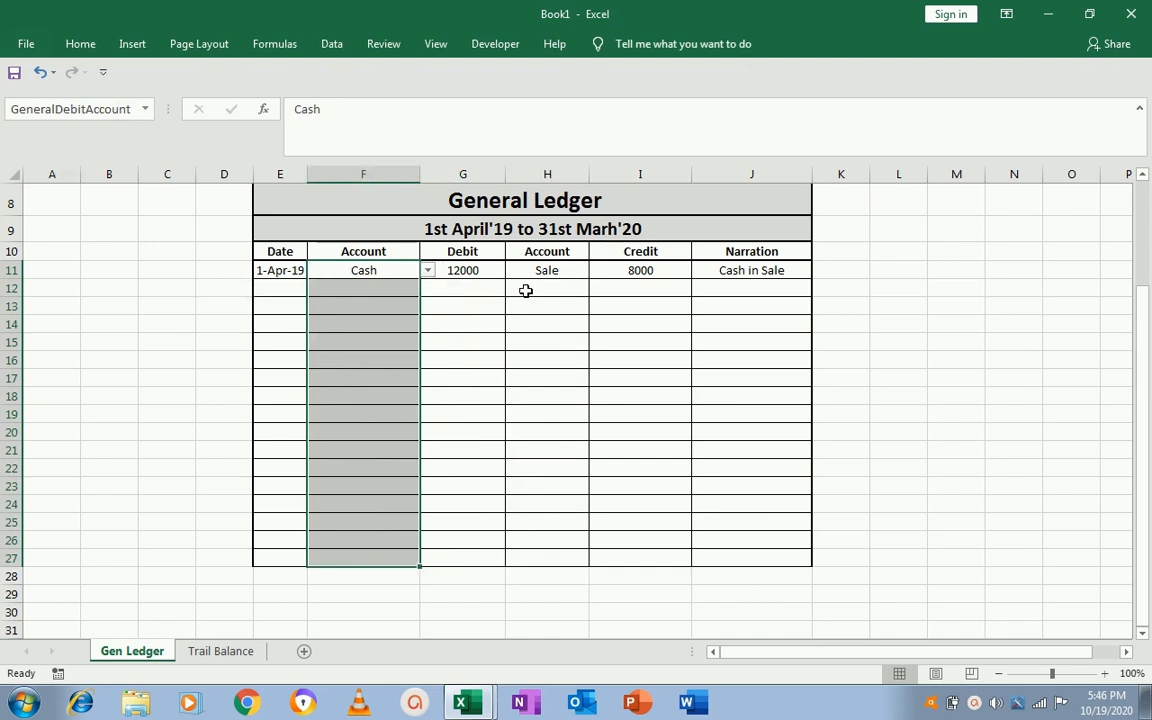
# - Check which ledger cells the defined name GeneralDebitAccount refers to by selecting the range through its name
pyautogui.click(535, 274)
pyautogui.click(382, 281)
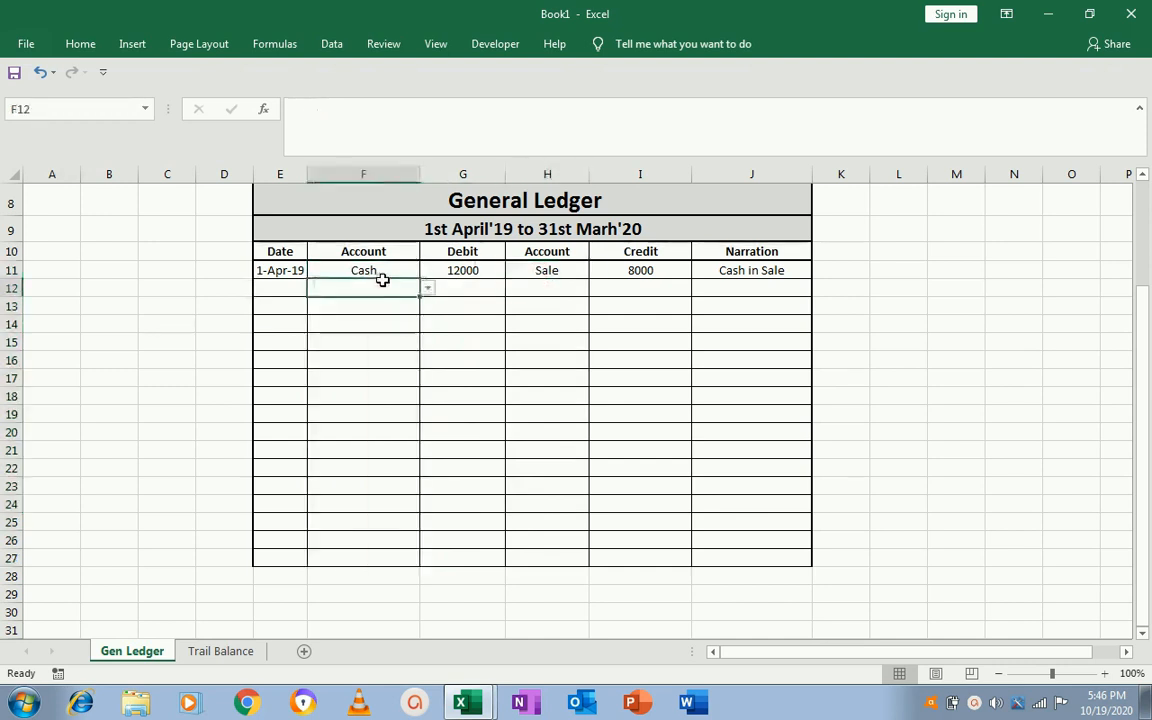
pyautogui.click(147, 110)
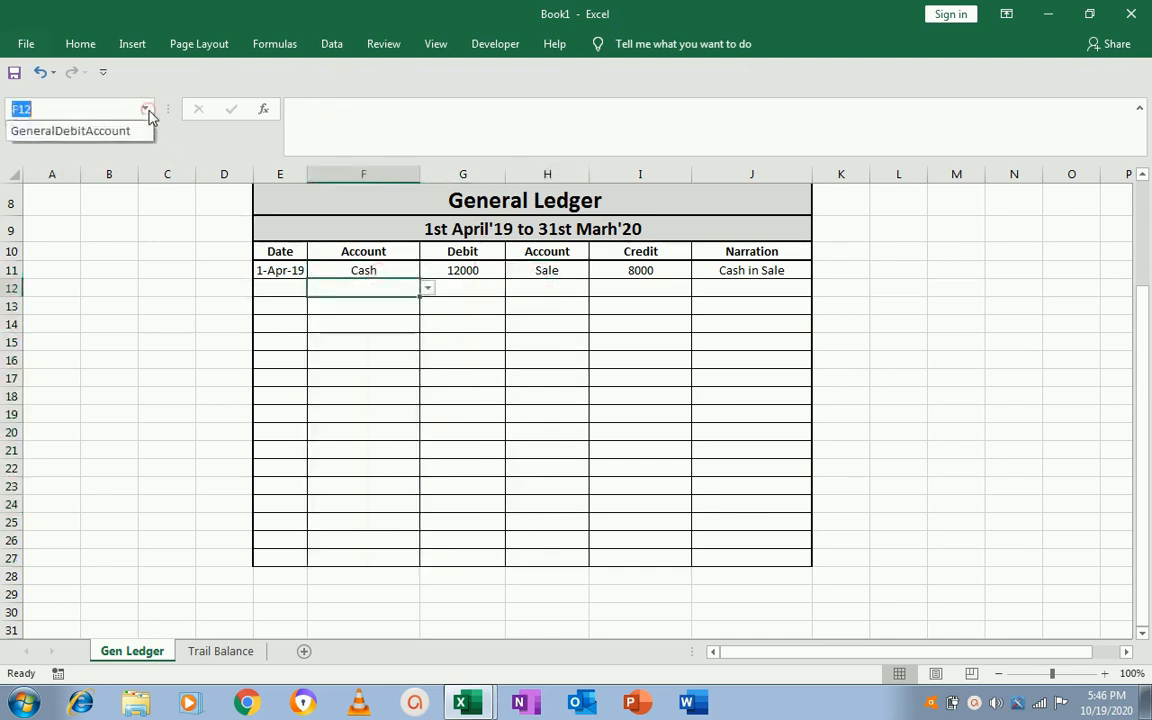
pyautogui.click(548, 270)
pyautogui.click(530, 268)
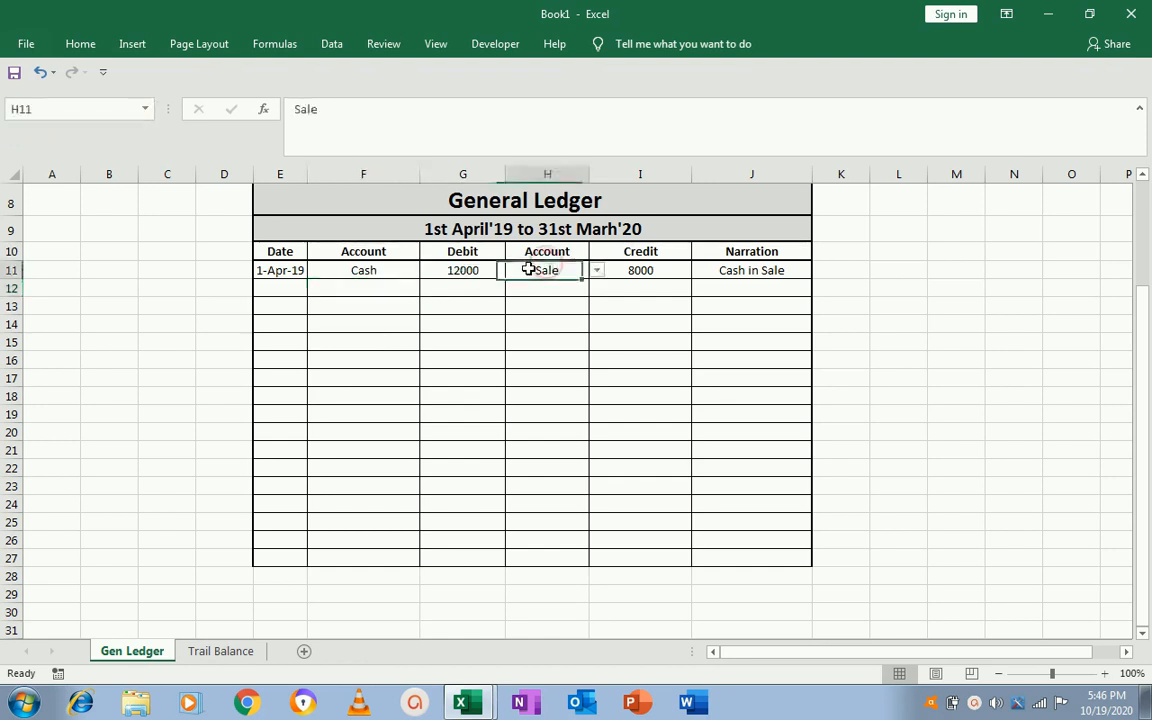
pyautogui.click(379, 271)
pyautogui.click(141, 109)
pyautogui.click(144, 109)
pyautogui.click(102, 131)
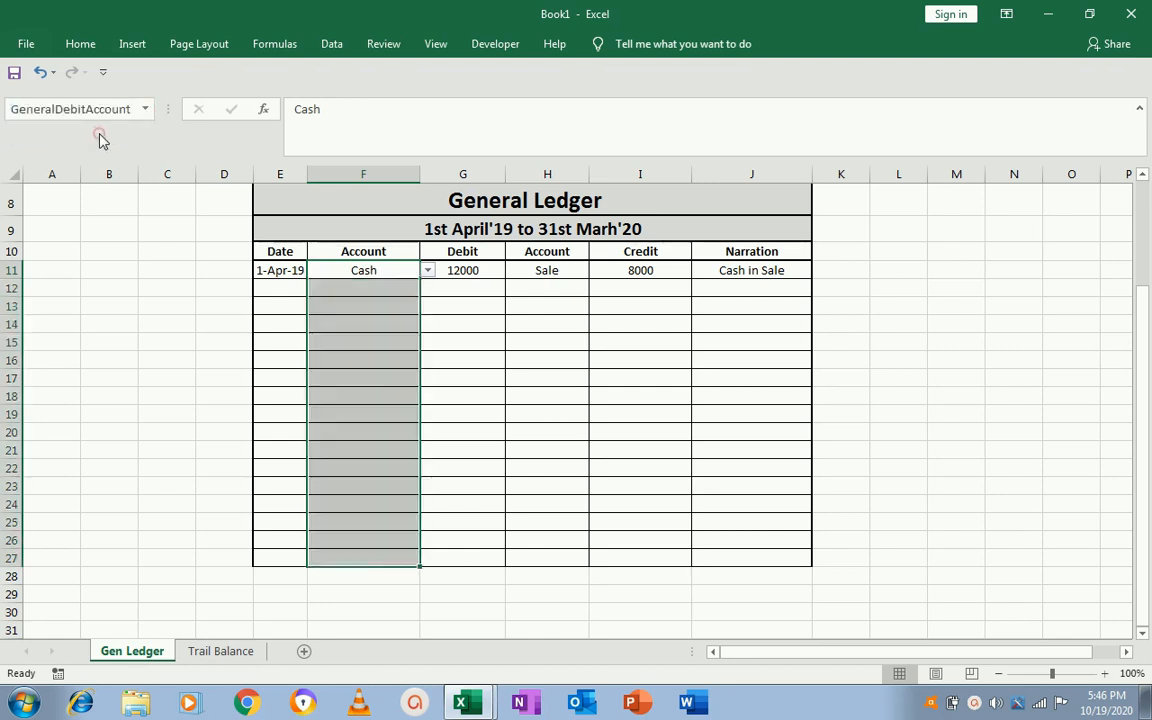
pyautogui.click(144, 109)
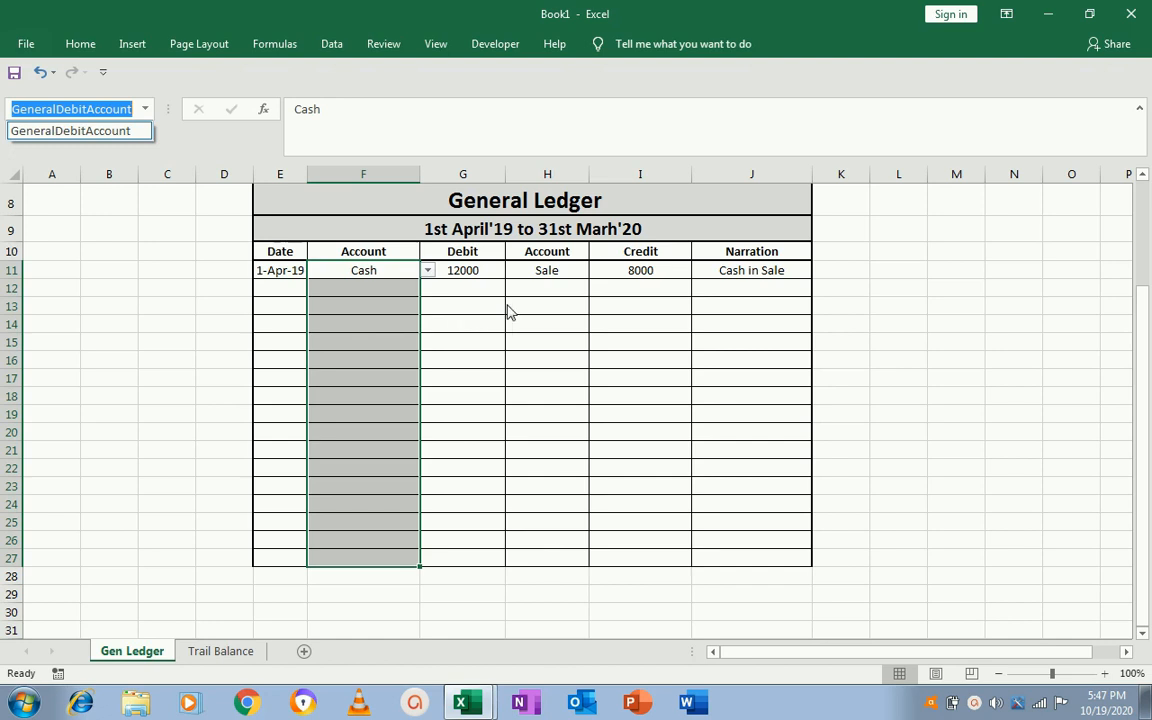
# - Name the ledger's credit-side Account range H11:H27 "GeneralCreditAccount"
pyautogui.click(560, 272)
pyautogui.click(560, 266)
pyautogui.moveTo(560, 266); pyautogui.dragTo(547, 558)
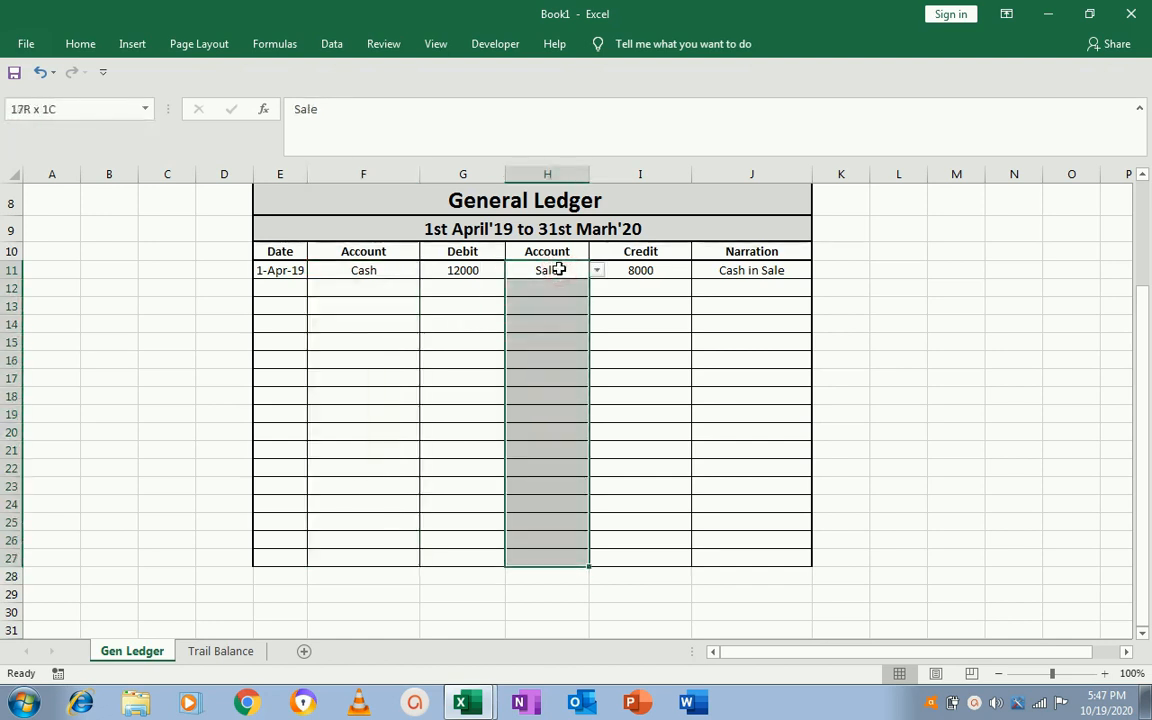
pyautogui.click(104, 107)
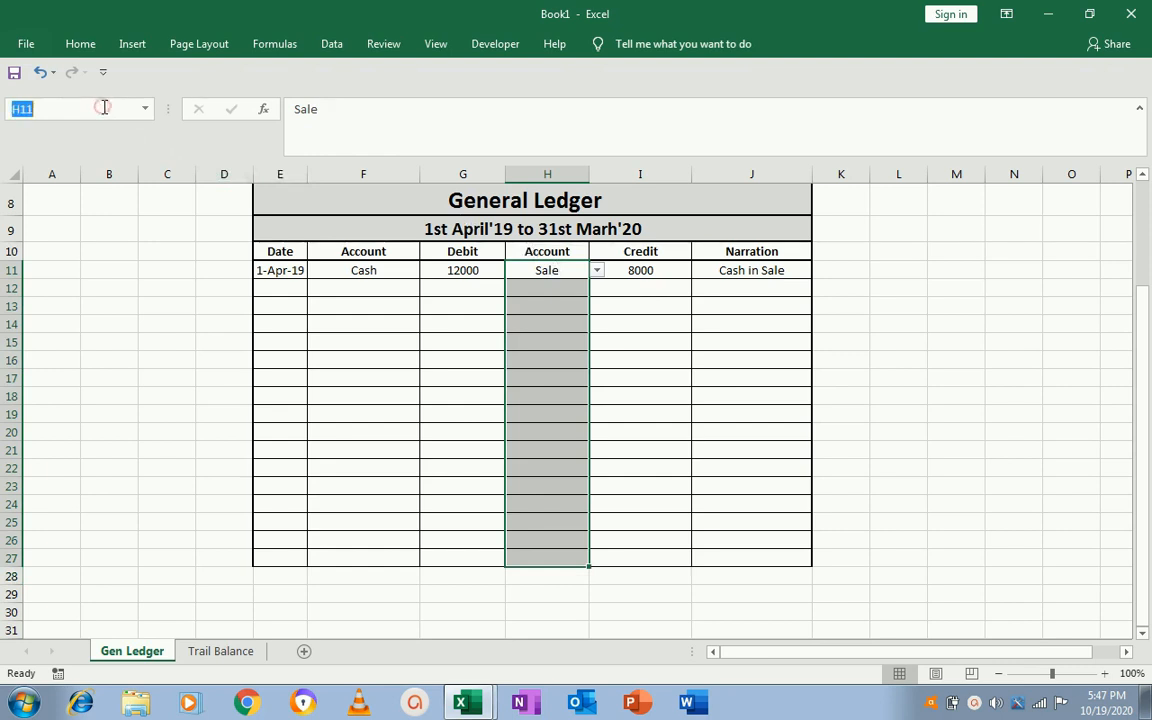
pyautogui.write('Genera')
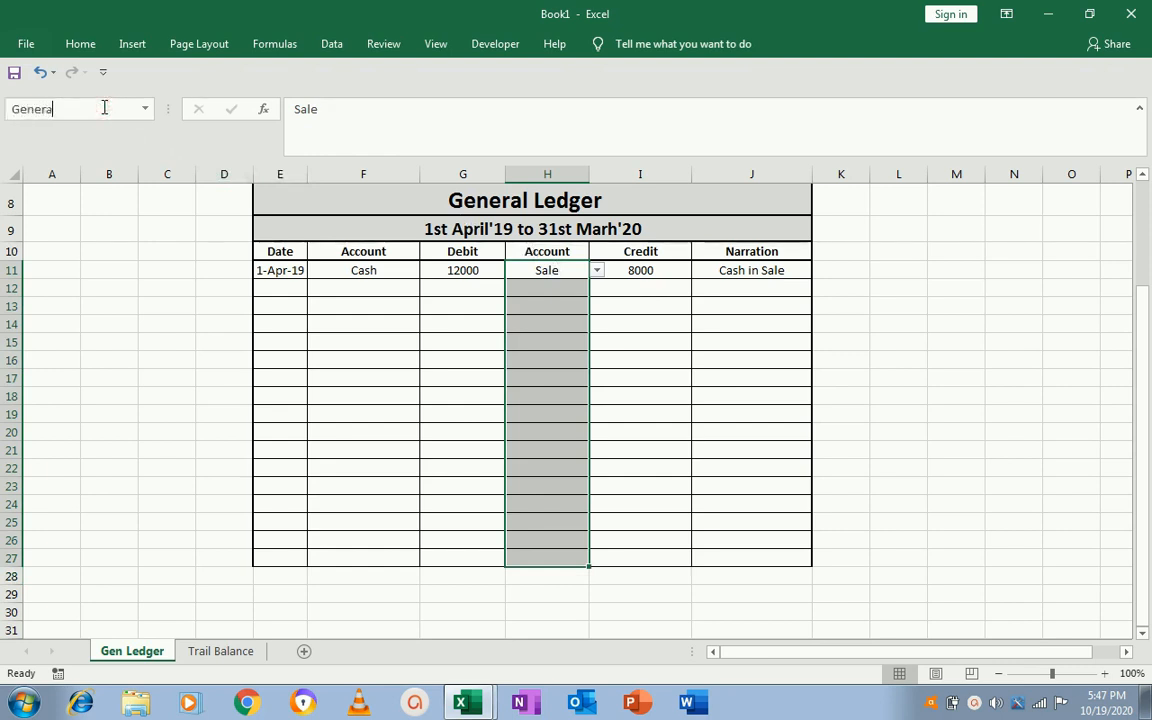
pyautogui.write('lCreditAccount')
pyautogui.press('Return')
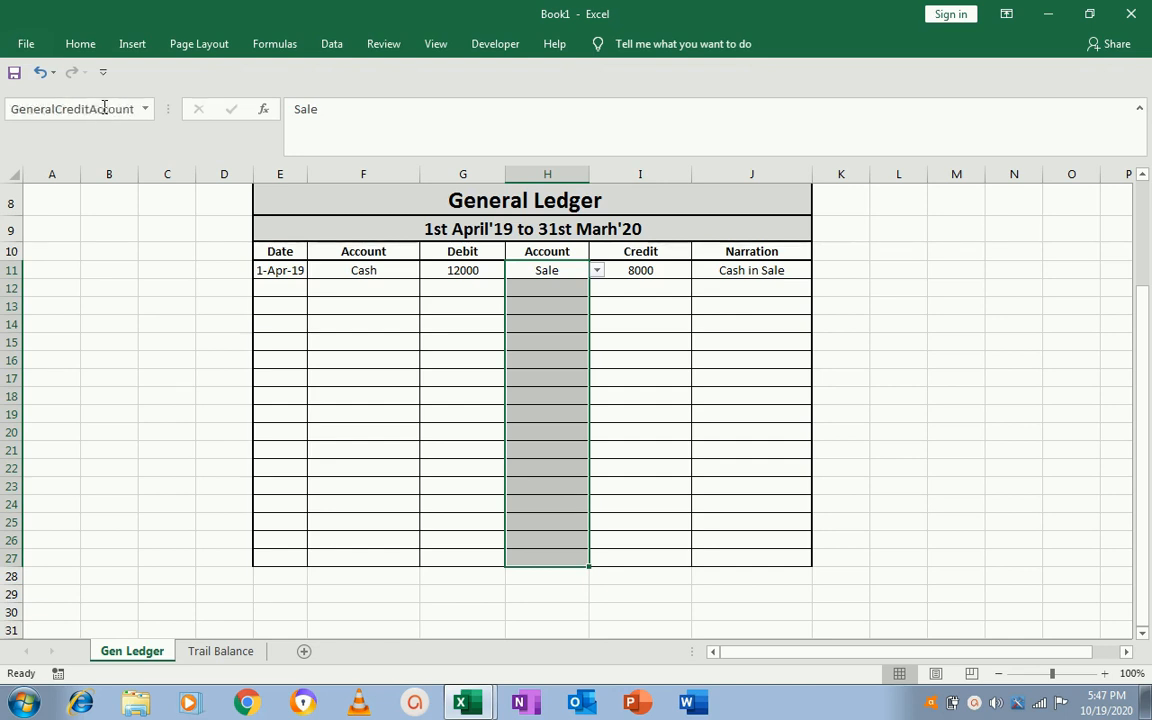
# - Check the ledger ranges behind the names GeneralCreditAccount and GeneralDebitAccount by selecting each one
pyautogui.click(375, 289)
pyautogui.click(372, 270)
pyautogui.click(146, 109)
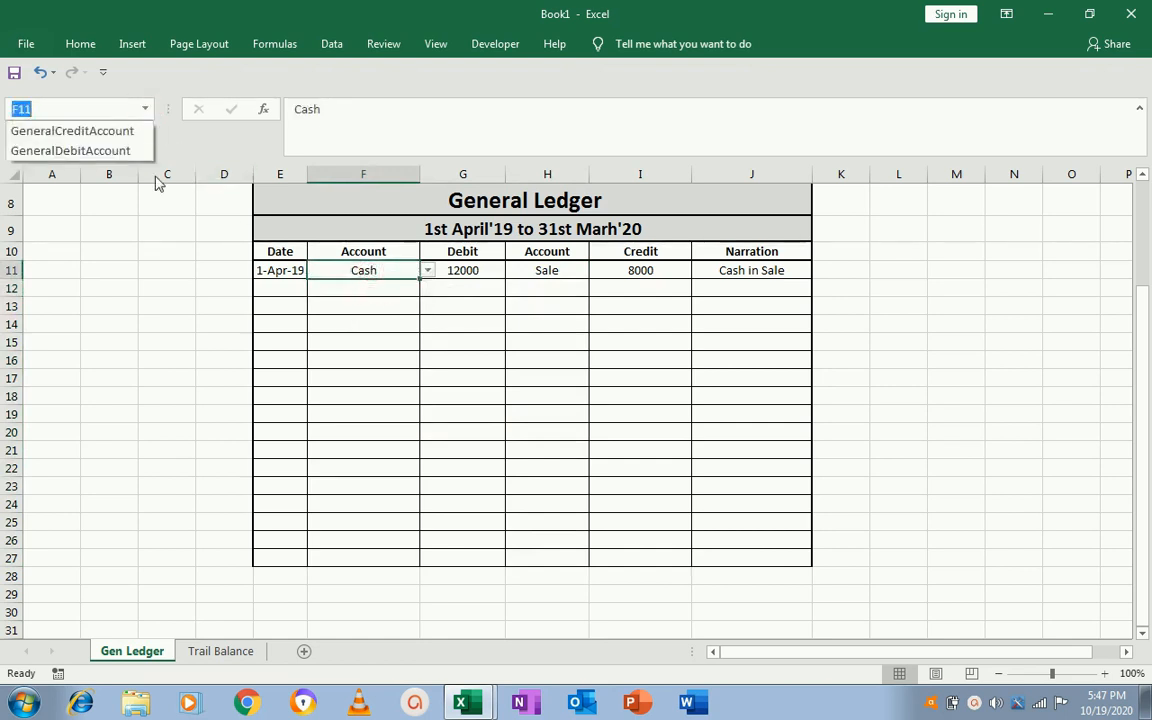
pyautogui.click(86, 133)
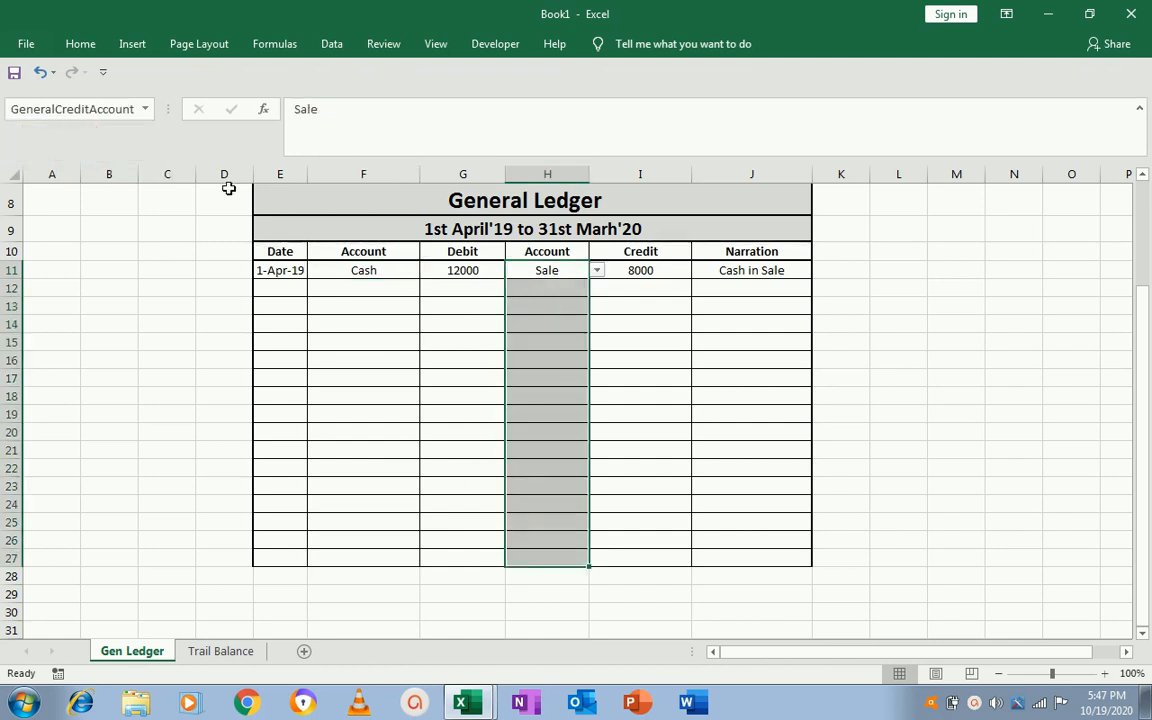
pyautogui.click(145, 109)
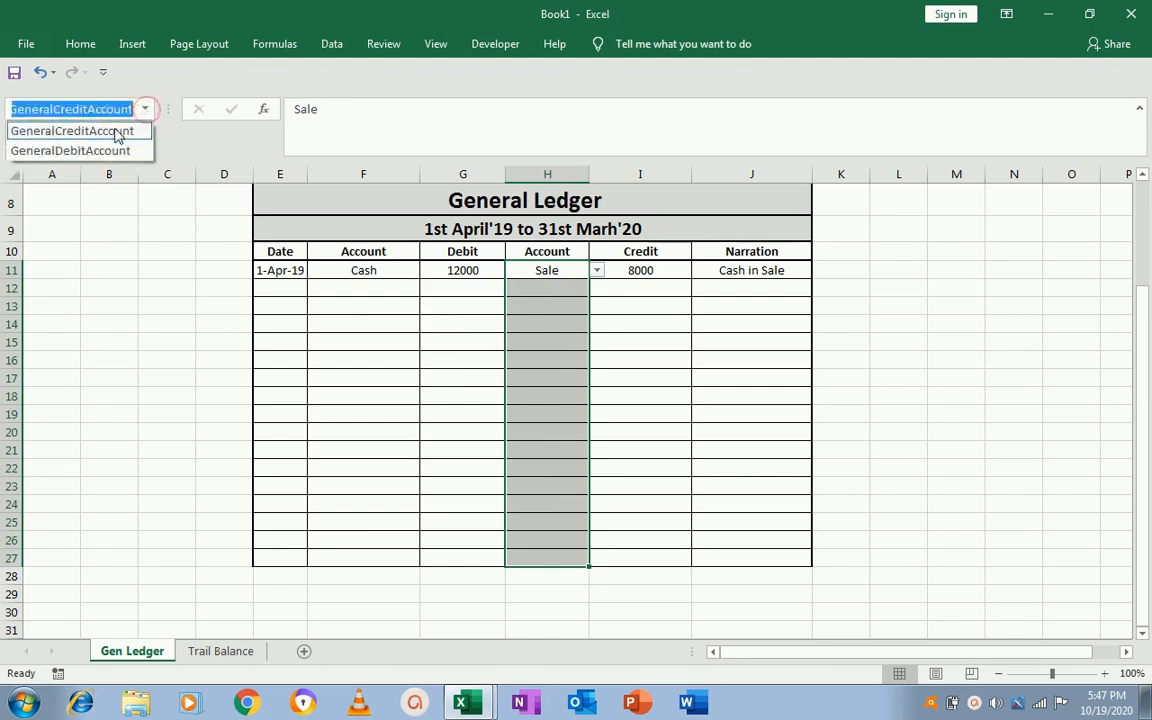
pyautogui.click(88, 151)
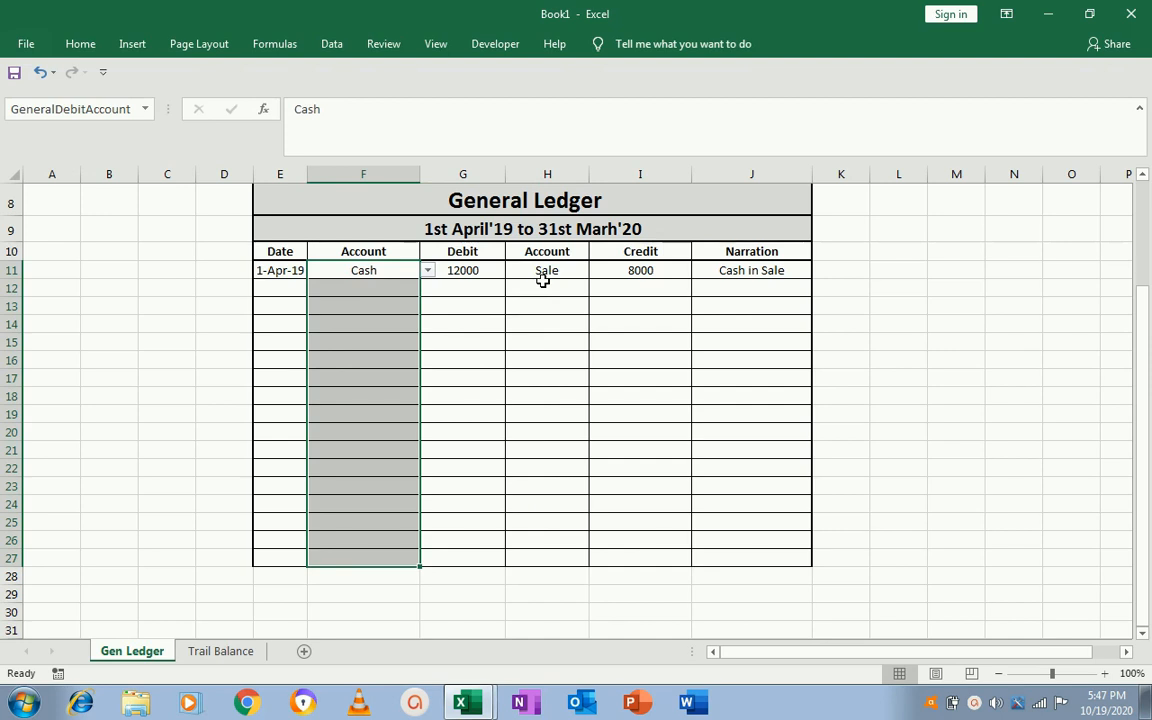
# - Start a SUMIF formula in Debit cell G8 of the Trail Balance sheet, using the ledger's GeneralDebitAccount range F11:F27 as its range
pyautogui.click(199, 651)
pyautogui.click(416, 329)
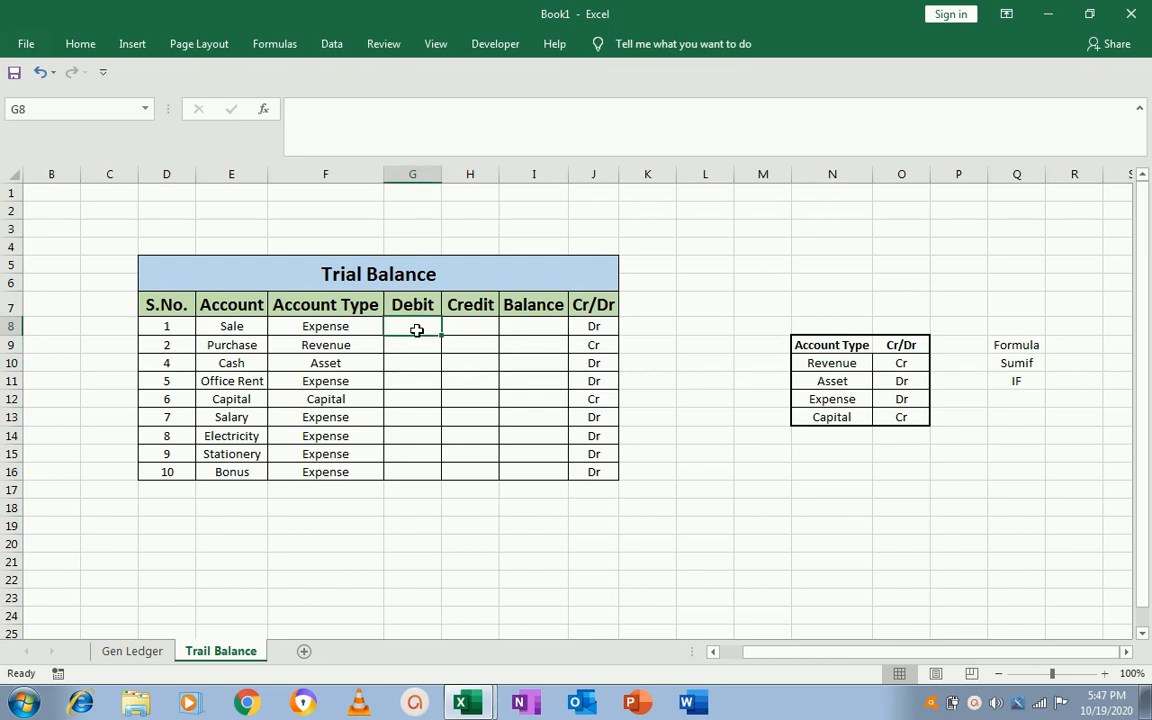
pyautogui.write('=sumi')
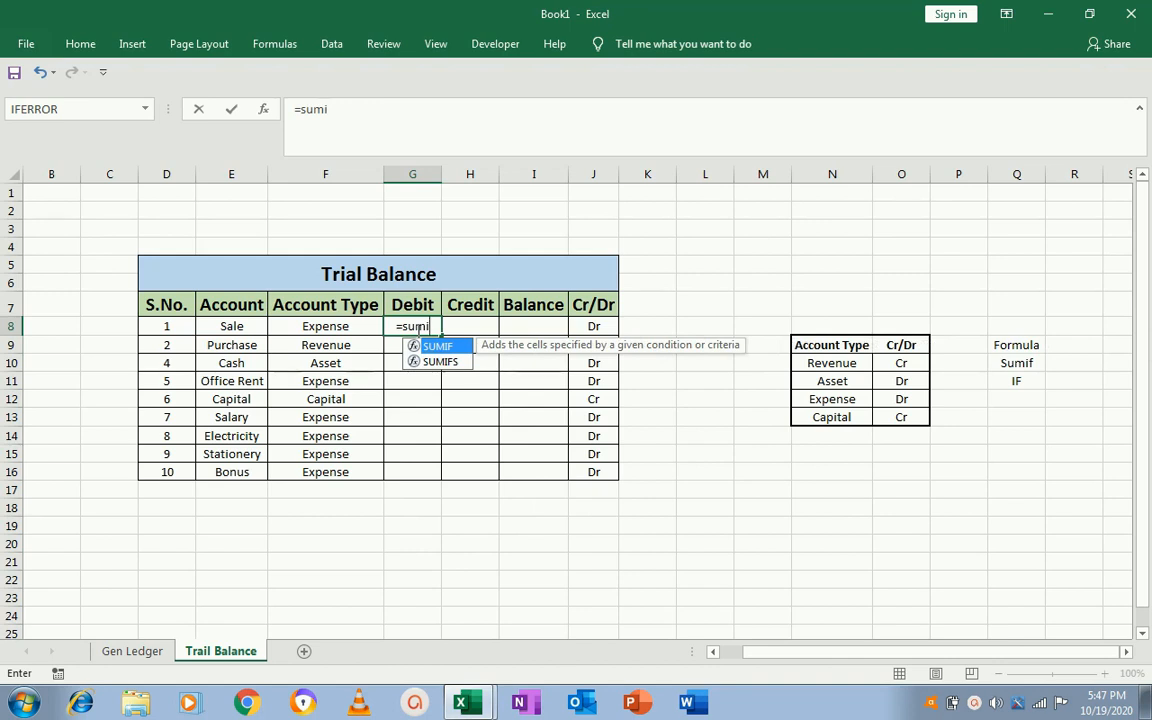
pyautogui.press('Tab')
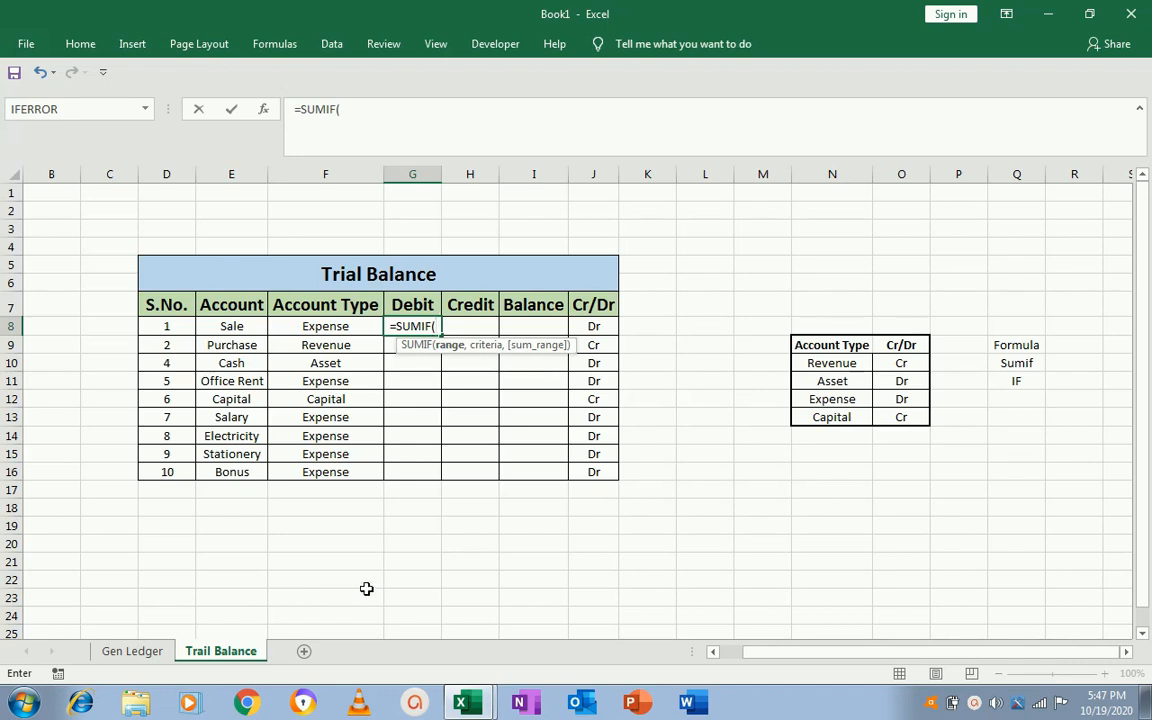
pyautogui.press('F3')
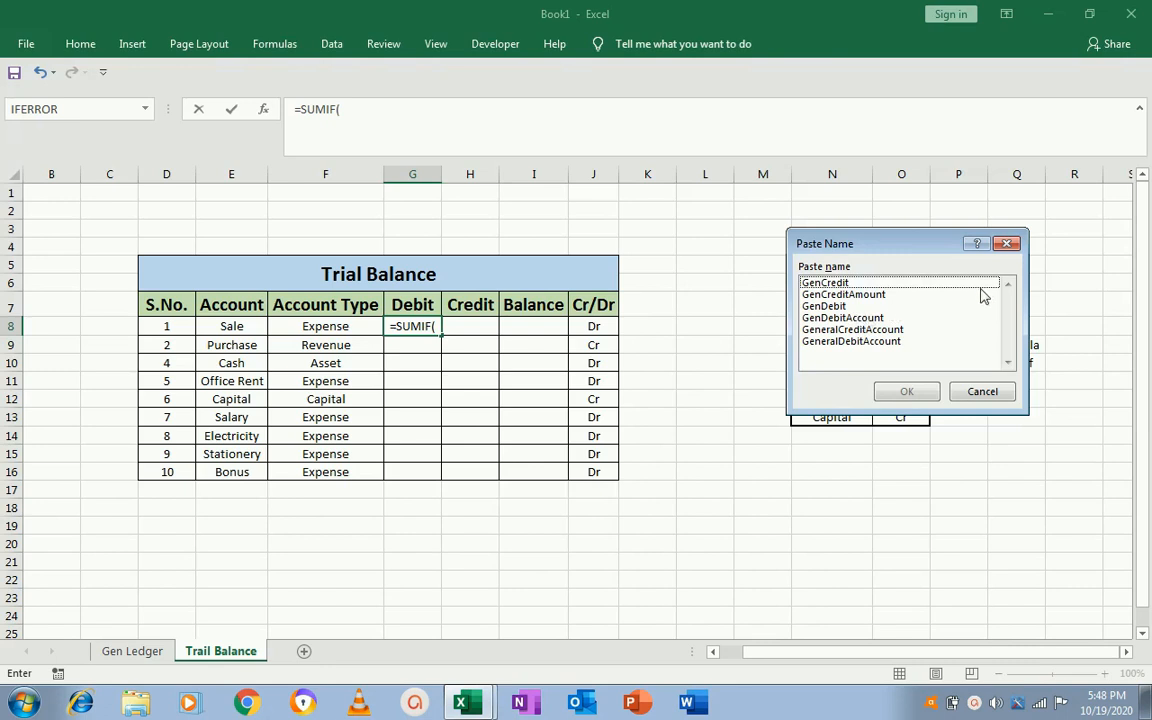
pyautogui.click(1007, 245)
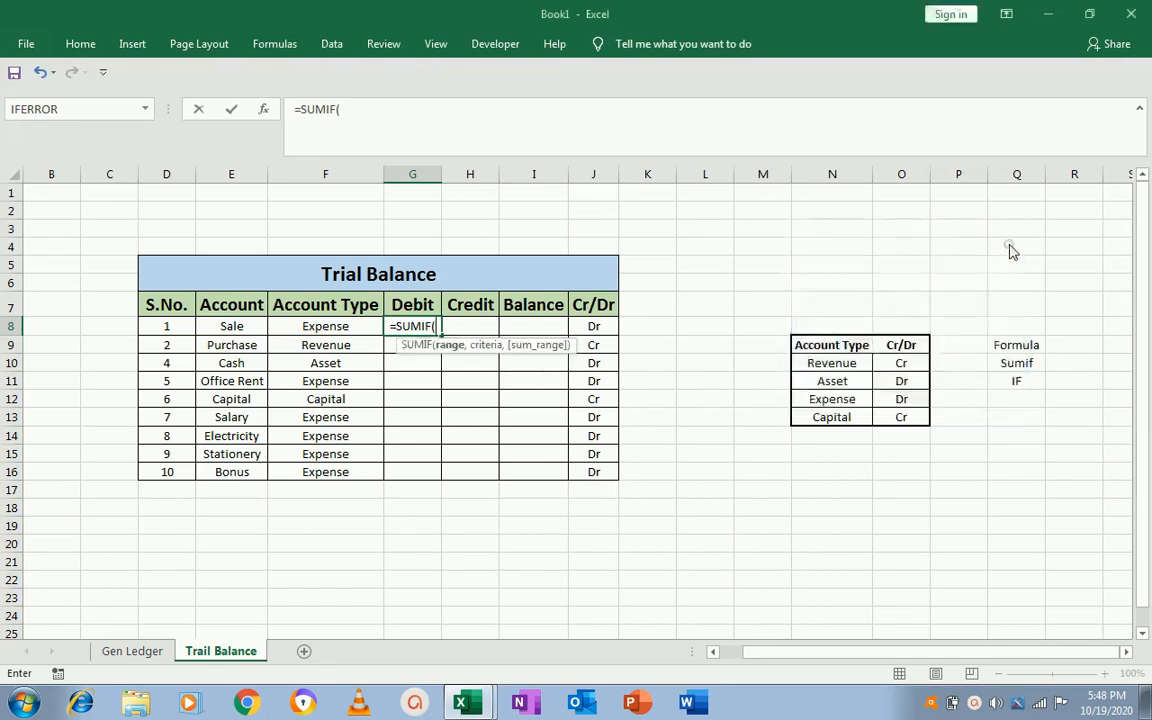
pyautogui.click(131, 651)
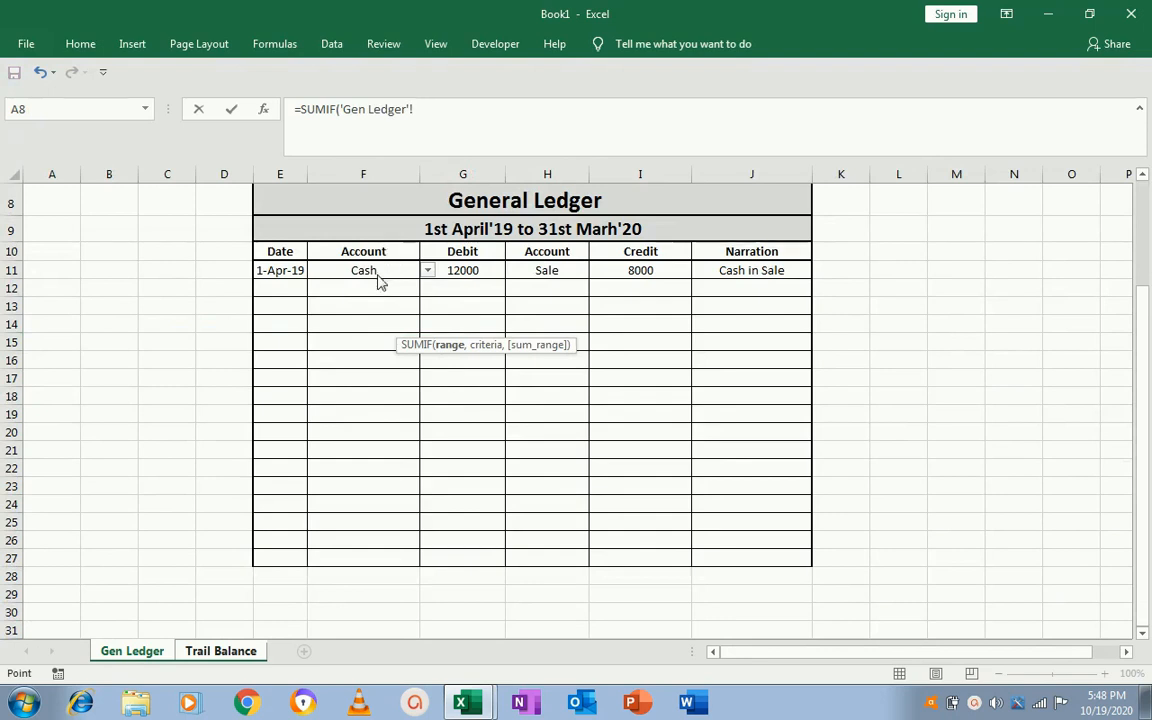
pyautogui.click(291, 270)
pyautogui.press('Right')
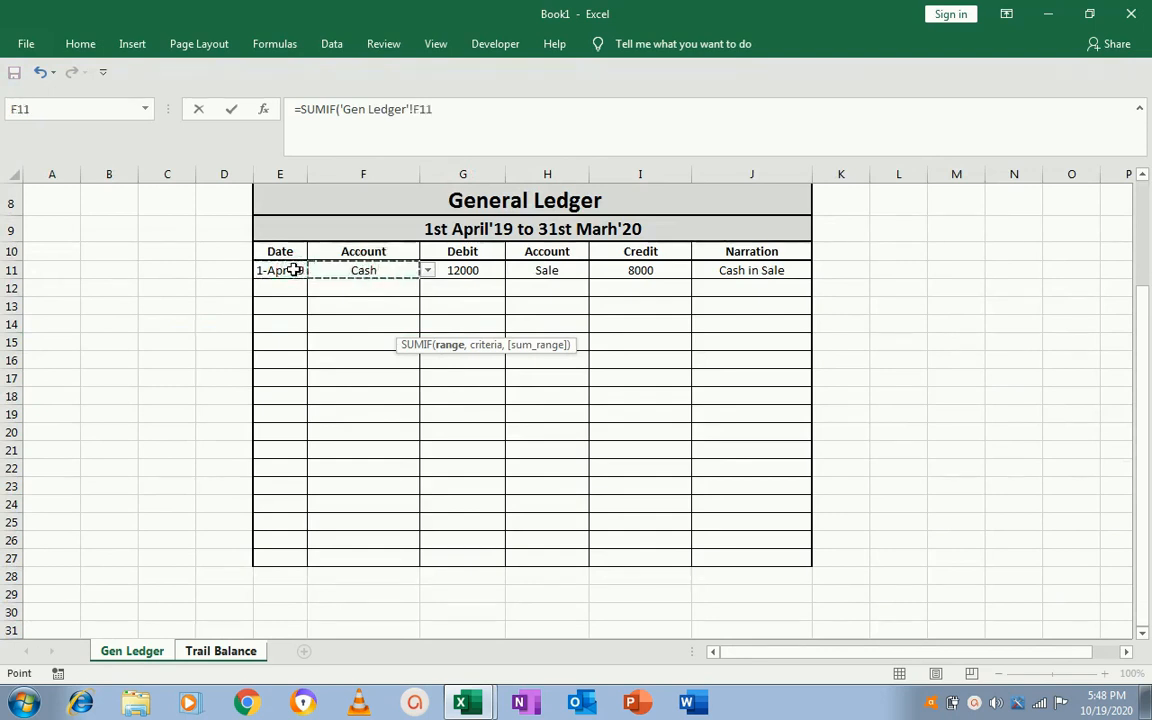
pyautogui.hotkey('shift', 'Down')
pyautogui.hotkey('shift', 'Down')
pyautogui.hotkey('shift', 'Down')
pyautogui.hotkey('shift', 'Down')
pyautogui.hotkey('shift', 'Down')
pyautogui.hotkey('shift', 'Down')
pyautogui.hotkey('shift', 'Down')
pyautogui.hotkey('shift', 'Down')
pyautogui.hotkey('shift', 'Down')
pyautogui.hotkey('shift', 'Down')
pyautogui.hotkey('shift', 'Down')
pyautogui.hotkey('shift', 'Down')
pyautogui.hotkey('shift', 'Down')
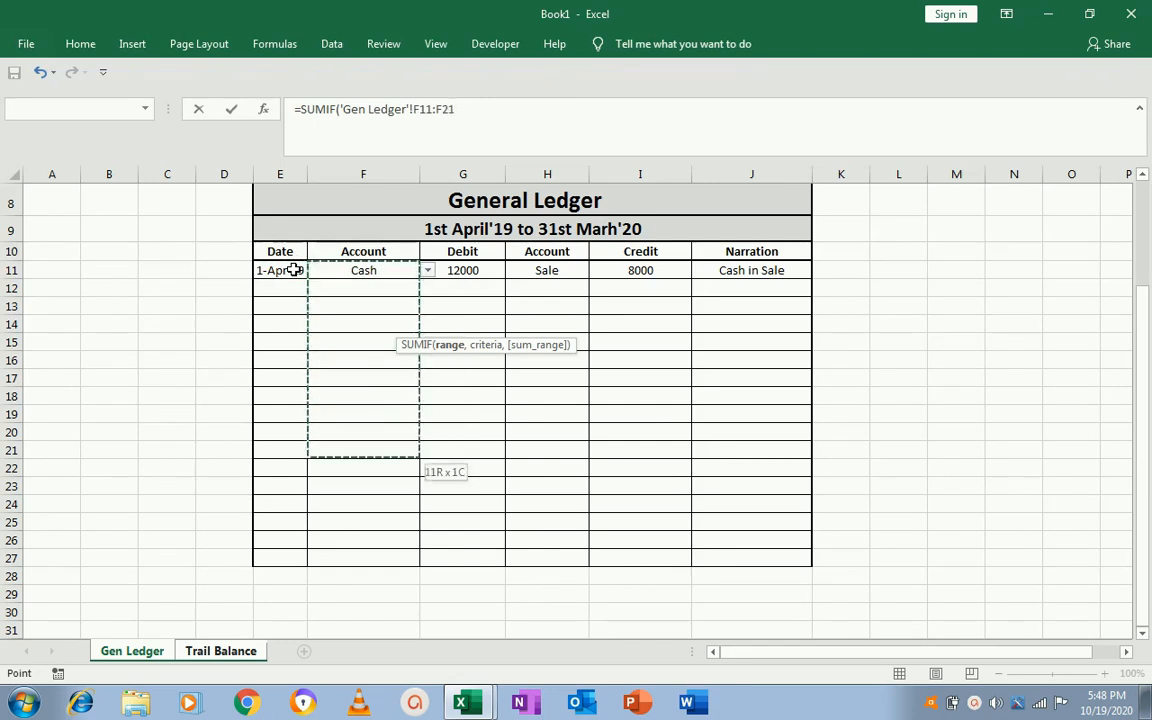
pyautogui.hotkey('shift', 'Down')
pyautogui.hotkey('shift', 'Down')
pyautogui.hotkey('shift', 'Down')
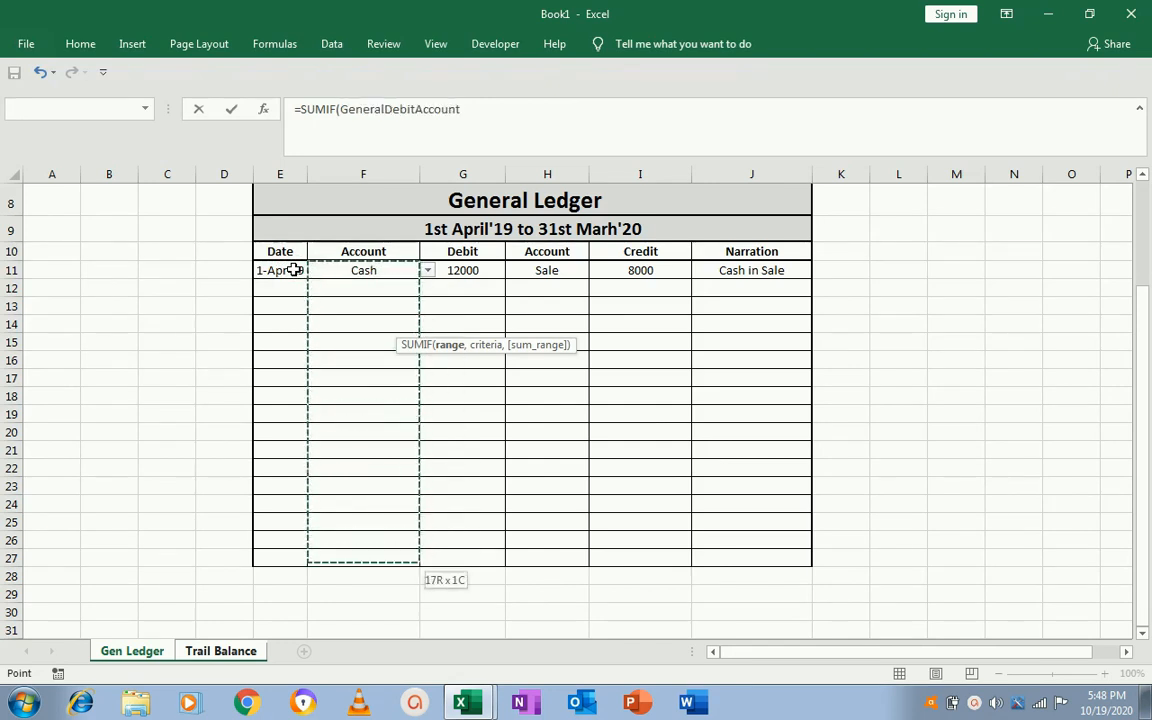
pyautogui.write(',')
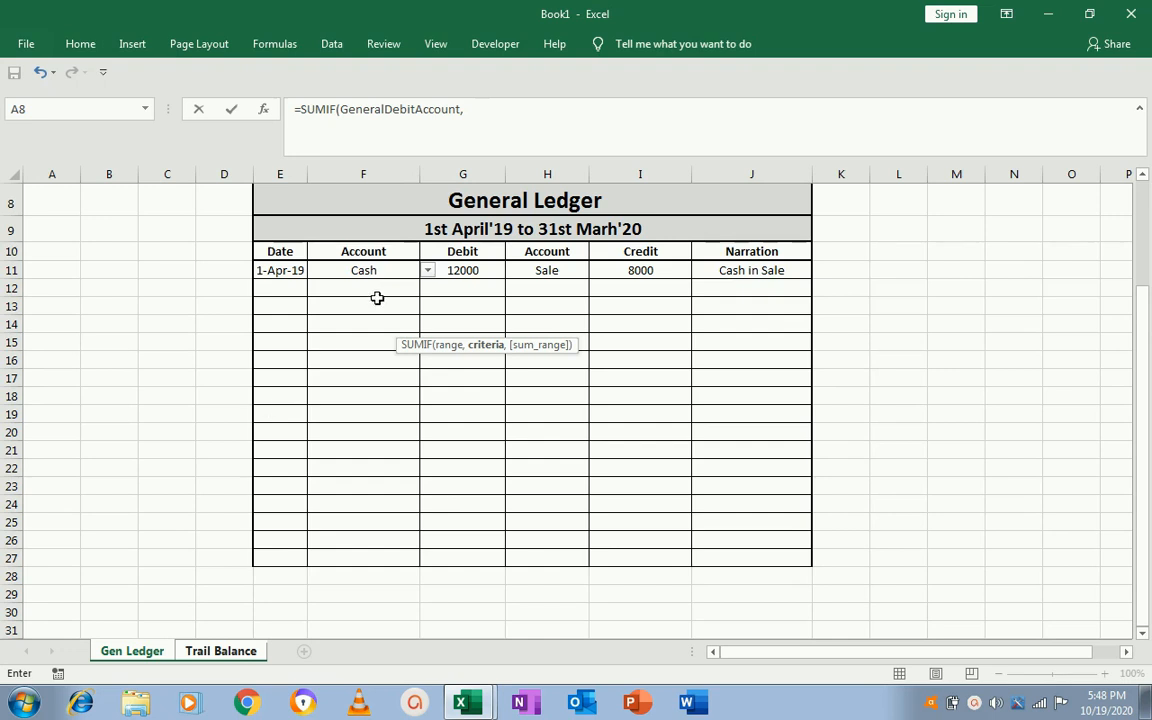
# - Complete the SUMIF with account cell E8 of Trail Balance as criteria and Gen Ledger's Debit cells G11:G27 as sum range
pyautogui.click(199, 648)
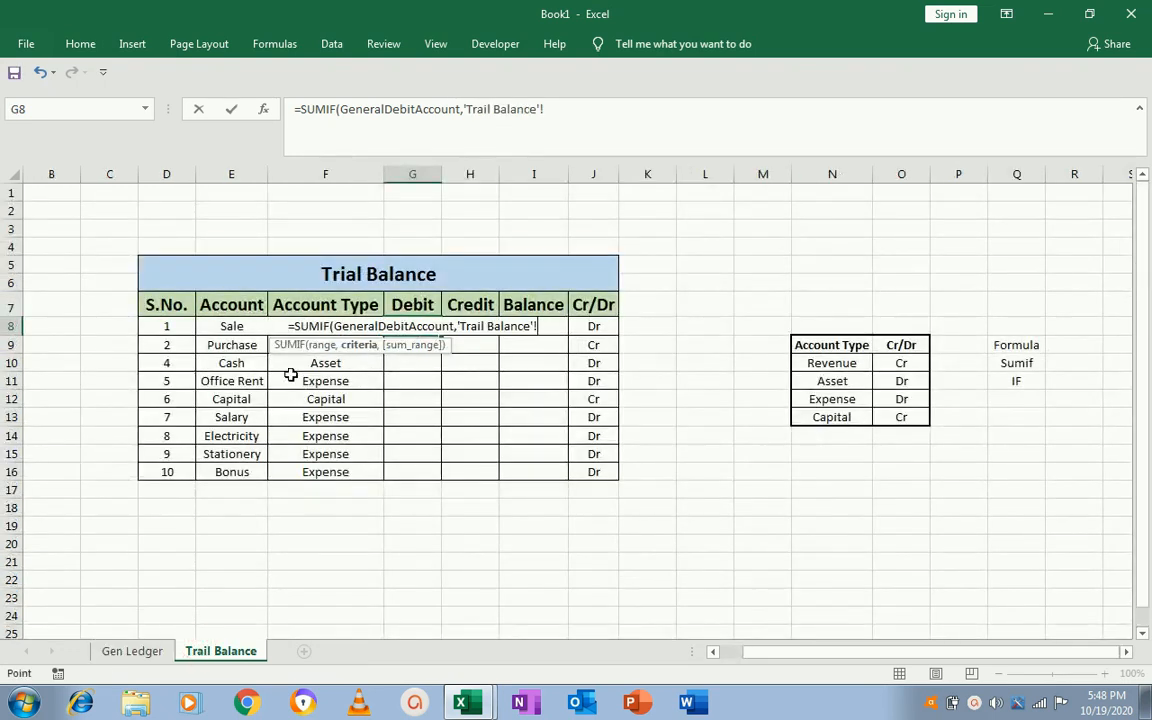
pyautogui.click(229, 325)
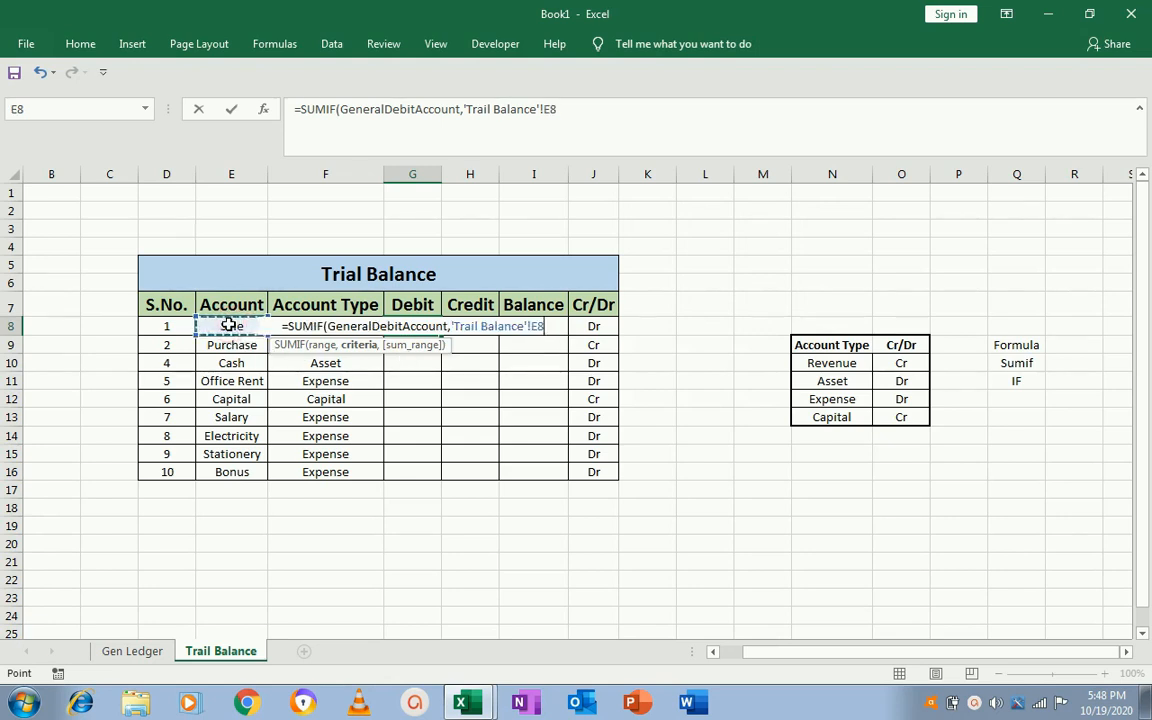
pyautogui.write(',')
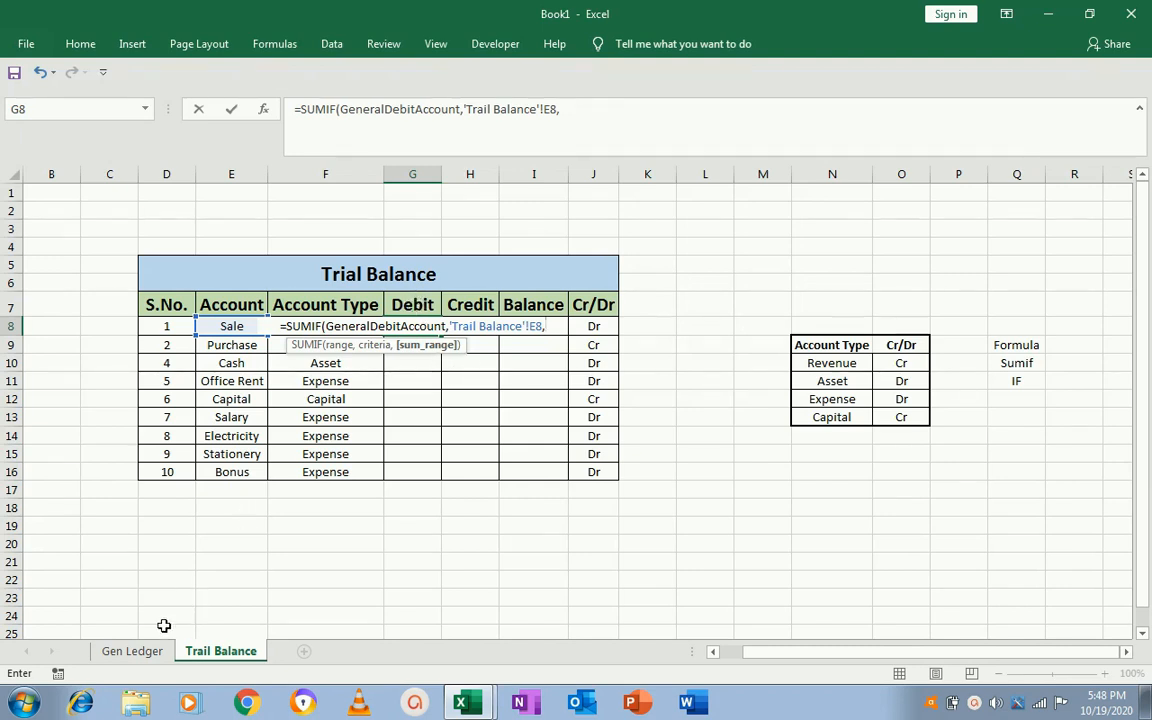
pyautogui.click(140, 652)
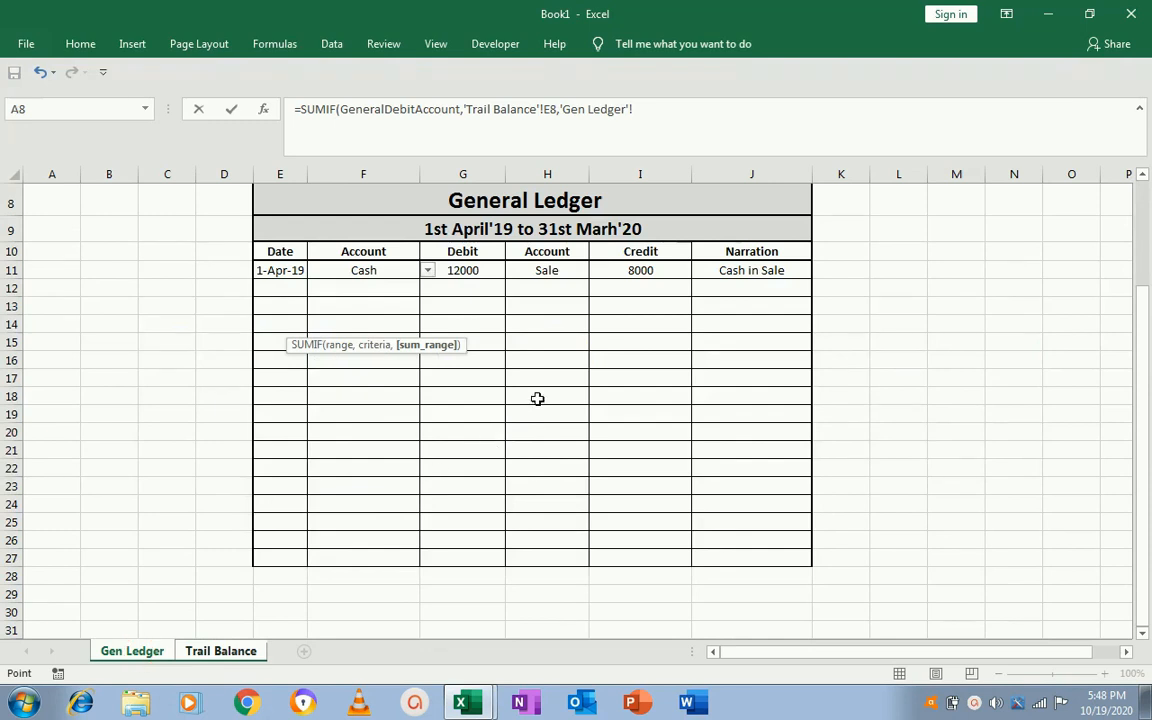
pyautogui.click(470, 268)
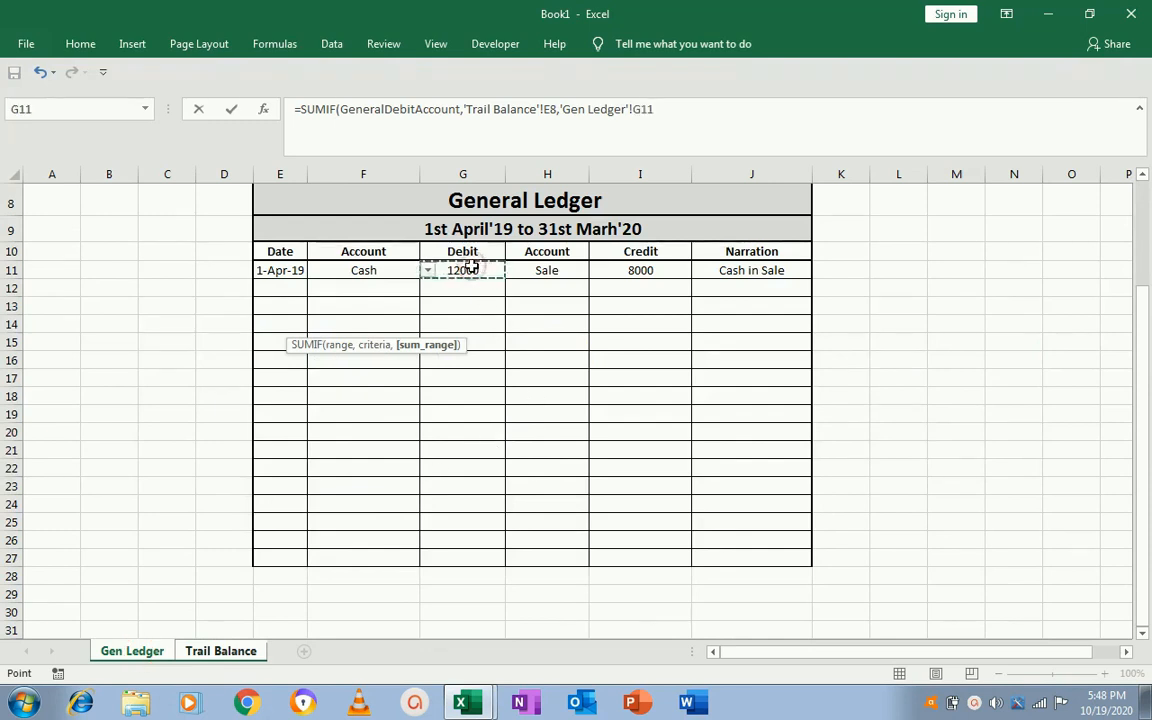
pyautogui.hotkey('shift', 'Down')
pyautogui.hotkey('shift', 'Down')
pyautogui.hotkey('shift', 'Down')
pyautogui.hotkey('shift', 'Down')
pyautogui.hotkey('shift', 'Down')
pyautogui.hotkey('shift', 'Down')
pyautogui.hotkey('shift', 'Down')
pyautogui.hotkey('shift', 'Down')
pyautogui.hotkey('shift', 'Down')
pyautogui.hotkey('shift', 'Down')
pyautogui.hotkey('shift', 'Down')
pyautogui.hotkey('shift', 'Down')
pyautogui.hotkey('shift', 'Down')
pyautogui.hotkey('shift', 'Down')
pyautogui.hotkey('shift', 'Down')
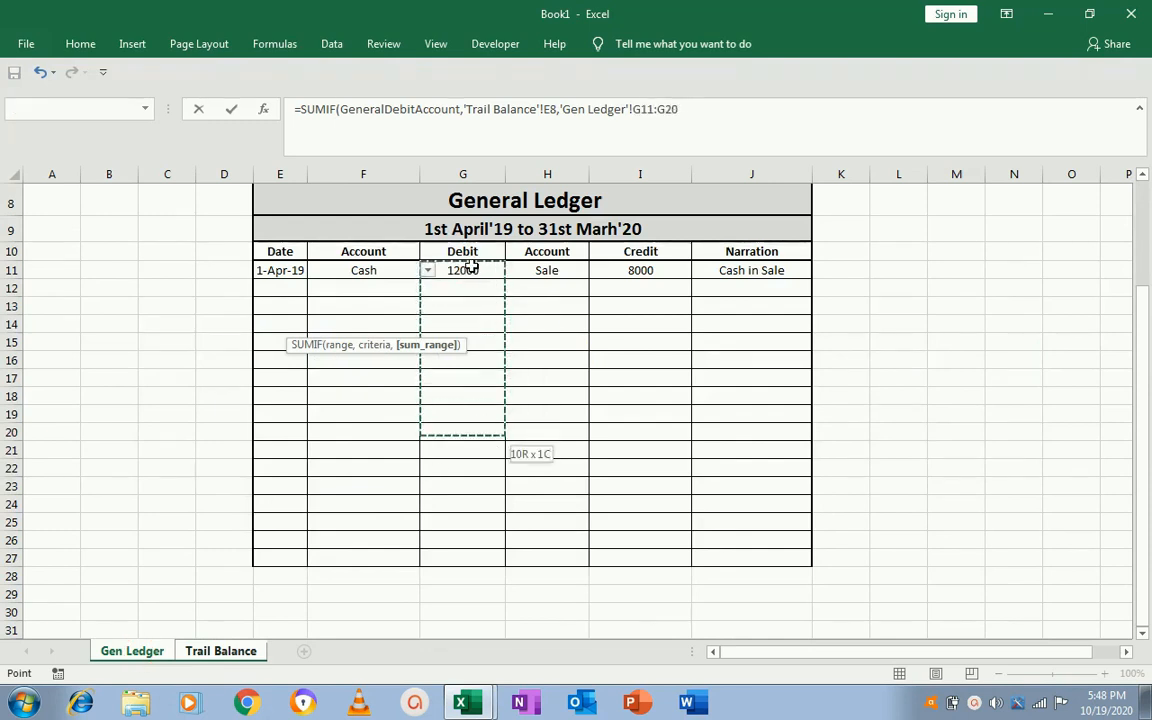
pyautogui.hotkey('shift', 'Down')
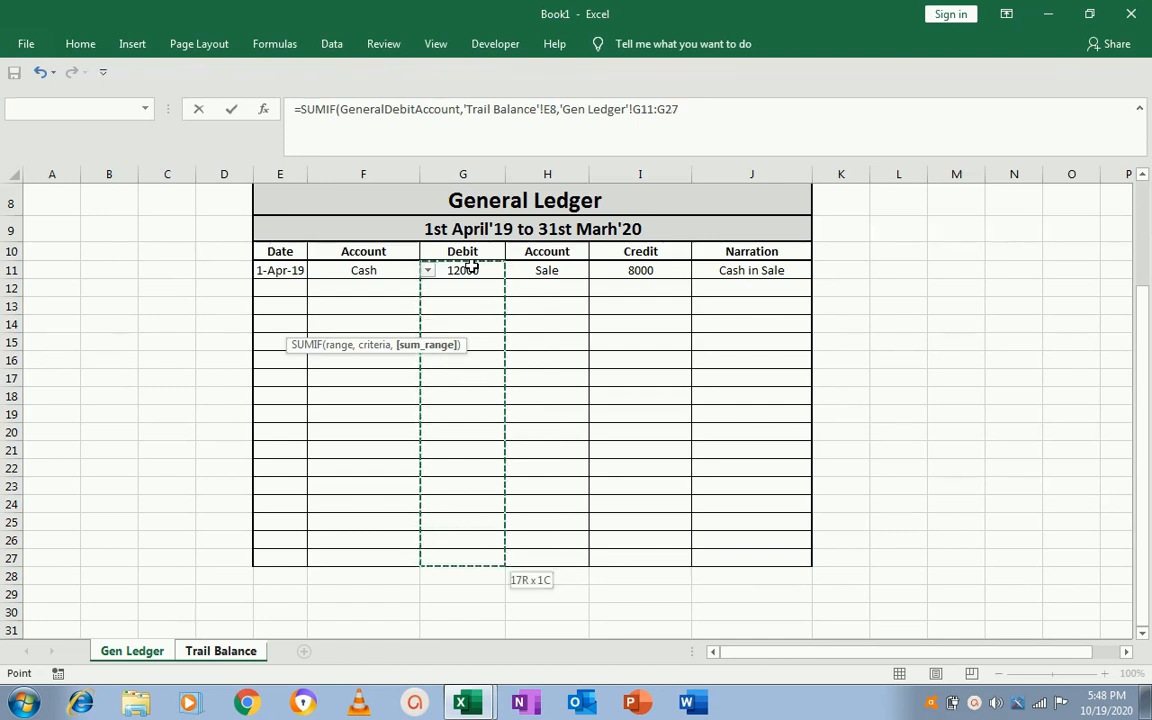
pyautogui.write(')')
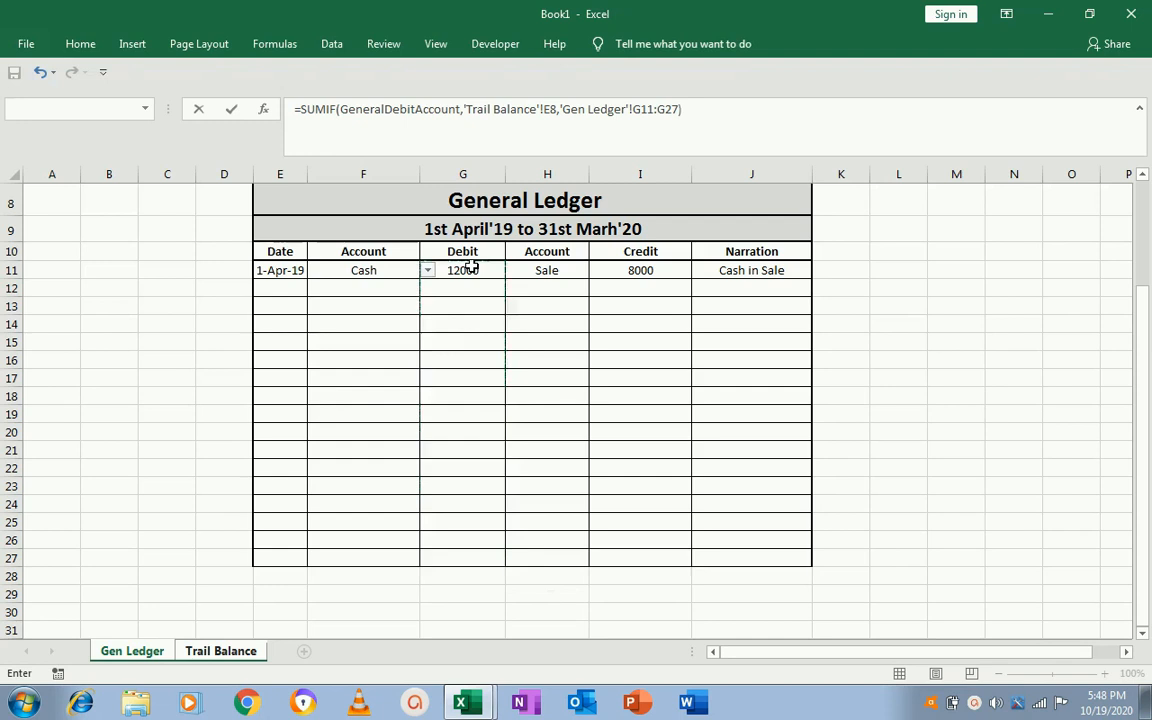
pyautogui.press('Return')
pyautogui.press('Up')
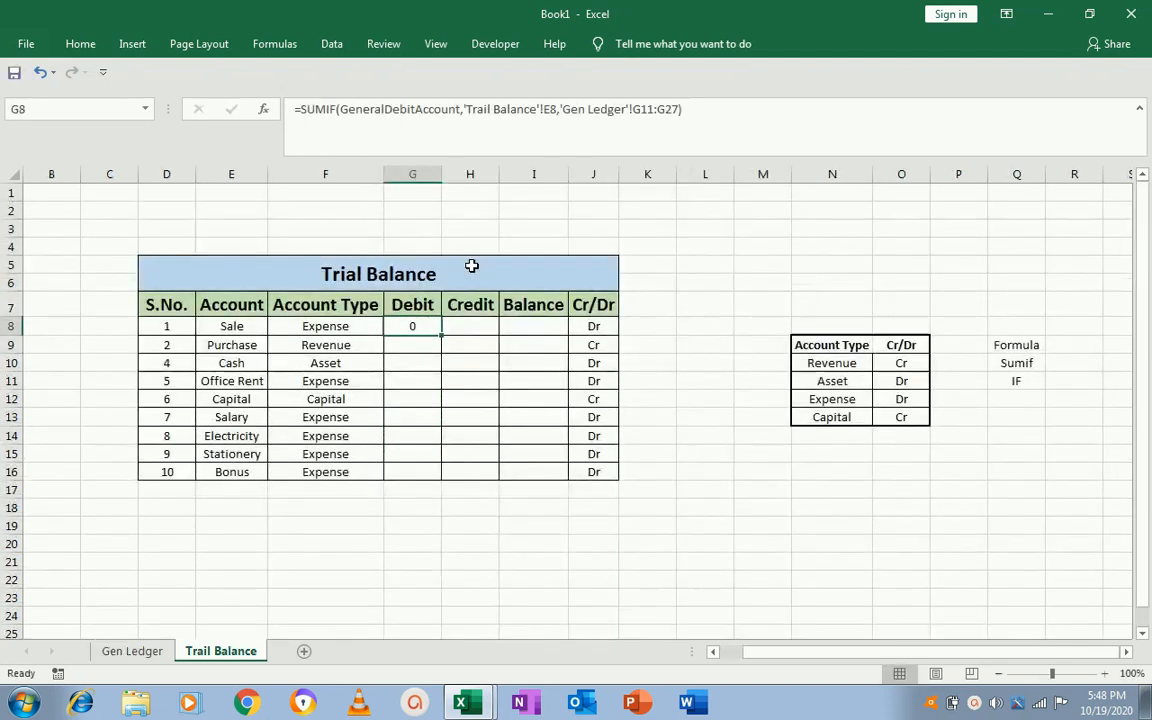
# - Copy the SUMIF formula from G8 through the rest of the Debit column to G16, and return to the first account row
pyautogui.hotkey('ctrl', 'c')
pyautogui.press('Left')
pyautogui.hotkey('ctrl', 'Down')
pyautogui.press('Right')
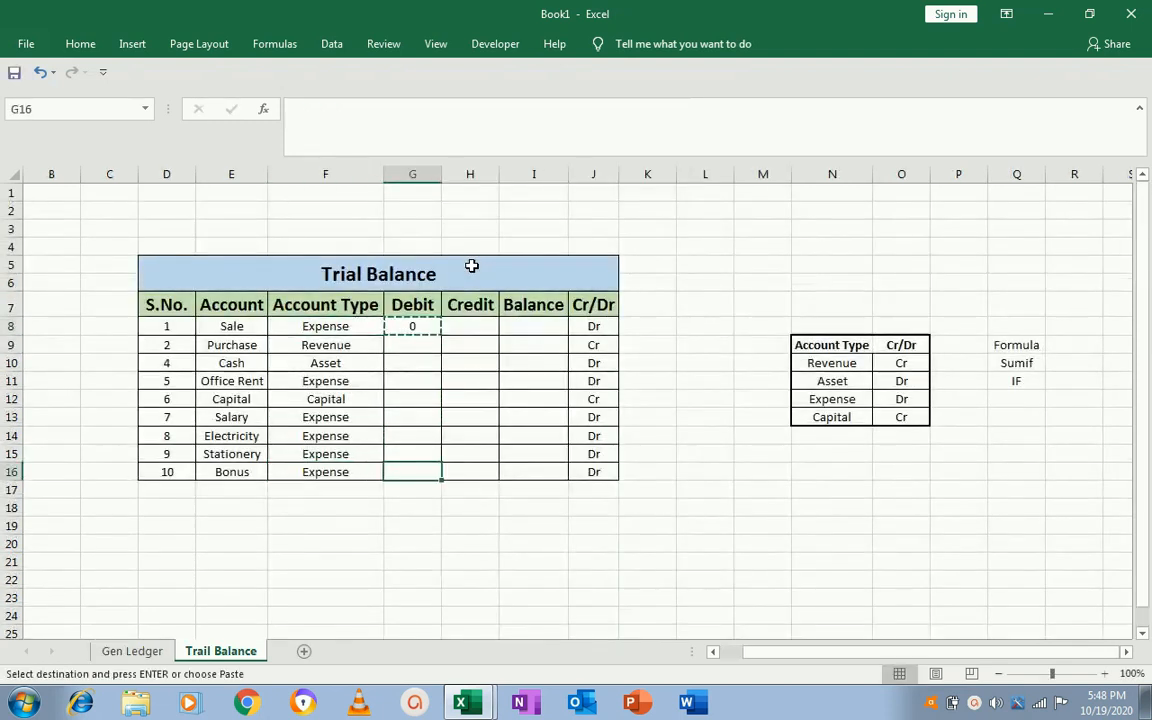
pyautogui.hotkey('ctrl', 'shift', 'Up')
pyautogui.hotkey('ctrl', 'v')
pyautogui.press('Escape')
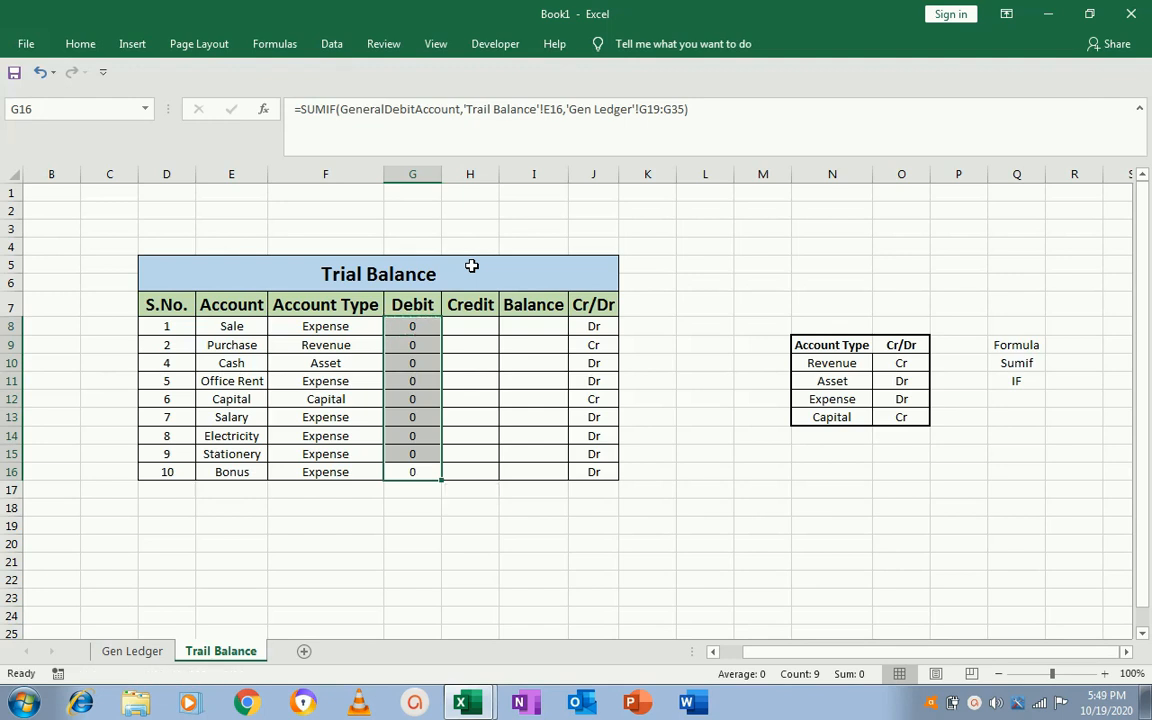
pyautogui.press('Up')
pyautogui.press('Up')
pyautogui.press('Up')
pyautogui.press('Up')
pyautogui.press('Up')
pyautogui.press('Up')
pyautogui.press('Up')
pyautogui.press('Up')
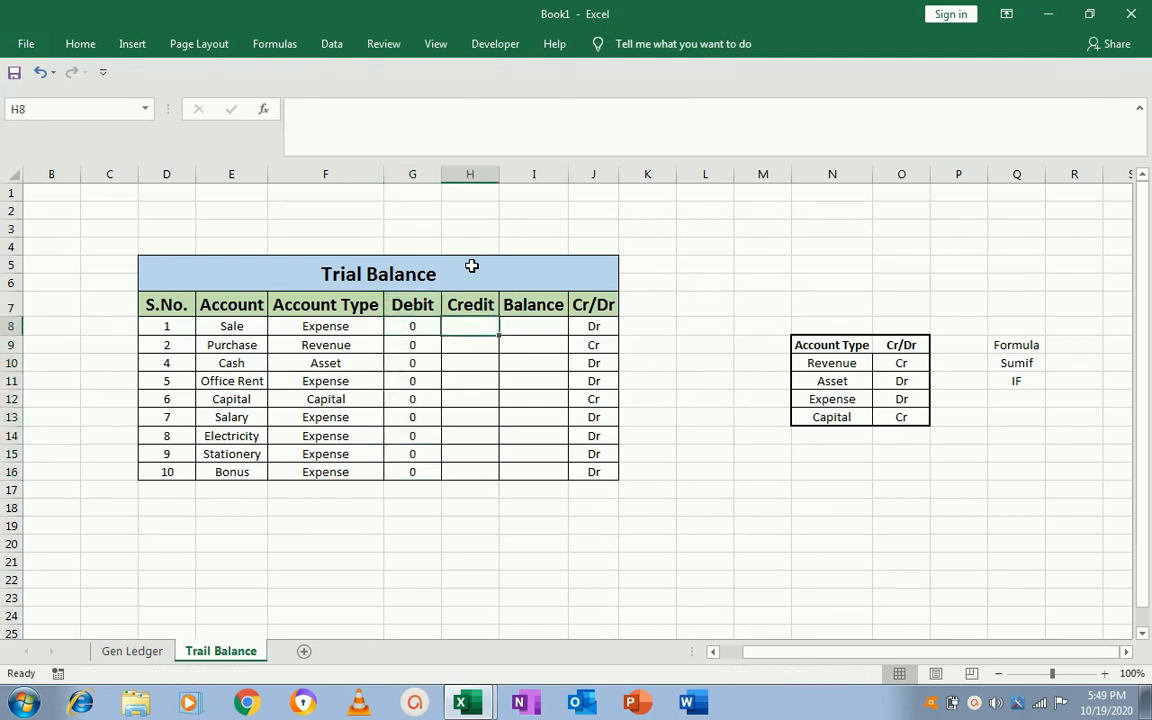
# - Clear the SUMIF formulas from the Debit column of the Trail Balance sheet, cells G8:G16
pyautogui.click(148, 658)
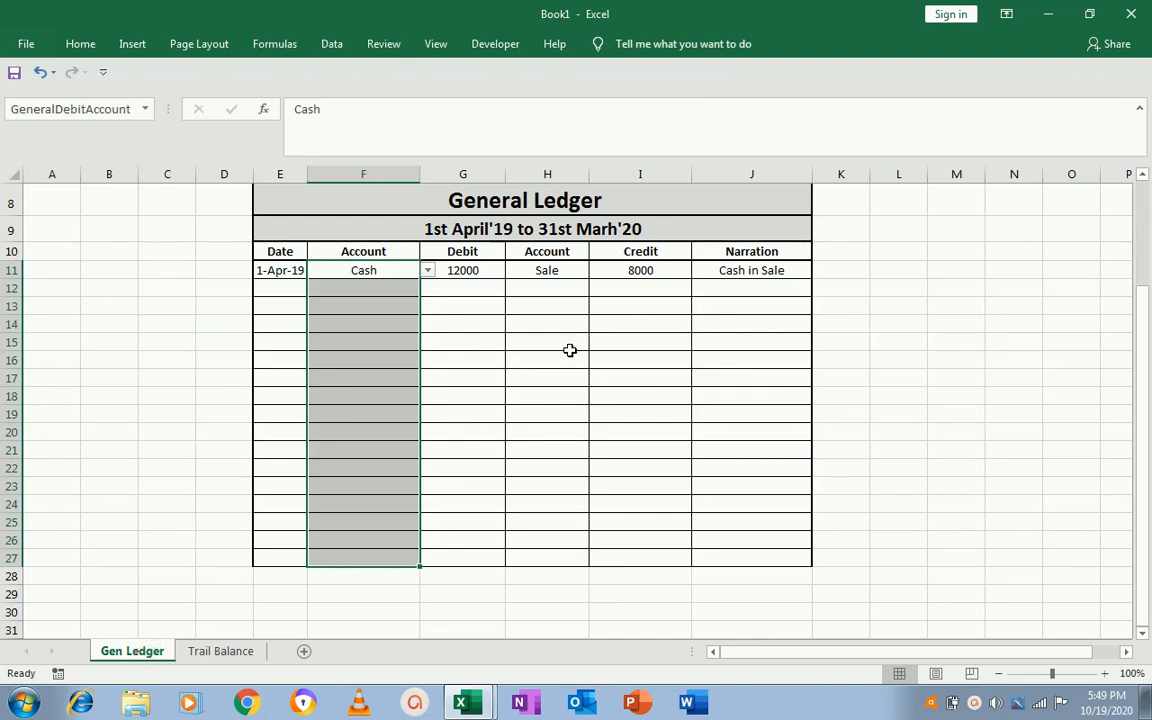
pyautogui.click(221, 651)
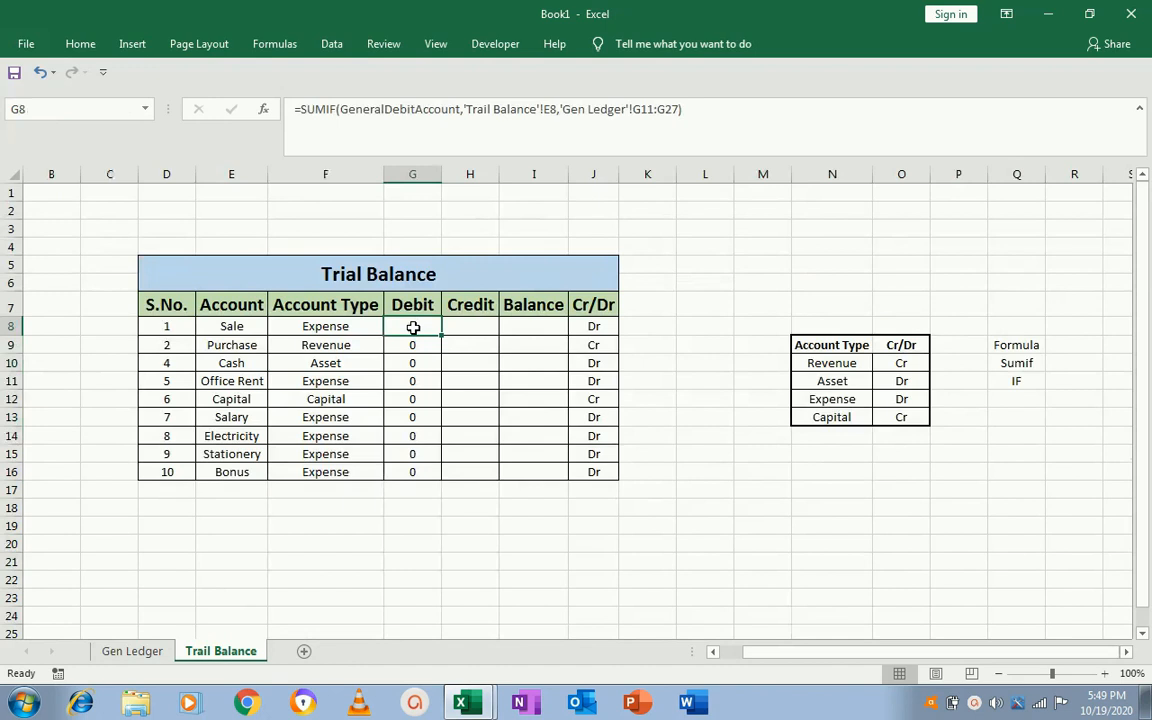
pyautogui.hotkey('ctrl', 'shift', 'Down')
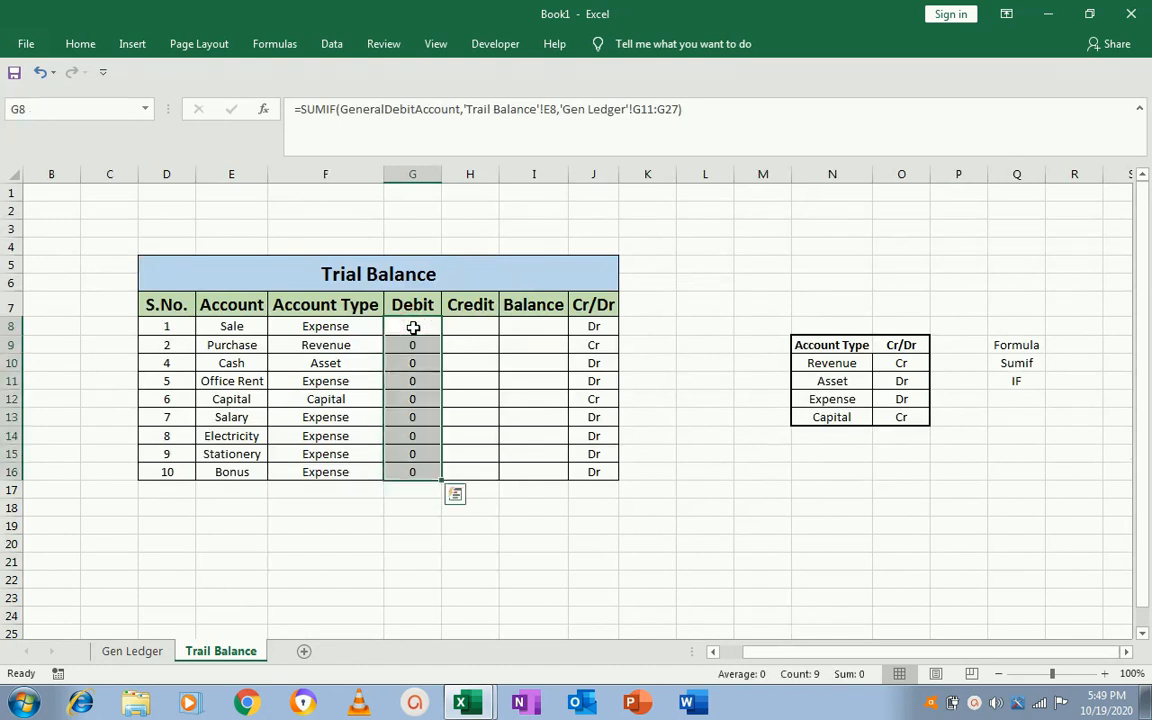
pyautogui.press('Delete')
pyautogui.click(413, 328)
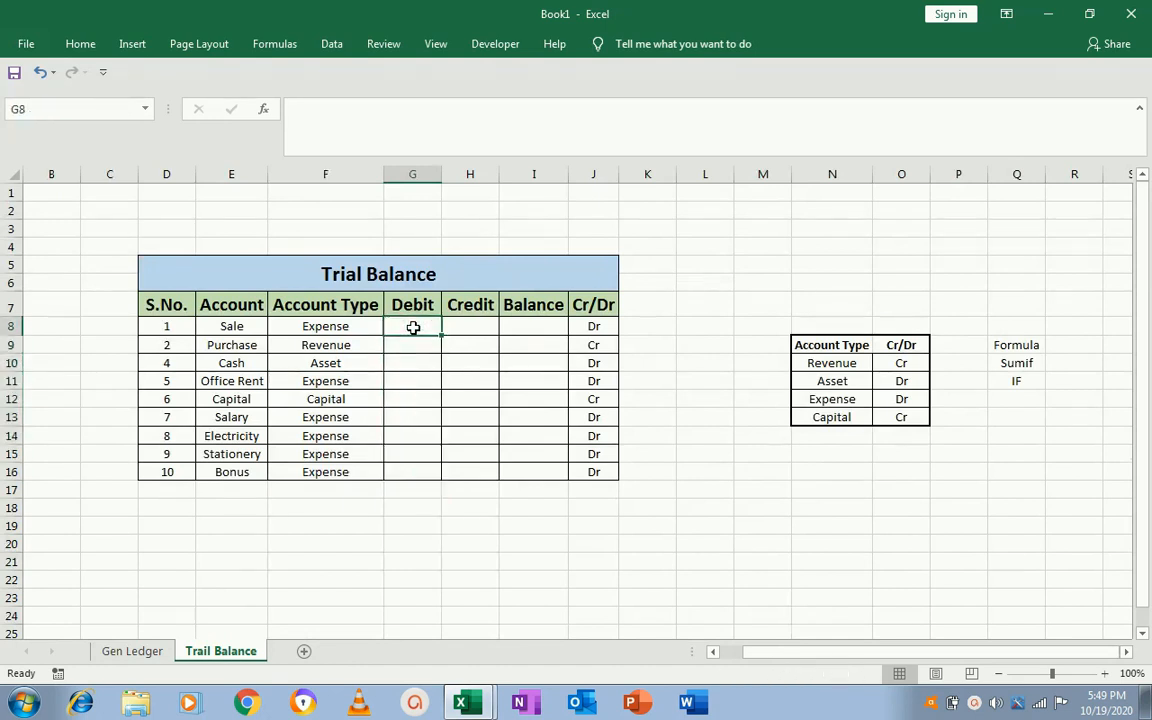
pyautogui.press('Left')
pyautogui.press('Left')
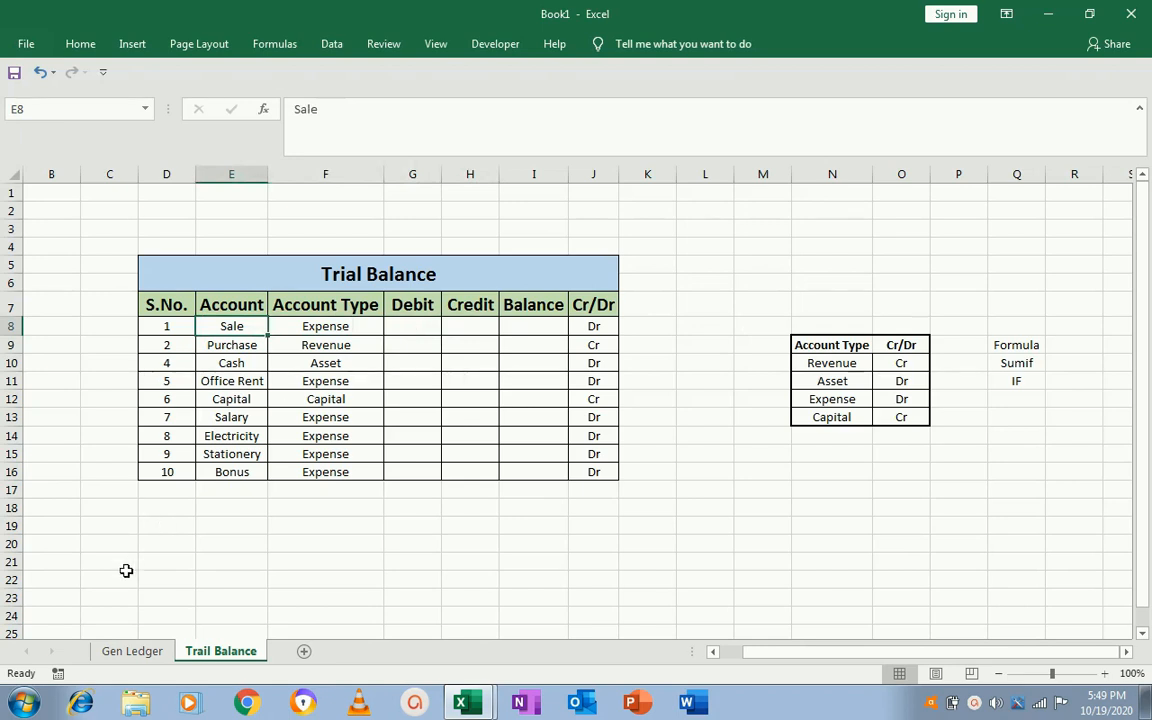
# - Name the Debit amount cells G11:G27 of the Gen Ledger sheet Debit
pyautogui.click(121, 651)
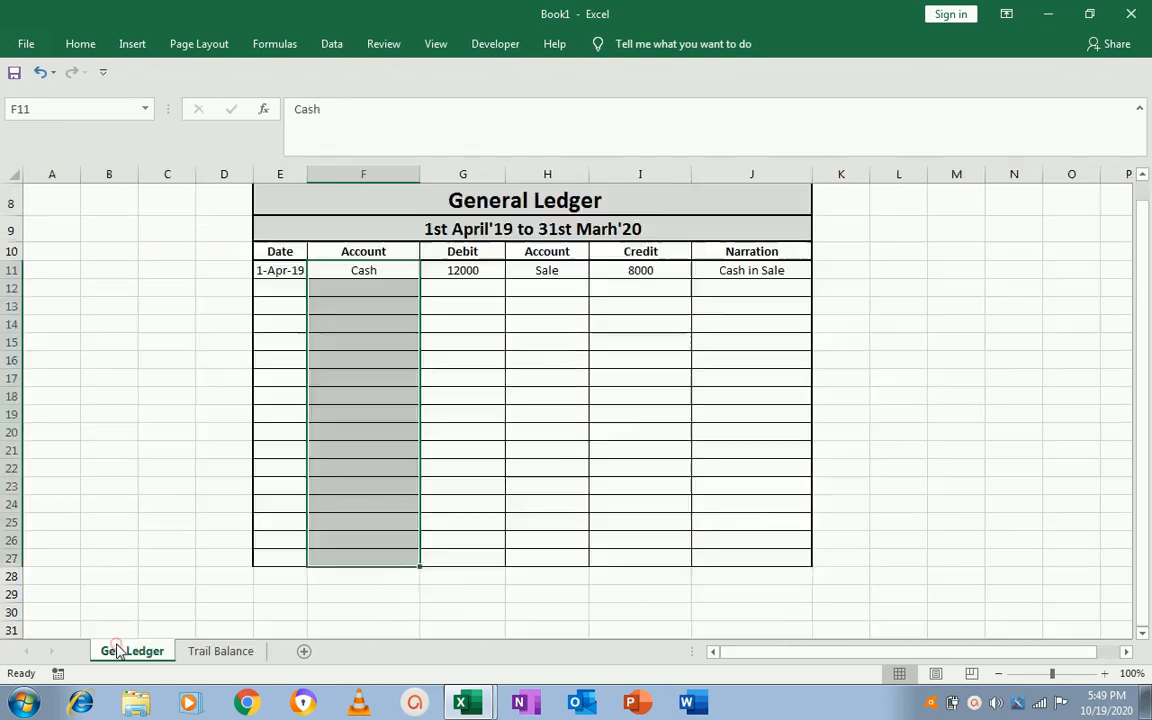
pyautogui.click(468, 274)
pyautogui.press('Right')
pyautogui.press('Up')
pyautogui.press('Up')
pyautogui.press('Down')
pyautogui.press('Down')
pyautogui.press('Left')
pyautogui.press('Up')
pyautogui.press('Down')
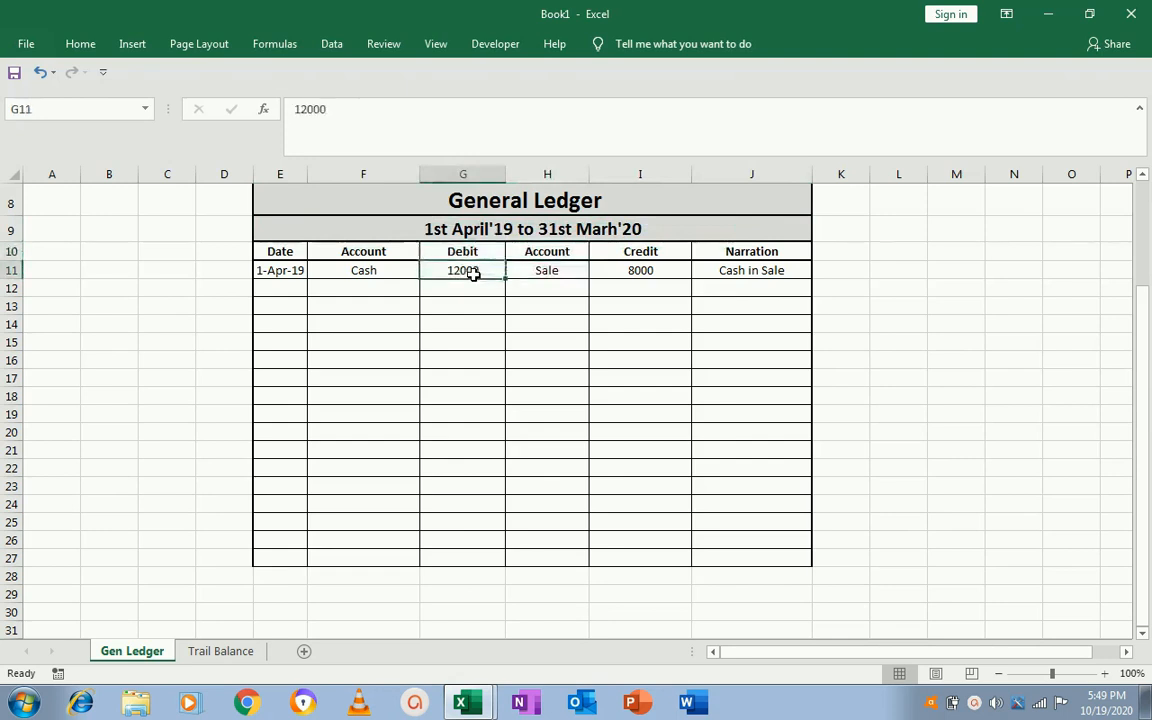
pyautogui.hotkey('shift', 'Down')
pyautogui.hotkey('shift', 'Down')
pyautogui.hotkey('shift', 'Down')
pyautogui.hotkey('shift', 'Down')
pyautogui.hotkey('shift', 'Down')
pyautogui.hotkey('shift', 'Down')
pyautogui.hotkey('shift', 'Down')
pyautogui.hotkey('shift', 'Down')
pyautogui.hotkey('shift', 'Down')
pyautogui.hotkey('shift', 'Down')
pyautogui.hotkey('shift', 'Down')
pyautogui.hotkey('shift', 'Down')
pyautogui.hotkey('shift', 'Down')
pyautogui.hotkey('shift', 'Down')
pyautogui.hotkey('shift', 'Down')
pyautogui.hotkey('shift', 'Down')
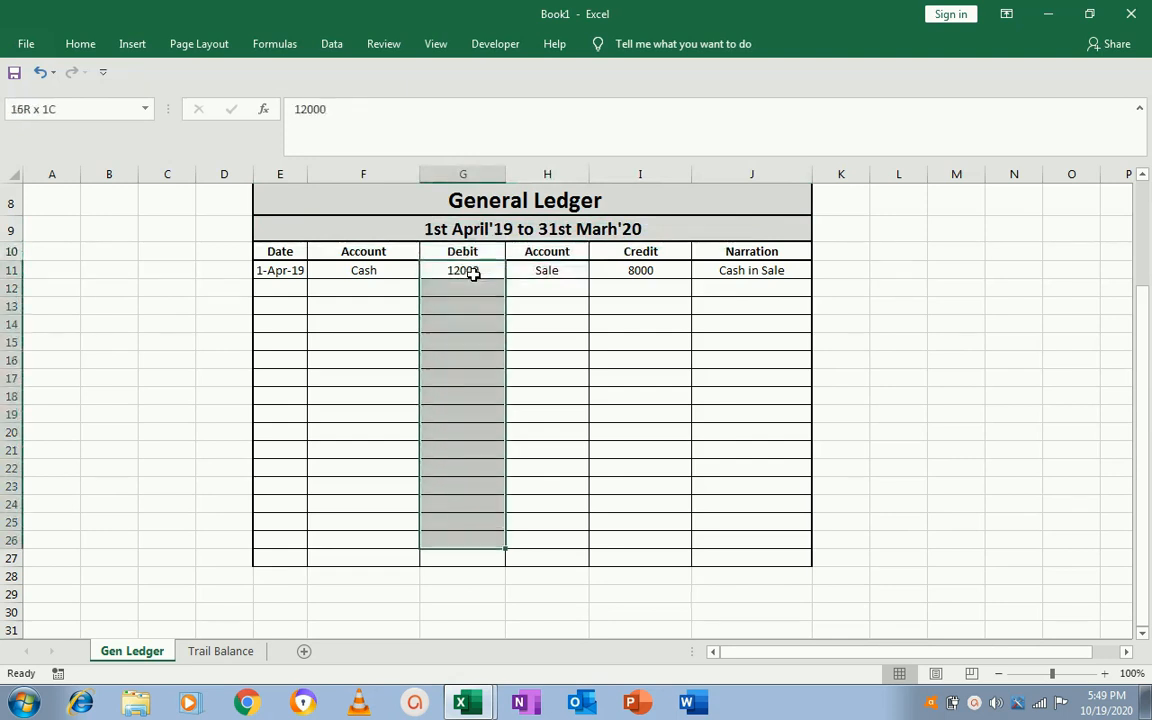
pyautogui.click(126, 107)
pyautogui.write('Gene')
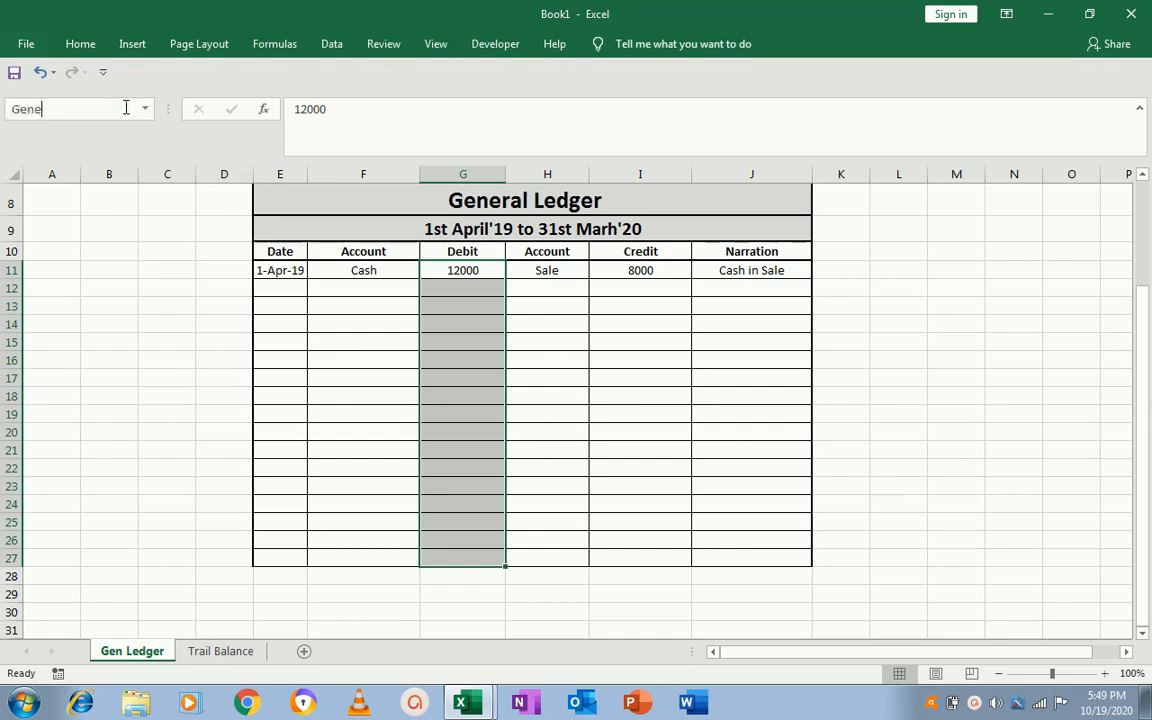
pyautogui.press('BackSpace')
pyautogui.write('Deb')
pyautogui.press('Return')
# - Name the Credit amount cells I11:I27 of the Gen Ledger sheet Credit
pyautogui.click(648, 268)
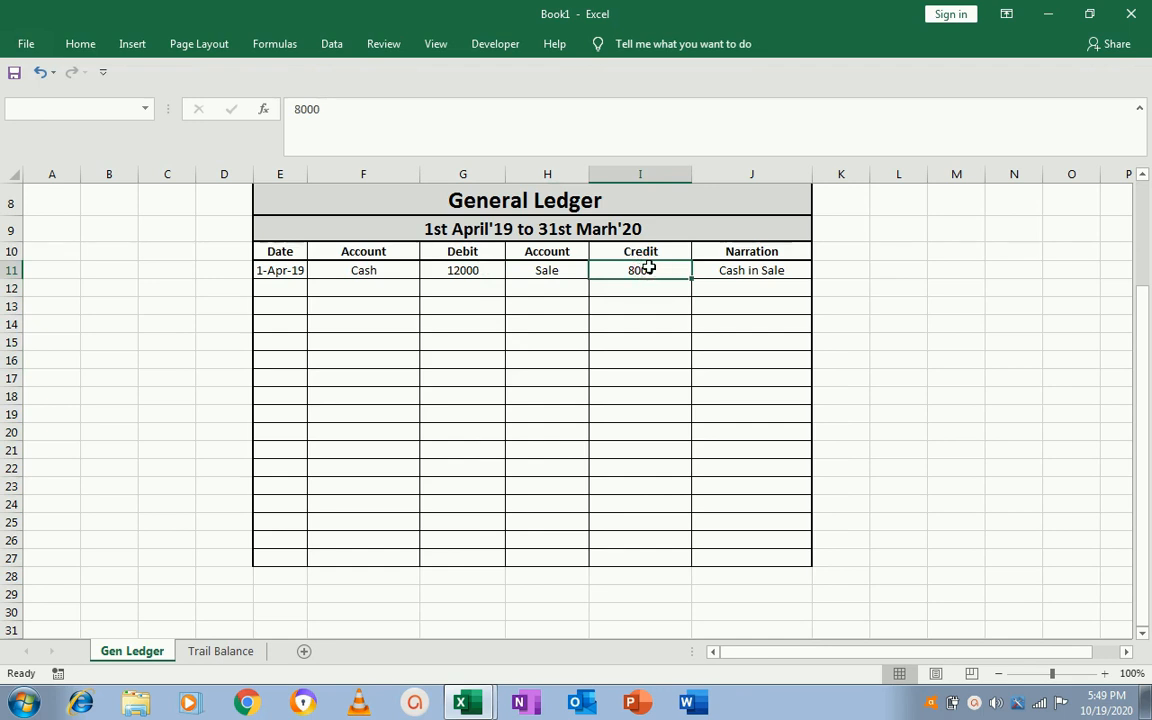
pyautogui.hotkey('ctrl', 'shift', 'Down')
pyautogui.hotkey('ctrl', 'shift', 'Up')
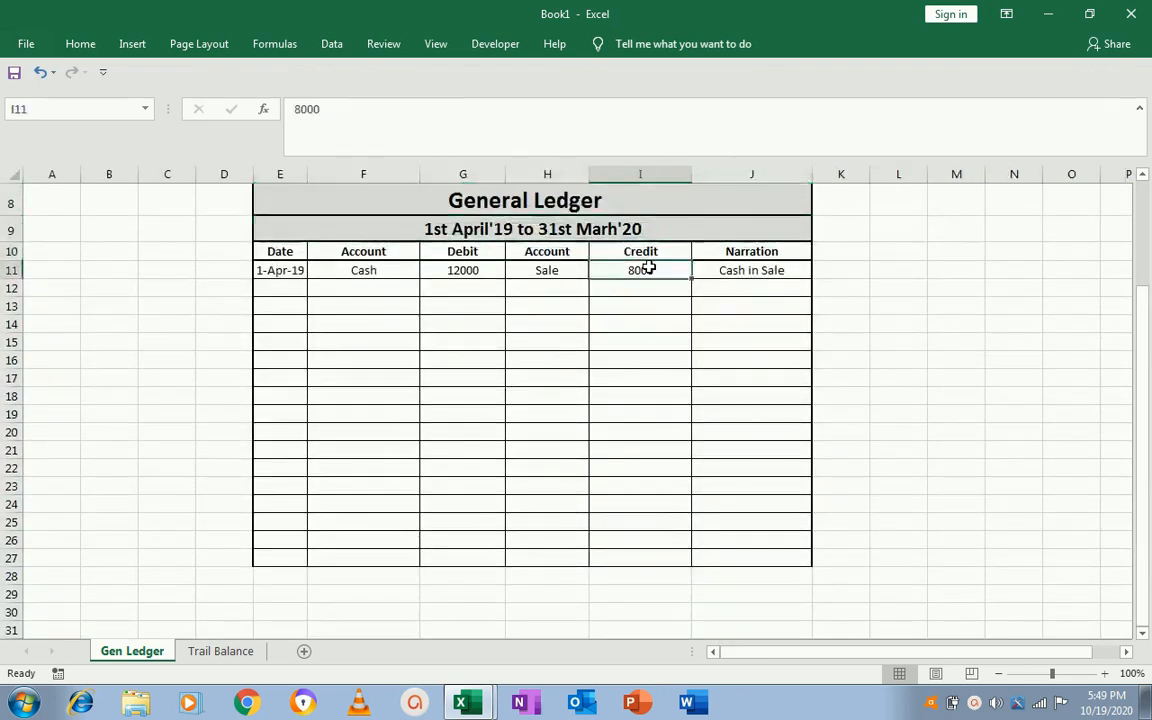
pyautogui.hotkey('shift', 'Down')
pyautogui.hotkey('shift', 'Down')
pyautogui.hotkey('shift', 'Down')
pyautogui.hotkey('shift', 'Down')
pyautogui.hotkey('shift', 'Down')
pyautogui.hotkey('shift', 'Down')
pyautogui.hotkey('shift', 'Down')
pyautogui.hotkey('shift', 'Down')
pyautogui.hotkey('shift', 'Down')
pyautogui.hotkey('shift', 'Down')
pyautogui.hotkey('shift', 'Down')
pyautogui.hotkey('shift', 'Down')
pyautogui.hotkey('shift', 'Down')
pyautogui.hotkey('shift', 'Down')
pyautogui.hotkey('shift', 'Down')
pyautogui.hotkey('shift', 'Down')
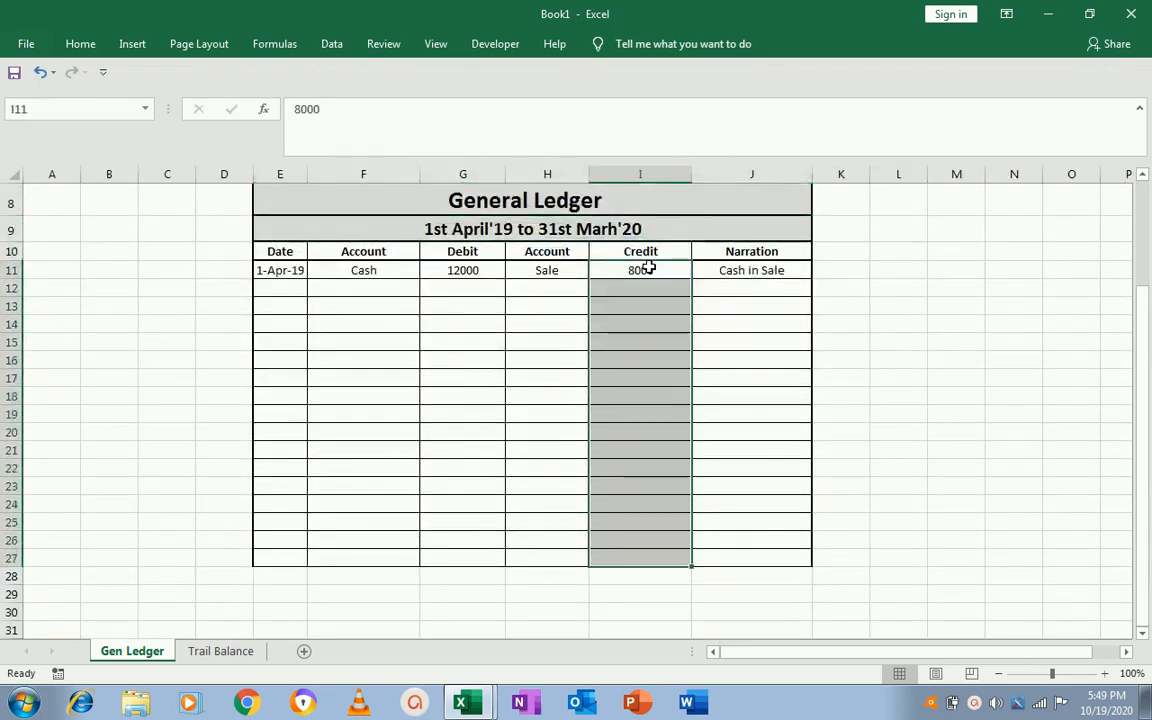
pyautogui.write('Credit')
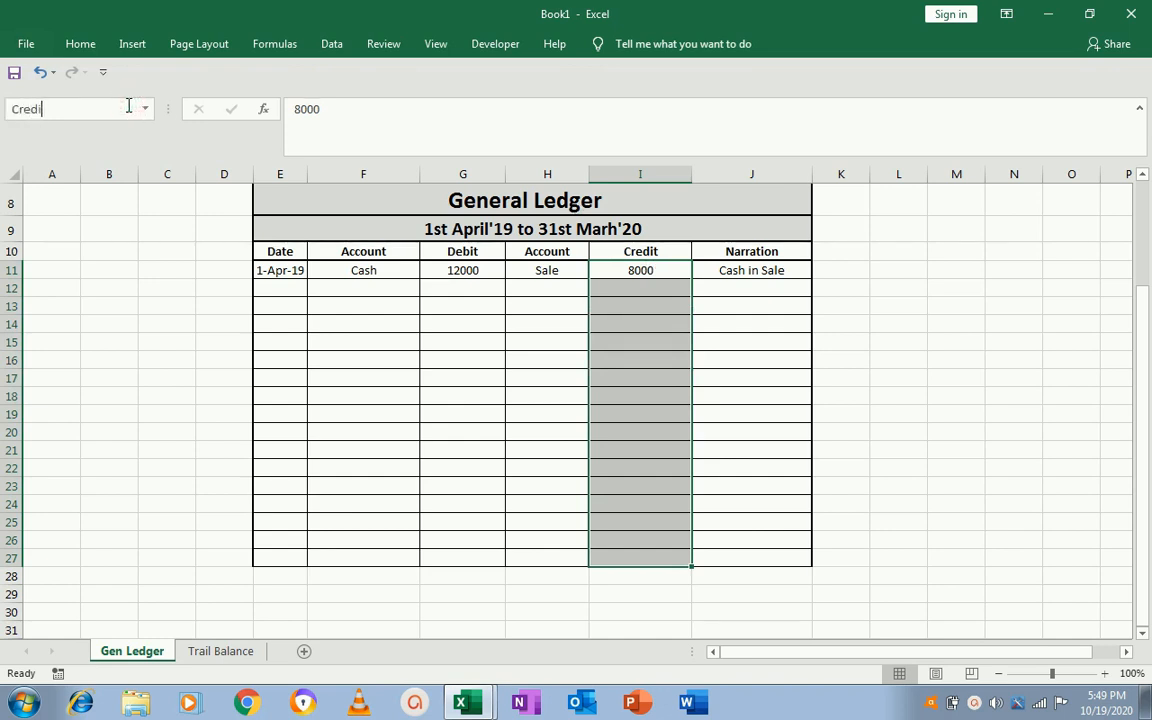
pyautogui.click(476, 288)
pyautogui.click(467, 272)
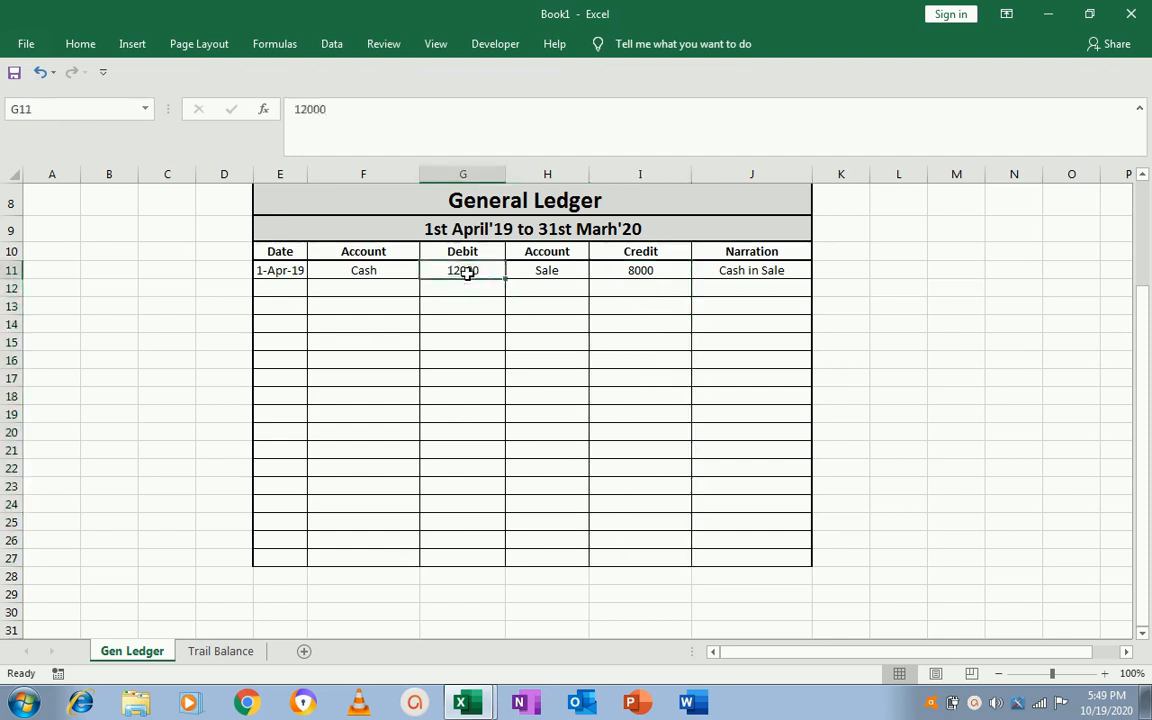
pyautogui.click(364, 268)
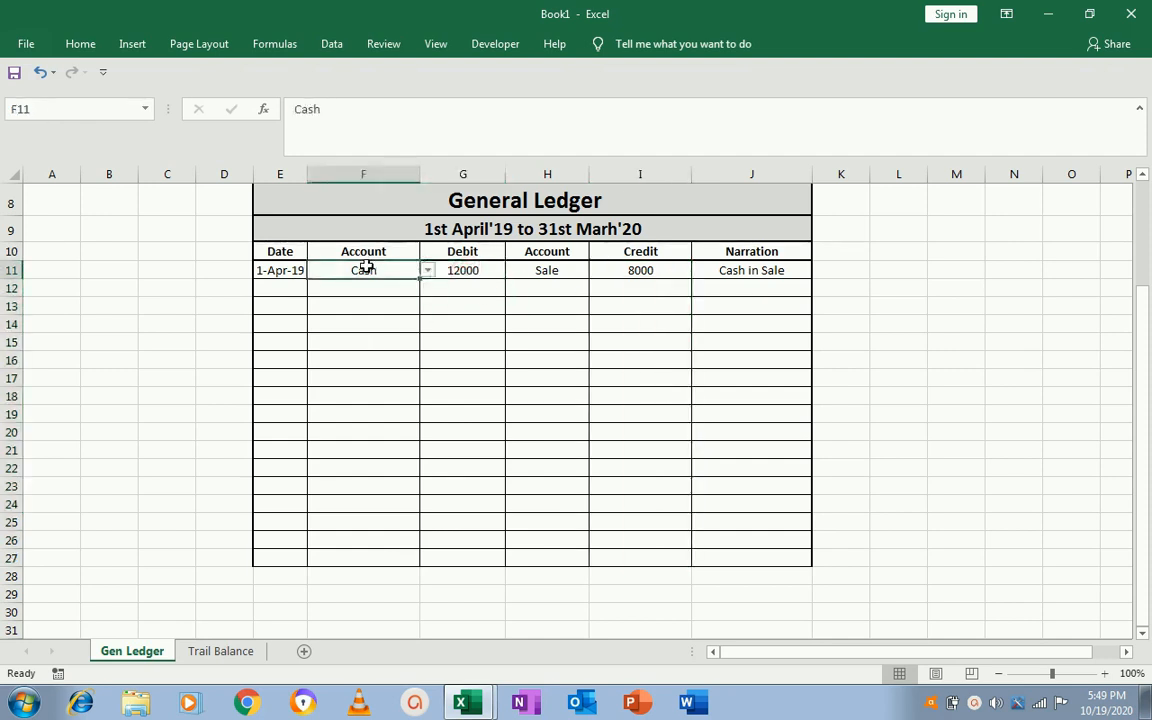
# - Begin a new SUMIF in Trail Balance cell G8 with the ledger's debit account cells F11:F27 (GeneralDebitAccount) as its range
pyautogui.click(224, 652)
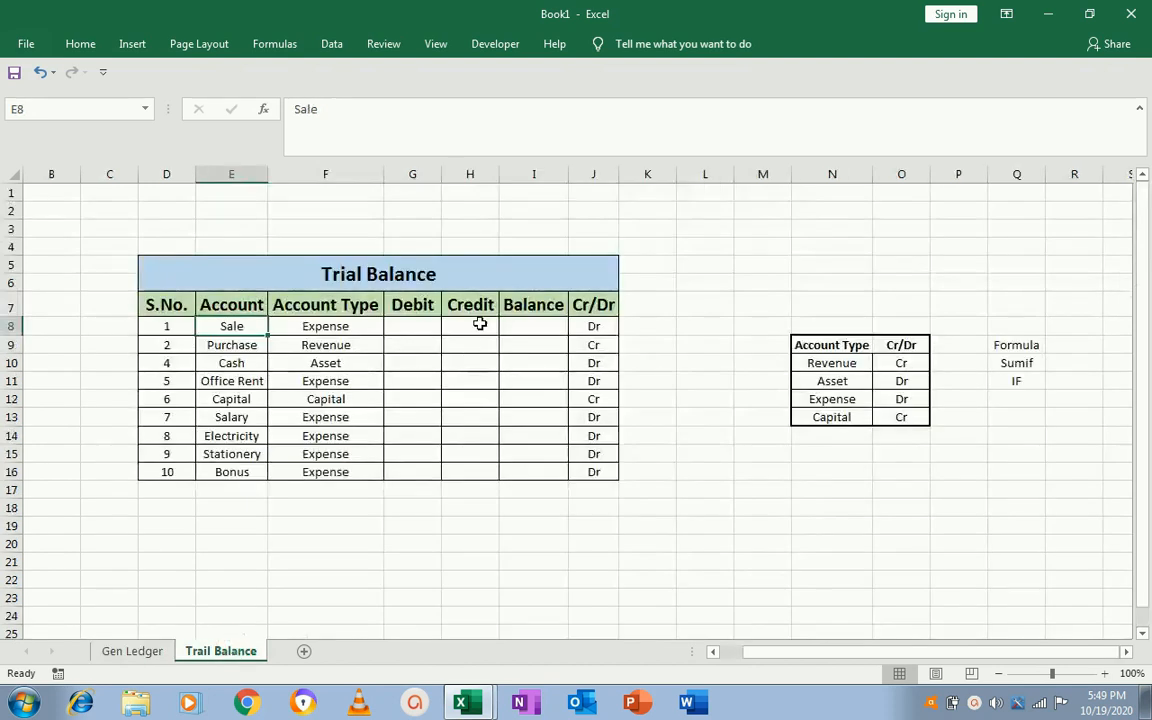
pyautogui.click(441, 328)
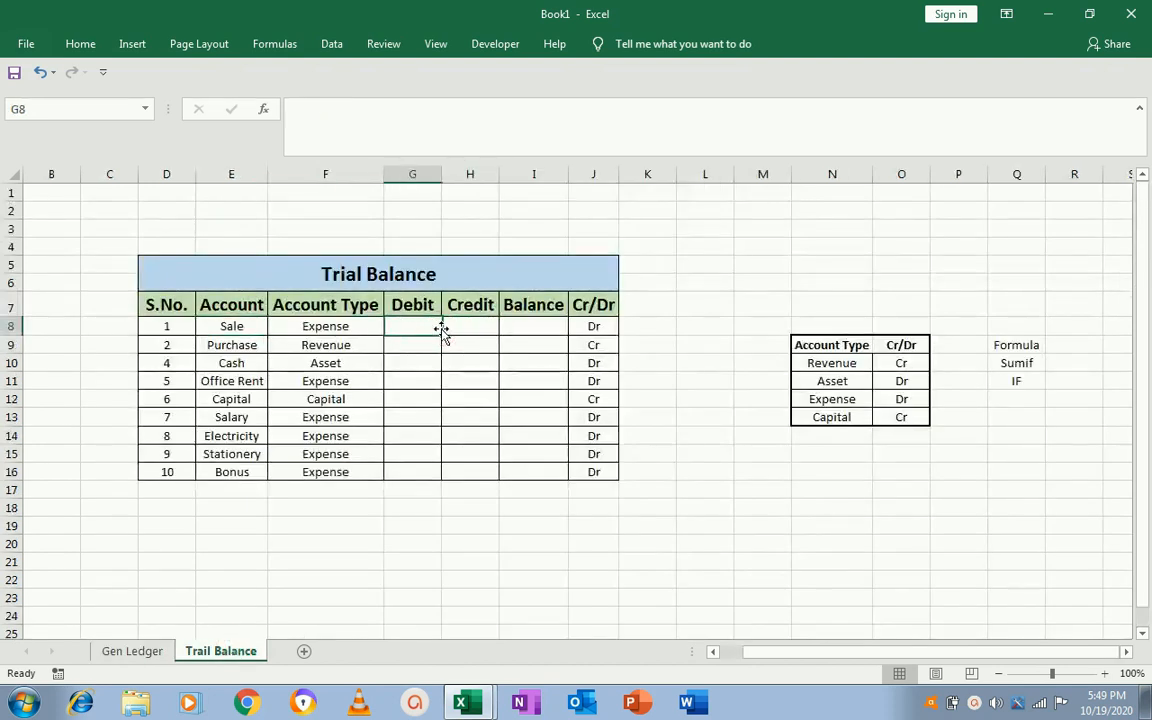
pyautogui.write('=sum')
pyautogui.press('Down')
pyautogui.press('Tab')
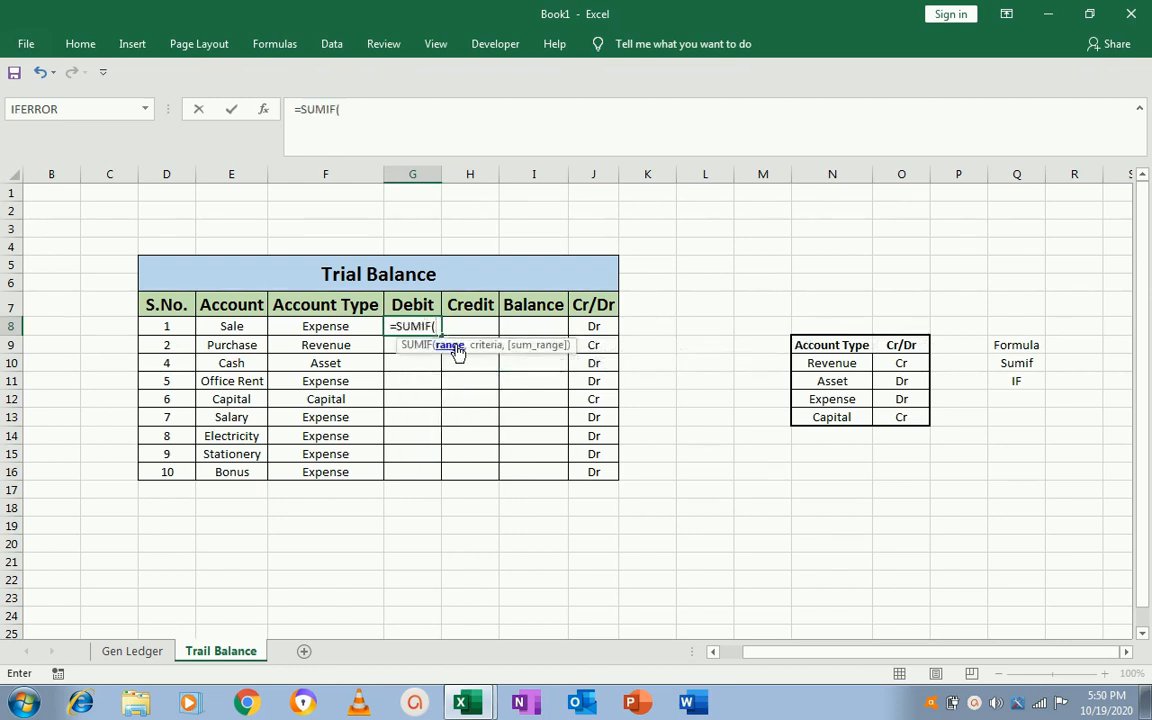
pyautogui.click(131, 651)
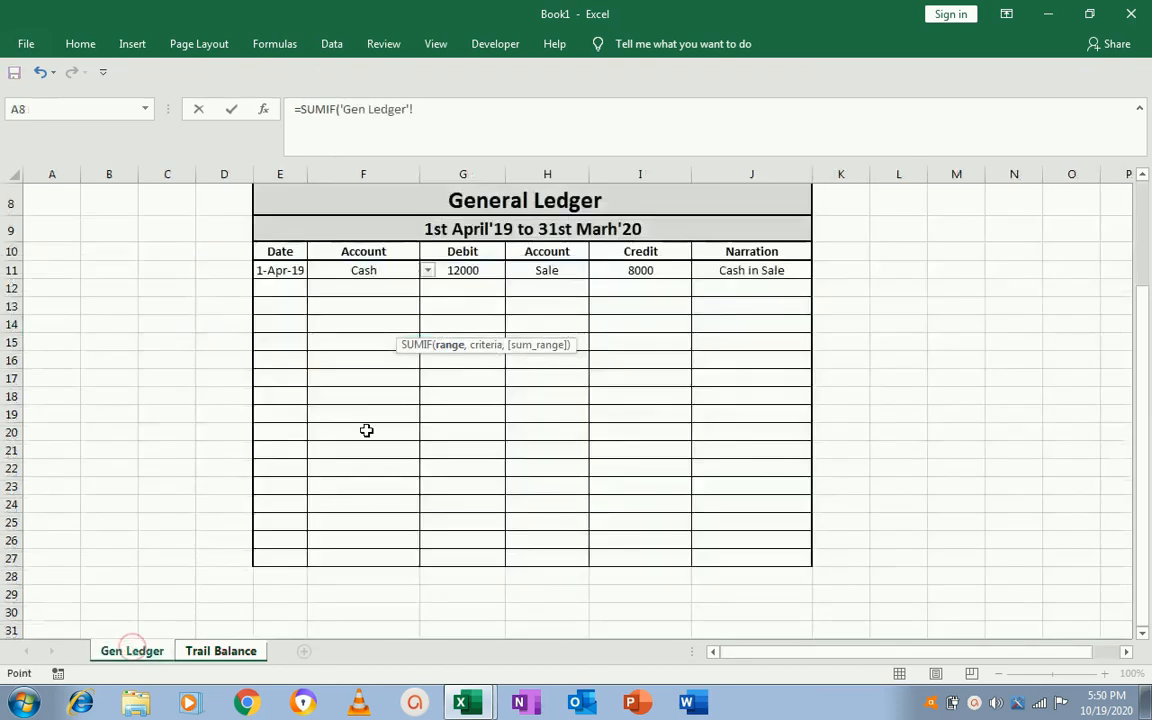
pyautogui.click(322, 290)
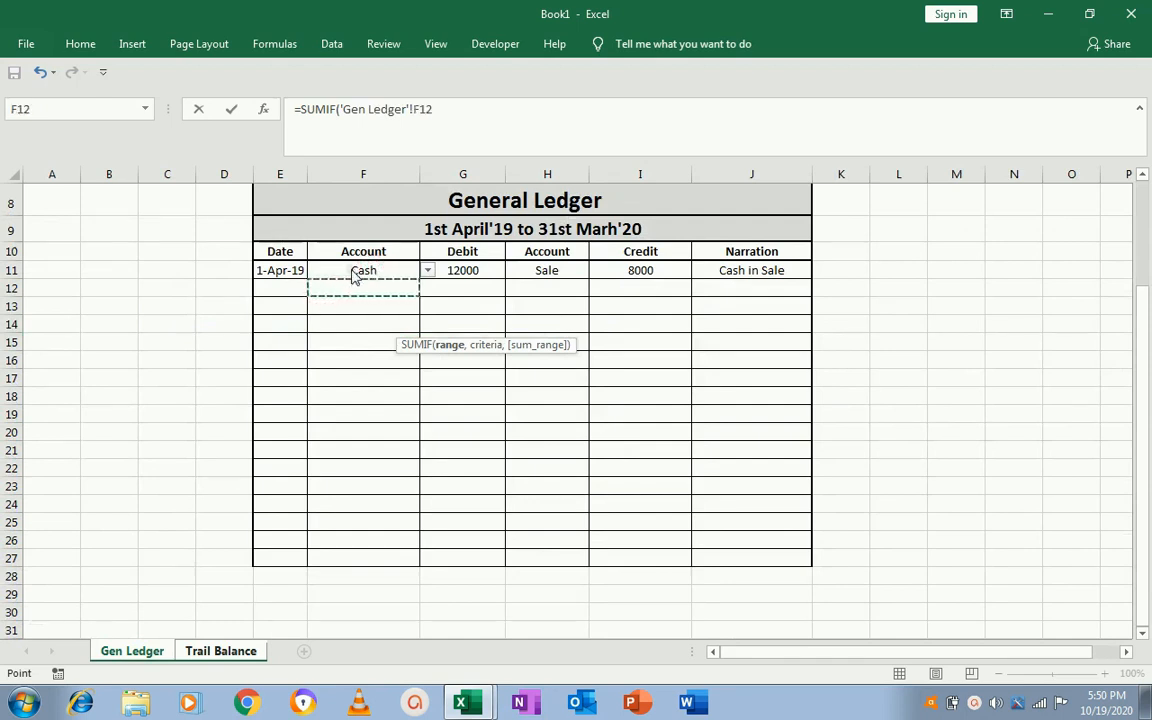
pyautogui.press('Up')
pyautogui.hotkey('shift', 'Down')
pyautogui.hotkey('shift', 'Down')
pyautogui.hotkey('shift', 'Down')
pyautogui.hotkey('shift', 'Down')
pyautogui.hotkey('shift', 'Down')
pyautogui.hotkey('shift', 'Down')
pyautogui.hotkey('shift', 'Down')
pyautogui.hotkey('shift', 'Down')
pyautogui.hotkey('shift', 'Down')
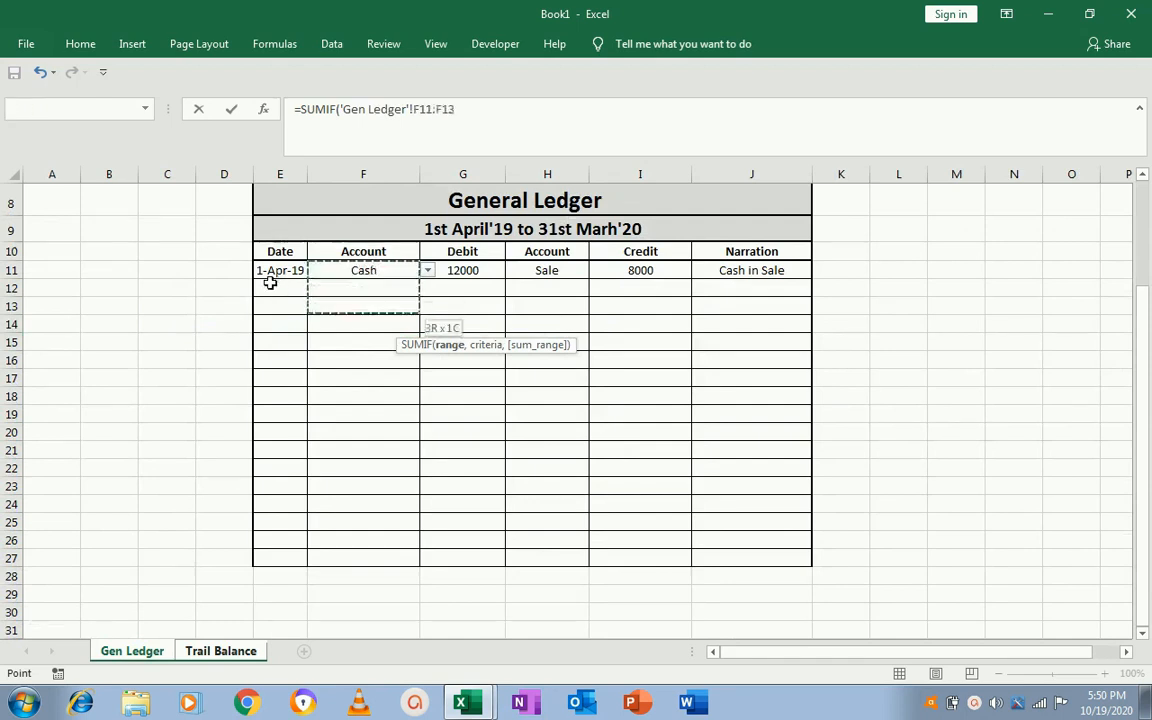
pyautogui.hotkey('shift', 'Down')
pyautogui.hotkey('shift', 'Down')
pyautogui.hotkey('shift', 'Down')
pyautogui.hotkey('shift', 'Down')
pyautogui.hotkey('shift', 'Down')
pyautogui.hotkey('shift', 'Down')
pyautogui.hotkey('shift', 'Down')
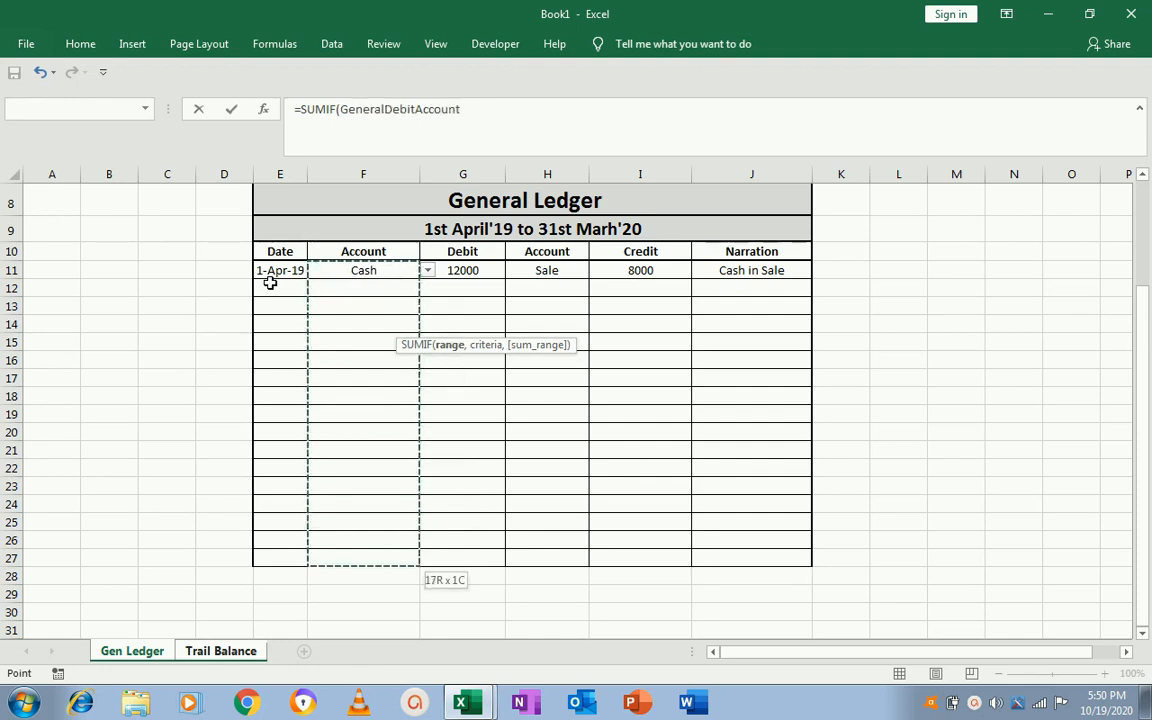
pyautogui.write(',')
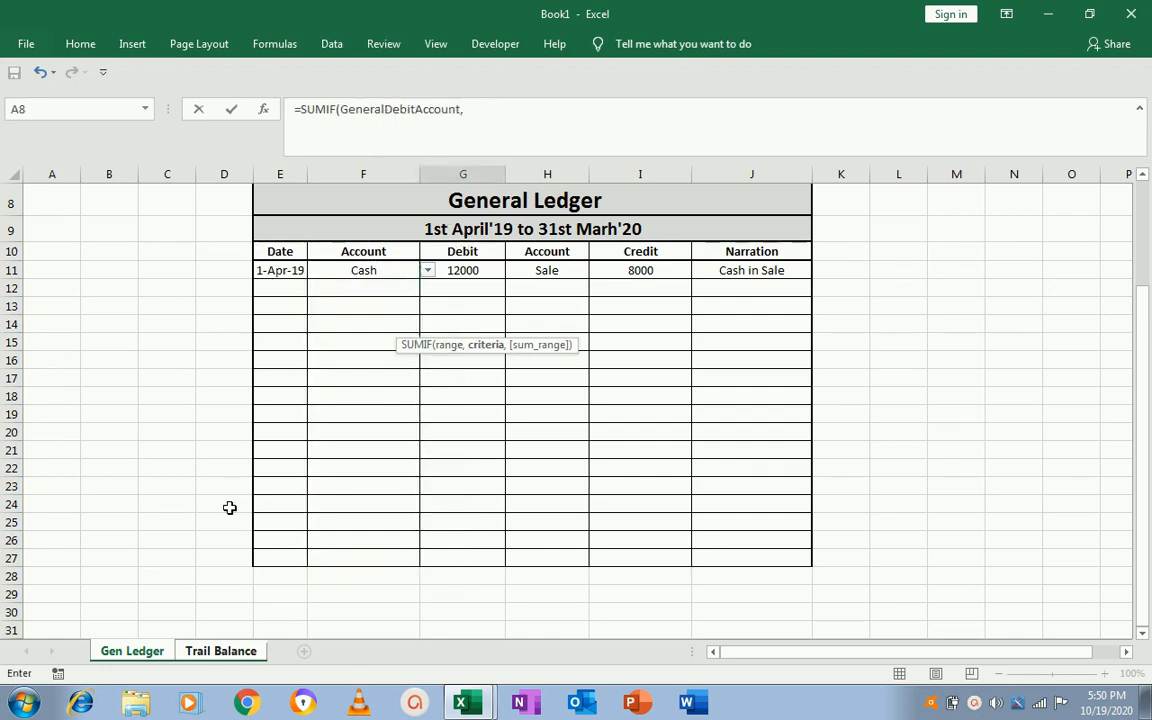
# - Finish the G8 SUMIF with Trail Balance cell E8 as criteria and the ledger's named range Debit as sum range
pyautogui.click(212, 651)
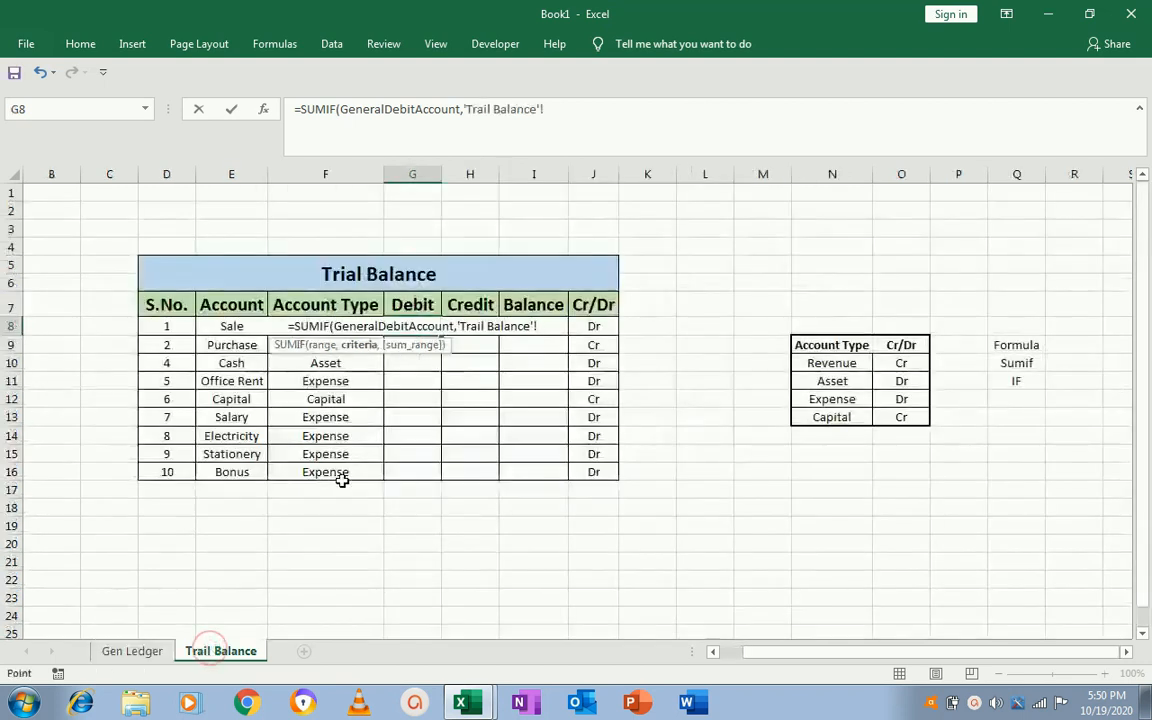
pyautogui.click(232, 328)
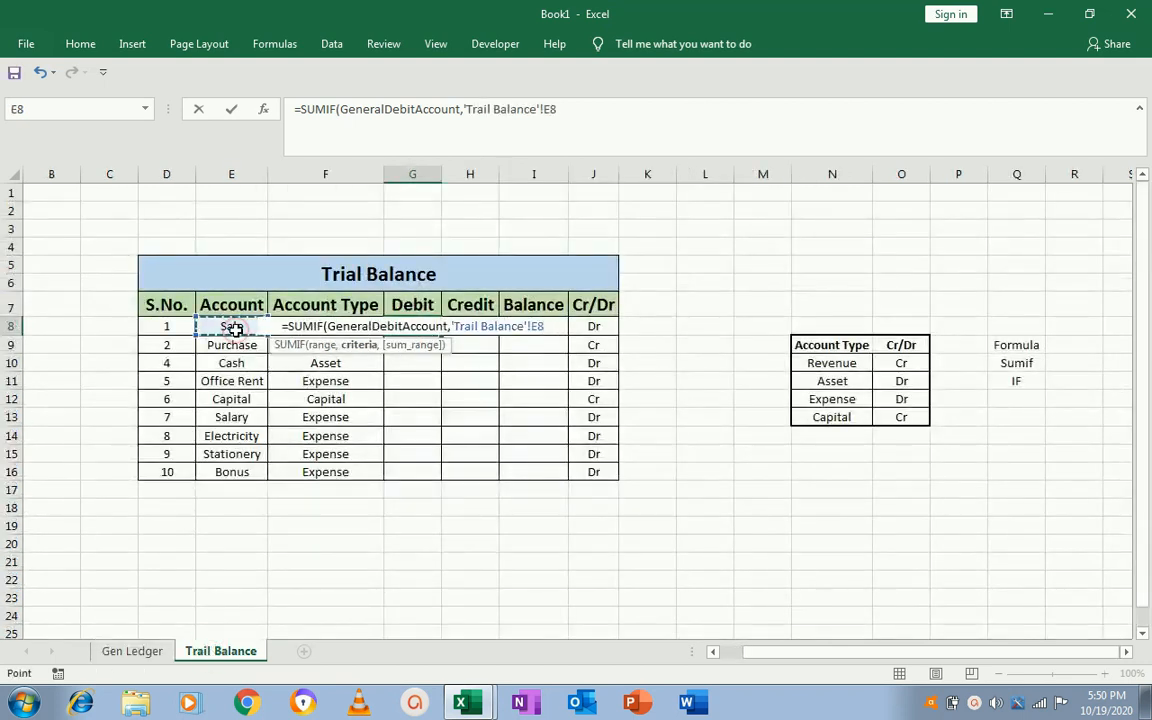
pyautogui.write(',')
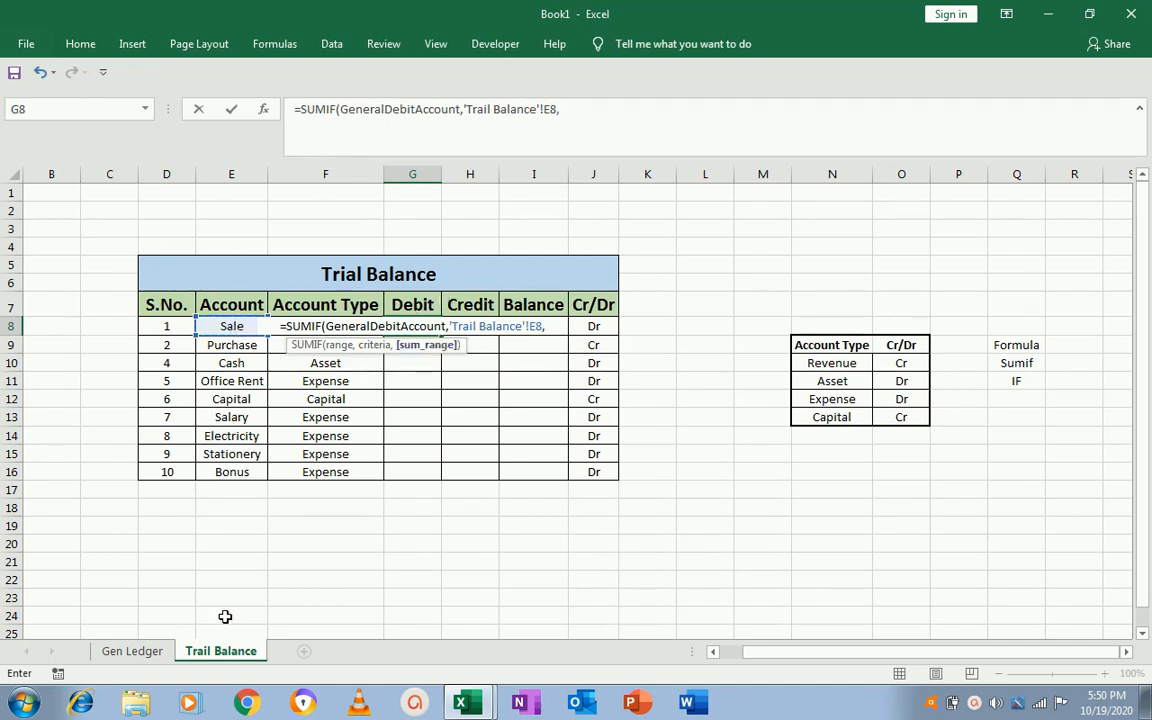
pyautogui.click(128, 651)
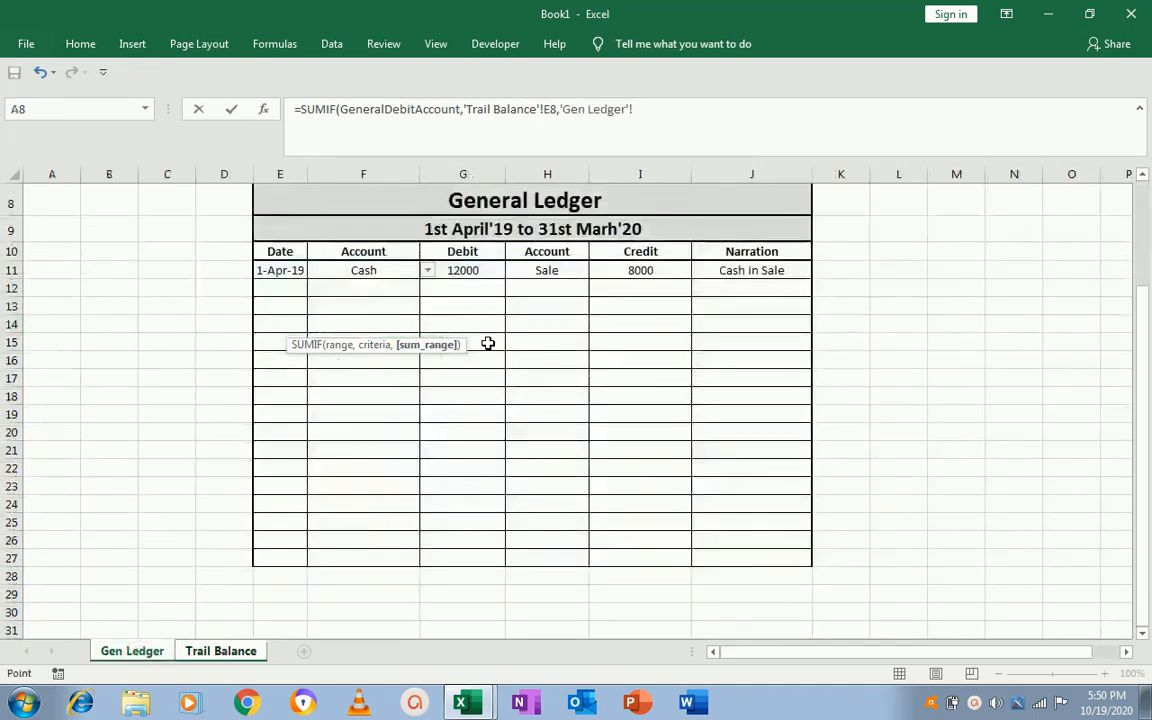
pyautogui.click(470, 270)
pyautogui.hotkey('shift', 'Down')
pyautogui.hotkey('shift', 'Down')
pyautogui.hotkey('shift', 'Down')
pyautogui.hotkey('shift', 'Down')
pyautogui.hotkey('shift', 'Down')
pyautogui.hotkey('shift', 'Down')
pyautogui.hotkey('shift', 'Down')
pyautogui.hotkey('shift', 'Down')
pyautogui.hotkey('shift', 'Down')
pyautogui.hotkey('shift', 'Down')
pyautogui.hotkey('shift', 'Down')
pyautogui.hotkey('shift', 'Down')
pyautogui.hotkey('shift', 'Down')
pyautogui.hotkey('shift', 'Down')
pyautogui.hotkey('shift', 'Down')
pyautogui.hotkey('shift', 'Down')
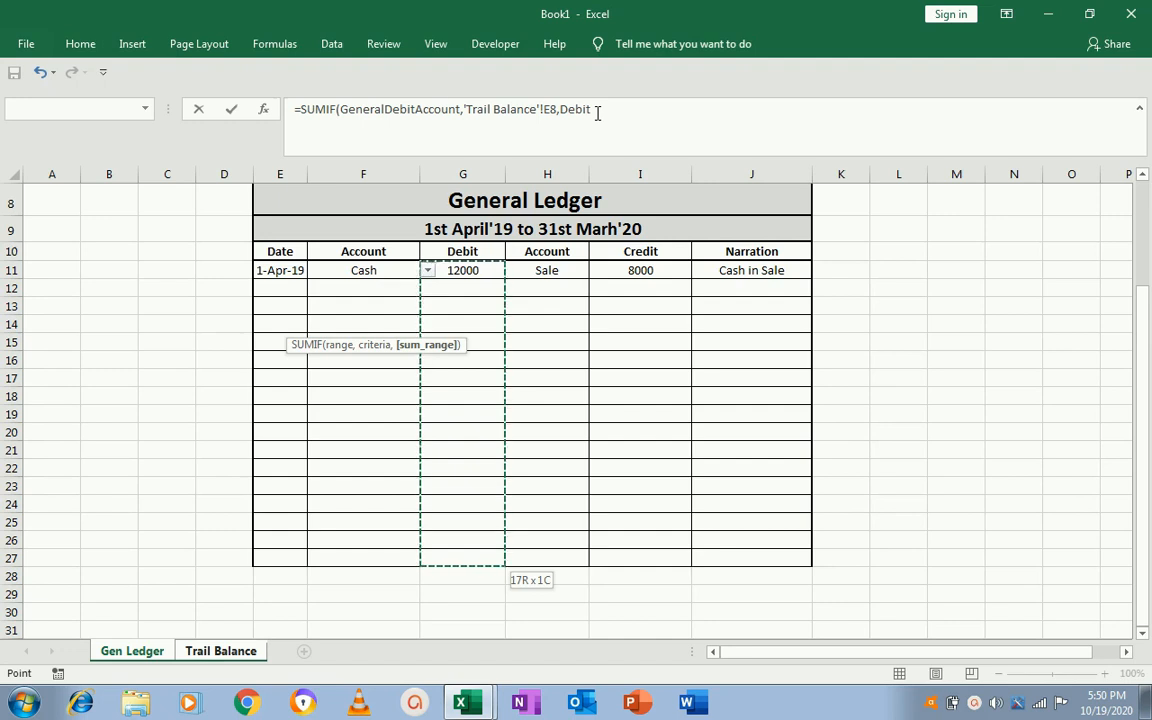
pyautogui.write(')')
pyautogui.press('Return')
pyautogui.press('Up')
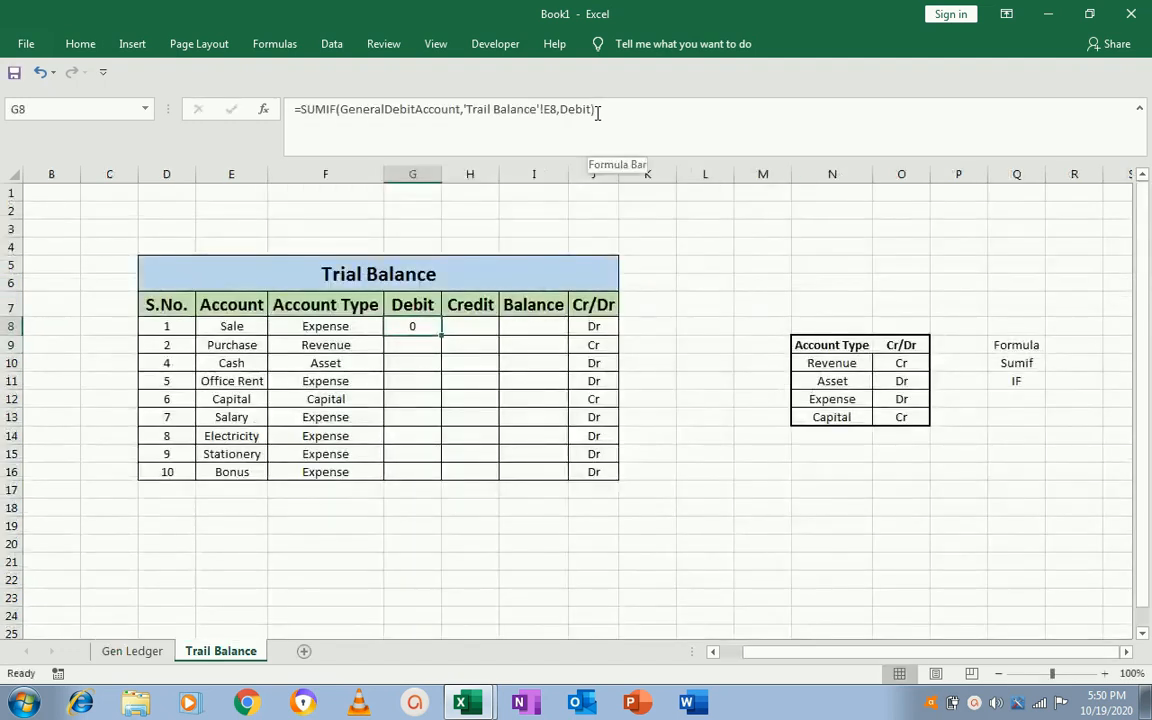
# - Copy the new SUMIF formula from G8 down the Debit column to the Bonus row, G16
pyautogui.hotkey('ctrl', 'c')
pyautogui.press('Left')
pyautogui.hotkey('ctrl', 'Down')
pyautogui.press('Right')
pyautogui.hotkey('shift', 'Up')
pyautogui.hotkey('shift', 'Up')
pyautogui.hotkey('shift', 'Up')
pyautogui.hotkey('shift', 'Up')
pyautogui.hotkey('shift', 'Up')
pyautogui.hotkey('shift', 'Up')
pyautogui.hotkey('shift', 'Up')
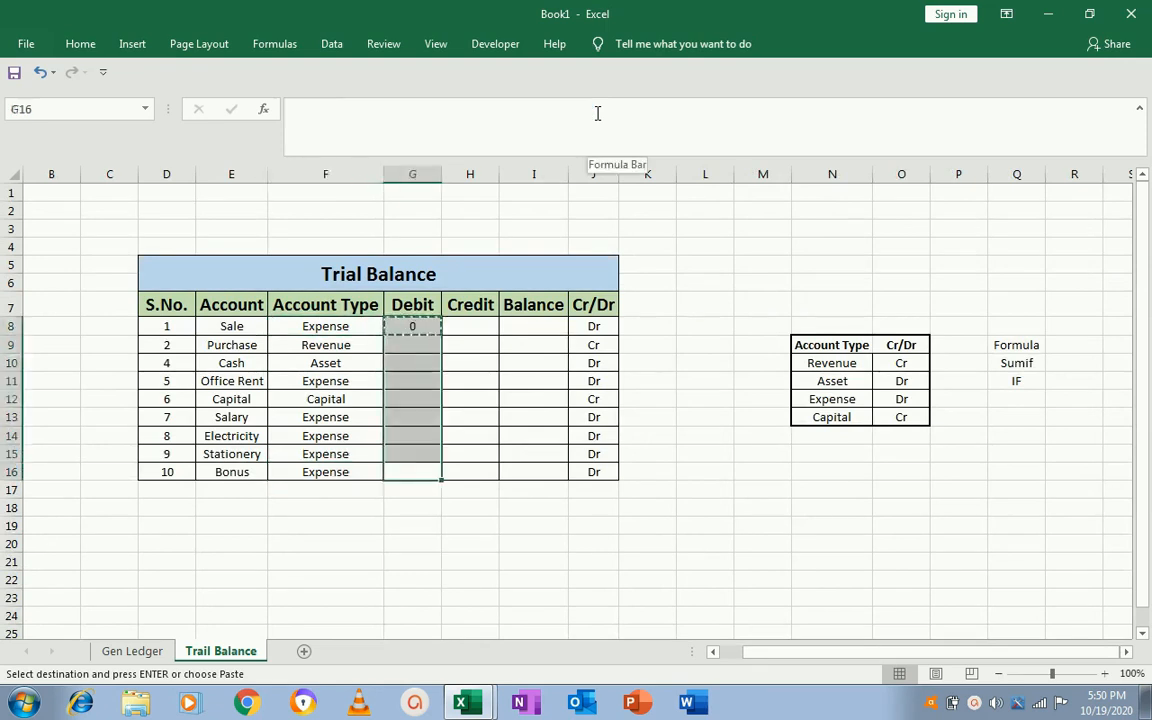
pyautogui.hotkey('ctrl', 'v')
pyautogui.press('Escape')
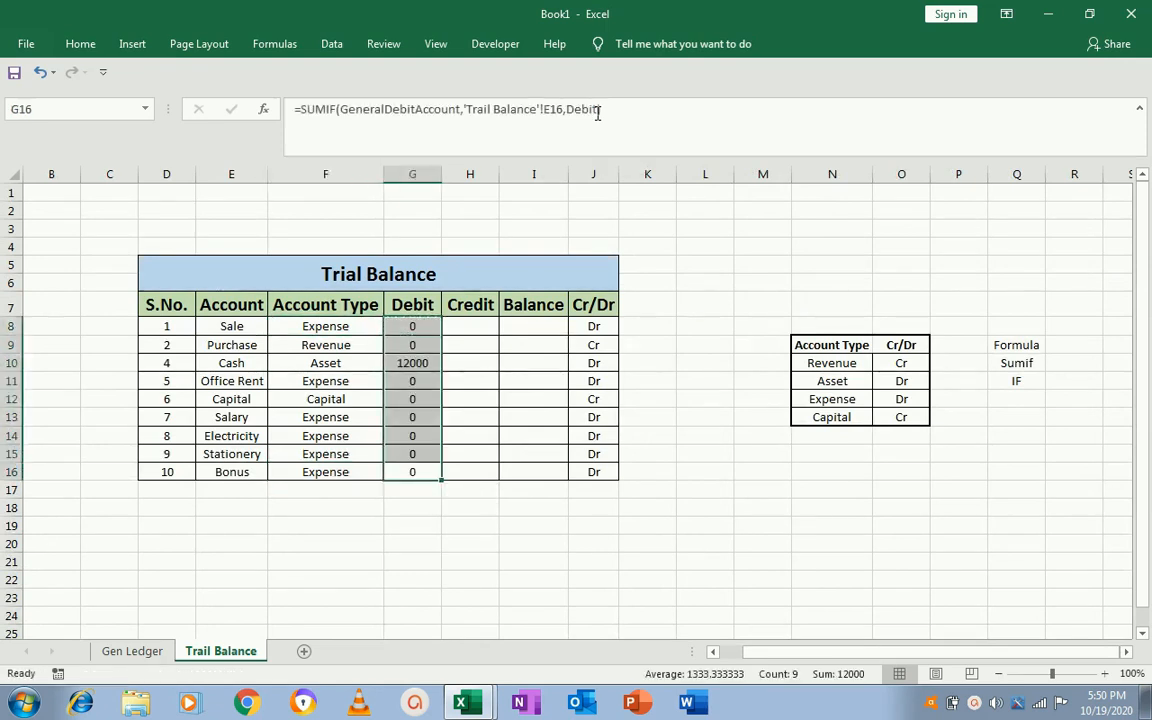
# - Compare the Cash account's Debit amount in G10 with its Gen Ledger entry, and select the first Credit cell, H8, of Trail Balance
pyautogui.press('Down')
pyautogui.press('Up')
pyautogui.press('Up')
pyautogui.press('Up')
pyautogui.press('Up')
pyautogui.press('Up')
pyautogui.press('Up')
pyautogui.press('Up')
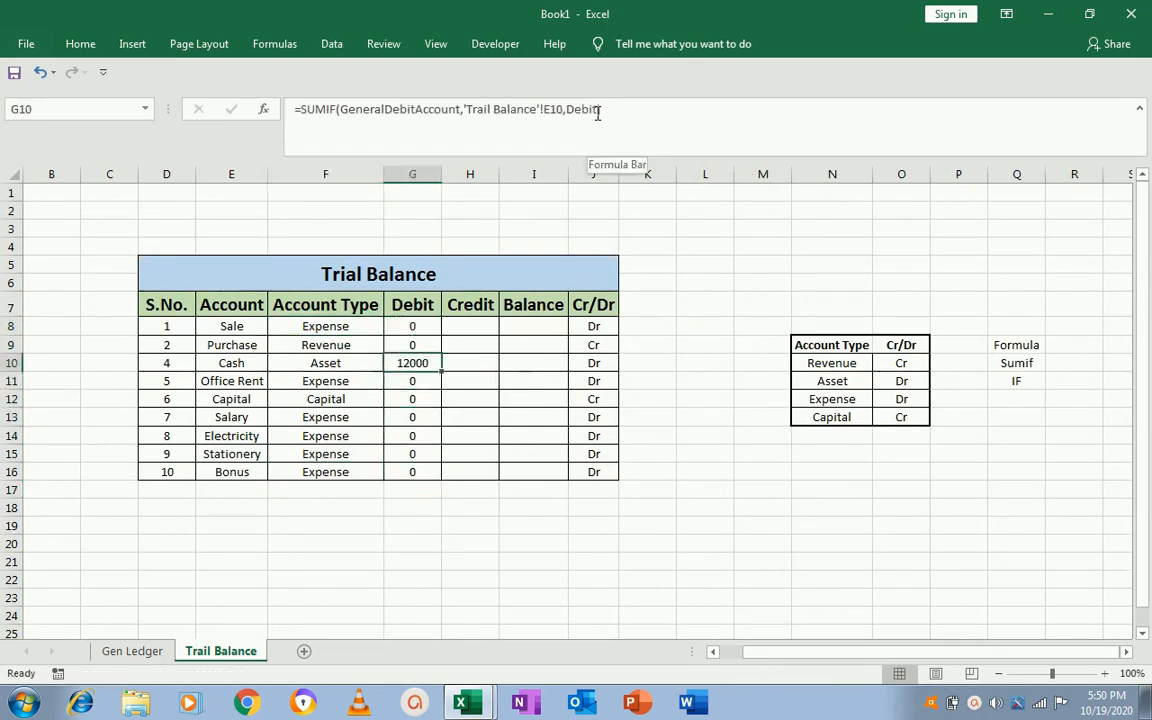
pyautogui.click(142, 651)
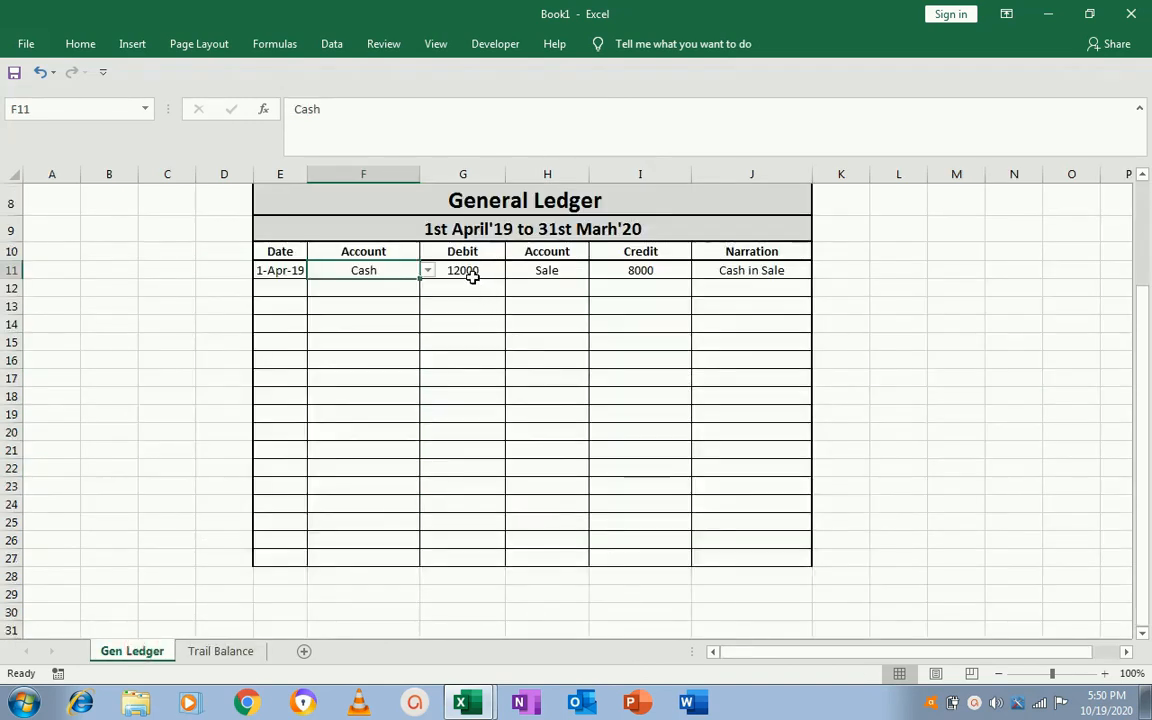
pyautogui.click(219, 652)
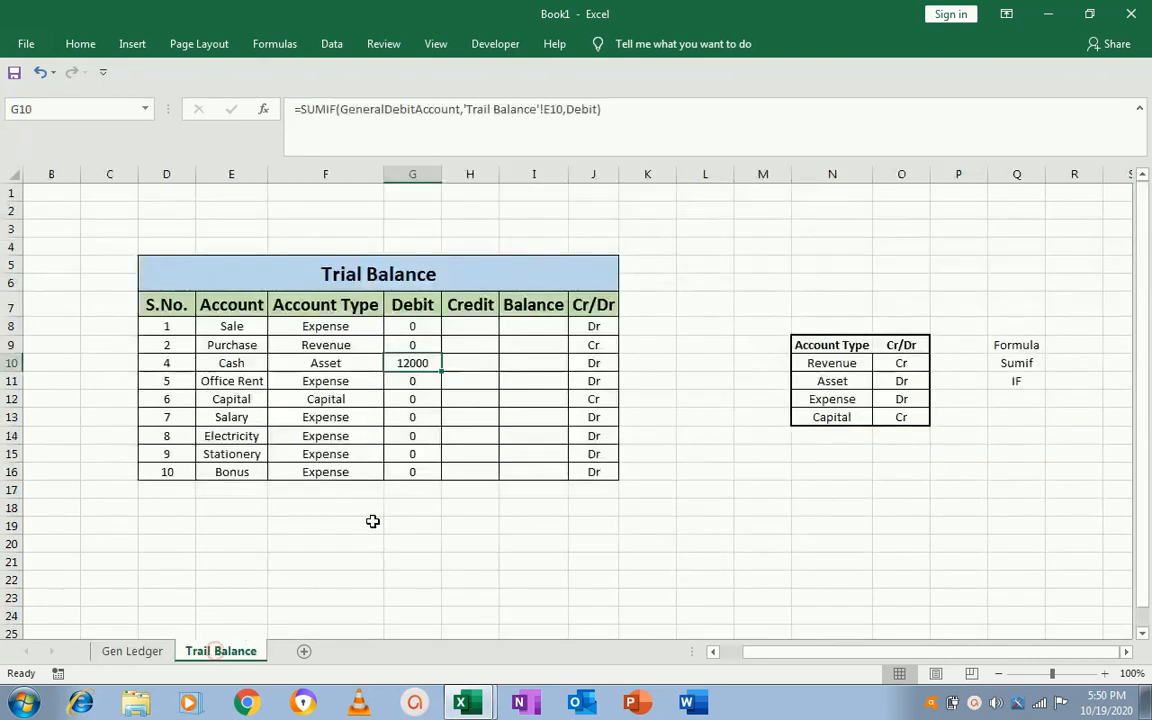
pyautogui.click(481, 327)
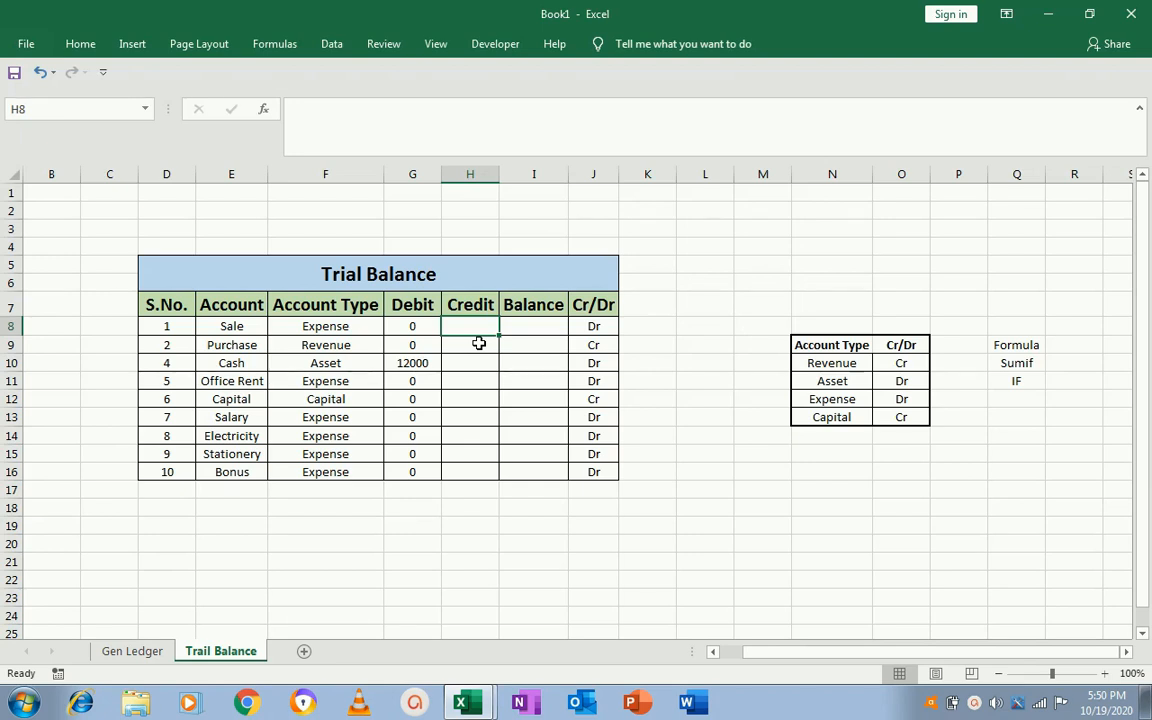
# - Begin a SUMIF in Trail Balance cell H8 with the Gen Ledger's credit account cells H11:H27 (GeneralCreditAccount) as its range
pyautogui.write('=sum')
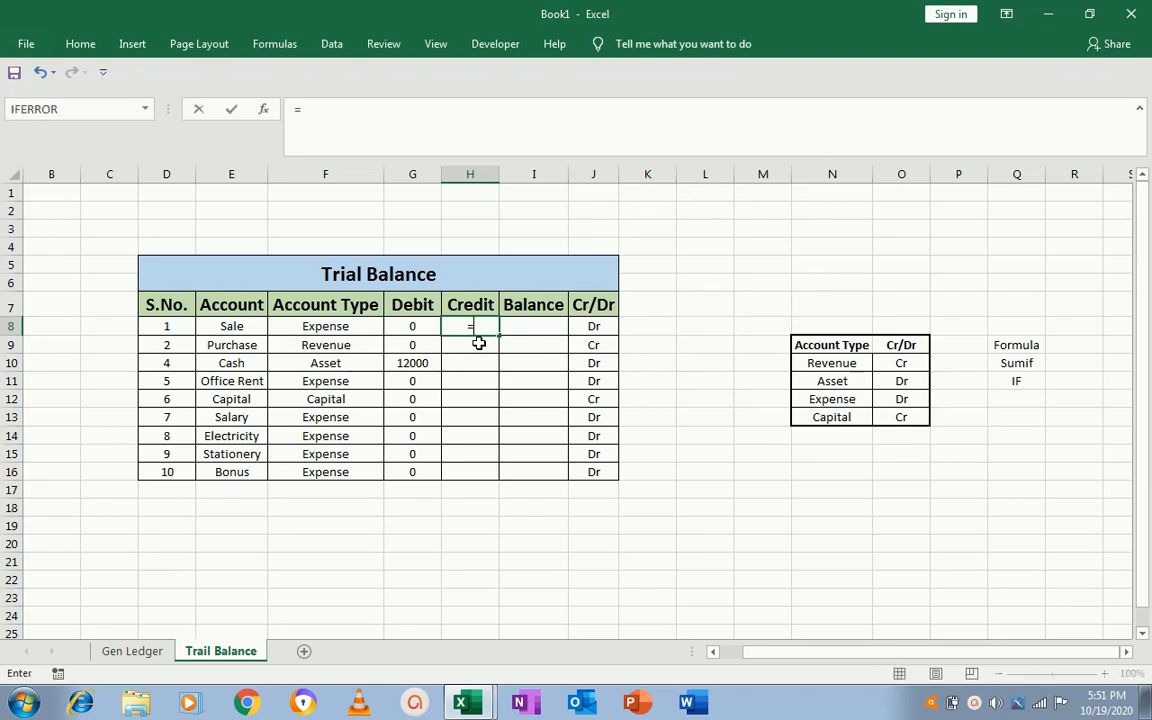
pyautogui.press('Down')
pyautogui.press('Tab')
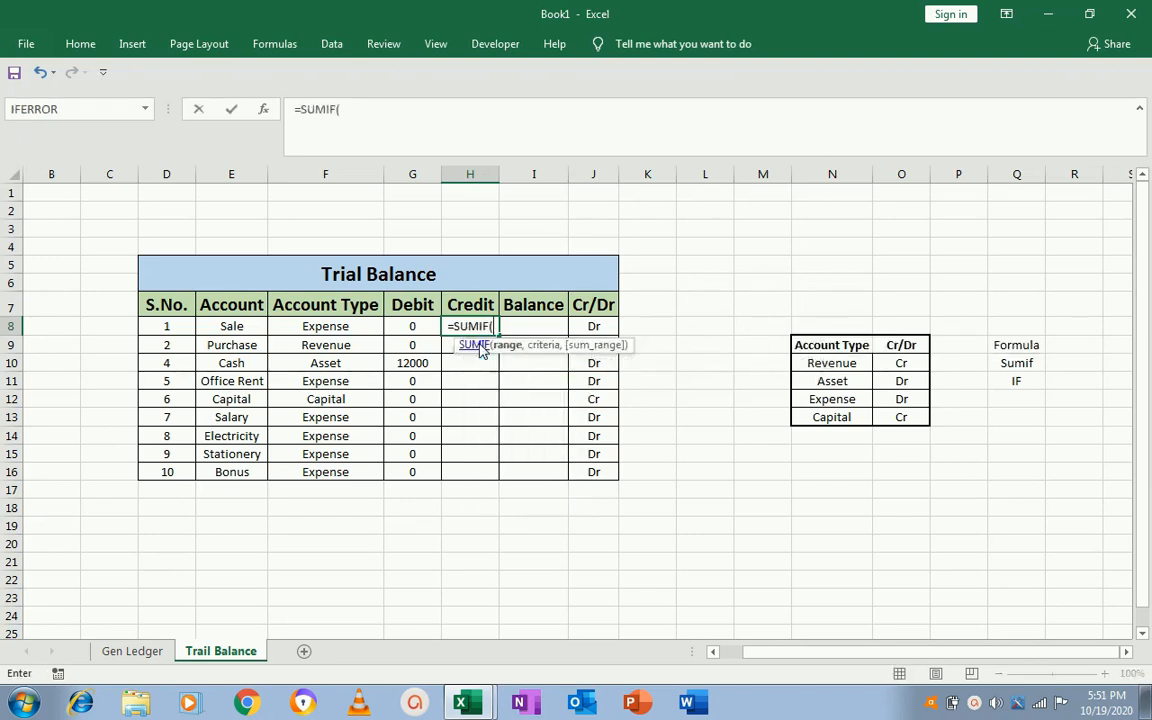
pyautogui.press('Left')
pyautogui.press('Left')
pyautogui.press('Left')
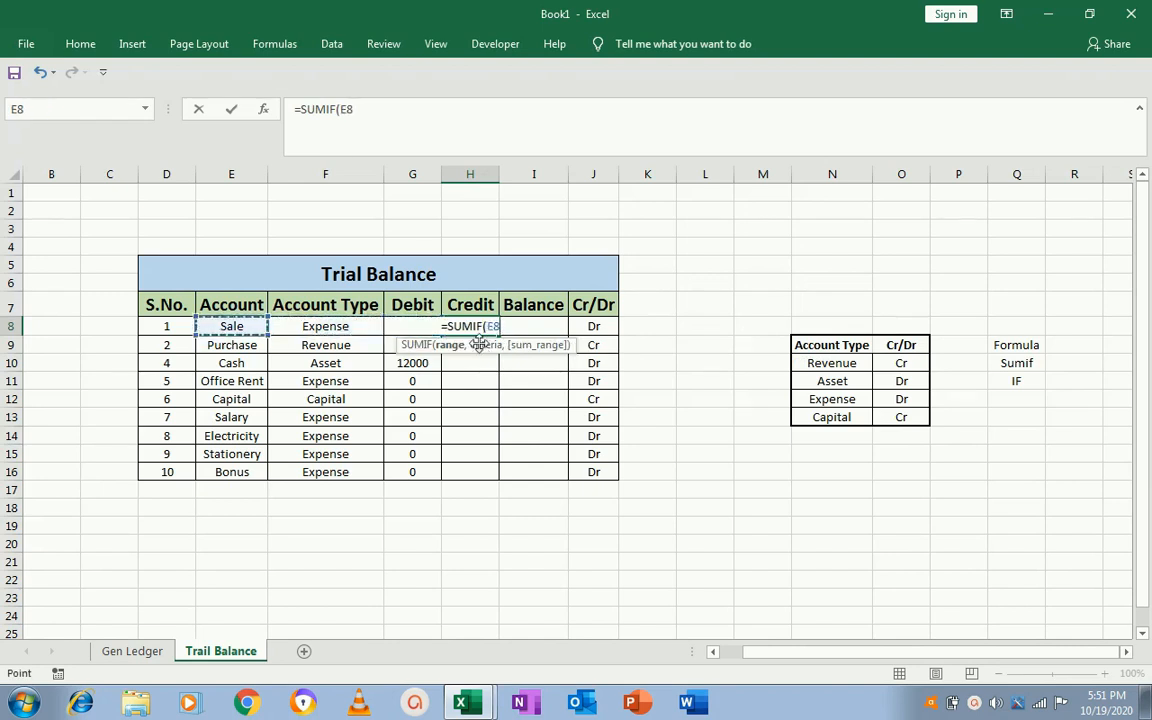
pyautogui.click(128, 652)
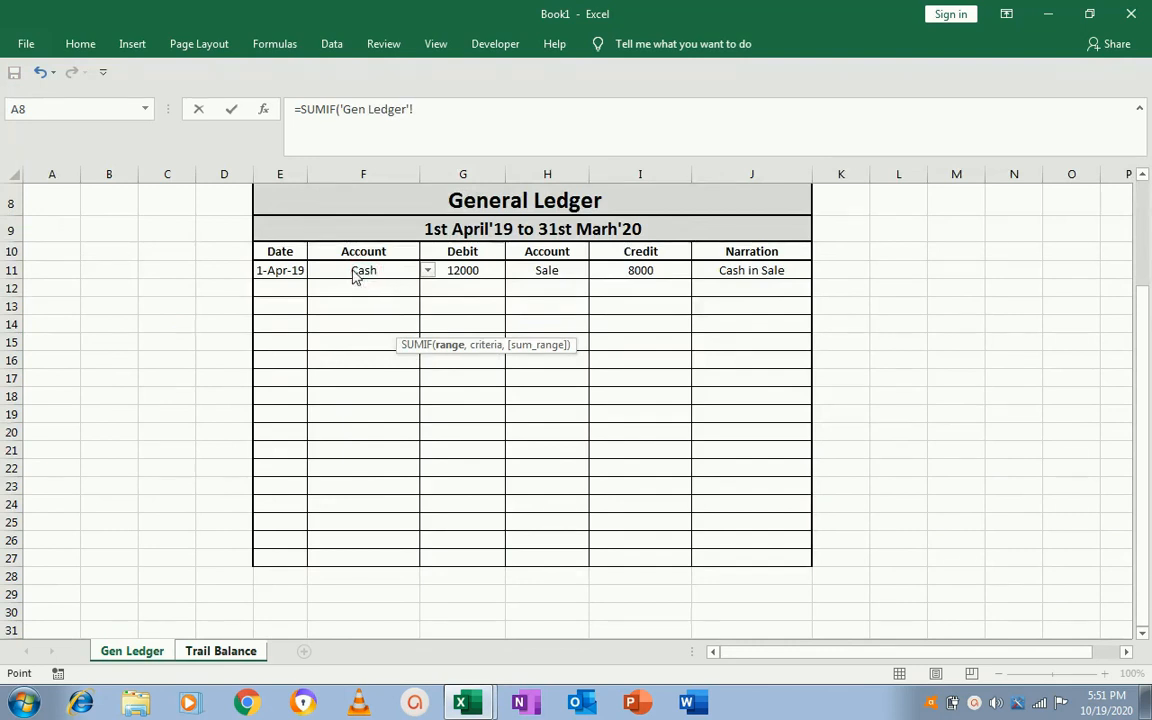
pyautogui.click(537, 273)
pyautogui.hotkey('shift', 'Down')
pyautogui.hotkey('shift', 'Down')
pyautogui.hotkey('shift', 'Down')
pyautogui.hotkey('shift', 'Down')
pyautogui.hotkey('shift', 'Down')
pyautogui.hotkey('shift', 'Down')
pyautogui.hotkey('shift', 'Down')
pyautogui.hotkey('shift', 'Down')
pyautogui.hotkey('shift', 'Down')
pyautogui.hotkey('shift', 'Down')
pyautogui.hotkey('shift', 'Down')
pyautogui.hotkey('shift', 'Down')
pyautogui.hotkey('shift', 'Down')
pyautogui.hotkey('shift', 'Down')
pyautogui.hotkey('shift', 'Down')
pyautogui.hotkey('shift', 'Down')
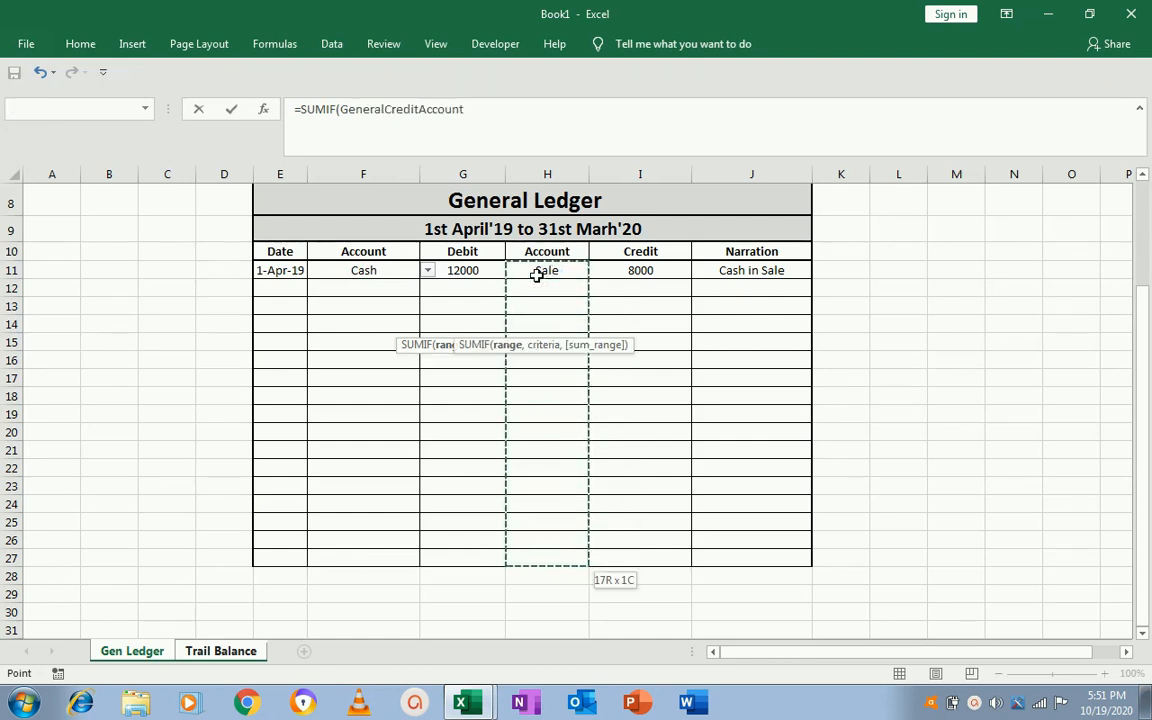
pyautogui.write(',')
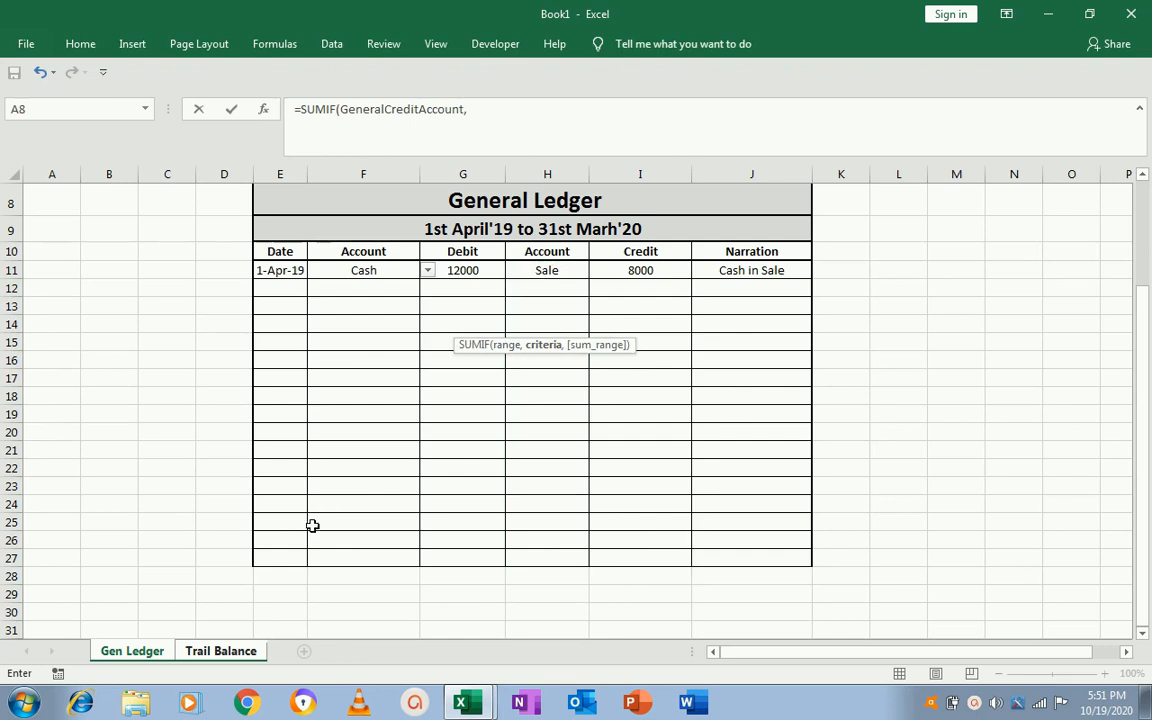
# - Finish the H8 SUMIF with Trail Balance cell E8 as criteria and ledger cells I11:I27 (Credit) as sum range
pyautogui.click(218, 651)
pyautogui.click(229, 326)
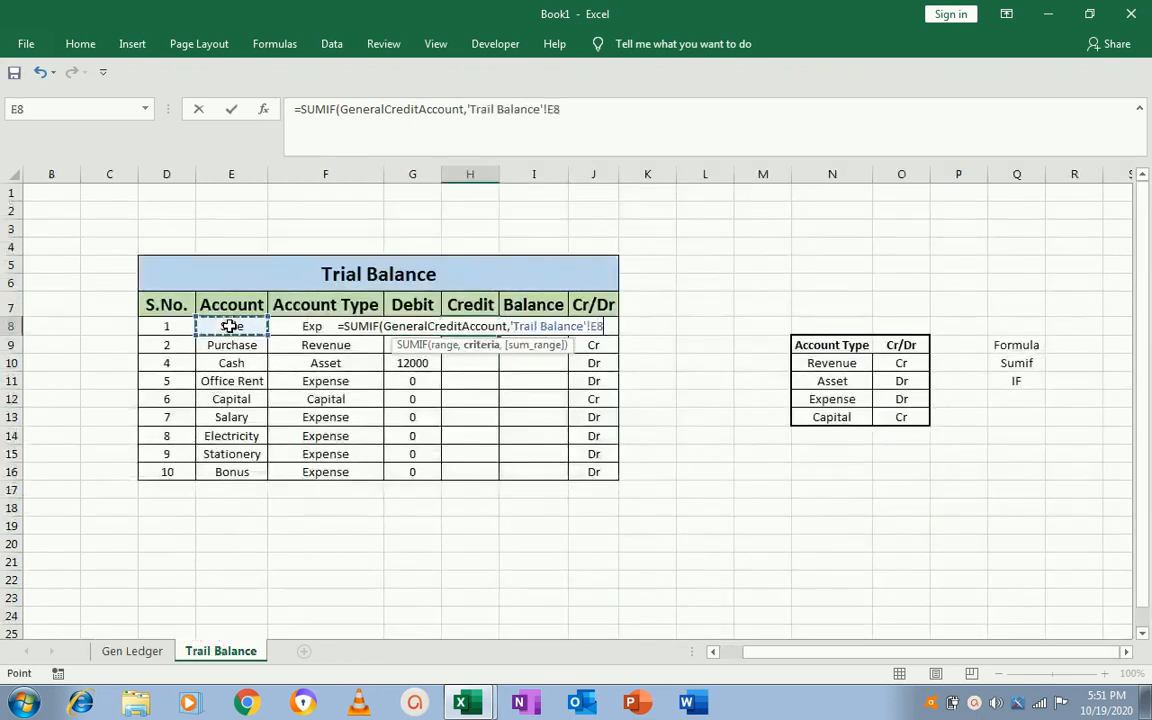
pyautogui.write(',')
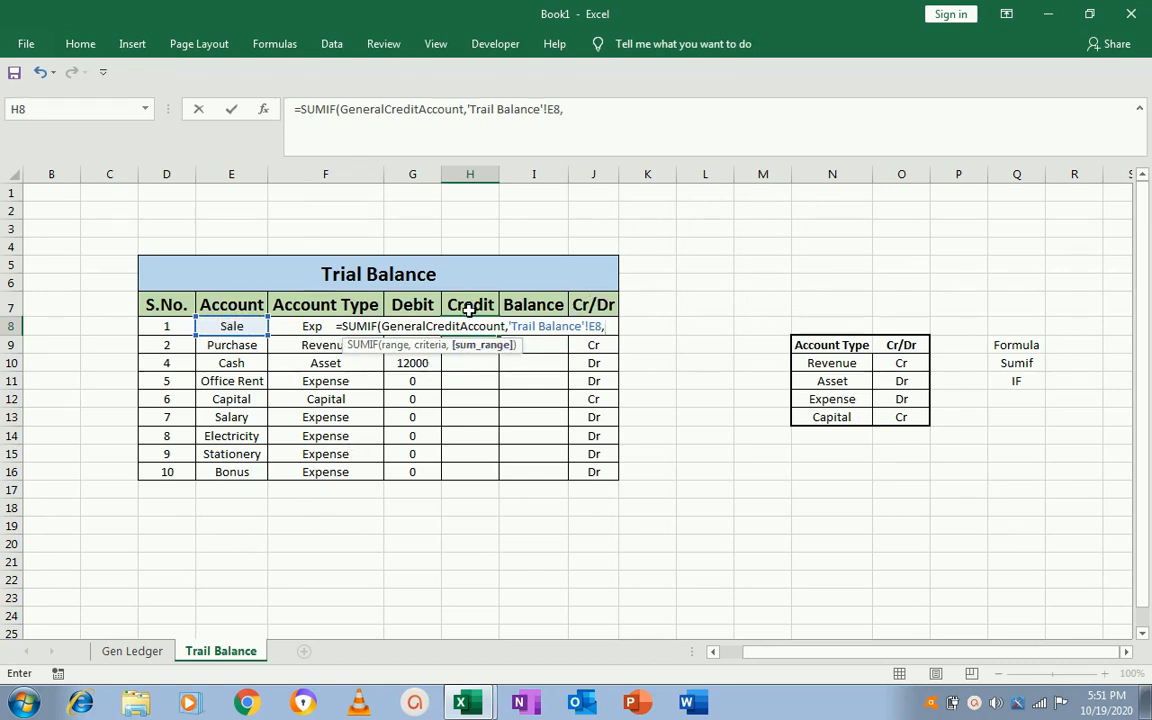
pyautogui.click(138, 656)
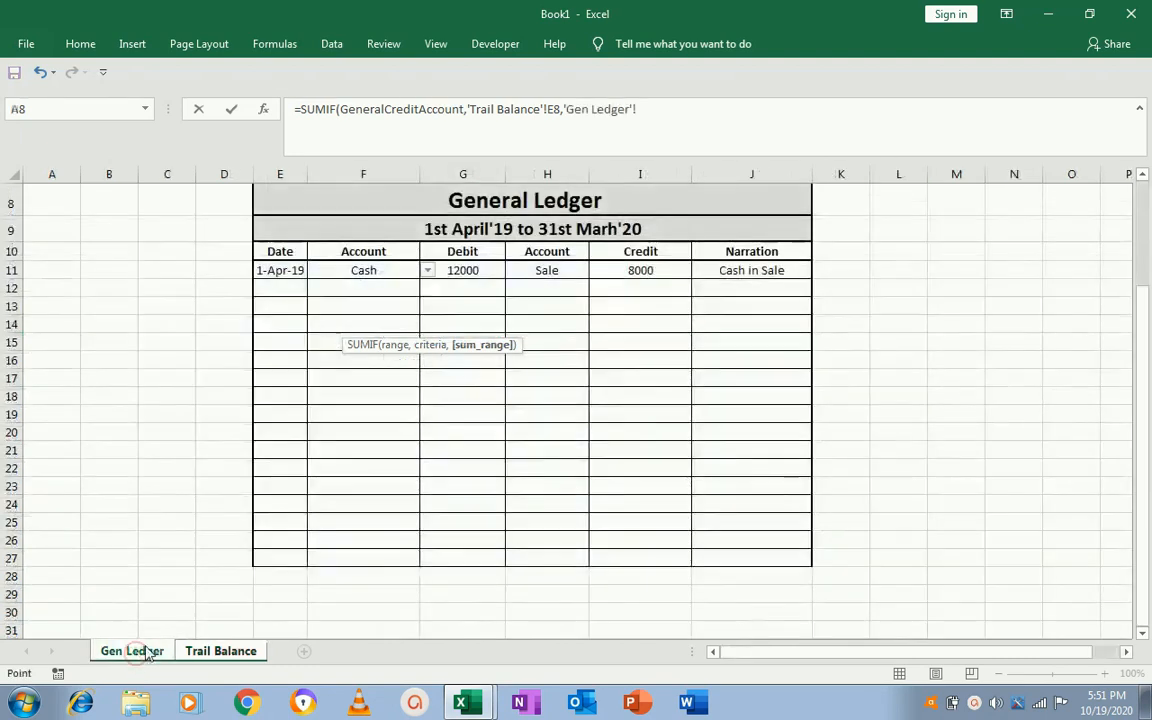
pyautogui.click(645, 278)
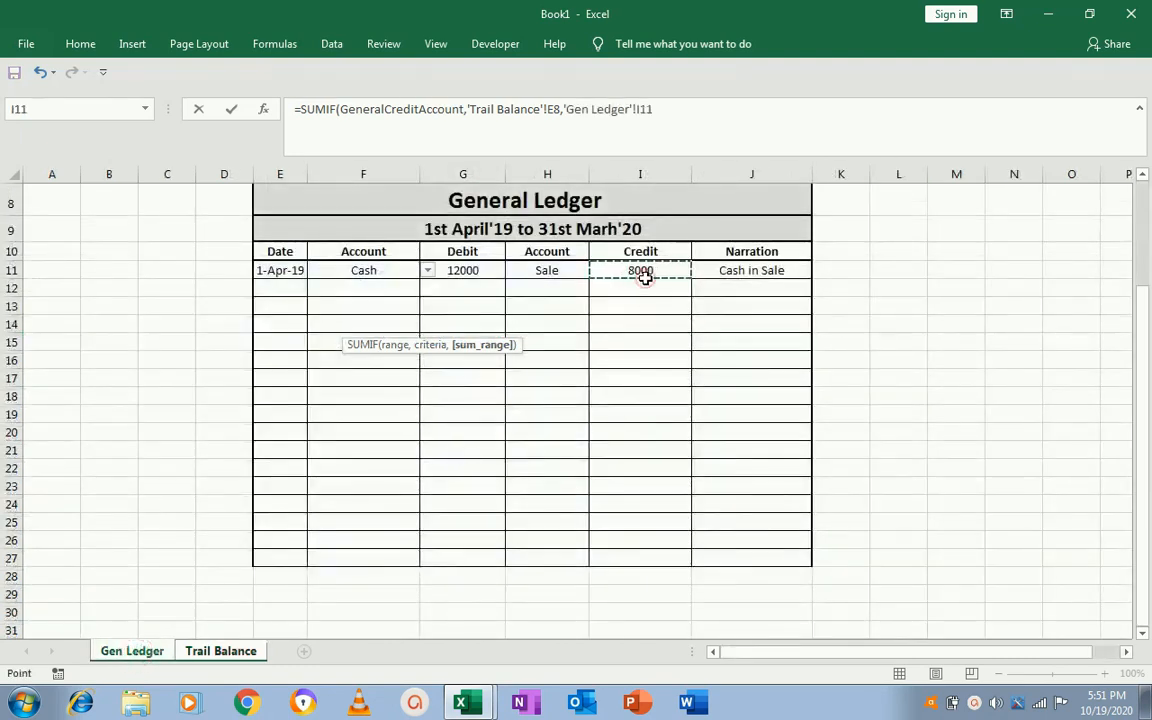
pyautogui.hotkey('shift', 'Down')
pyautogui.hotkey('shift', 'Down')
pyautogui.hotkey('shift', 'Down')
pyautogui.hotkey('shift', 'Down')
pyautogui.hotkey('shift', 'Down')
pyautogui.hotkey('shift', 'Down')
pyautogui.hotkey('shift', 'Down')
pyautogui.hotkey('shift', 'Down')
pyautogui.hotkey('shift', 'Down')
pyautogui.hotkey('shift', 'Down')
pyautogui.hotkey('shift', 'Down')
pyautogui.hotkey('shift', 'Down')
pyautogui.hotkey('shift', 'Down')
pyautogui.hotkey('shift', 'Down')
pyautogui.hotkey('shift', 'Down')
pyautogui.hotkey('shift', 'Down')
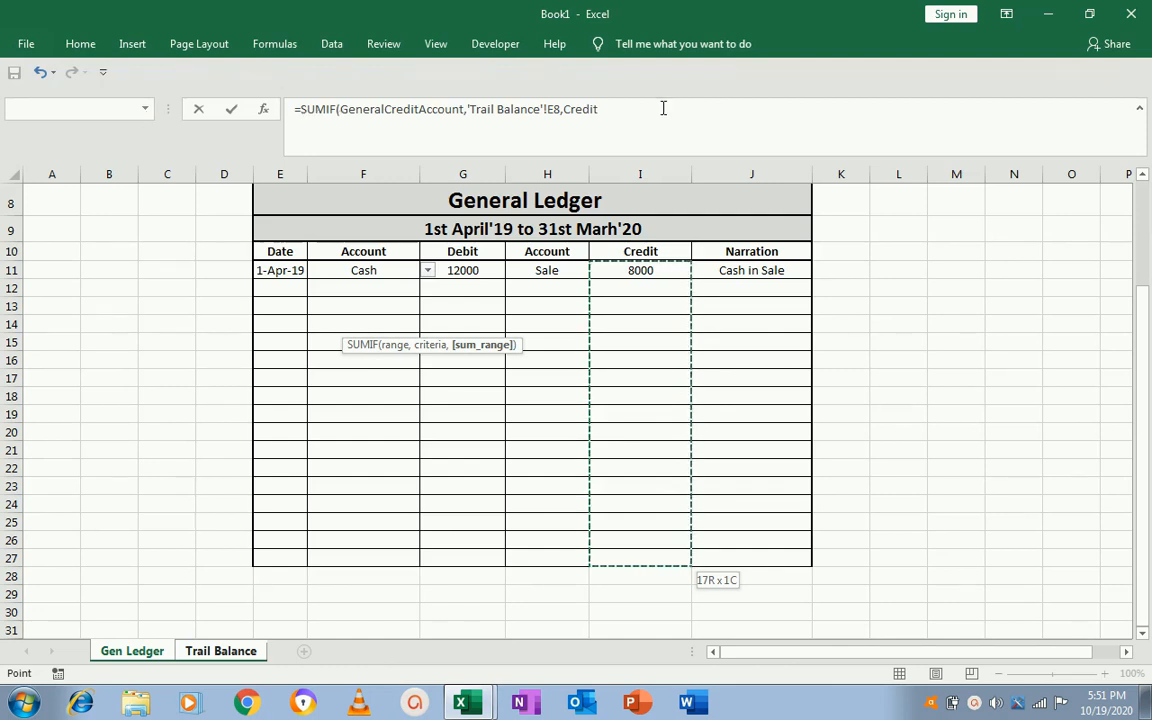
pyautogui.write(')')
pyautogui.press('Return')
pyautogui.press('Up')
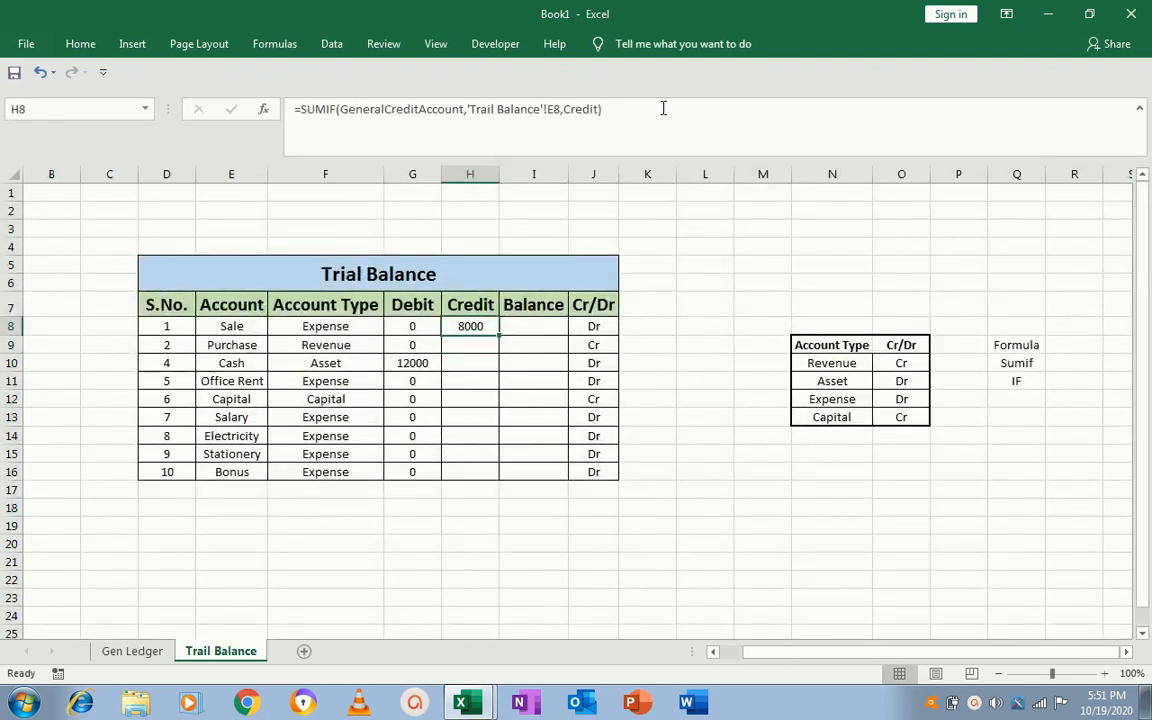
# - Copy the SUMIF formula from H8 down the Credit column to the Bonus row, H16
pyautogui.hotkey('ctrl', 'c')
pyautogui.press('Down')
pyautogui.press('Down')
pyautogui.press('Down')
pyautogui.press('Down')
pyautogui.press('Down')
pyautogui.press('Down')
pyautogui.press('Down')
pyautogui.press('Down')
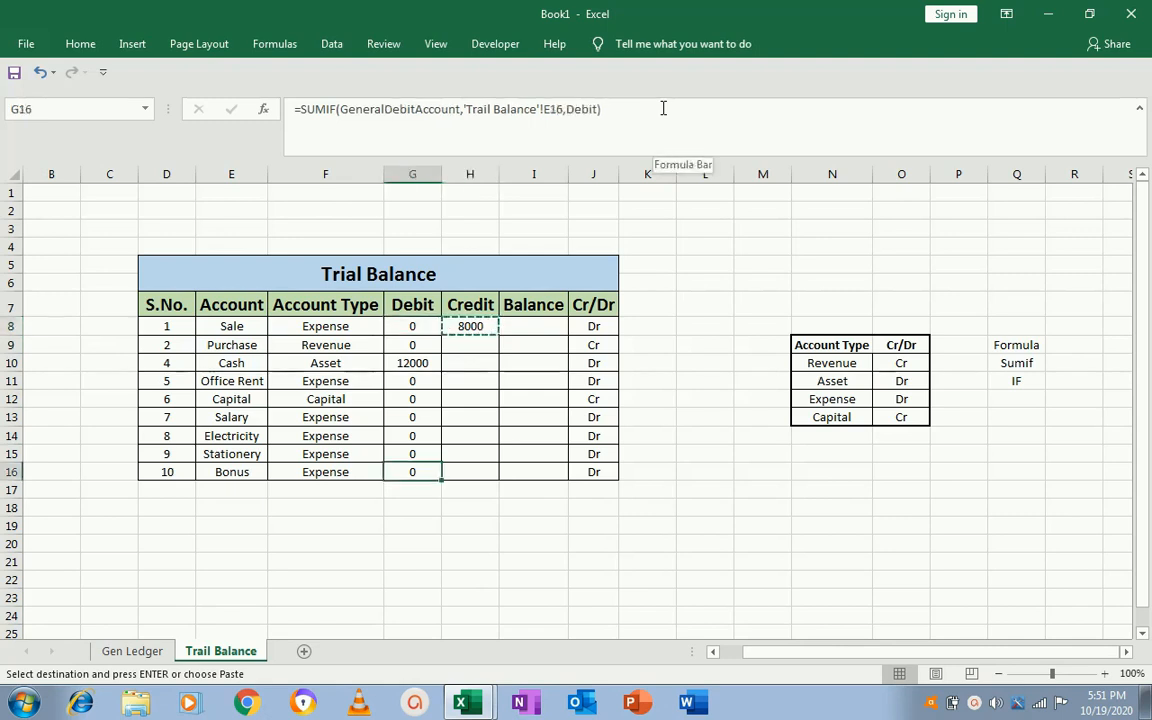
pyautogui.hotkey('shift', 'Up')
pyautogui.hotkey('shift', 'Up')
pyautogui.hotkey('shift', 'Up')
pyautogui.hotkey('shift', 'Up')
pyautogui.hotkey('shift', 'Up')
pyautogui.hotkey('shift', 'Up')
pyautogui.hotkey('shift', 'Up')
pyautogui.hotkey('ctrl', 'v')
pyautogui.press('Escape')
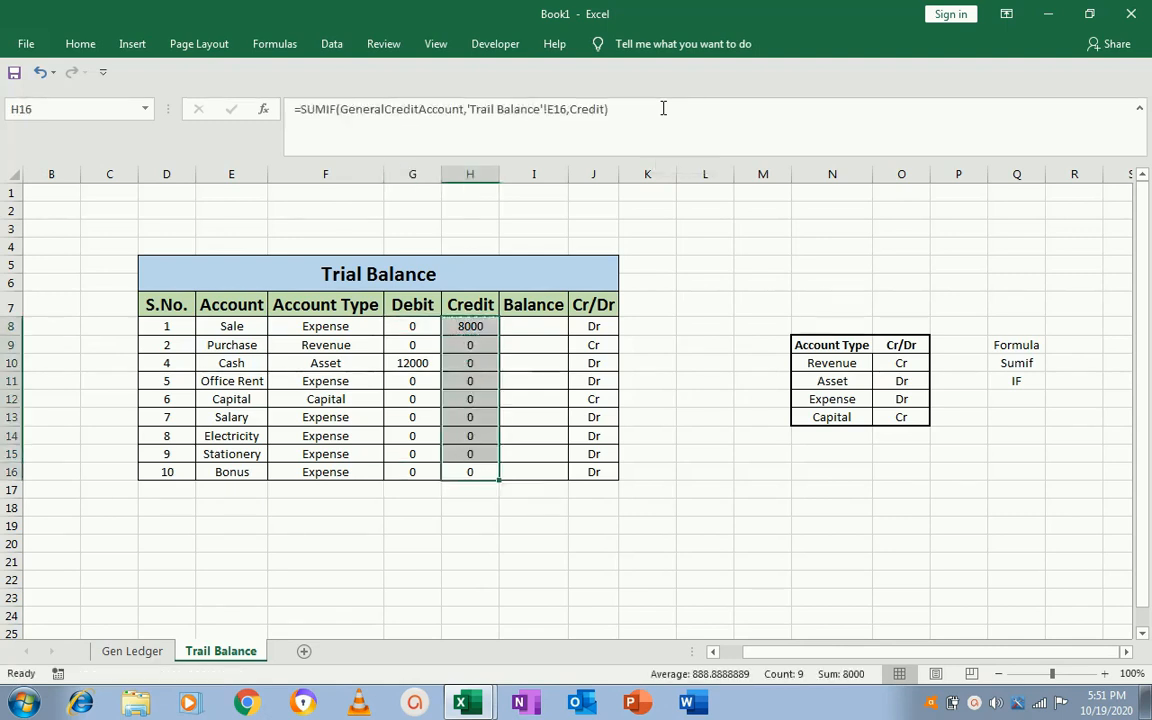
# - Compare the Sale account's Credit amount and the Cash account's Debit amount in Trail Balance with the Gen Ledger entry
pyautogui.hotkey('ctrl', 'Up')
pyautogui.press('Down')
pyautogui.press('Left')
pyautogui.press('Right')
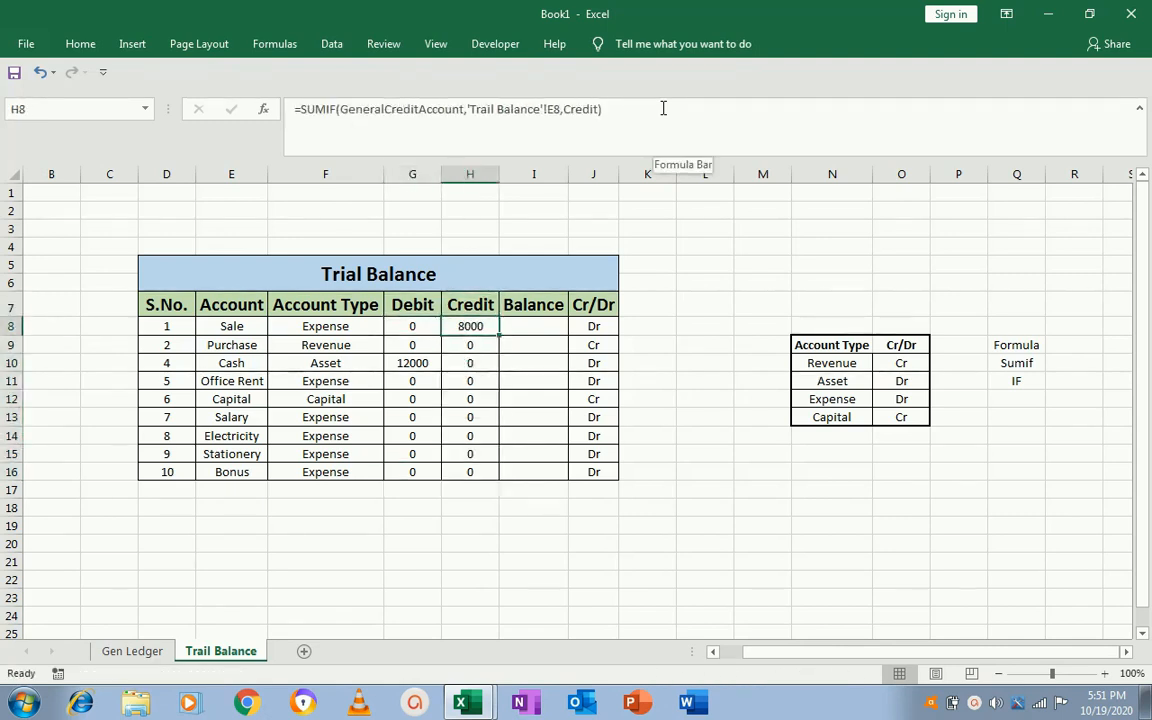
pyautogui.click(131, 651)
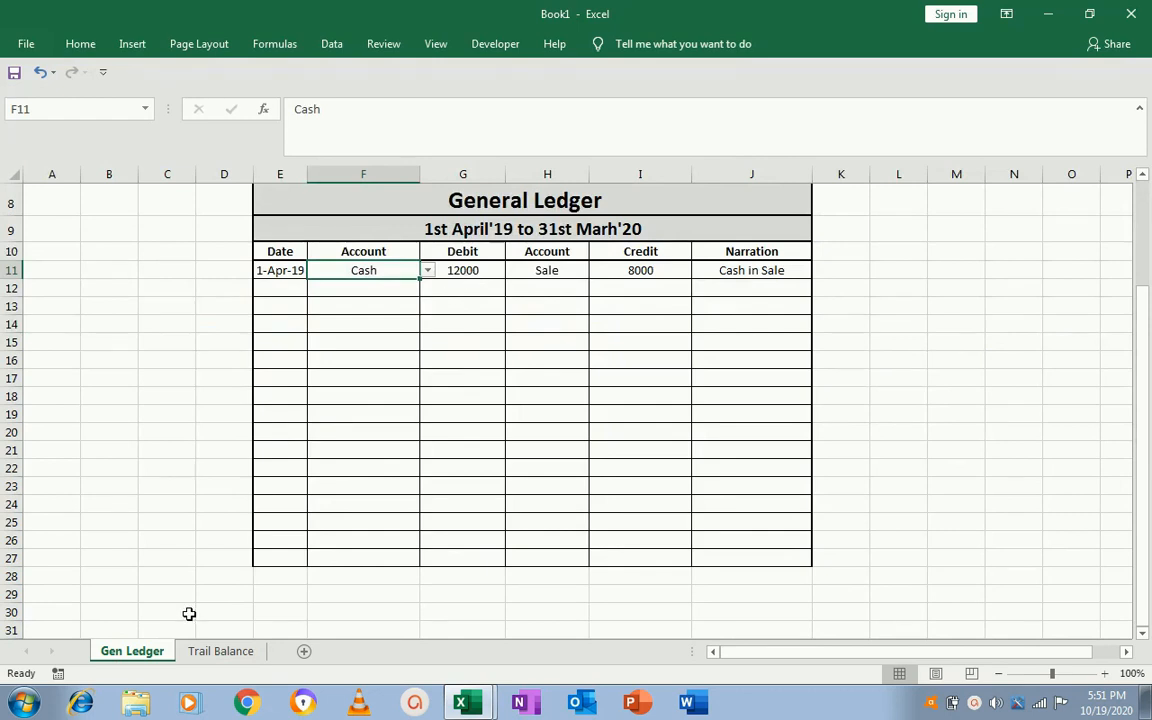
pyautogui.click(201, 651)
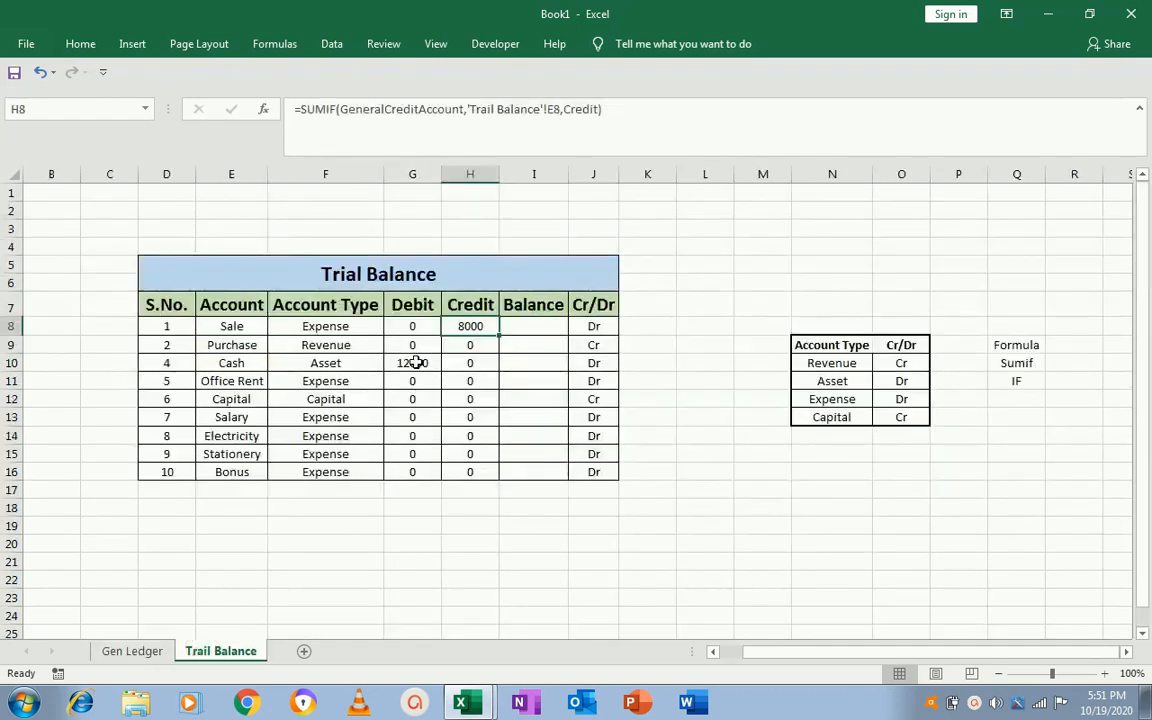
pyautogui.click(132, 651)
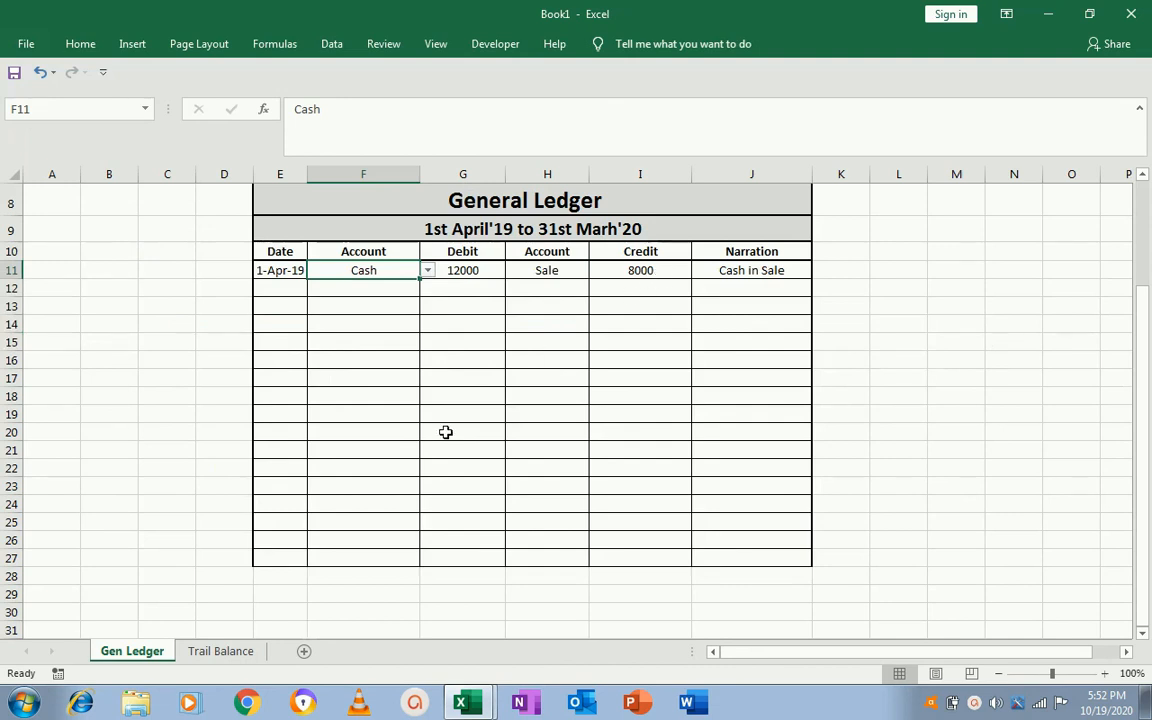
pyautogui.click(238, 652)
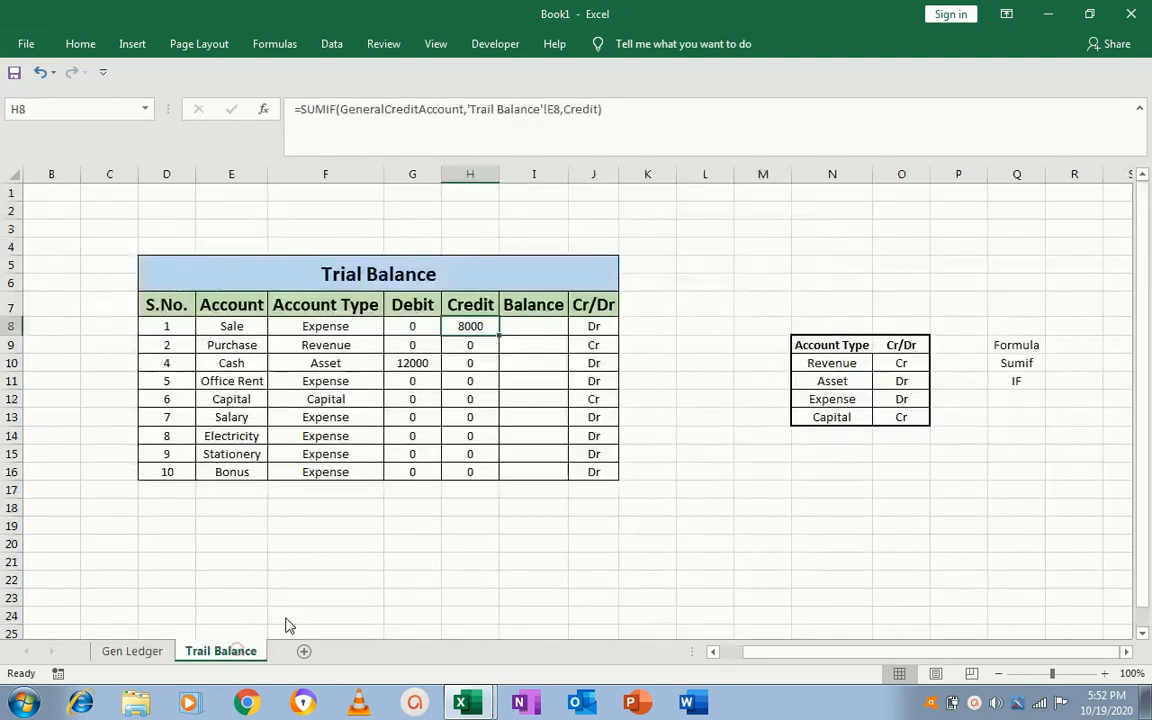
pyautogui.click(526, 335)
pyautogui.press('Left')
pyautogui.press('Left')
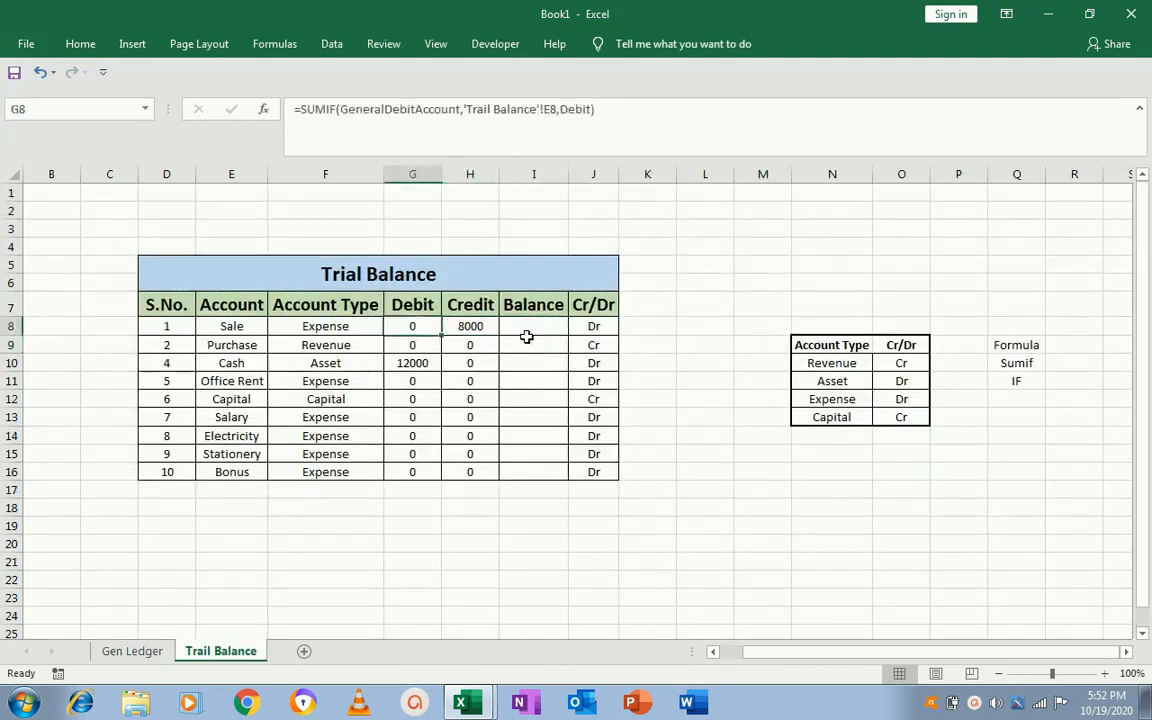
# - Review the Gen Ledger cells covered by the named ranges Credit, Debit, GeneralCreditAccount and GeneralDebitAccount
pyautogui.click(136, 652)
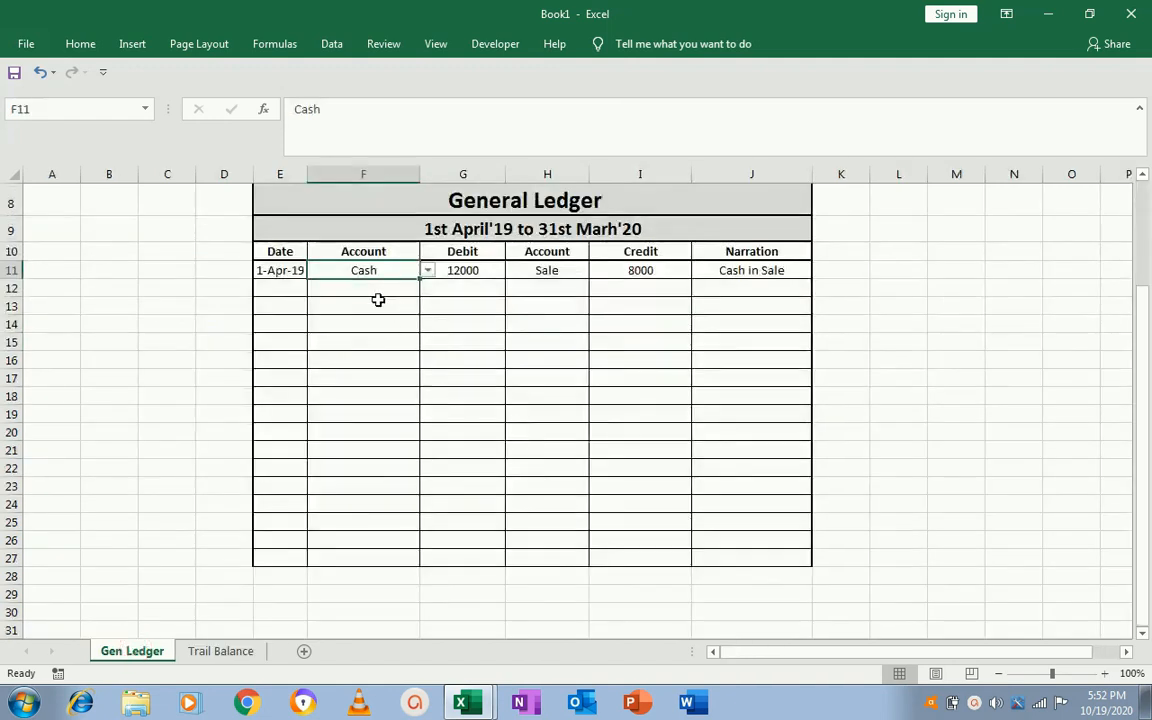
pyautogui.click(145, 110)
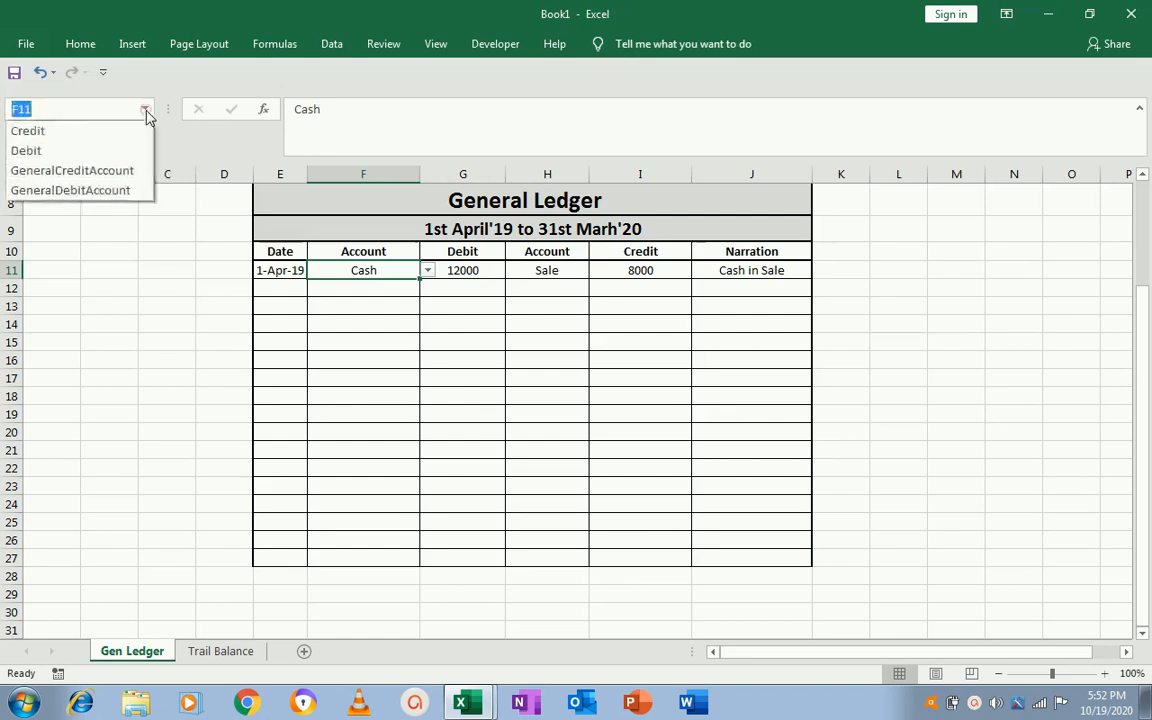
pyautogui.click(89, 131)
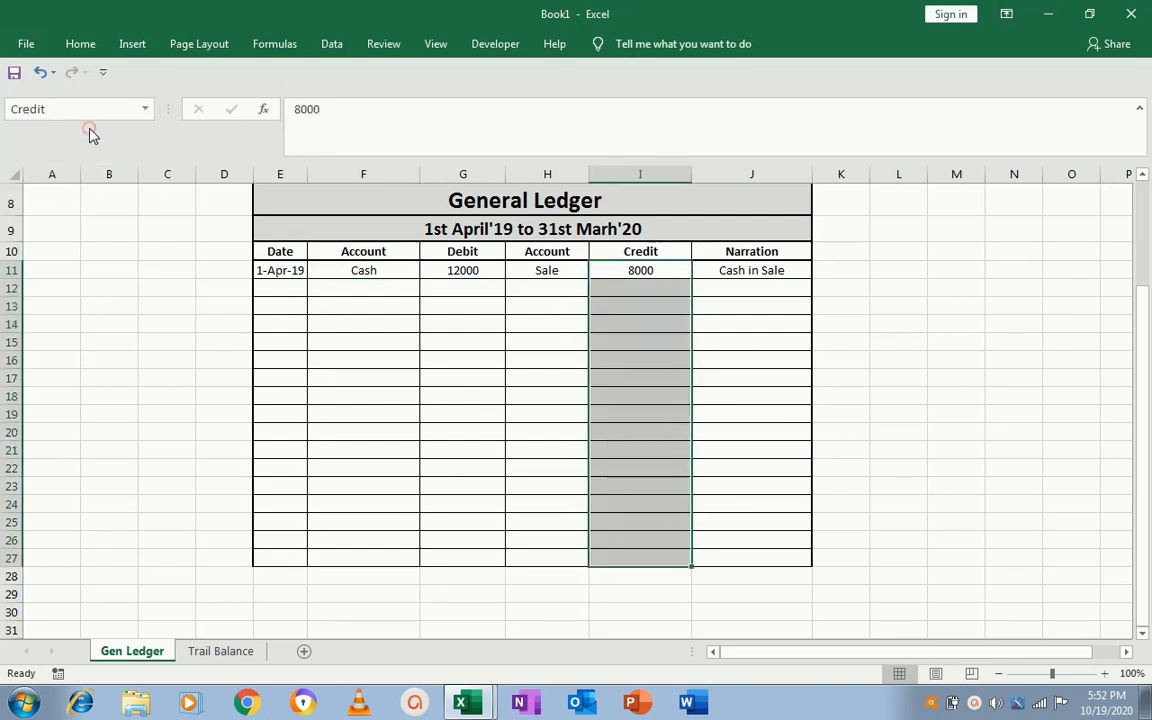
pyautogui.click(145, 109)
pyautogui.click(61, 153)
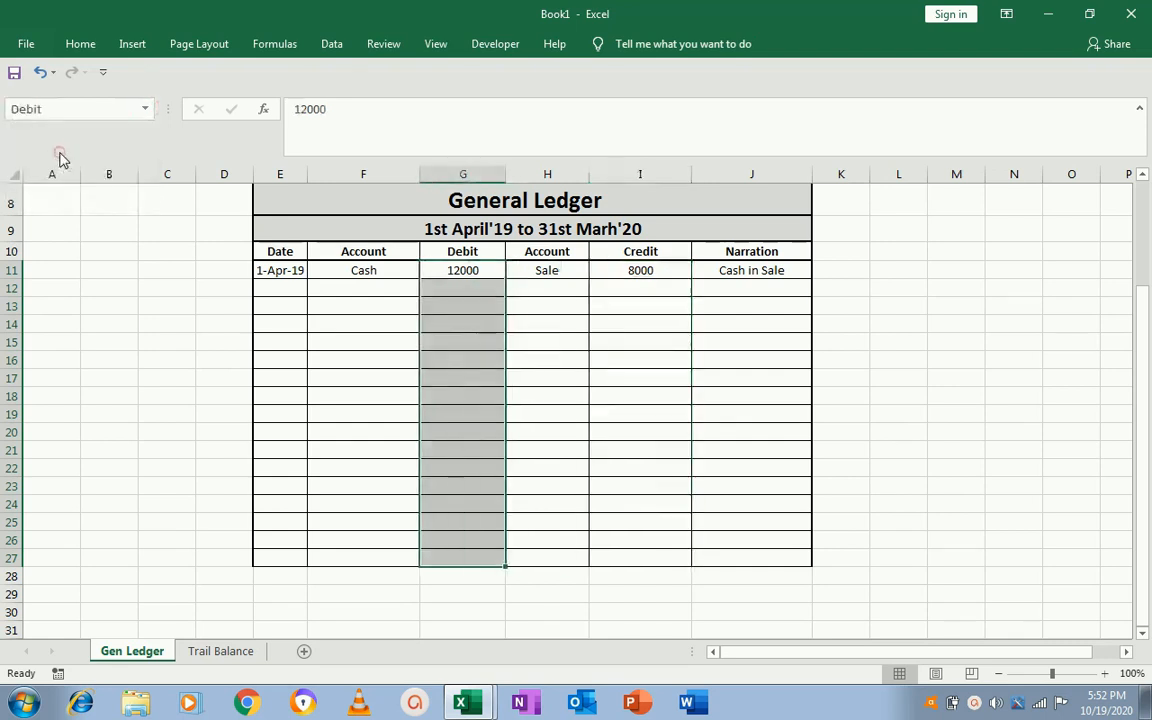
pyautogui.click(145, 109)
pyautogui.click(78, 172)
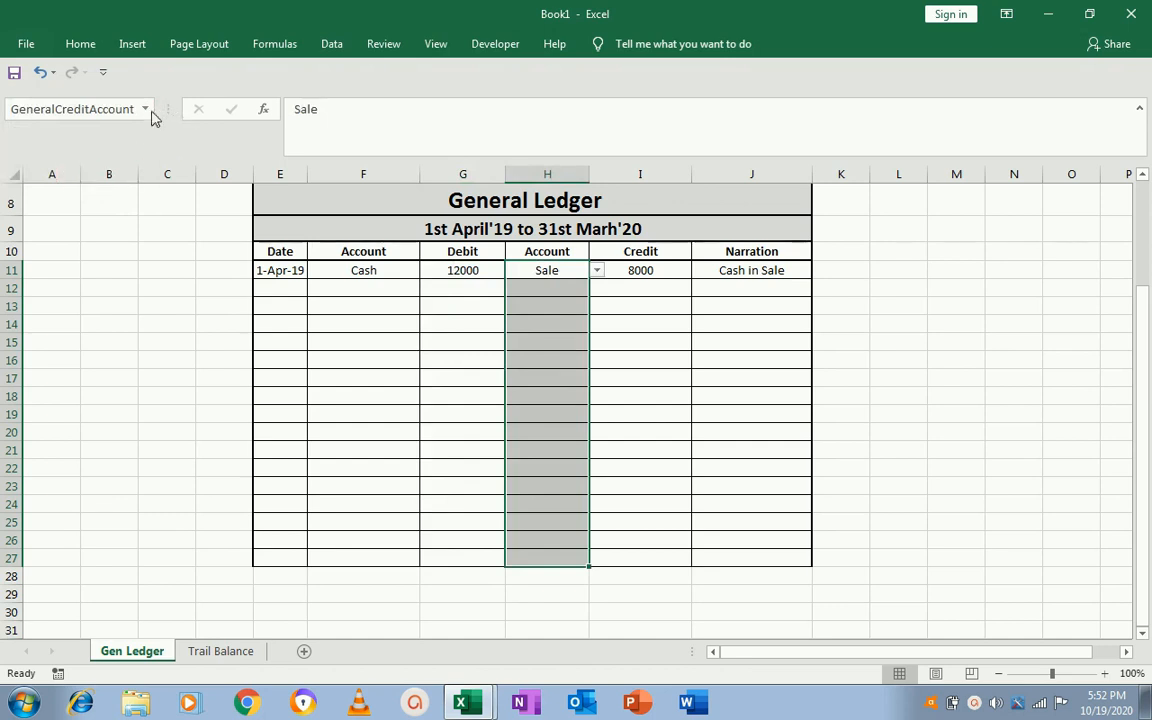
pyautogui.click(145, 109)
pyautogui.click(91, 193)
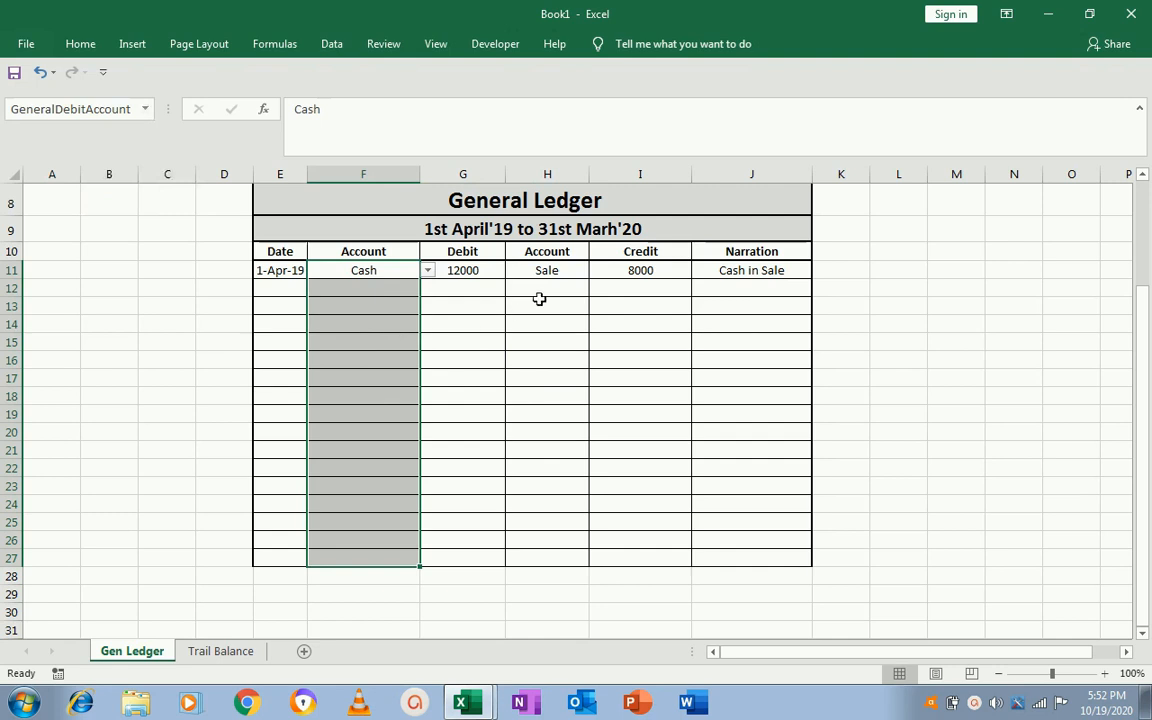
pyautogui.click(554, 273)
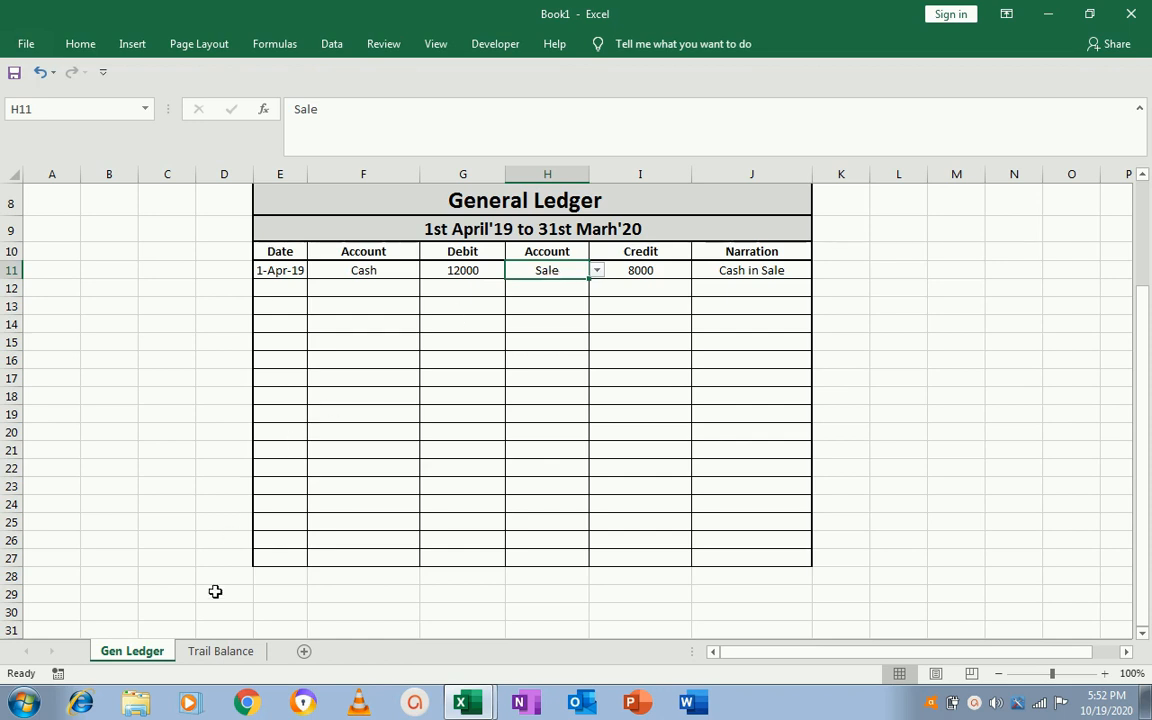
# - In Trail Balance cell I8, start an IF formula that tests whether J8 equals "Cr"
pyautogui.click(211, 651)
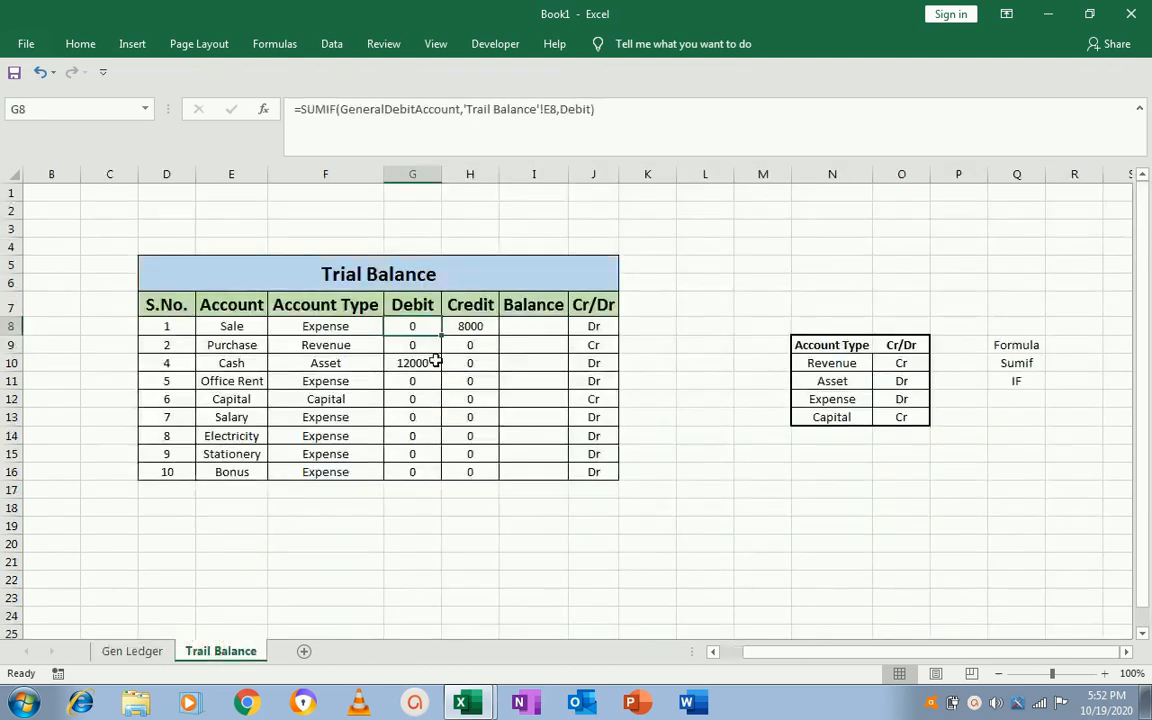
pyautogui.click(471, 329)
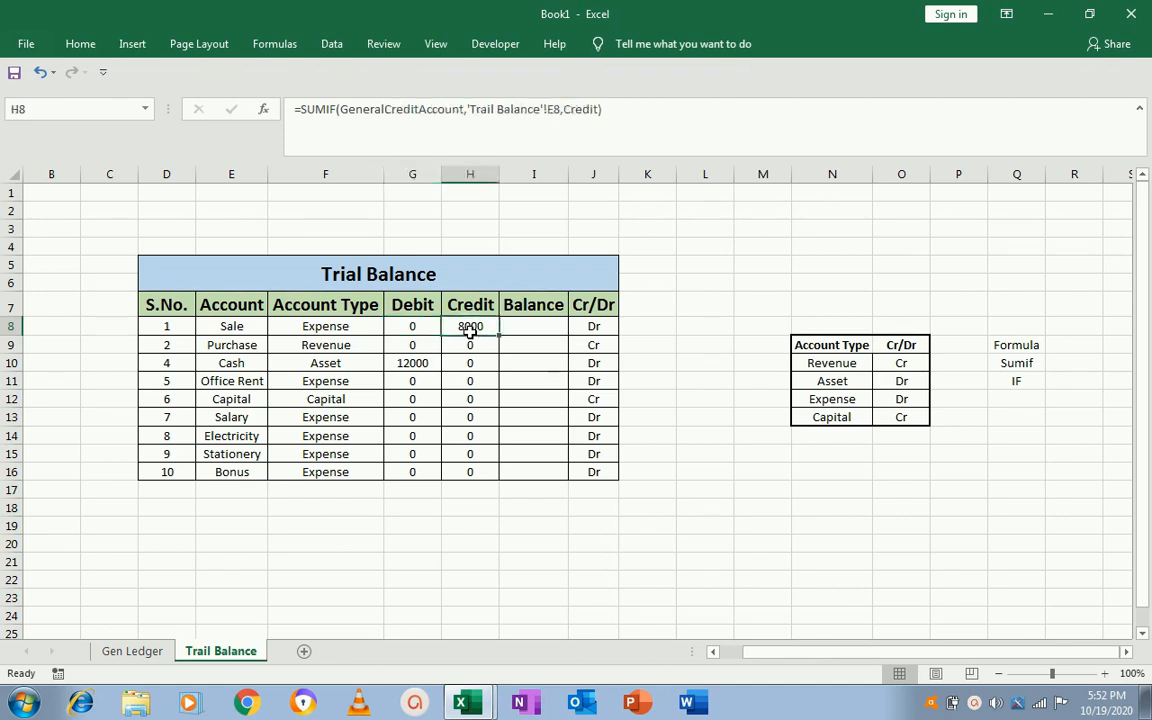
pyautogui.click(538, 323)
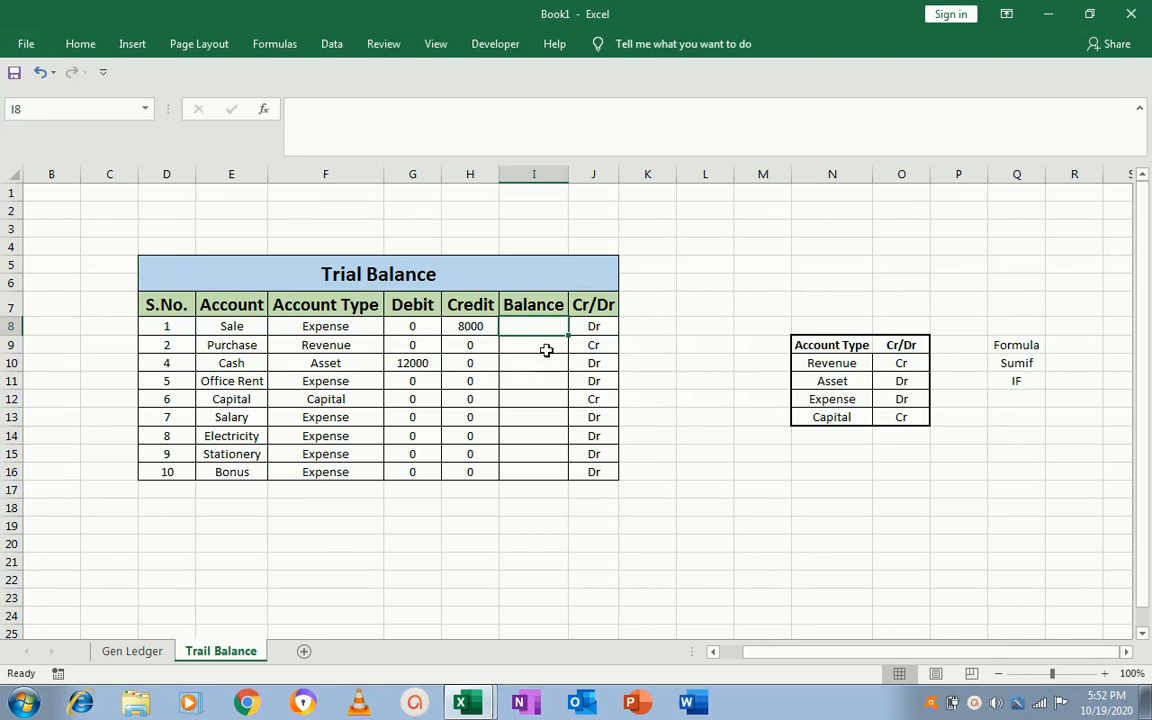
pyautogui.write('=if')
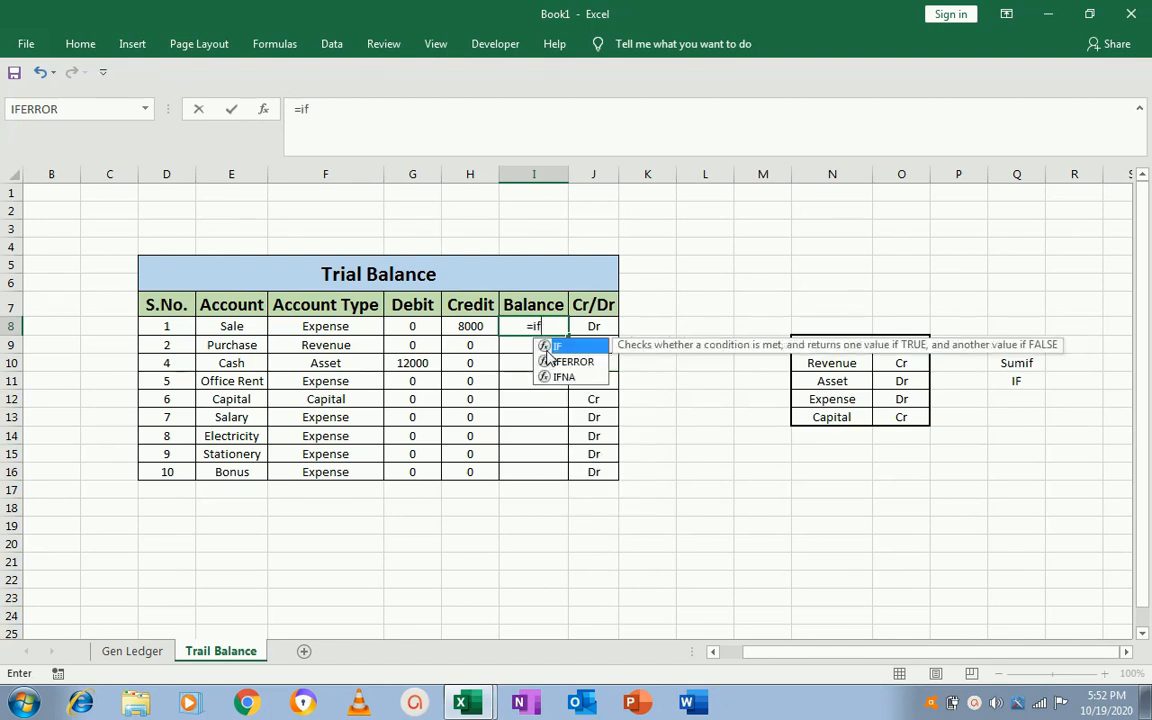
pyautogui.doubleClick(548, 347)
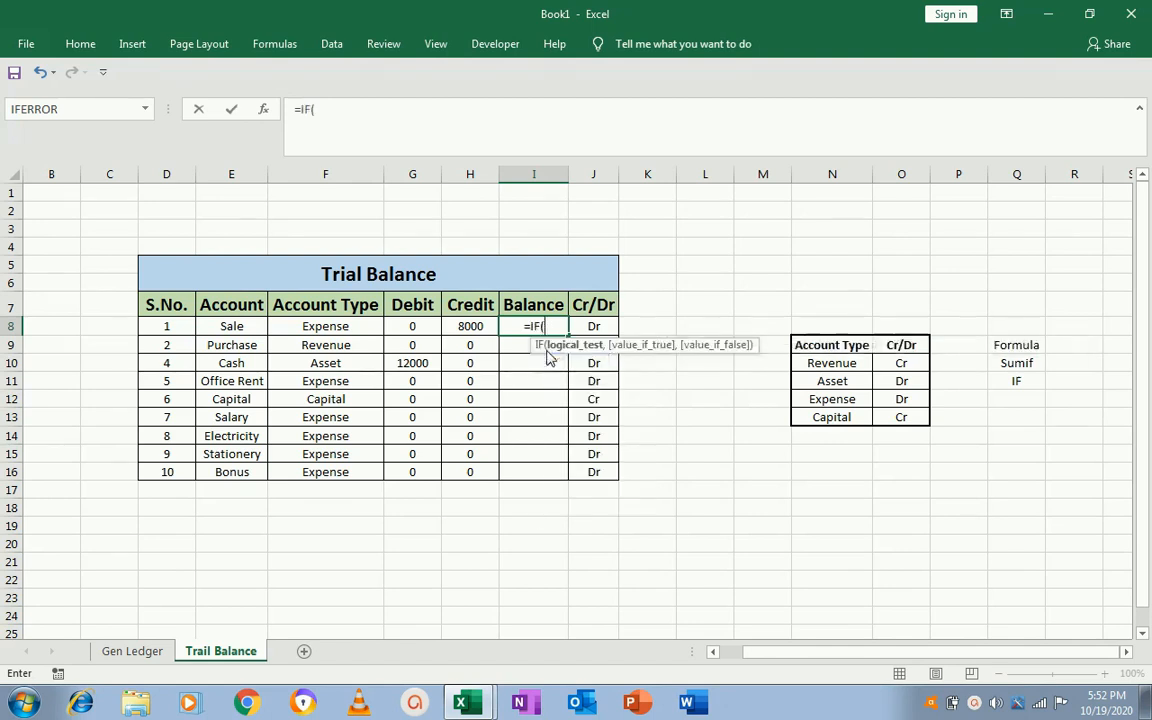
pyautogui.click(600, 327)
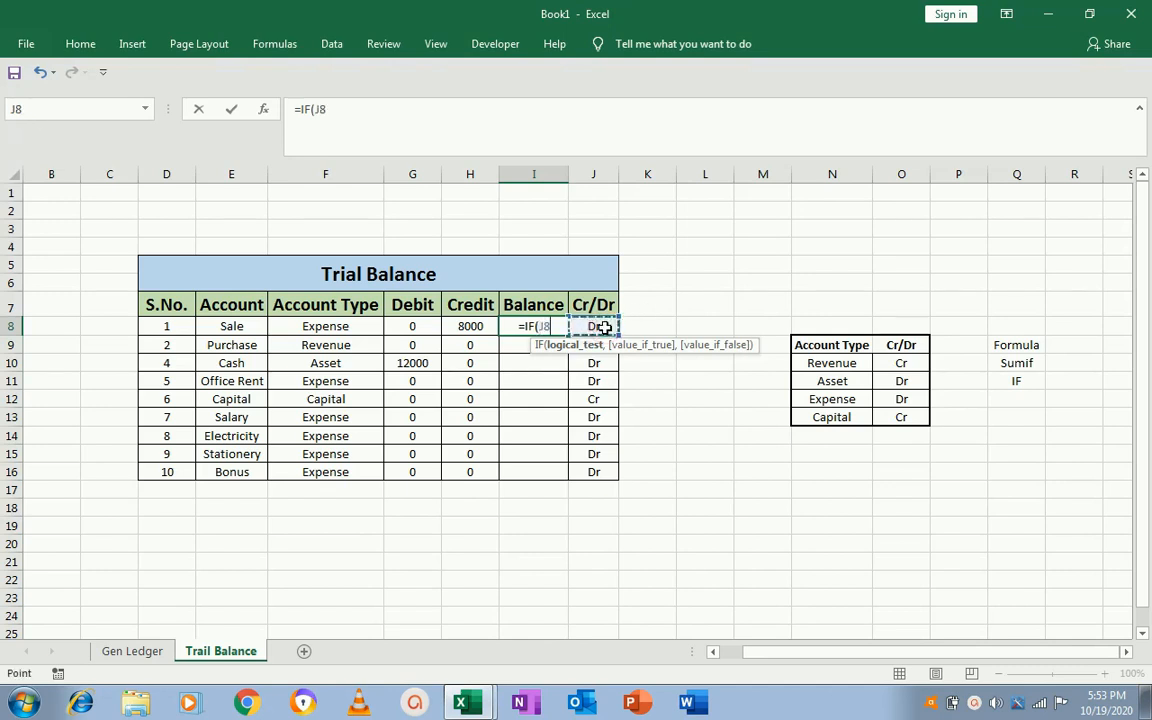
pyautogui.write('=')
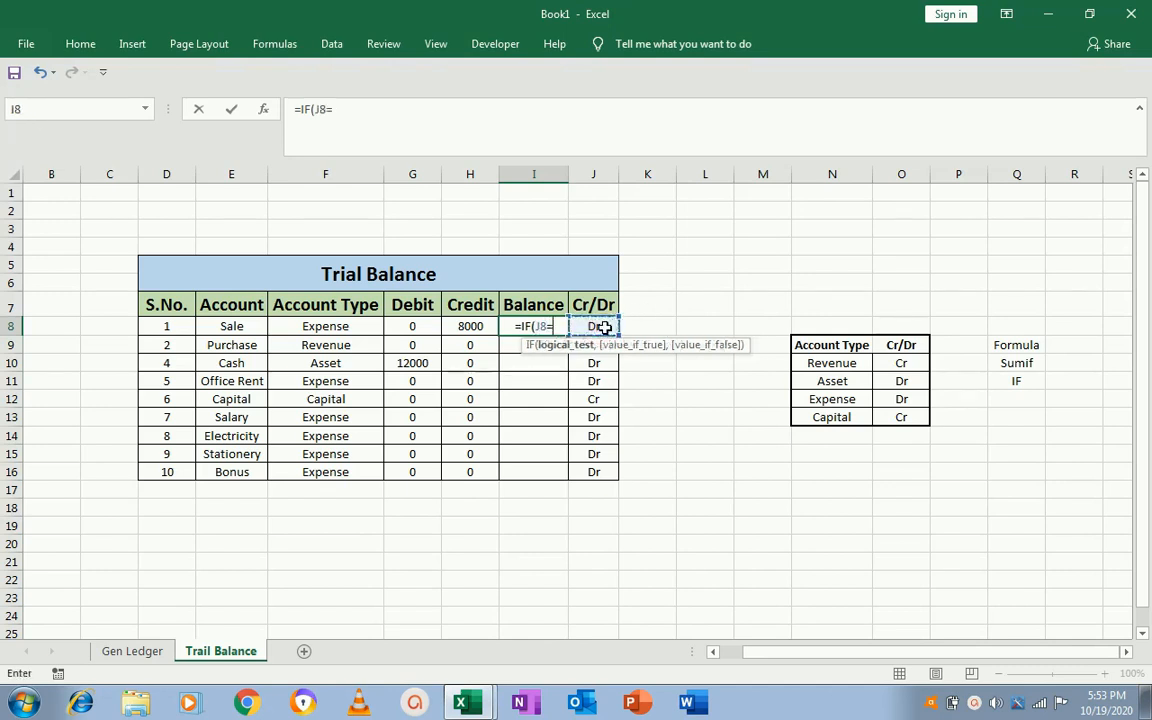
pyautogui.write('"Cr",')
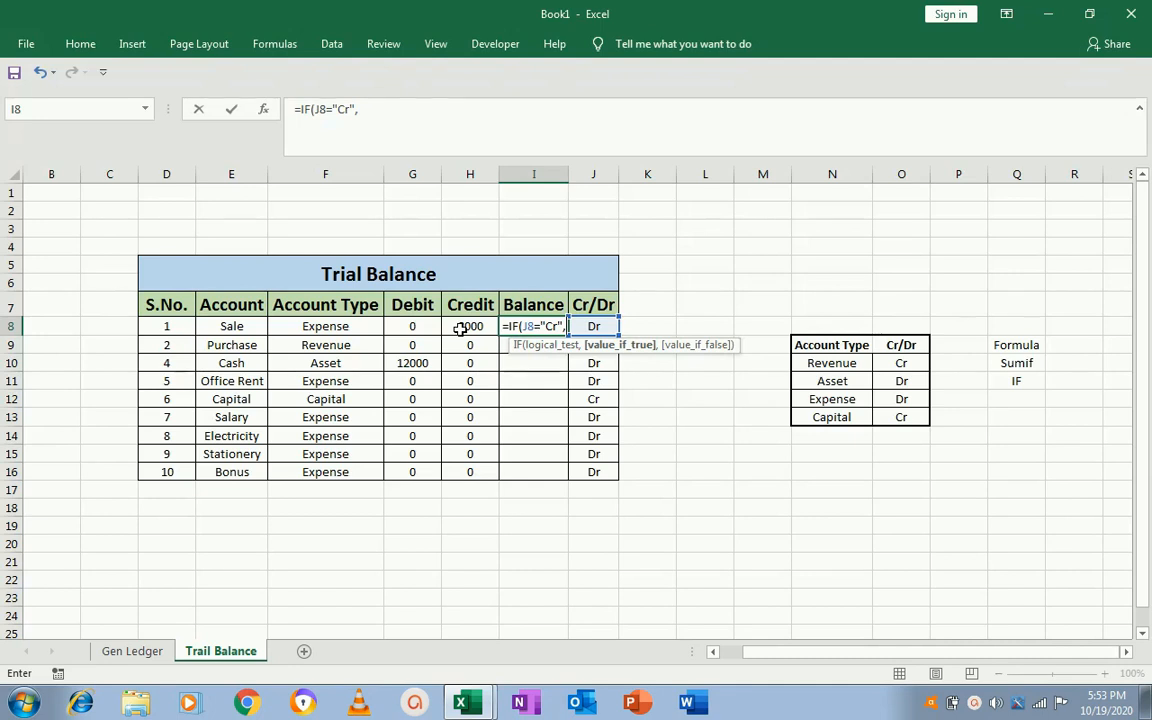
# - Complete the I8 IF formula with H8-G8 as the true value and G8-H8 as the false value
pyautogui.write('H')
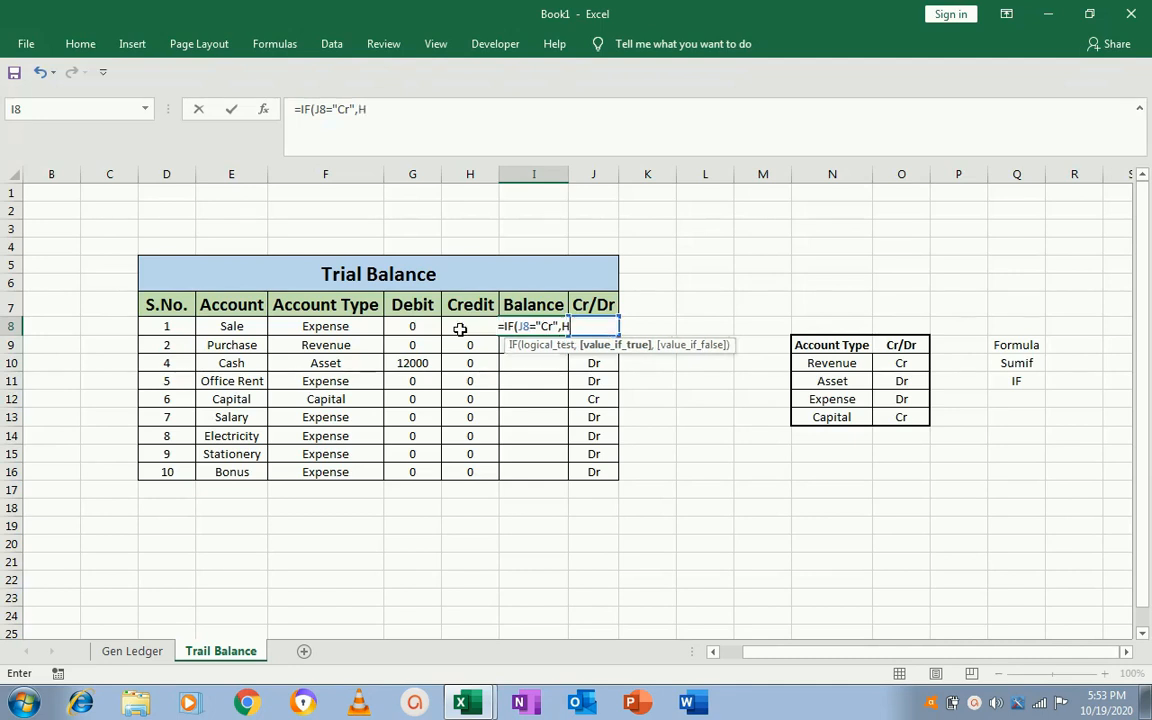
pyautogui.write('8')
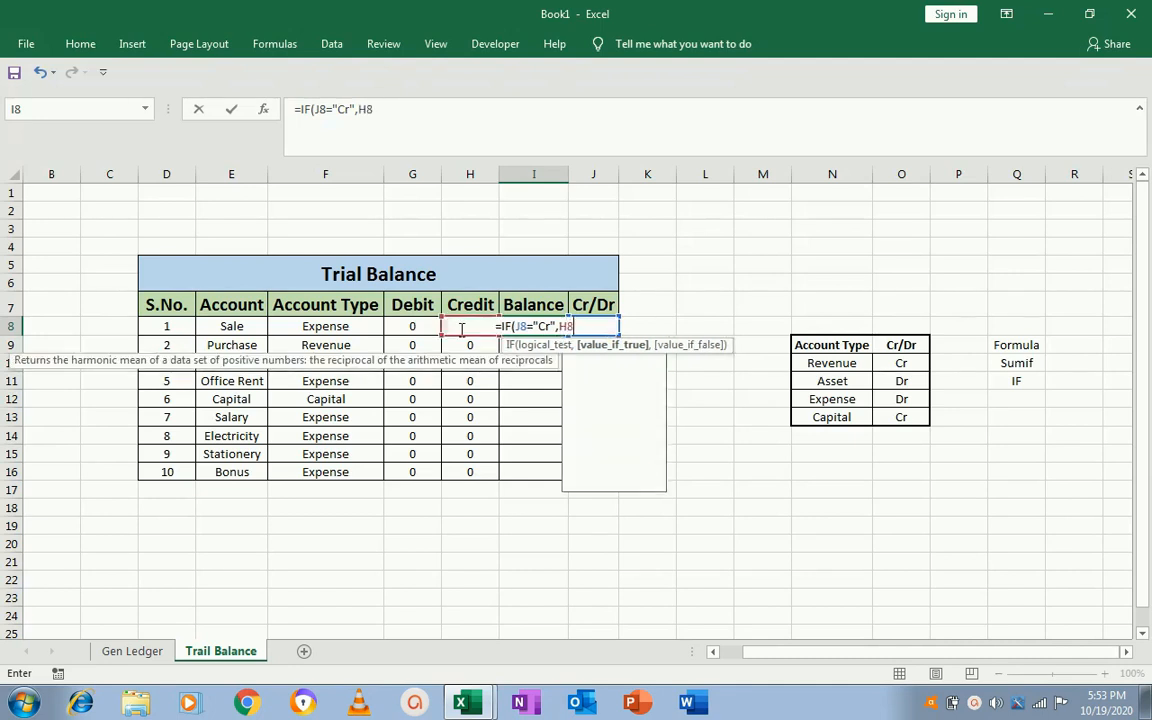
pyautogui.write('-')
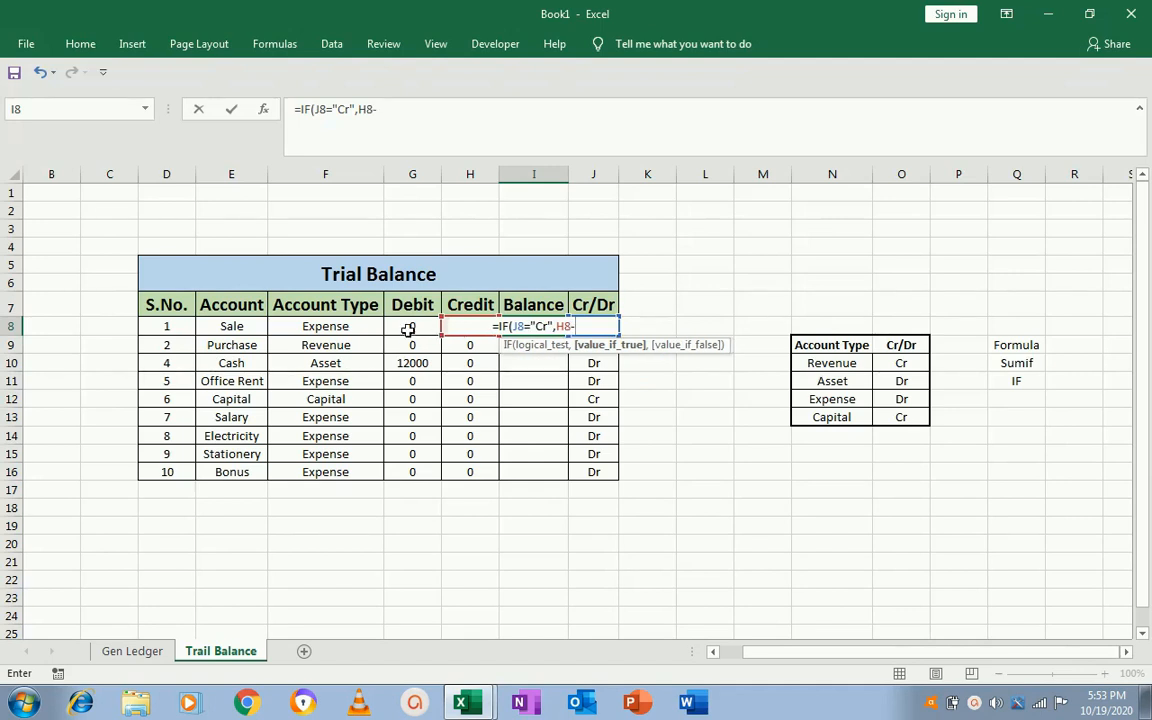
pyautogui.write('G')
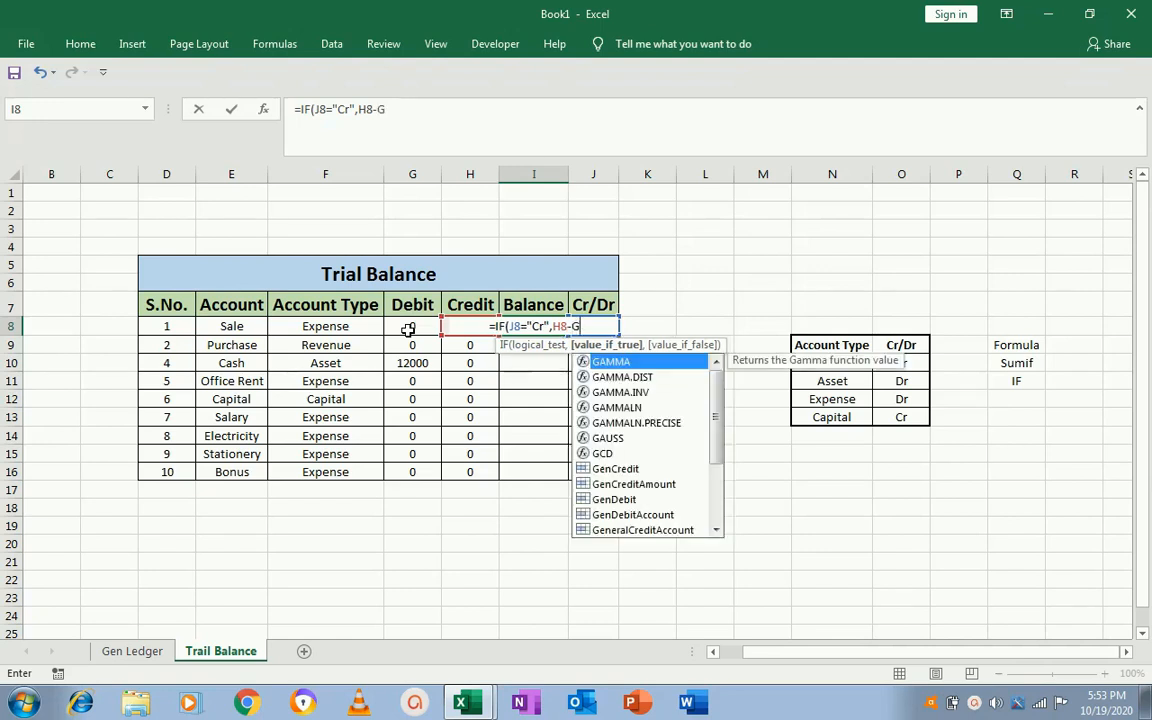
pyautogui.write('8,')
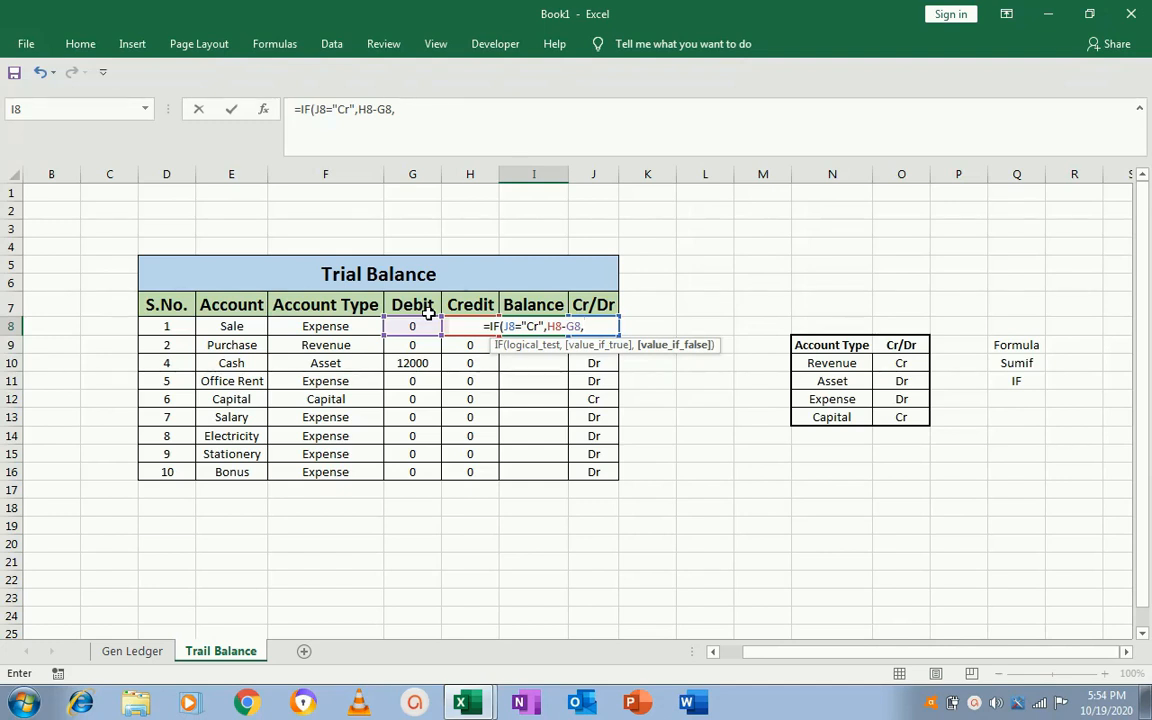
pyautogui.write('G')
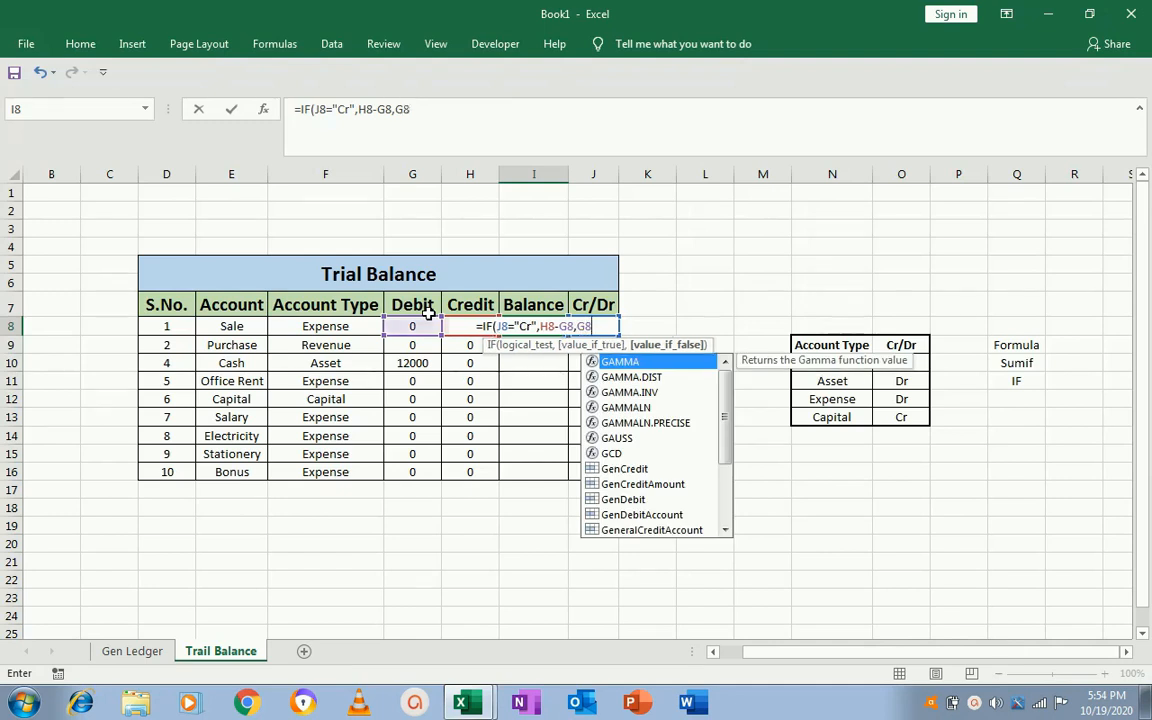
pyautogui.write('8')
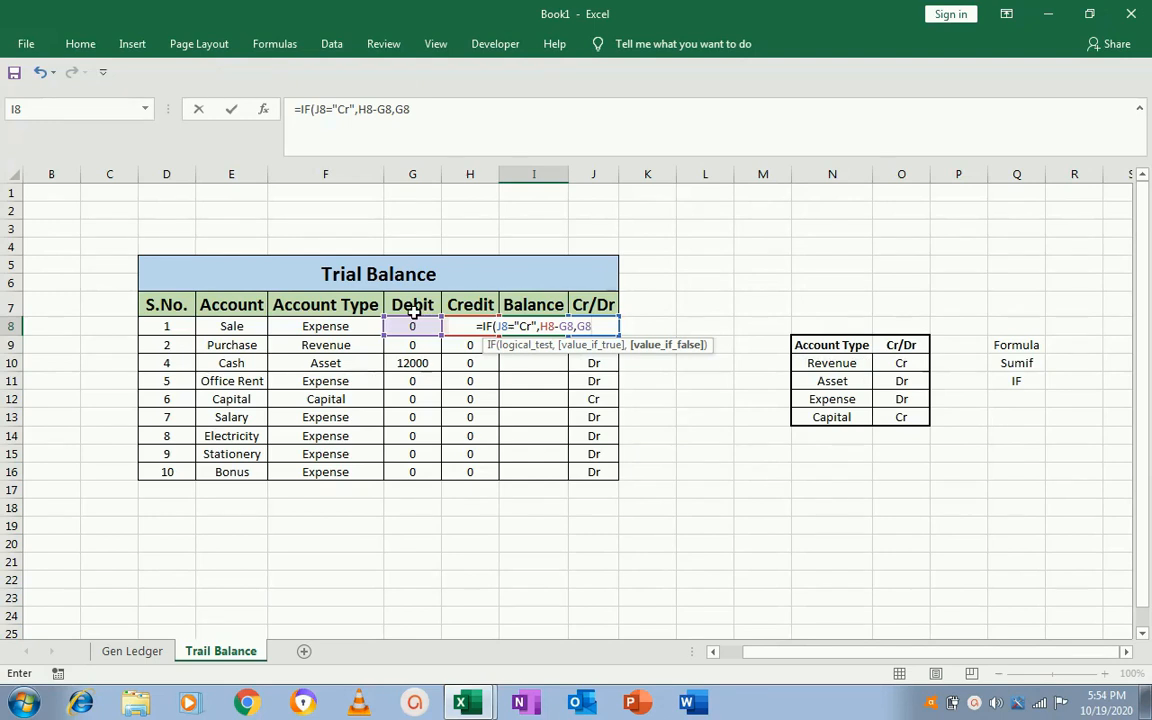
pyautogui.write('-')
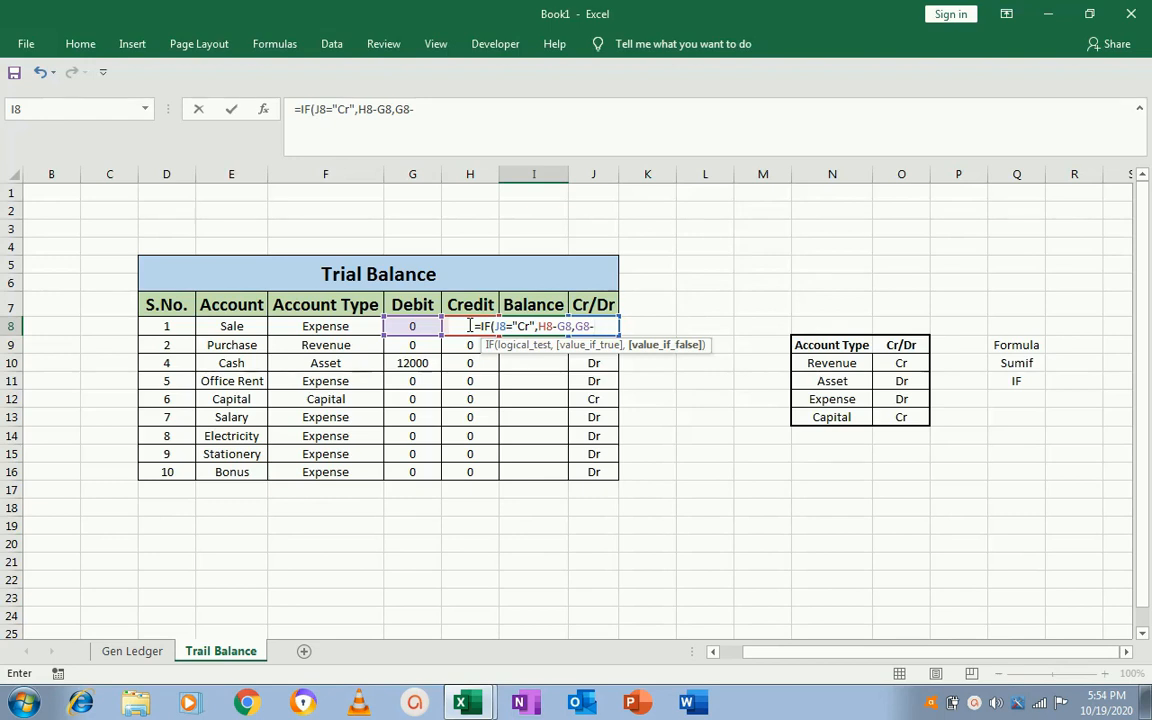
pyautogui.write('H')
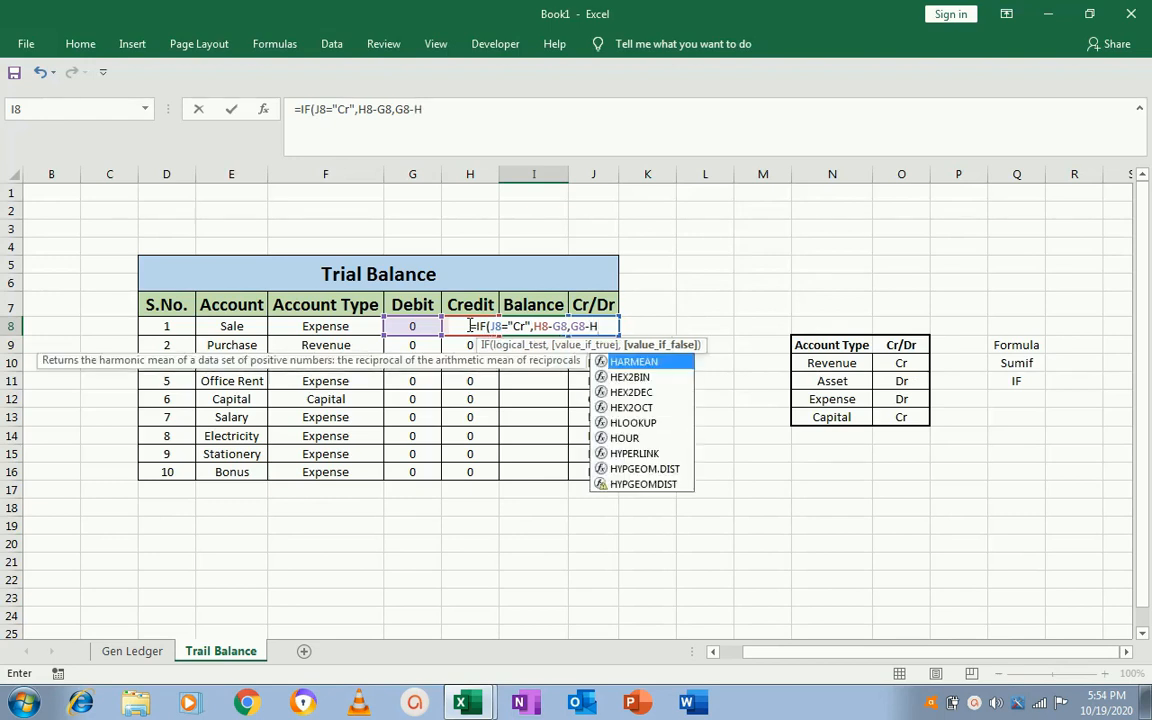
pyautogui.write('8')
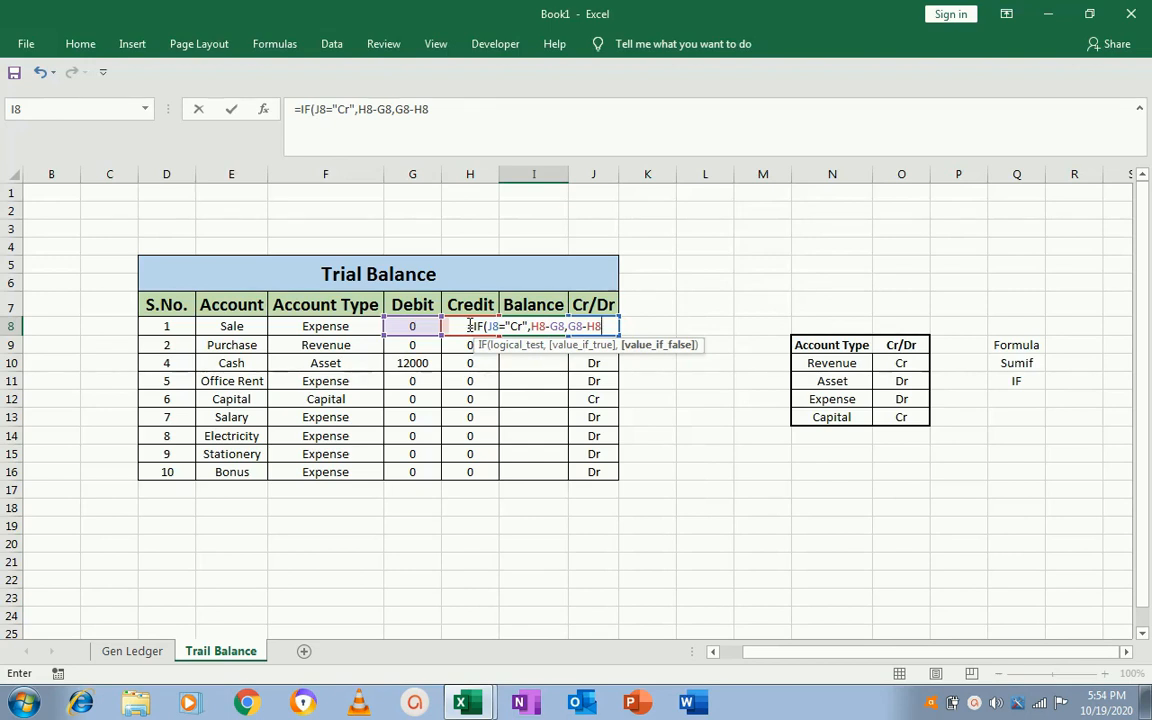
pyautogui.write(')')
pyautogui.press('Return')
# - Copy the IF formula from I8 down the Balance column to the Bonus row, I16
pyautogui.press('Up')
pyautogui.hotkey('ctrl', 'c')
pyautogui.press('Left')
pyautogui.press('Left')
pyautogui.press('Left')
pyautogui.hotkey('ctrl', 'Down')
pyautogui.press('Right')
pyautogui.press('Right')
pyautogui.press('Right')
pyautogui.hotkey('shift', 'Up')
pyautogui.hotkey('shift', 'Up')
pyautogui.hotkey('shift', 'Up')
pyautogui.hotkey('shift', 'Up')
pyautogui.hotkey('shift', 'Up')
pyautogui.hotkey('shift', 'Up')
pyautogui.hotkey('shift', 'Up')
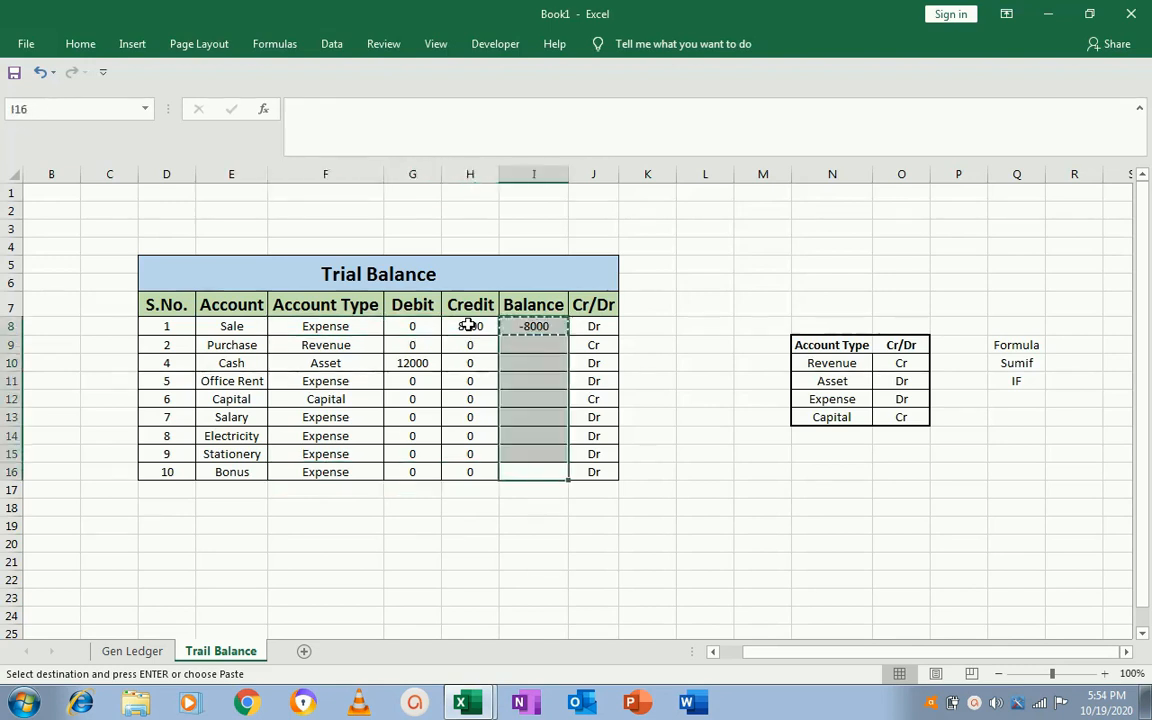
pyautogui.hotkey('ctrl', 'v')
pyautogui.press('Escape')
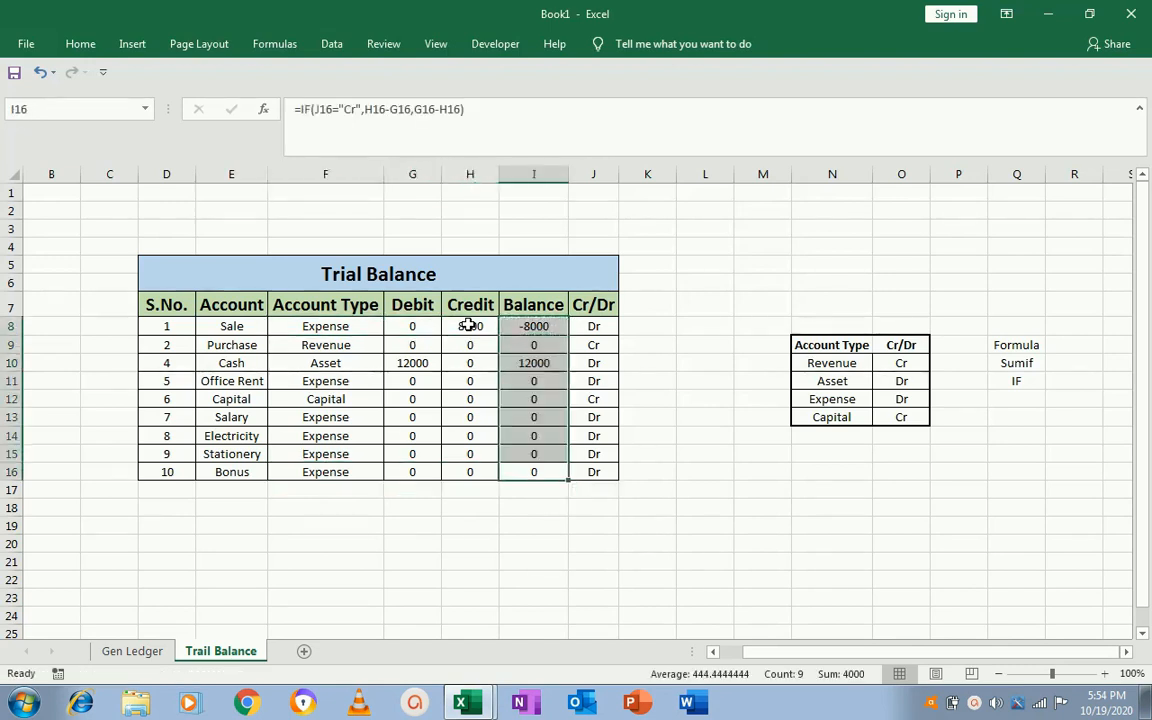
# - Examine the Sale row's account type, Debit, Credit and Balance cells in the trial balance
pyautogui.hotkey('ctrl', 'Up')
pyautogui.press('Down')
pyautogui.press('Left')
pyautogui.press('Left')
pyautogui.press('Left')
pyautogui.press('Left')
pyautogui.press('Right')
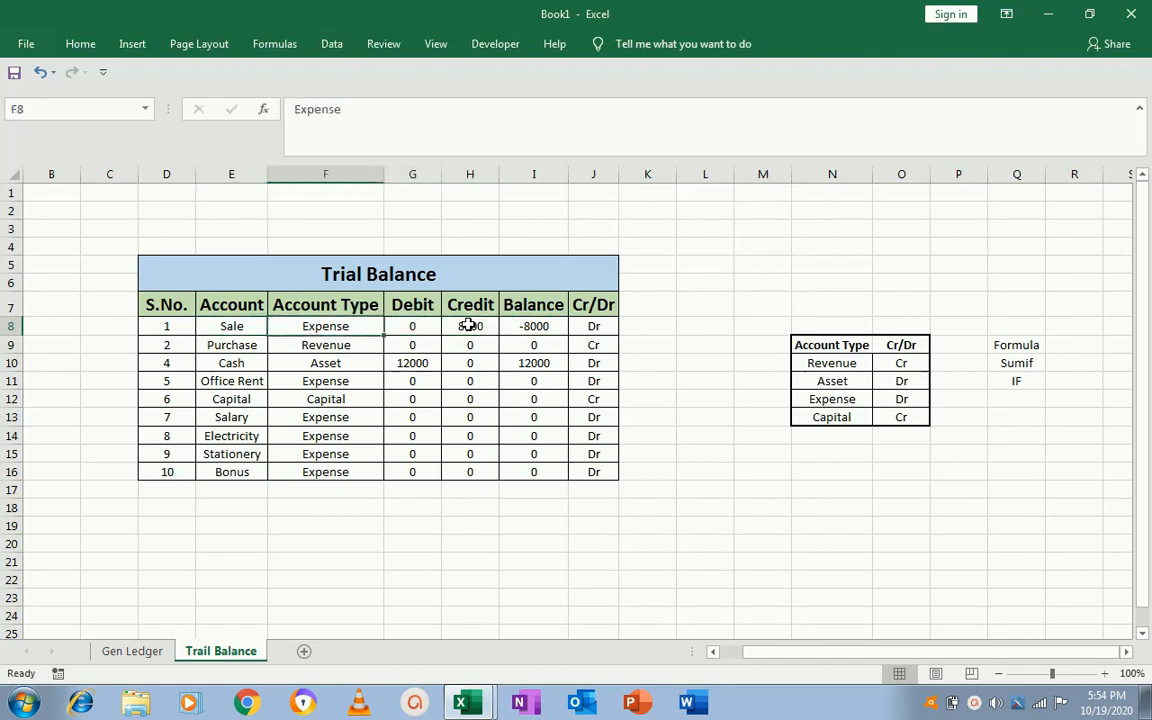
pyautogui.press('Right')
pyautogui.press('Down')
pyautogui.press('Left')
pyautogui.press('Up')
pyautogui.press('Left')
pyautogui.press('Right')
pyautogui.press('Right')
pyautogui.press('Right')
pyautogui.press('Right')
pyautogui.press('Left')
pyautogui.press('Left')
pyautogui.press('Right')
pyautogui.press('Right')
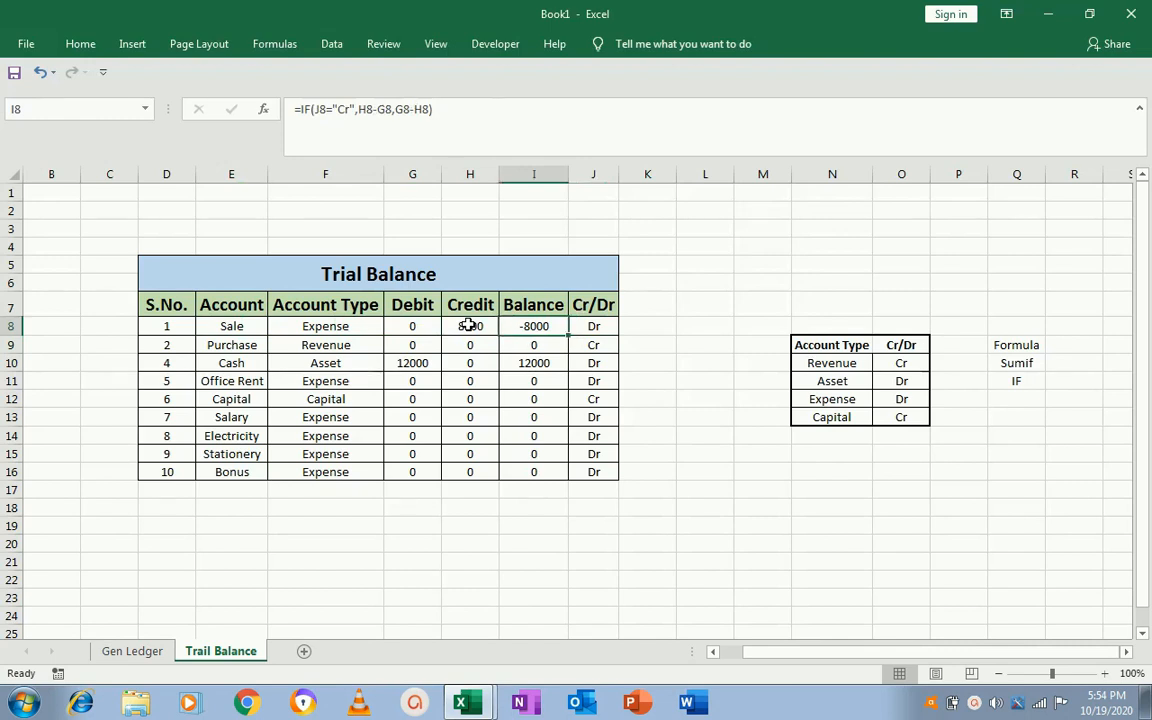
# - Compare the Cash row's account, Debit and Balance cells with those of the Sale row
pyautogui.press('Down')
pyautogui.press('Down')
pyautogui.press('Left')
pyautogui.press('Left')
pyautogui.press('Left')
pyautogui.press('Left')
pyautogui.press('Left')
pyautogui.press('Right')
pyautogui.press('Right')
pyautogui.press('Right')
pyautogui.press('Up')
pyautogui.press('Up')
pyautogui.press('Left')
pyautogui.press('Left')
pyautogui.press('Right')
pyautogui.press('Right')
pyautogui.press('Right')
pyautogui.press('Right')
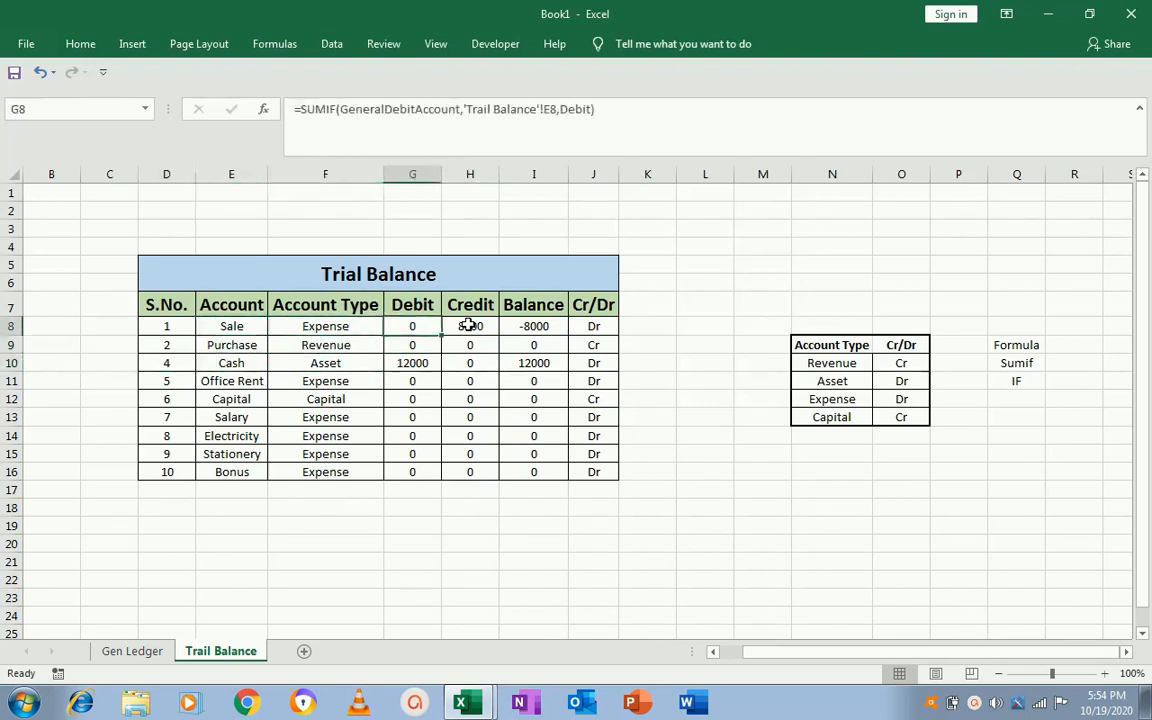
pyautogui.press('Left')
pyautogui.press('Right')
pyautogui.press('Left')
pyautogui.press('Left')
pyautogui.press('Left')
pyautogui.press('Left')
pyautogui.press('Down')
pyautogui.press('Down')
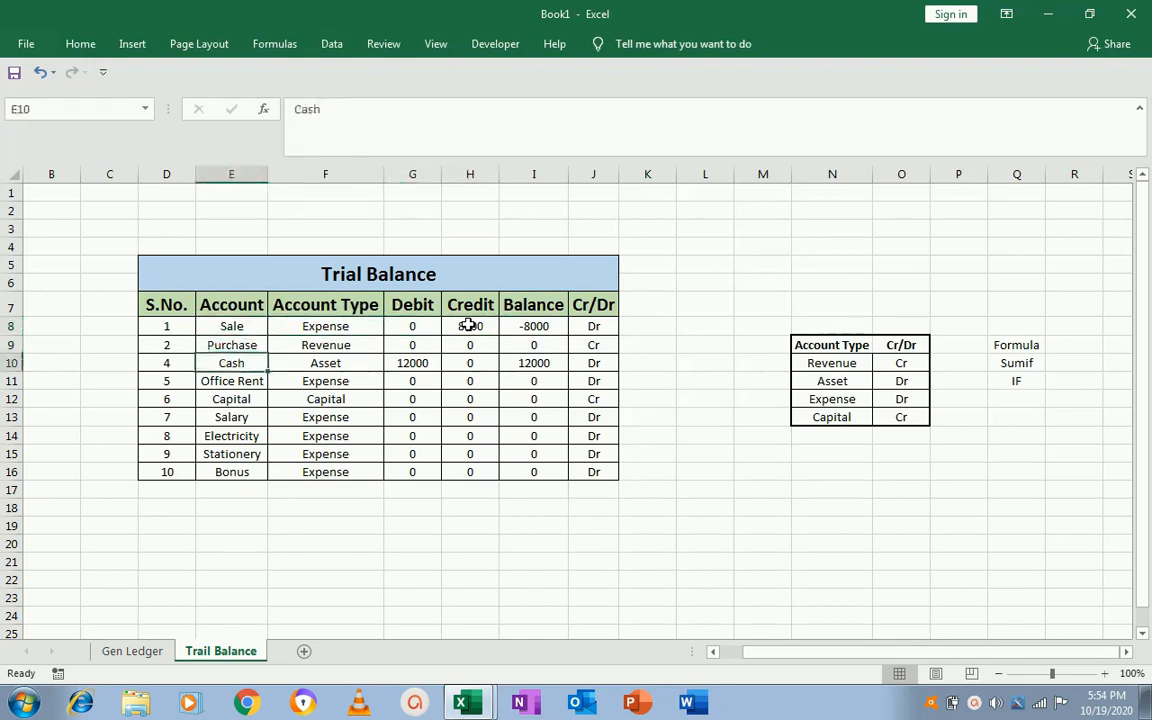
pyautogui.press('Right')
pyautogui.press('Right')
pyautogui.press('Right')
pyautogui.press('Right')
pyautogui.press('Up')
pyautogui.press('Up')
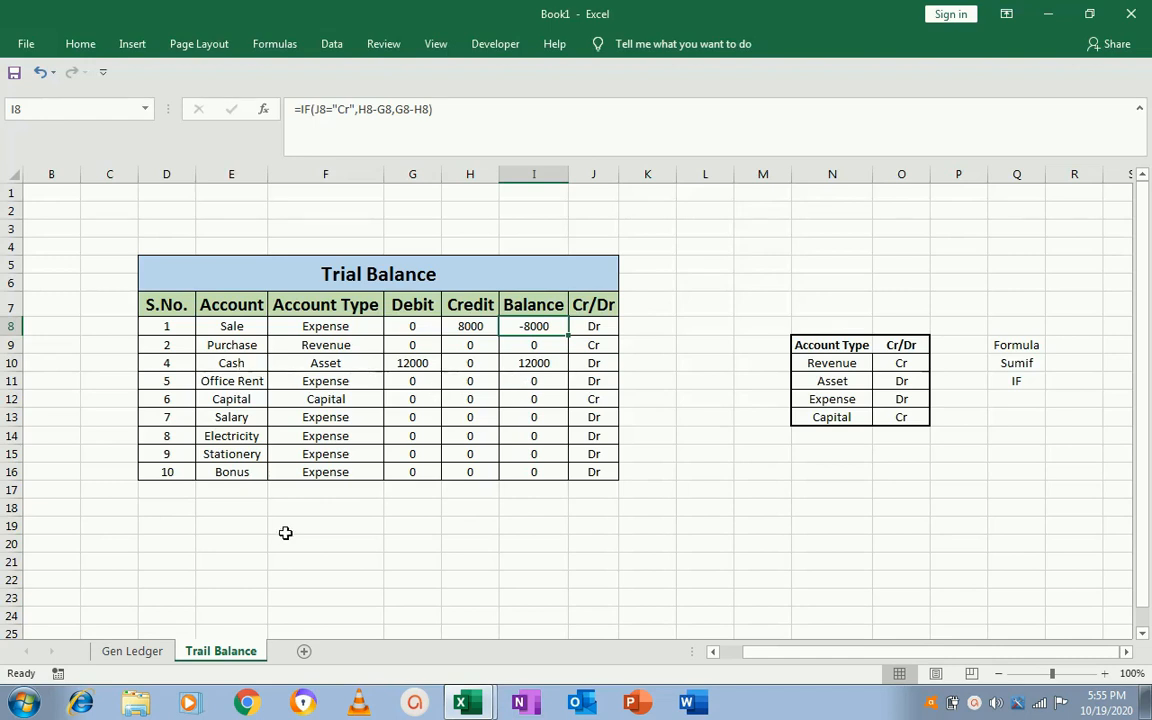
# - Start a second Gen Ledger entry in row 12 with the date 2-April-19
pyautogui.click(145, 657)
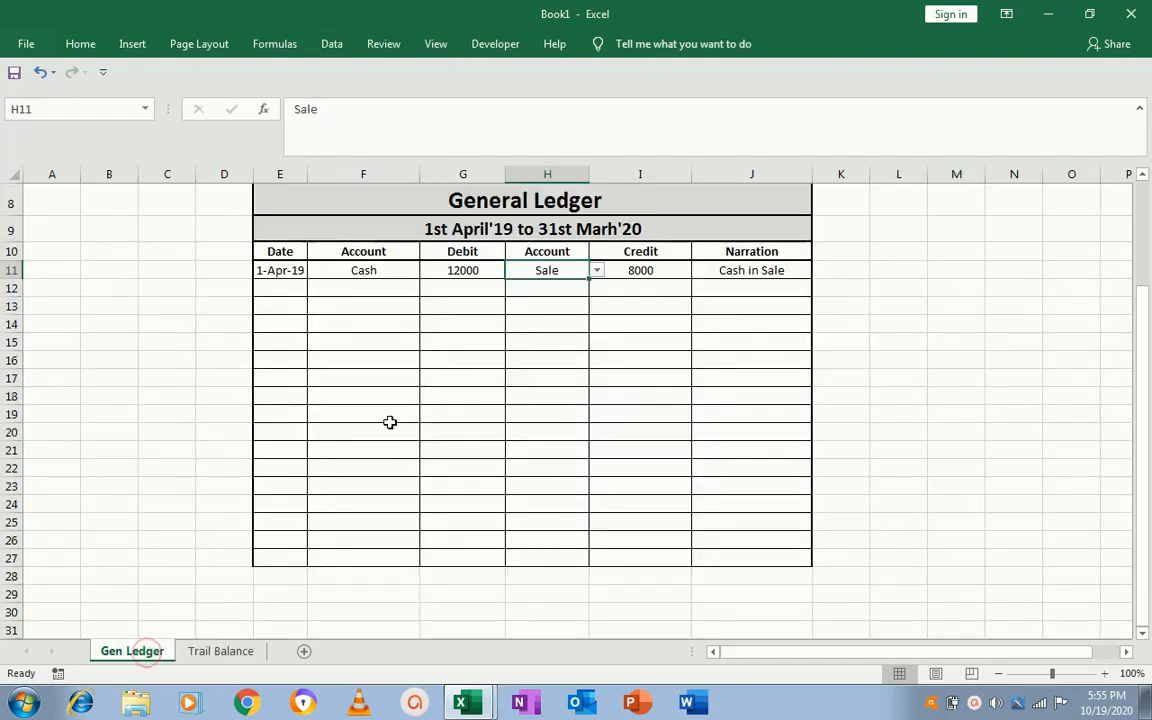
pyautogui.click(279, 288)
pyautogui.write('2')
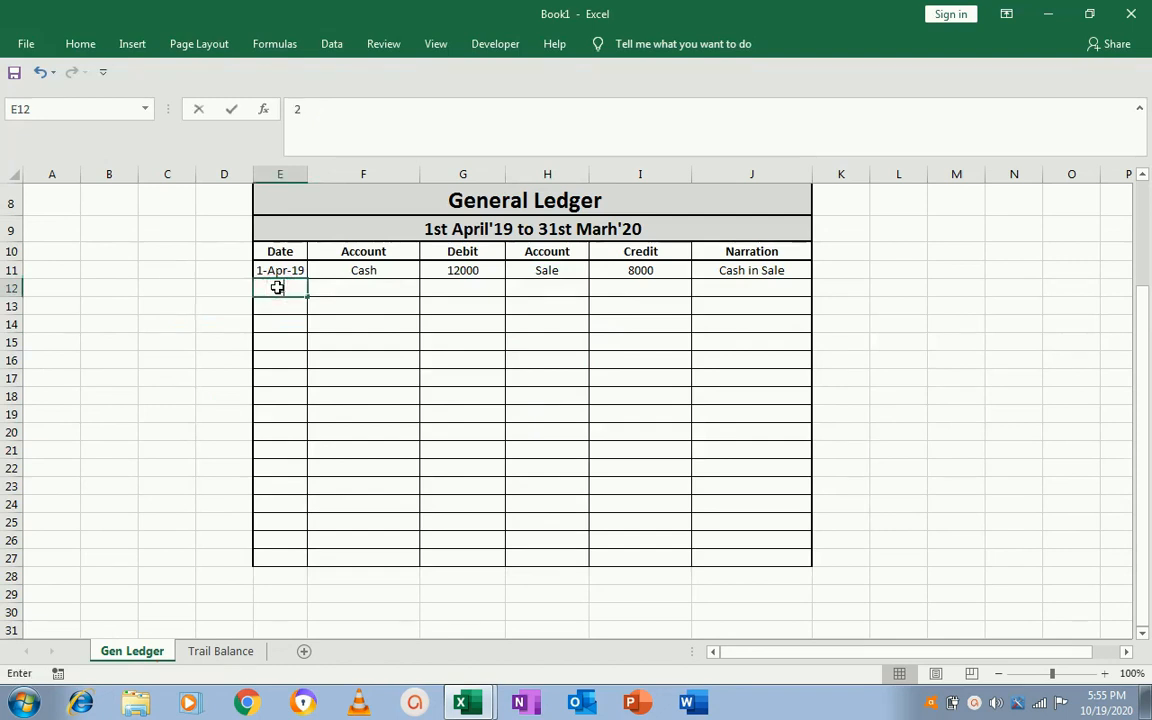
pyautogui.write('-Apr')
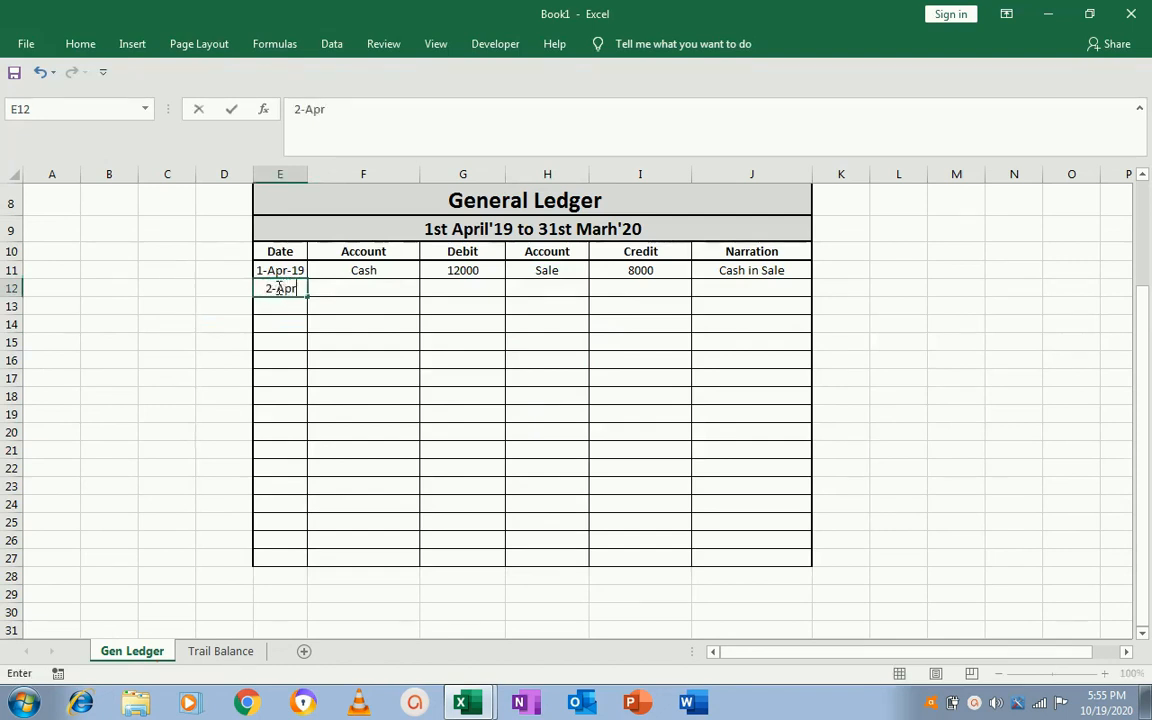
pyautogui.write('il-19')
pyautogui.press('Tab')
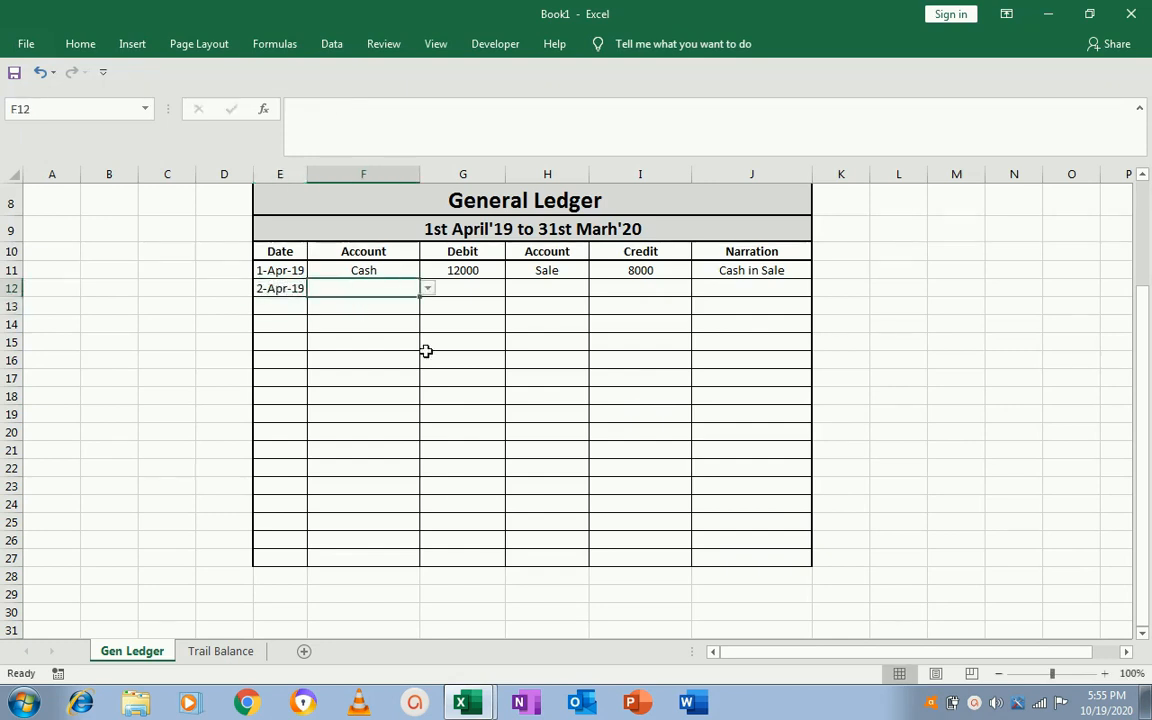
# - Choose Purchase as the debit account in F12 and enter 25000 as its Debit amount in G12
pyautogui.click(427, 290)
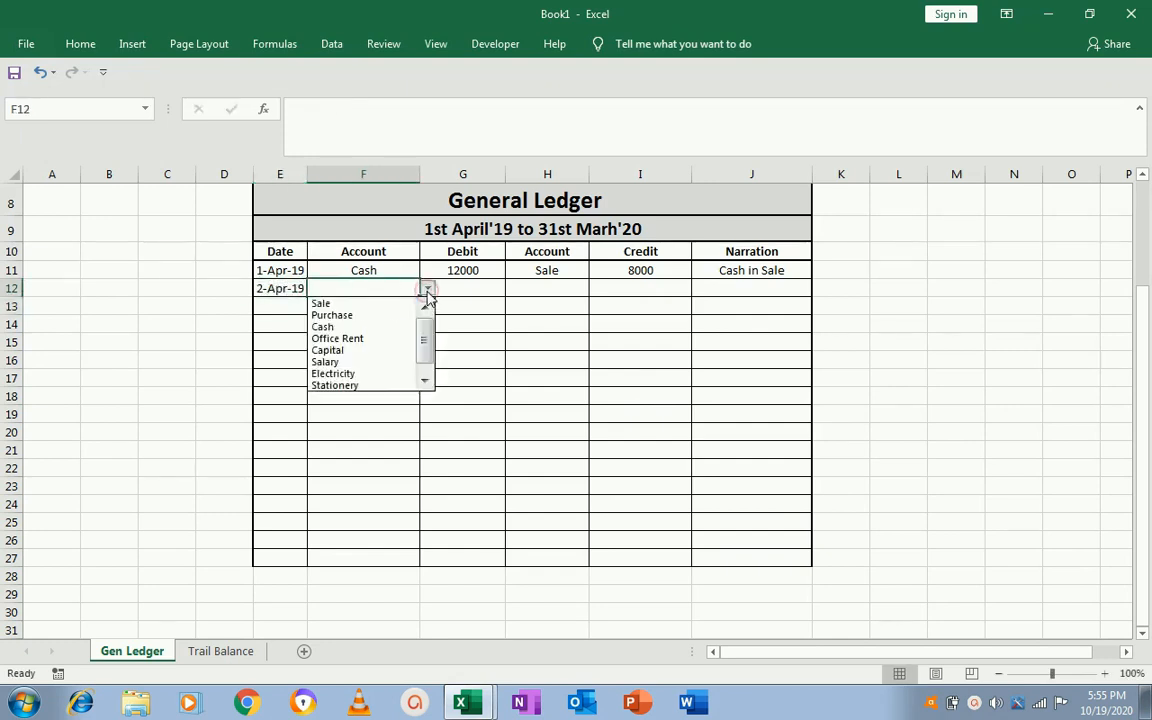
pyautogui.click(360, 316)
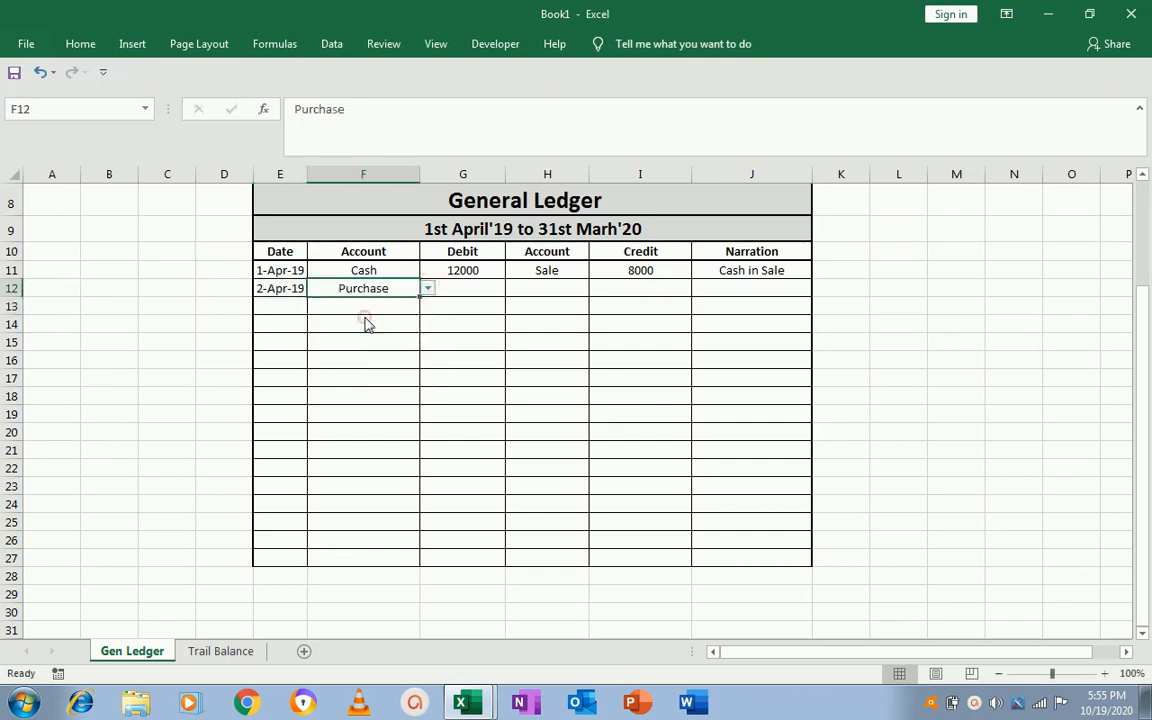
pyautogui.click(456, 291)
pyautogui.write('25000')
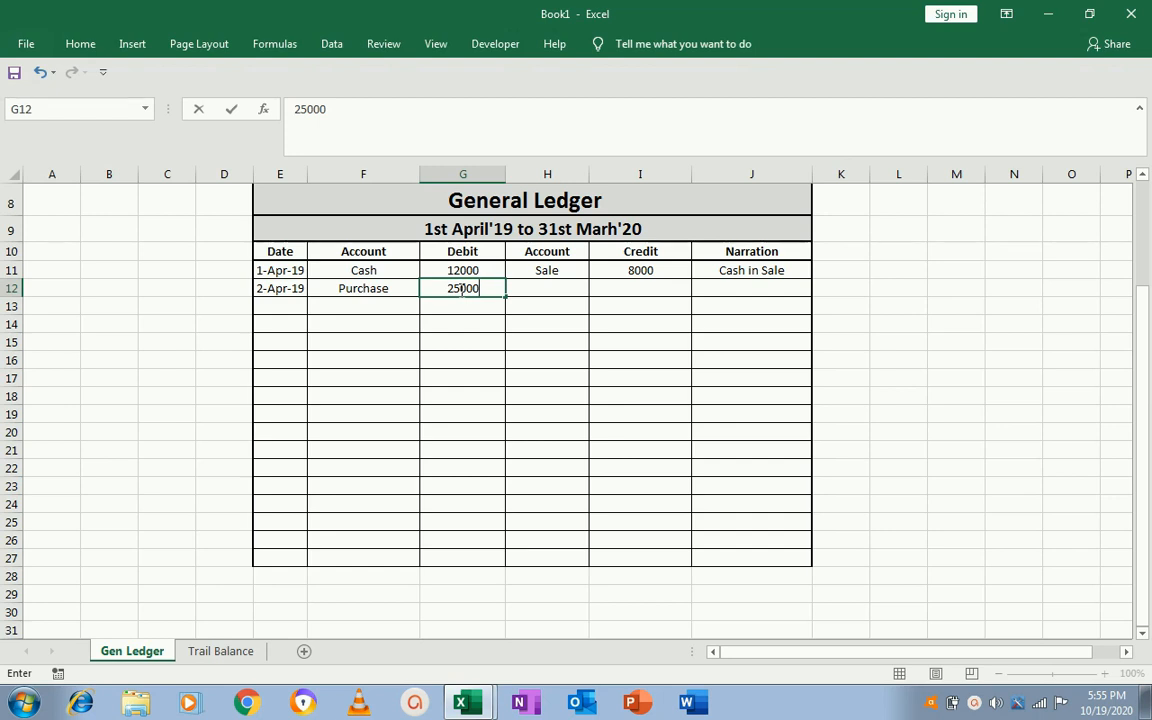
pyautogui.press('Return')
pyautogui.click(462, 291)
pyautogui.press('Tab')
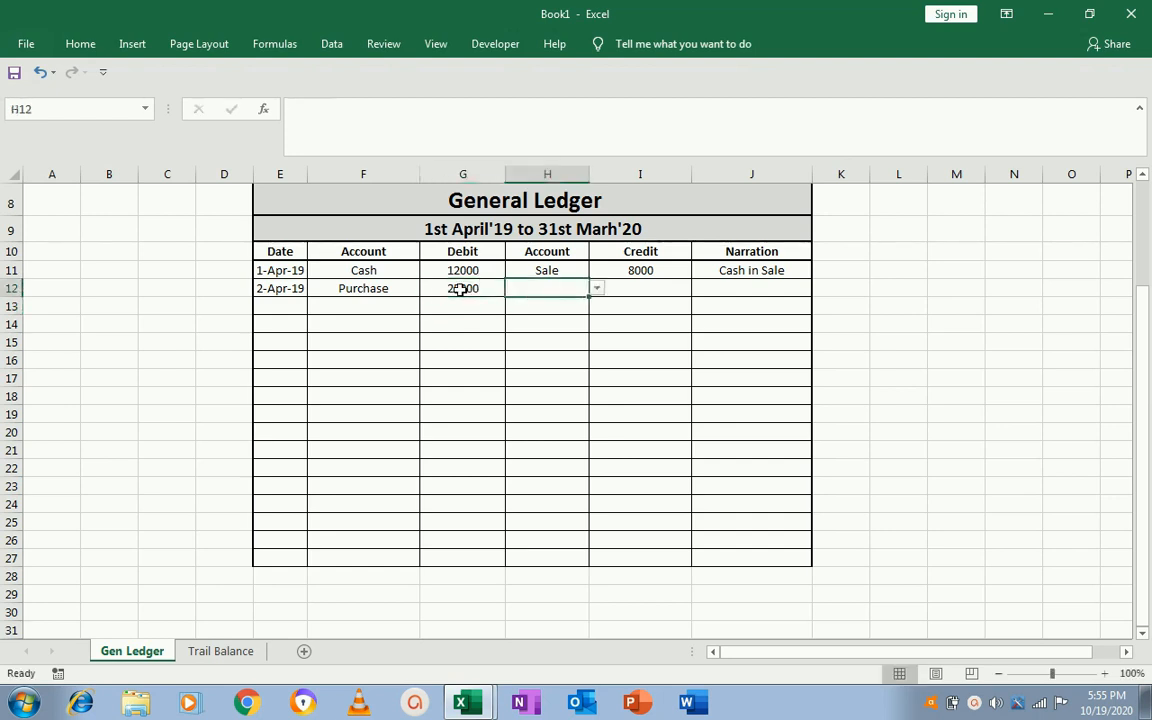
pyautogui.click(368, 287)
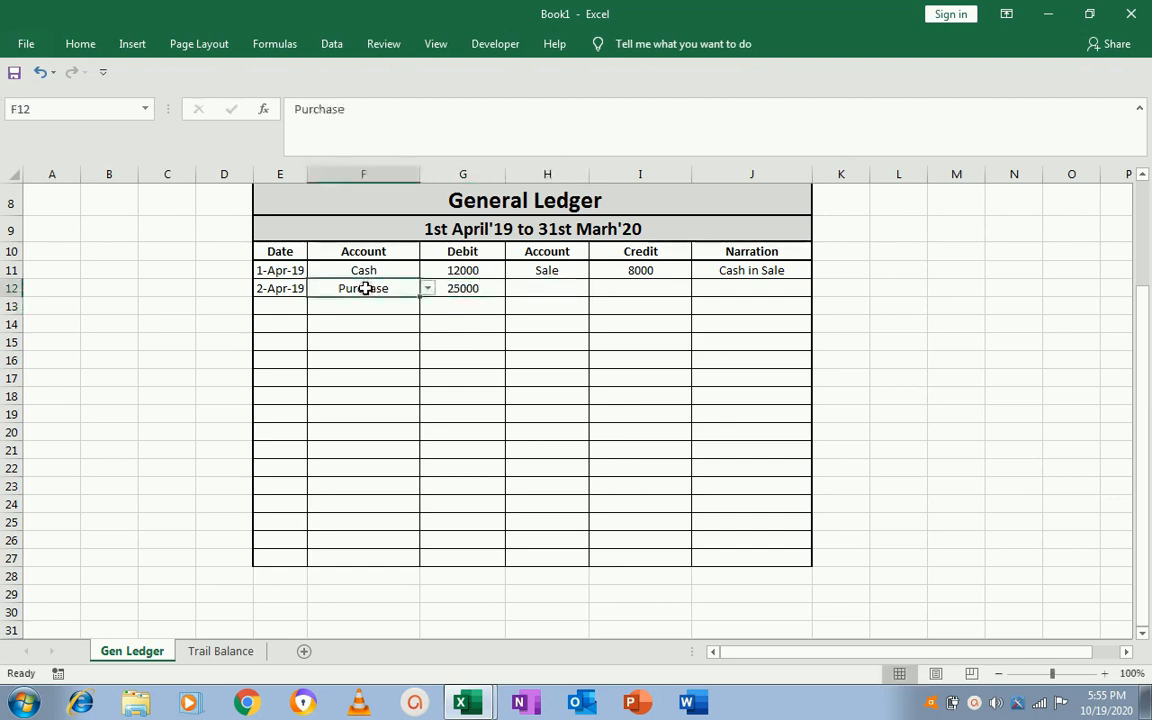
pyautogui.click(571, 290)
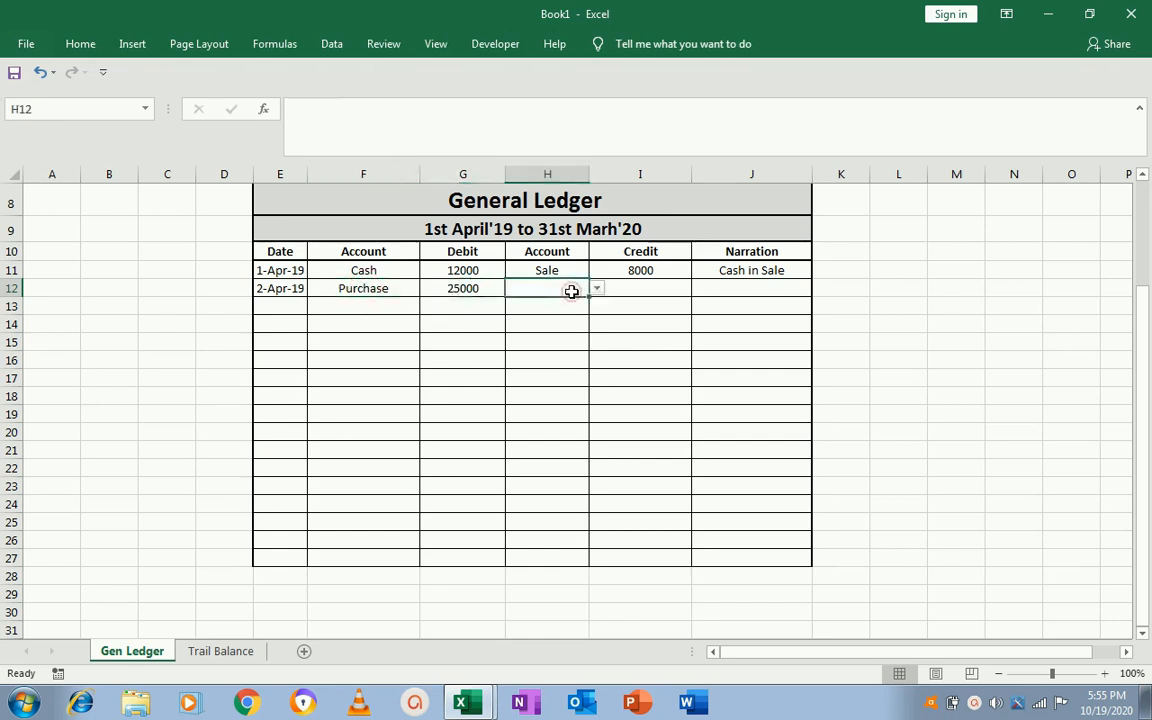
# - Choose Stationery as the credit account in H12 and enter 30000 as its Credit amount in I12
pyautogui.click(596, 291)
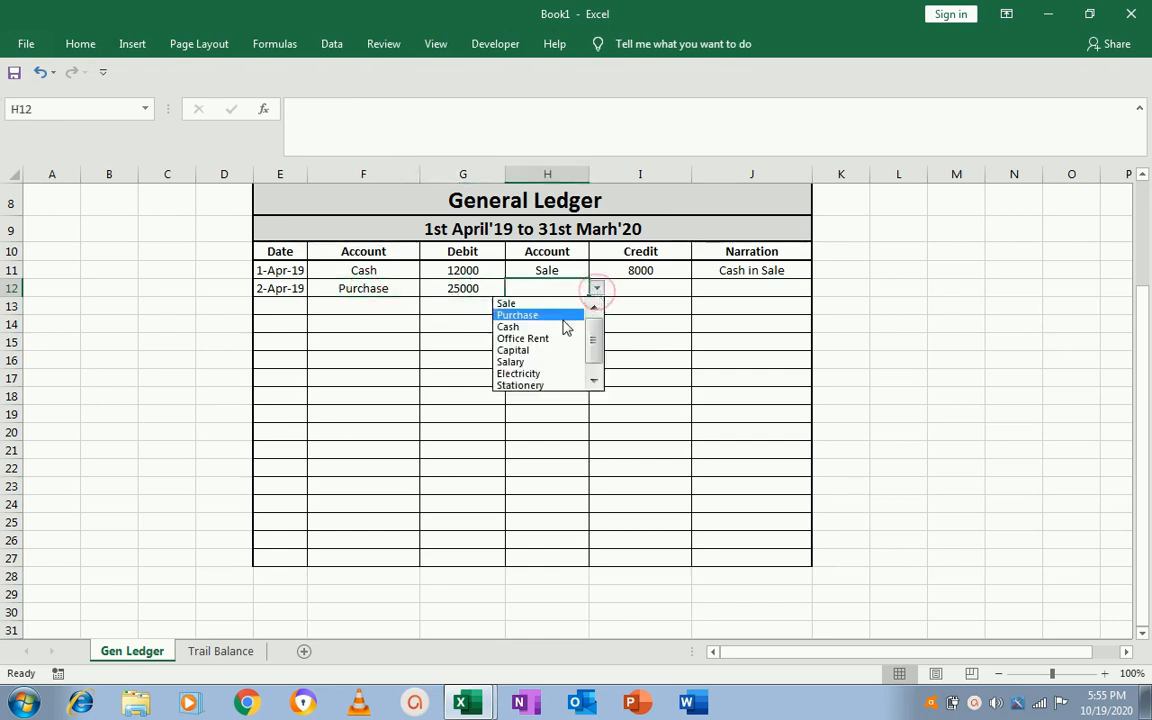
pyautogui.click(520, 386)
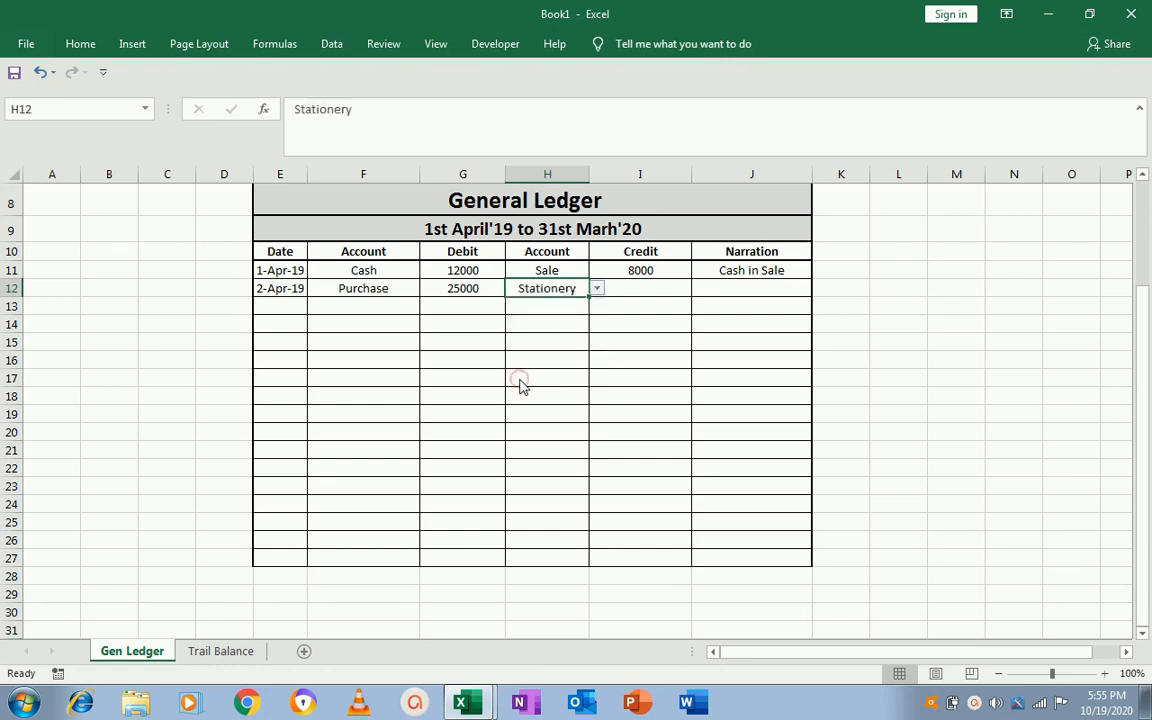
pyautogui.click(639, 297)
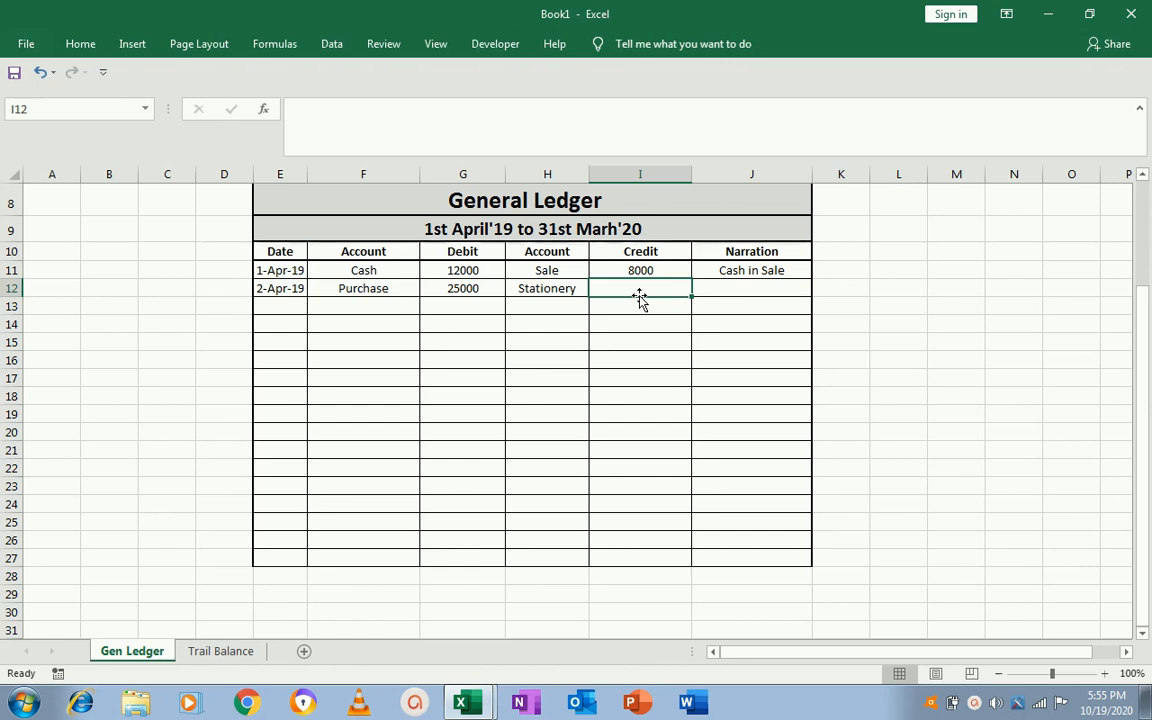
pyautogui.write('30000')
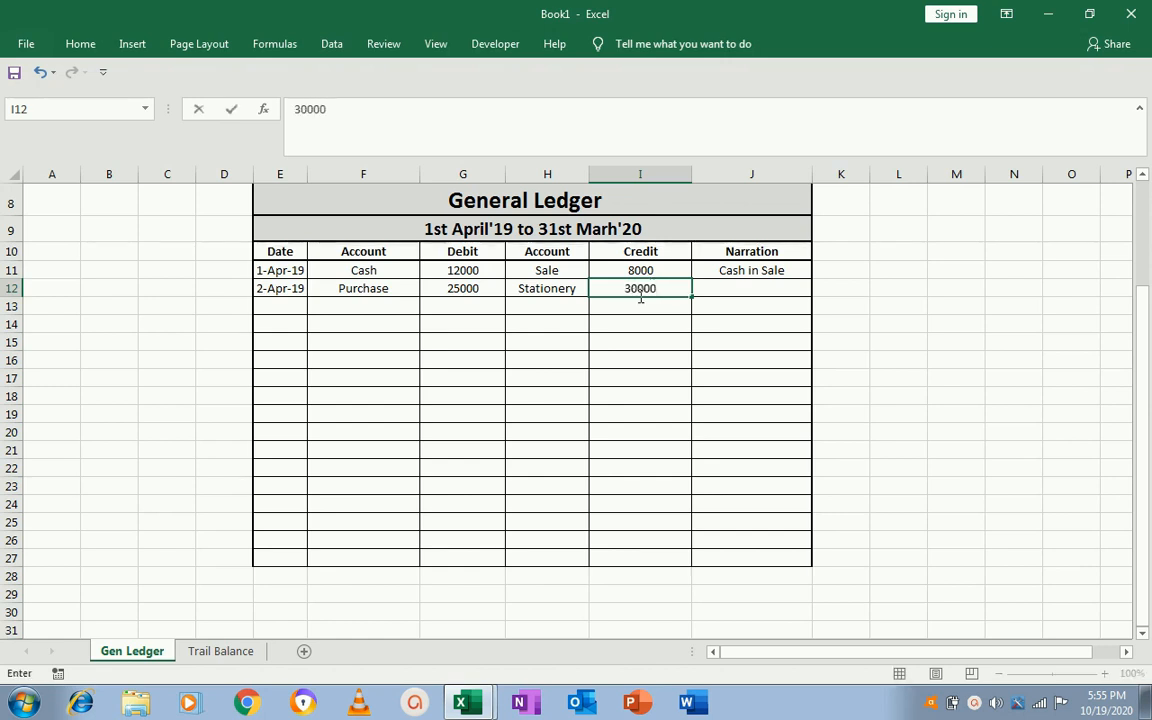
pyautogui.press('Return')
# - Enter the narration "Stationery Purchase" for the second ledger entry in J12
pyautogui.press('Up')
pyautogui.press('Left')
pyautogui.press('Right')
pyautogui.press('Right')
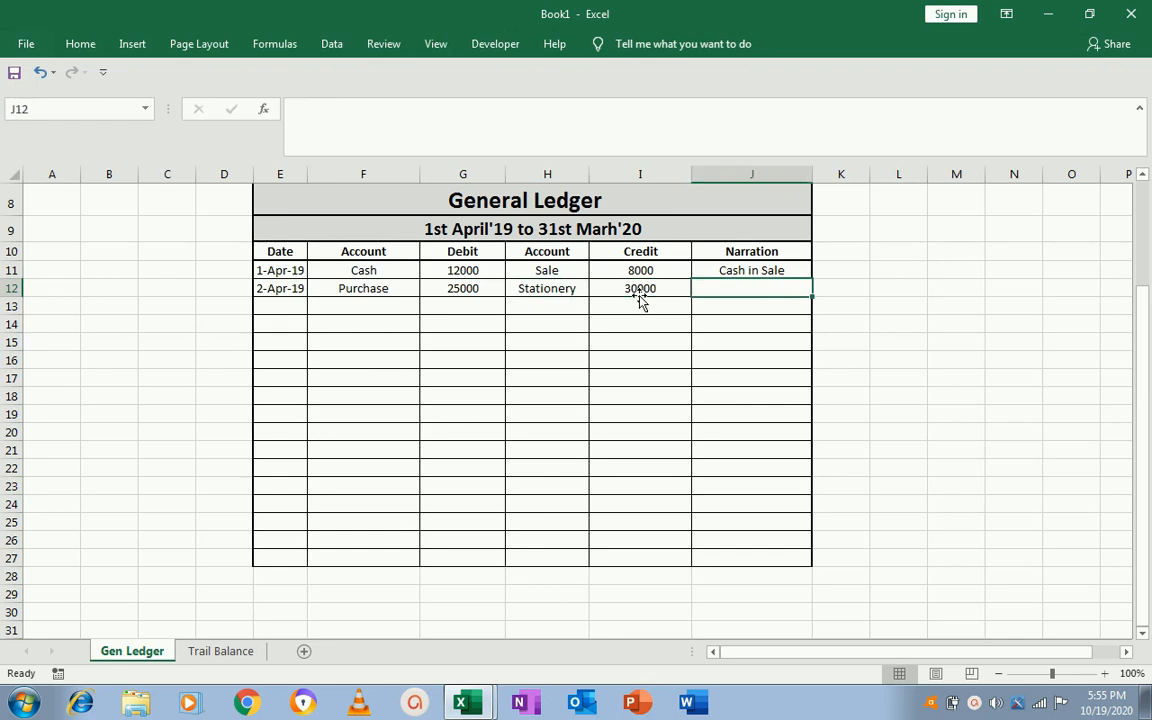
pyautogui.write('Pu')
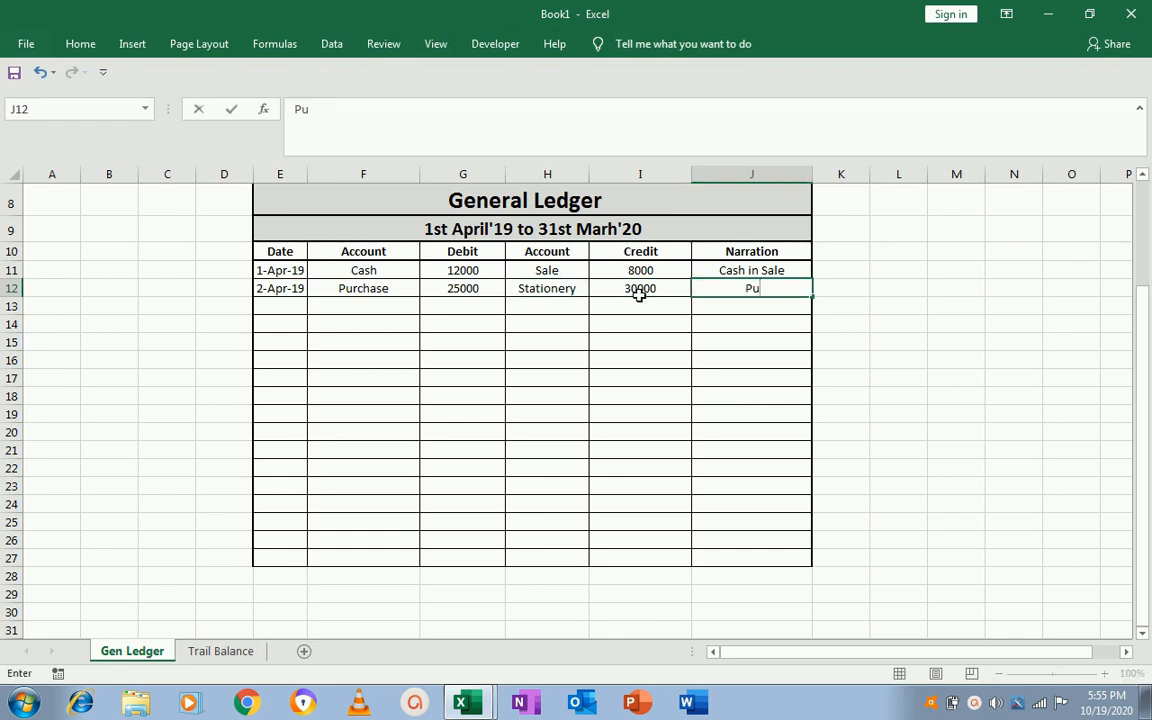
pyautogui.press('BackSpace')
pyautogui.press('BackSpace')
pyautogui.write('Stationery P')
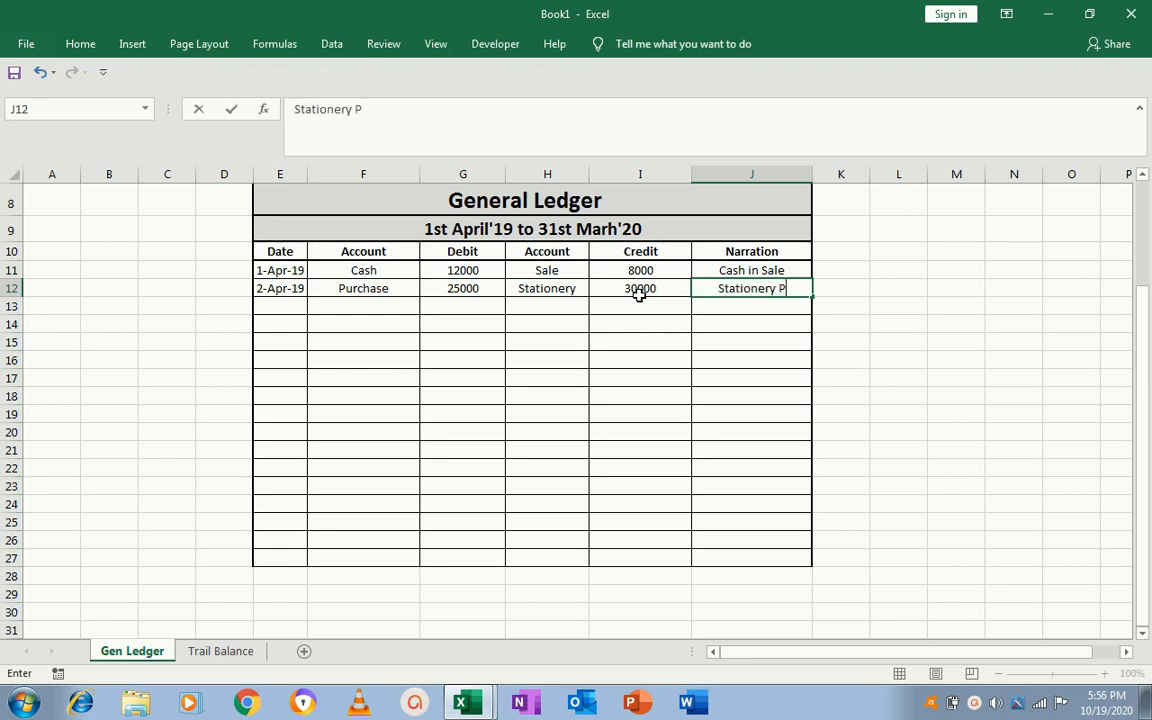
pyautogui.write('urchase')
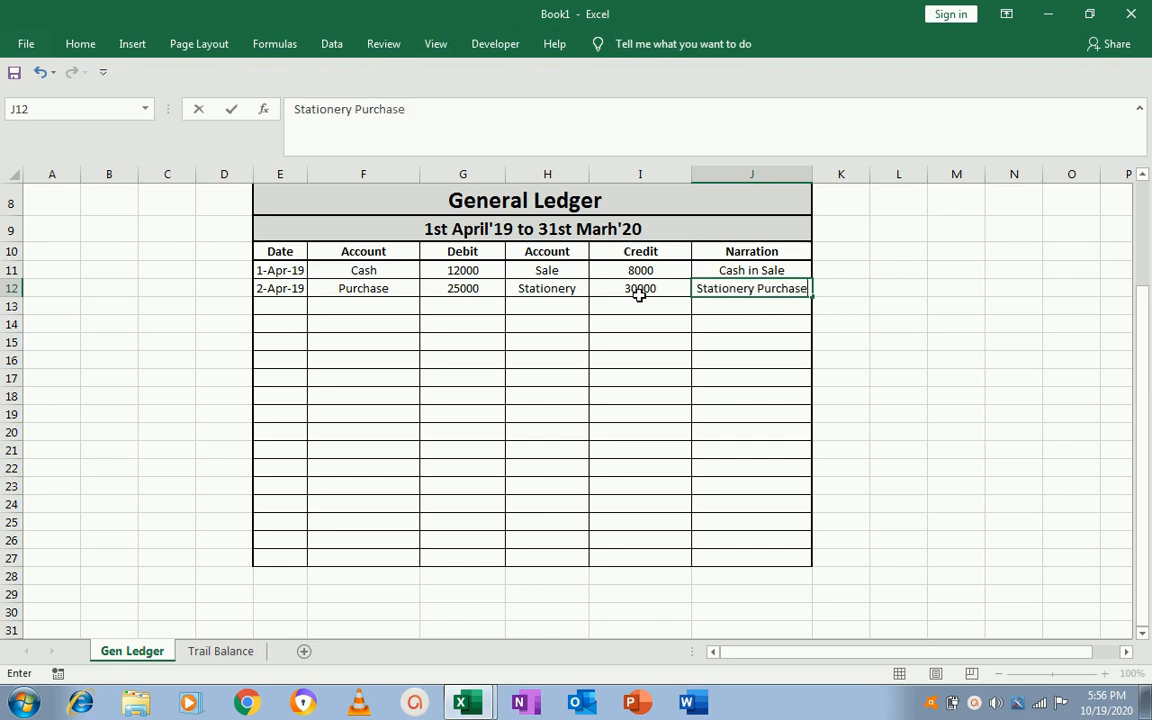
pyautogui.press('Return')
pyautogui.press('Up')
pyautogui.press('Left')
pyautogui.press('Left')
pyautogui.press('Left')
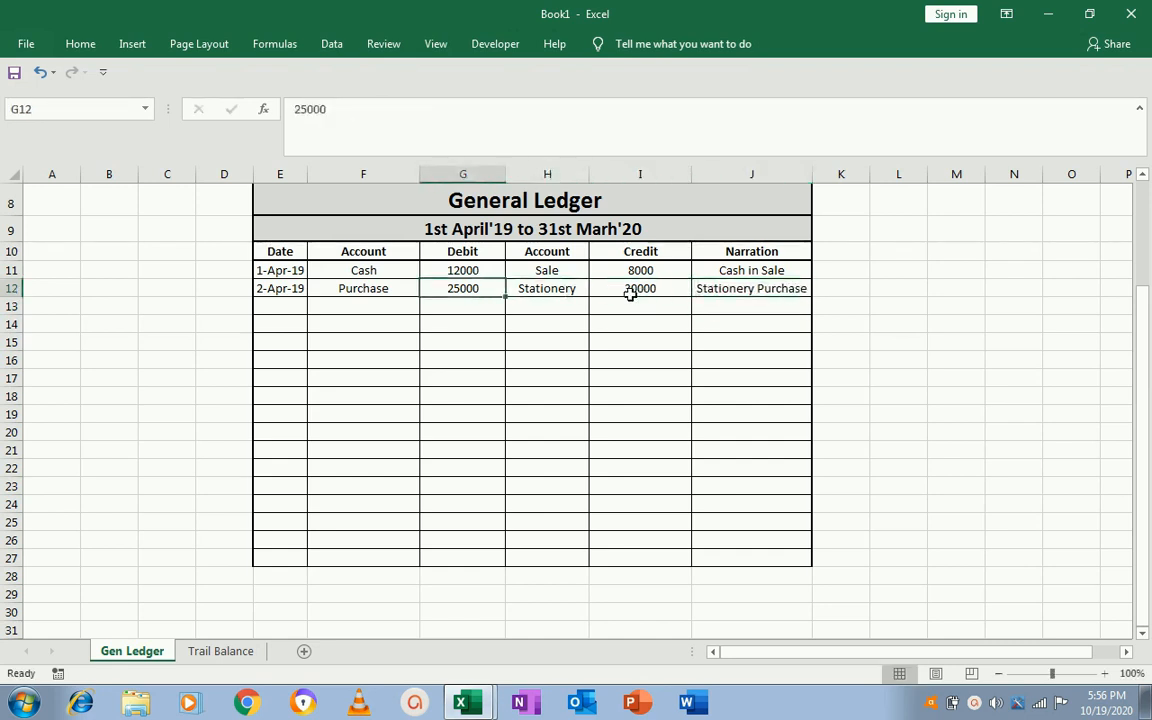
# - Examine the Sale row's Debit, Credit and Balance cells on the Trail Balance sheet after the new ledger entry
pyautogui.click(222, 652)
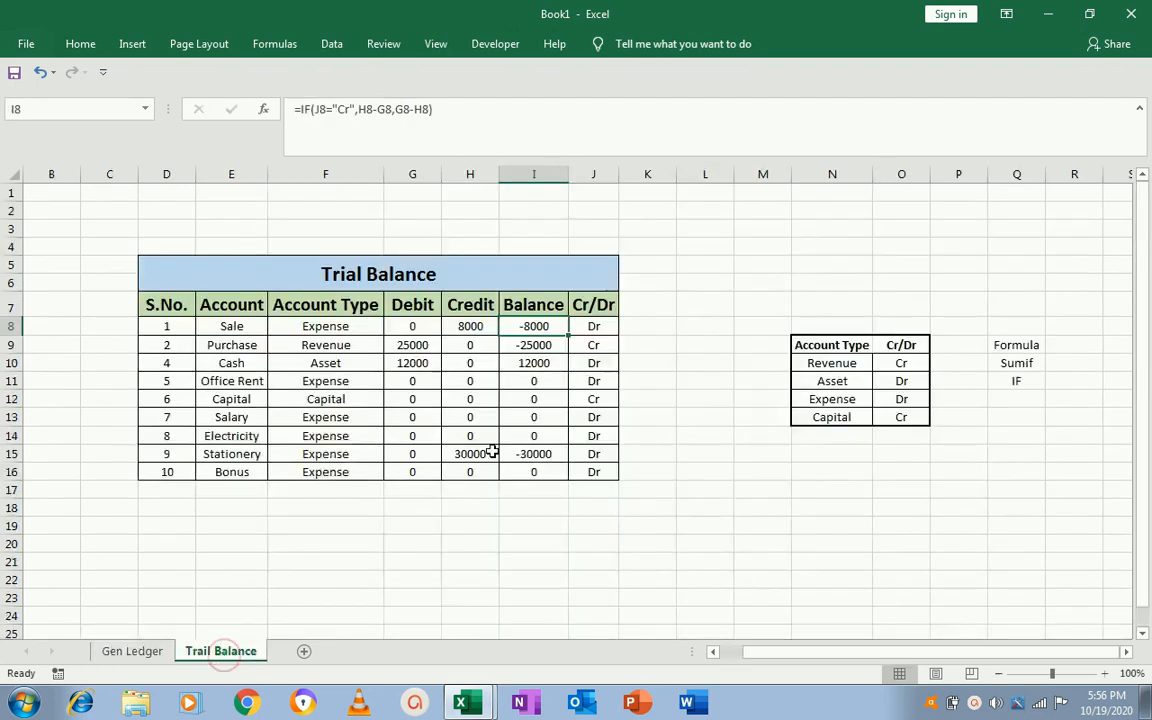
pyautogui.click(248, 350)
pyautogui.press('Up')
pyautogui.press('Right')
pyautogui.press('Right')
pyautogui.press('Right')
pyautogui.press('Right')
pyautogui.press('Left')
pyautogui.press('Left')
pyautogui.press('Left')
pyautogui.press('Left')
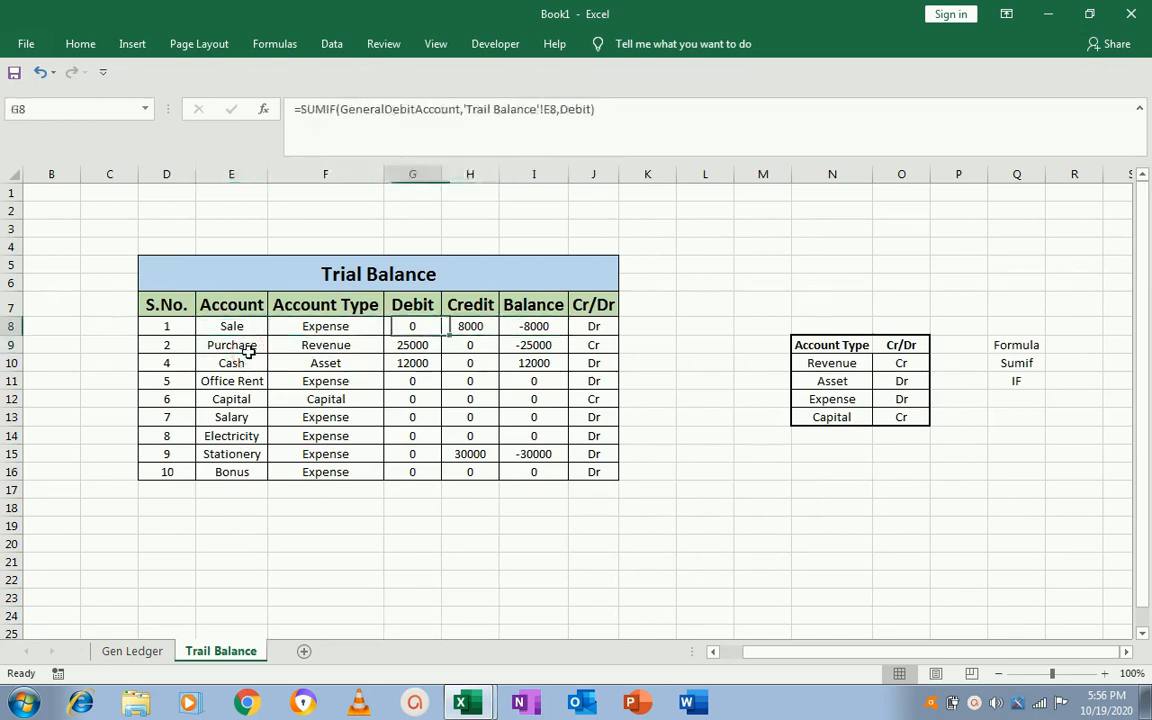
pyautogui.press('Right')
pyautogui.press('Right')
pyautogui.press('Right')
pyautogui.press('Right')
# - Inspect the Purchase row's Balance formula together with its account type, Debit and Credit cells
pyautogui.press('Down')
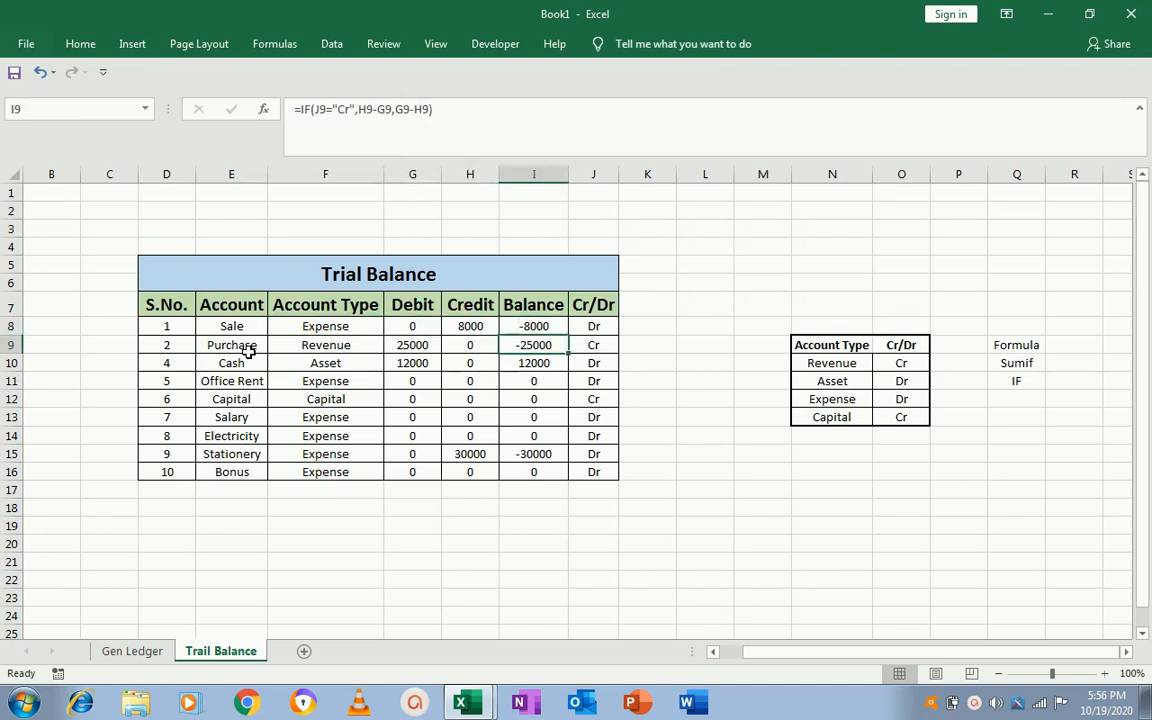
pyautogui.press('Left')
pyautogui.press('Left')
pyautogui.press('Left')
pyautogui.press('Right')
pyautogui.press('Right')
pyautogui.press('Right')
# - Examine the Cash row's account type, Debit, Credit and Balance cells and their formulas
pyautogui.press('Down')
pyautogui.press('Left')
pyautogui.press('Left')
pyautogui.press('Left')
pyautogui.press('Right')
pyautogui.press('Right')
pyautogui.press('Right')
pyautogui.press('Left')
pyautogui.press('Left')
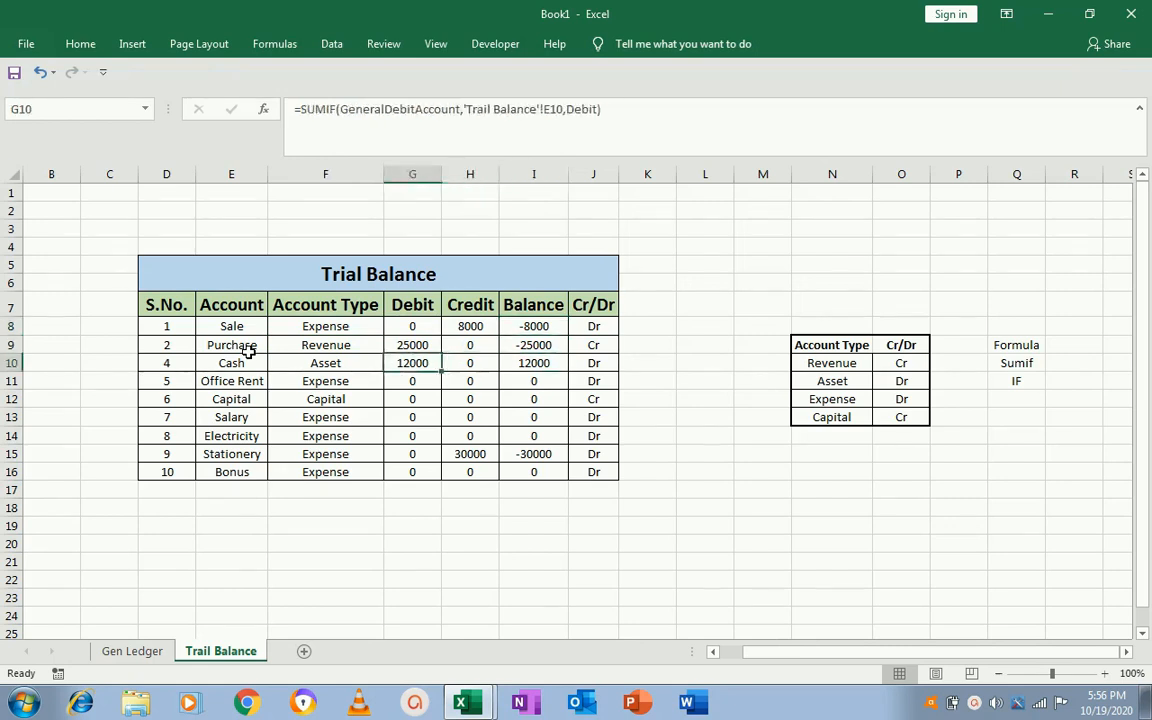
pyautogui.press('Right')
pyautogui.press('Right')
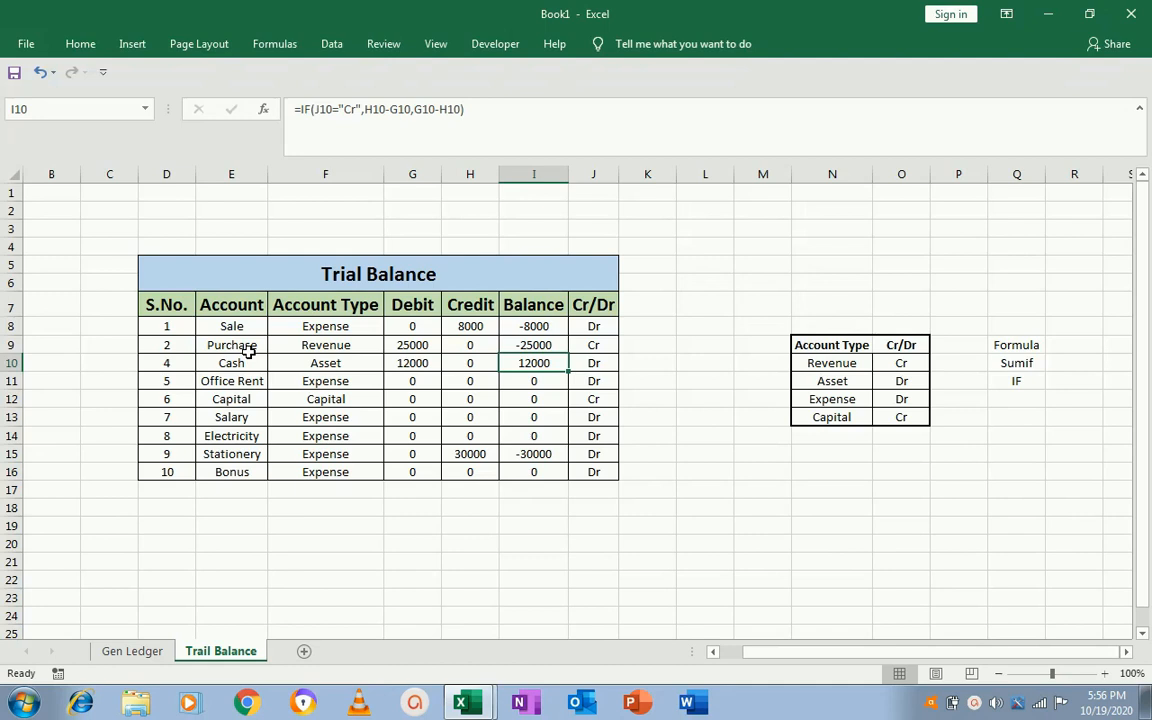
pyautogui.press('Left')
pyautogui.press('Left')
pyautogui.press('Left')
pyautogui.press('Right')
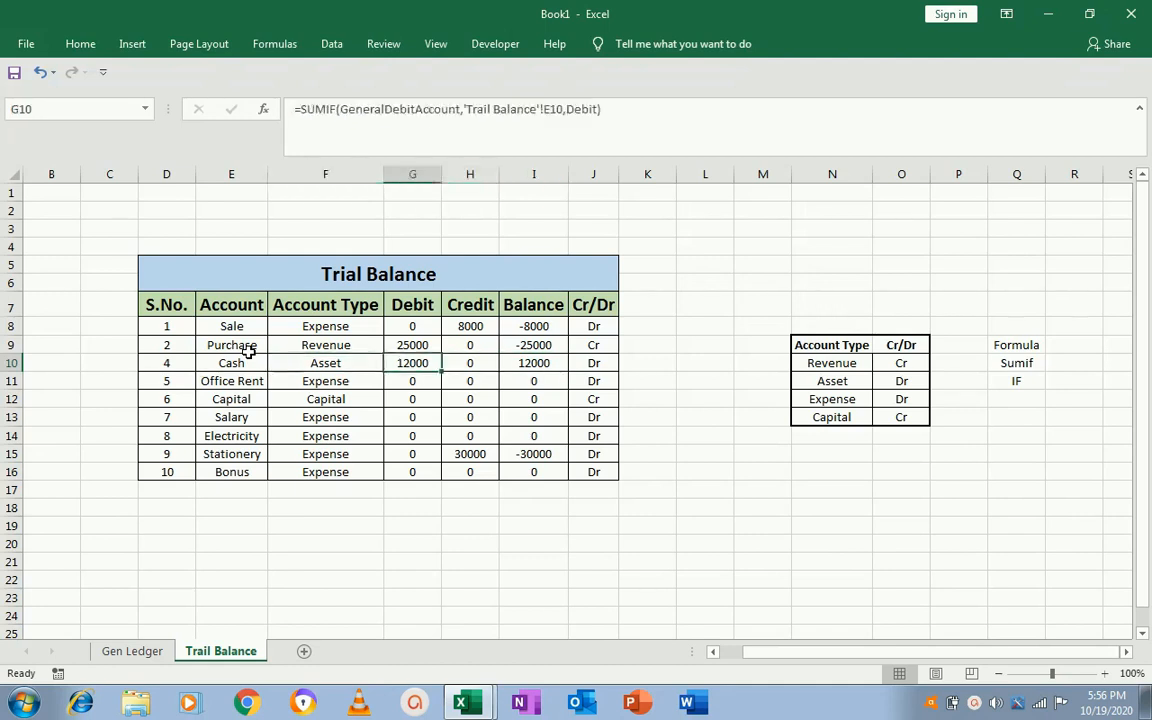
pyautogui.press('Right')
pyautogui.press('Right')
pyautogui.press('Right')
pyautogui.press('Left')
# - Recheck the Purchase and Sale rows of the trial balance, including the Sale row's Cr/Dr lookup and the Account column
pyautogui.press('Up')
pyautogui.press('Up')
pyautogui.press('Down')
pyautogui.press('Left')
pyautogui.press('Left')
pyautogui.press('Left')
pyautogui.press('Left')
pyautogui.press('Up')
pyautogui.press('Right')
pyautogui.press('Right')
pyautogui.press('Right')
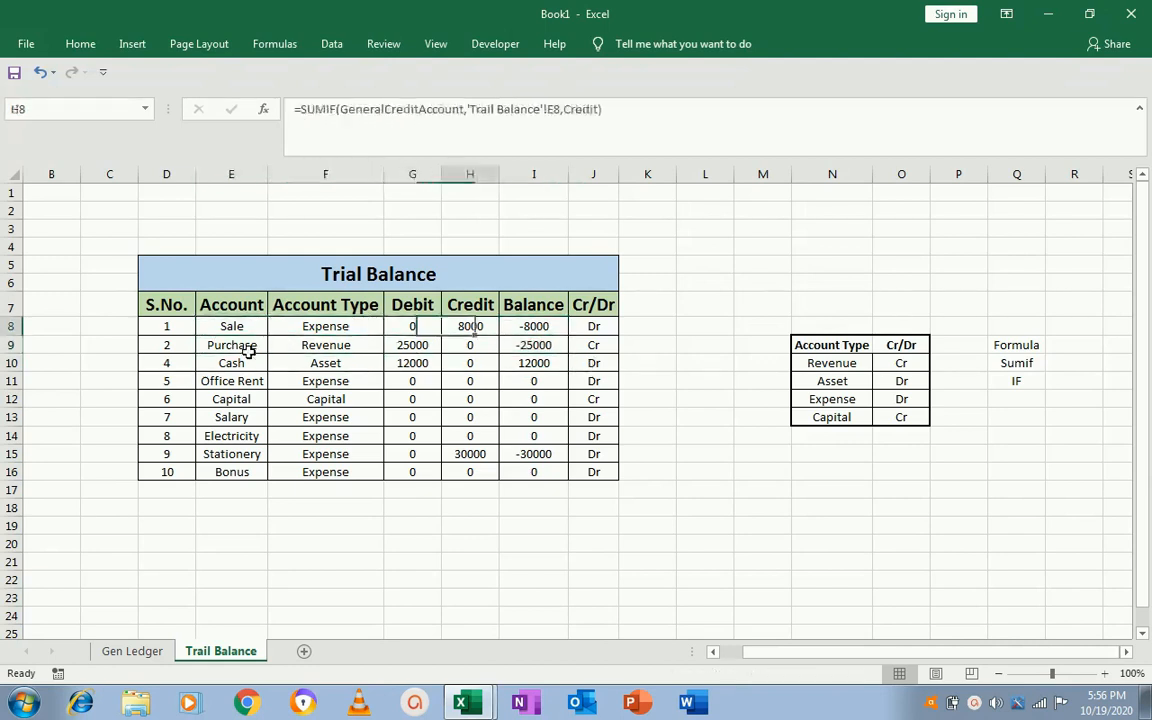
pyautogui.press('Right')
pyautogui.press('Right')
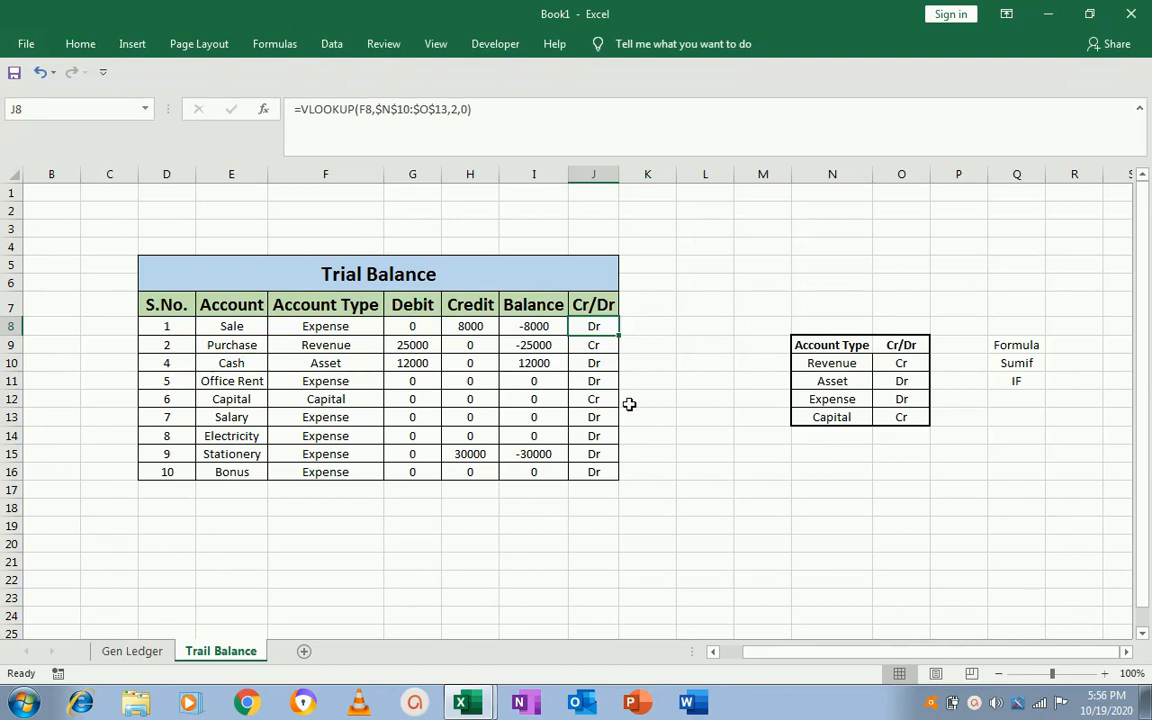
pyautogui.click(229, 300)
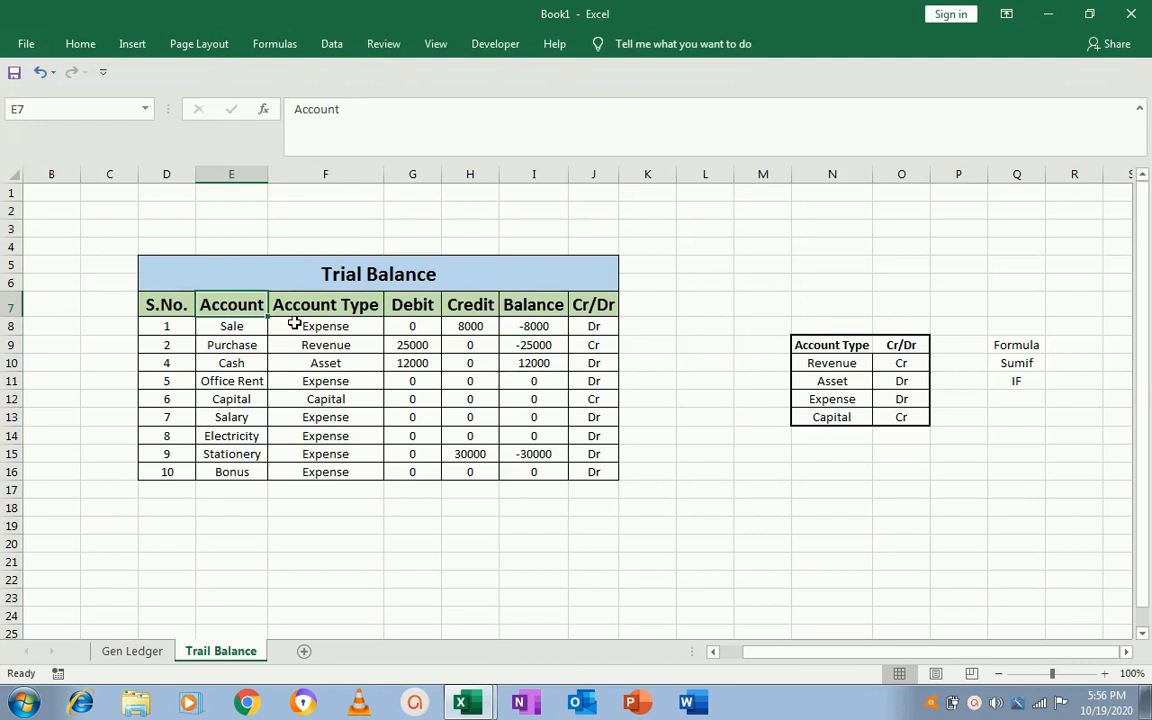
# - Review the accounts and Debit and Credit amounts of the two existing entries on the Gen Ledger sheet
pyautogui.click(149, 651)
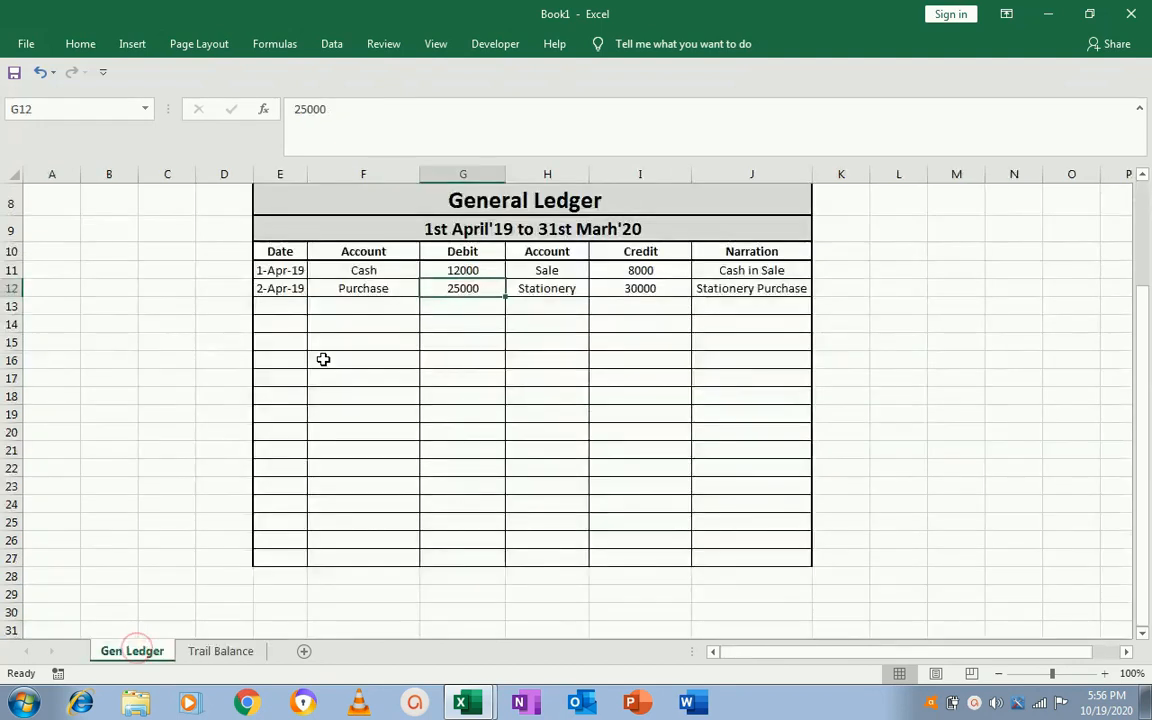
pyautogui.press('Left')
pyautogui.press('Left')
pyautogui.press('Up')
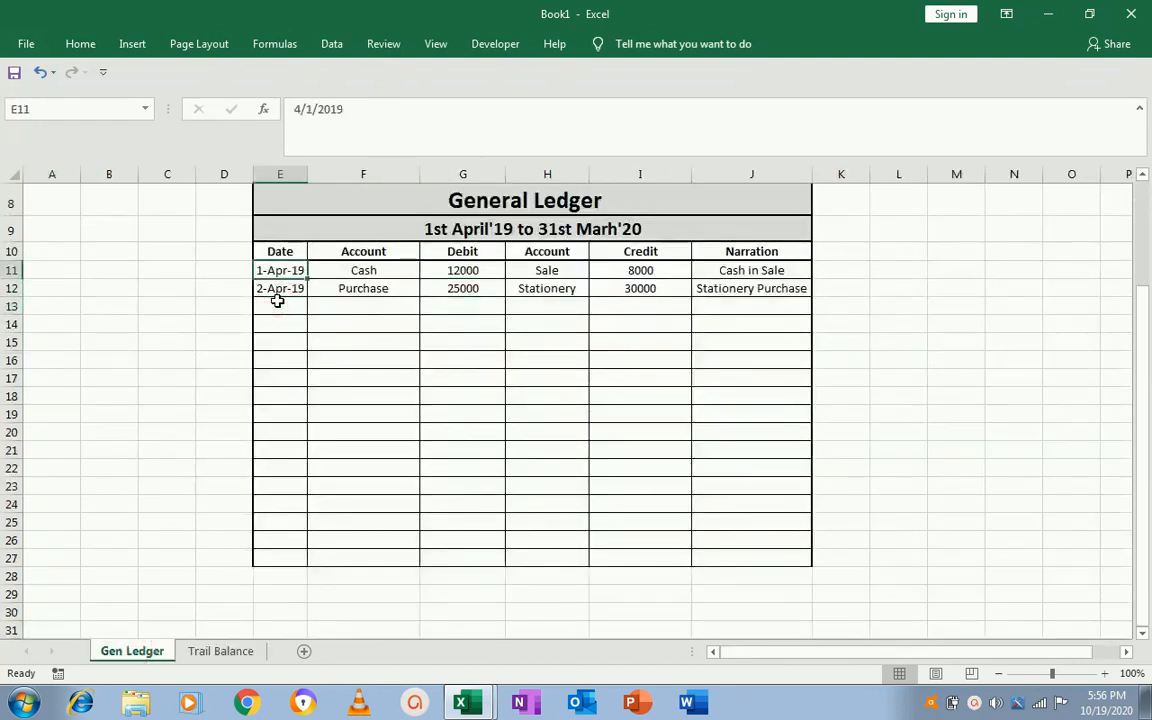
pyautogui.press('Right')
pyautogui.press('Right')
pyautogui.press('Right')
pyautogui.press('Left')
pyautogui.press('Down')
pyautogui.press('Down')
pyautogui.press('Down')
pyautogui.press('Up')
pyautogui.press('Up')
pyautogui.press('Up')
pyautogui.press('Right')
pyautogui.press('Right')
pyautogui.press('Left')
pyautogui.press('Left')
pyautogui.press('Left')
pyautogui.press('Down')
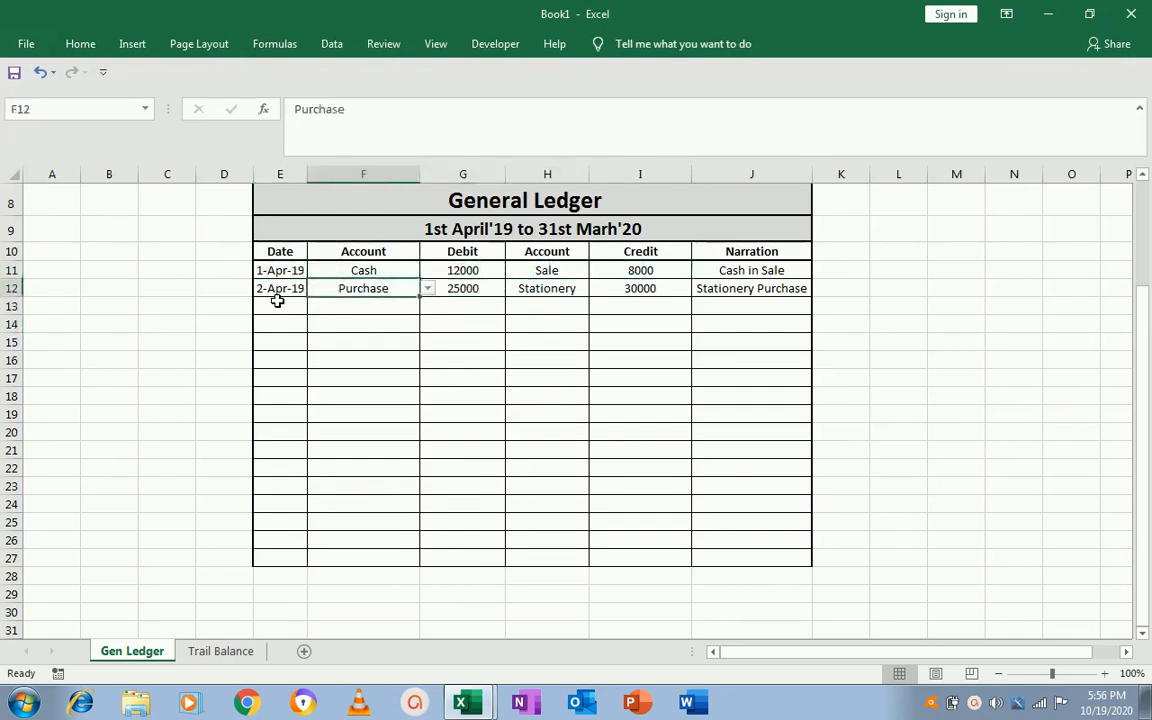
# - Choose Stationery as the debit account in F13 and enter 13000 as its Debit amount in G13
pyautogui.click(360, 316)
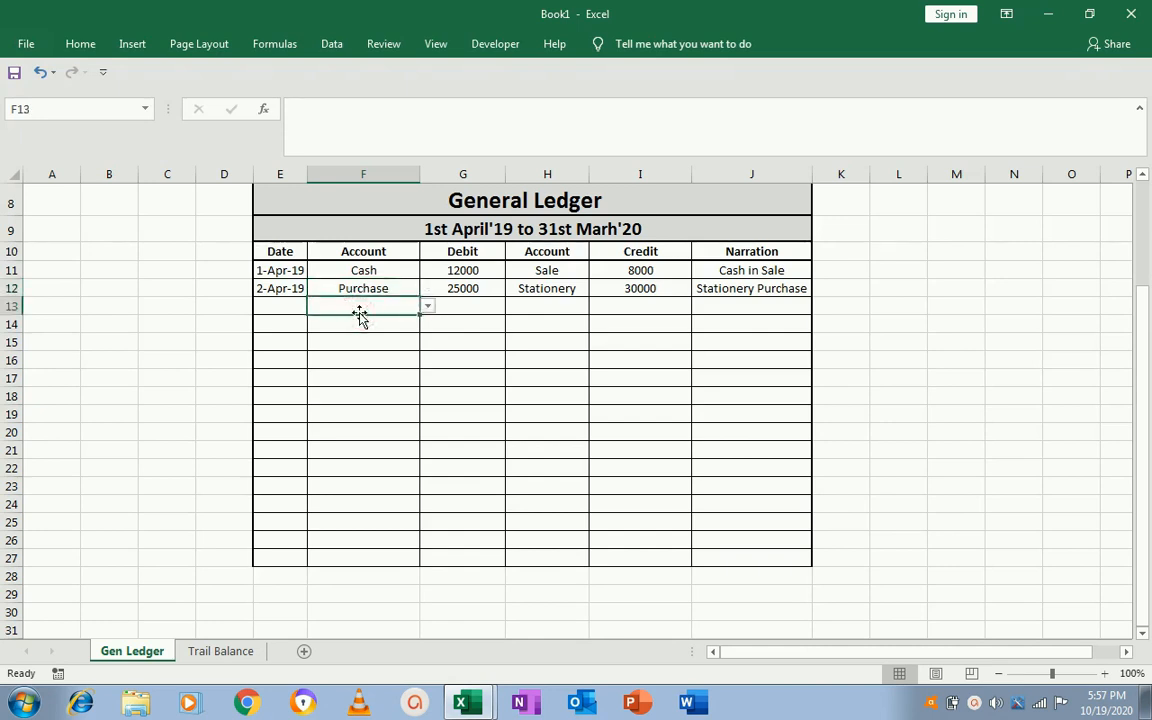
pyautogui.click(427, 306)
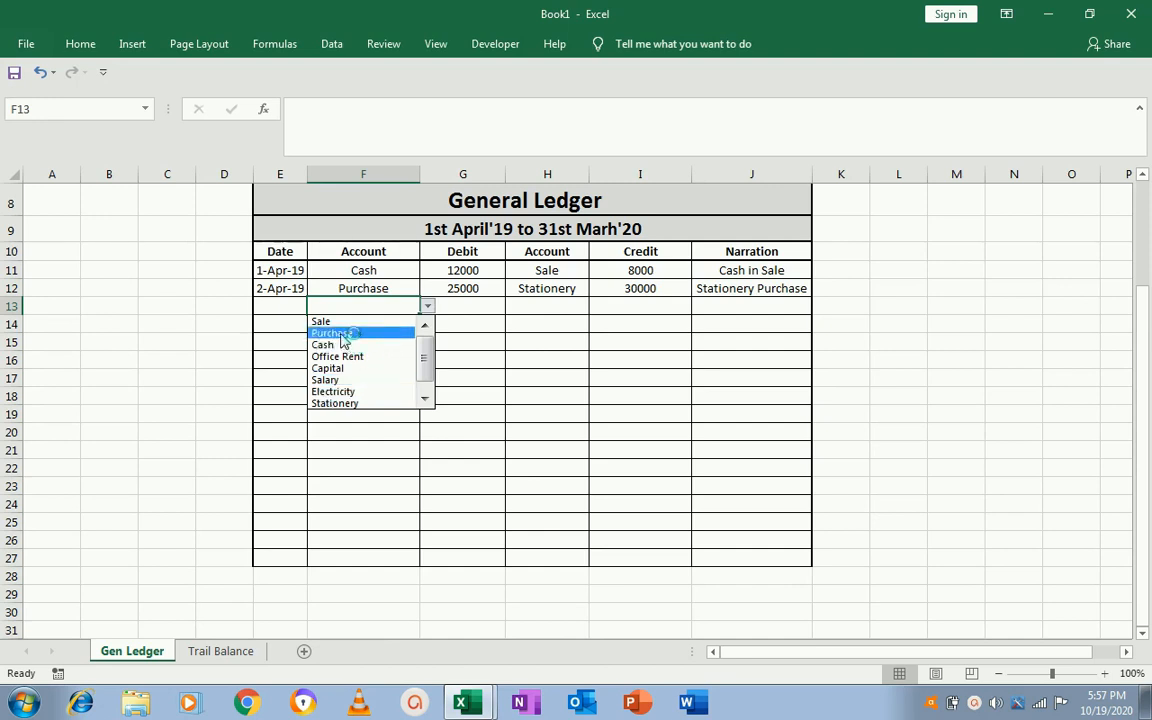
pyautogui.click(333, 403)
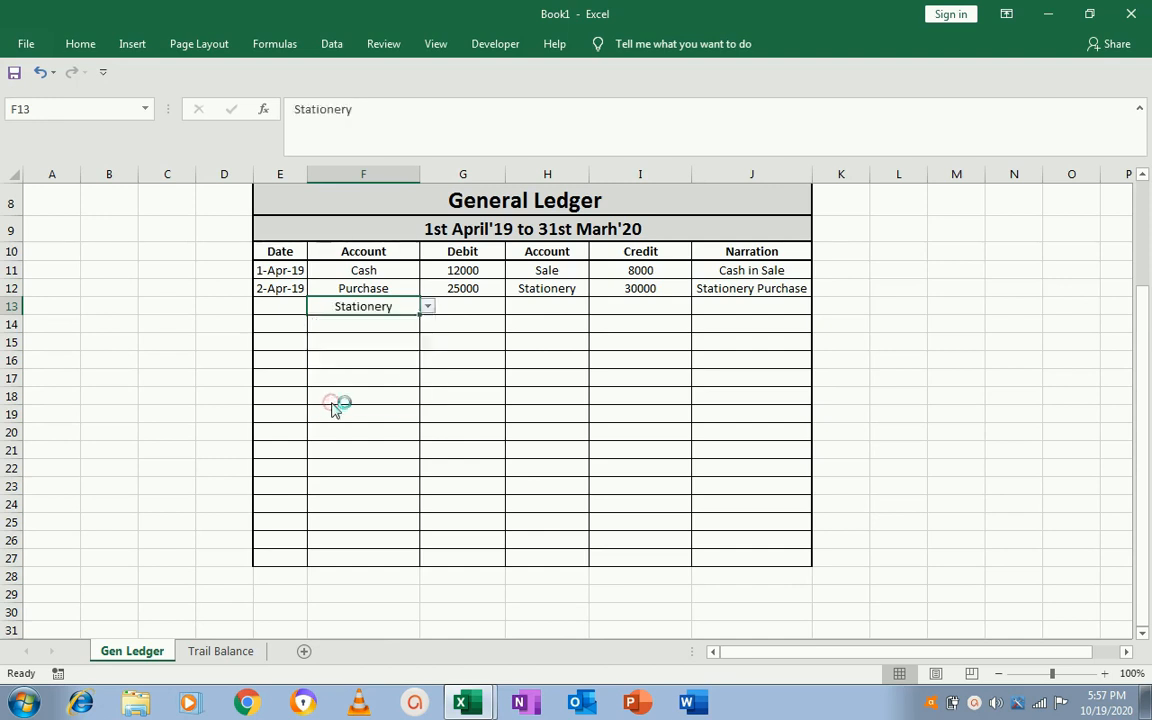
pyautogui.click(478, 305)
pyautogui.write('13000')
pyautogui.press('Tab')
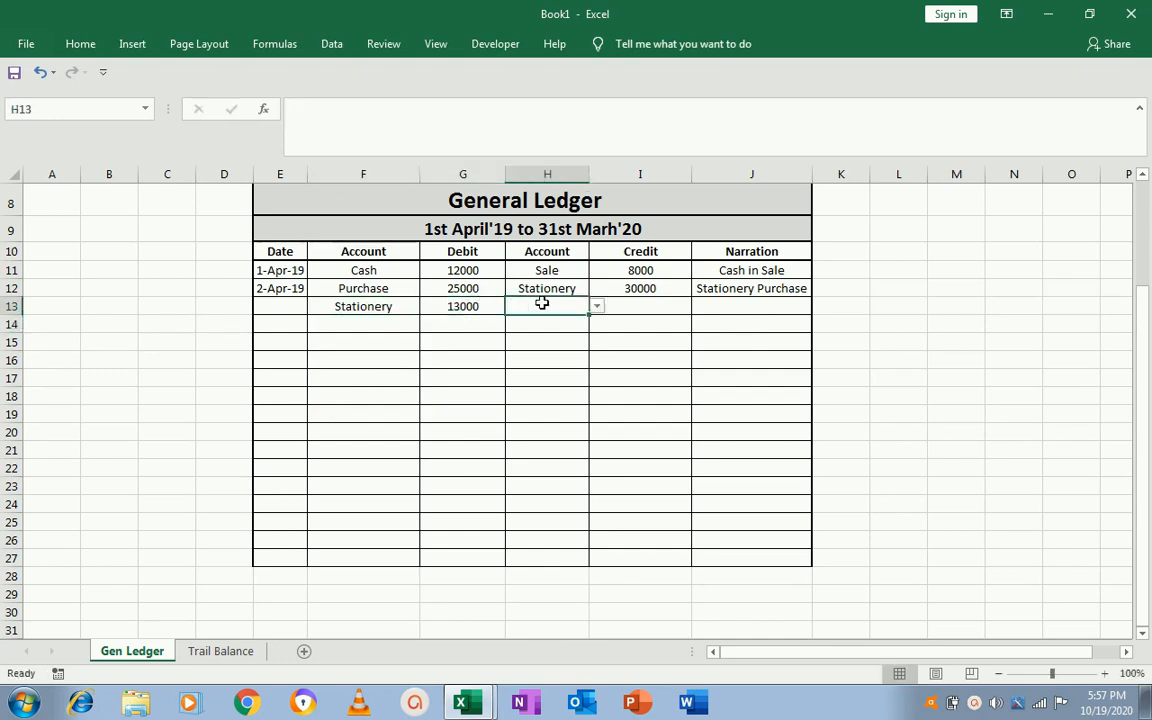
# - Choose Purchase as the credit account in H13 and enter 35000 as its Credit amount in I13
pyautogui.click(596, 306)
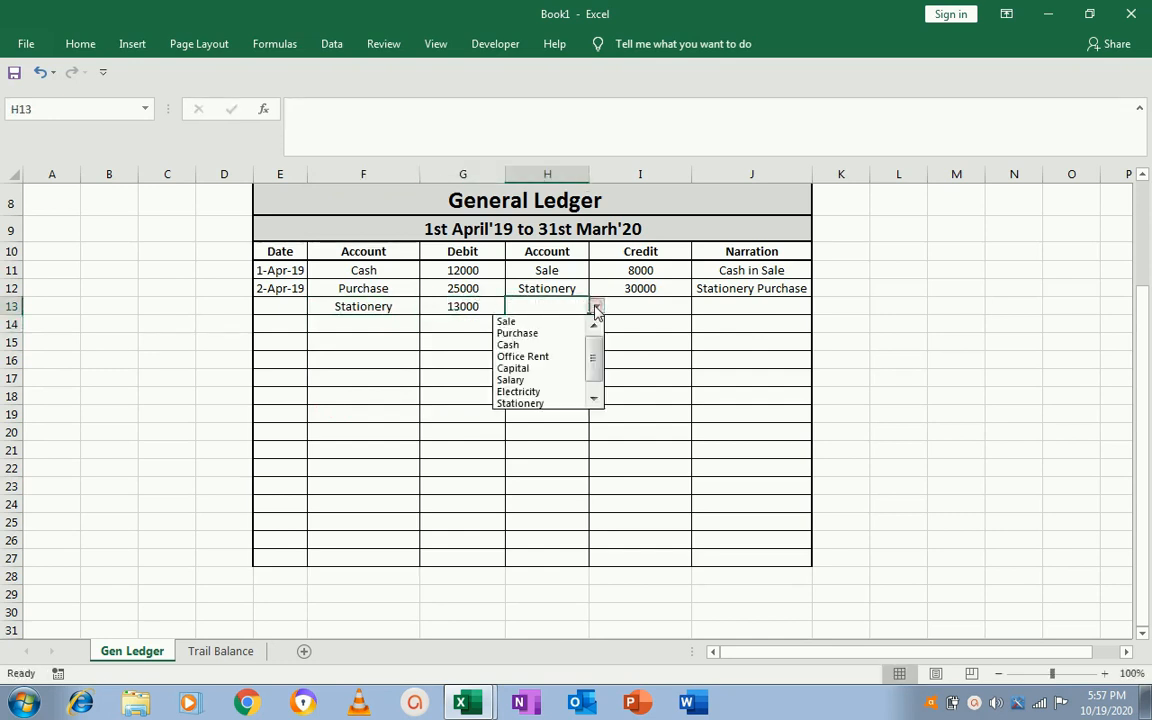
pyautogui.click(515, 333)
pyautogui.click(638, 312)
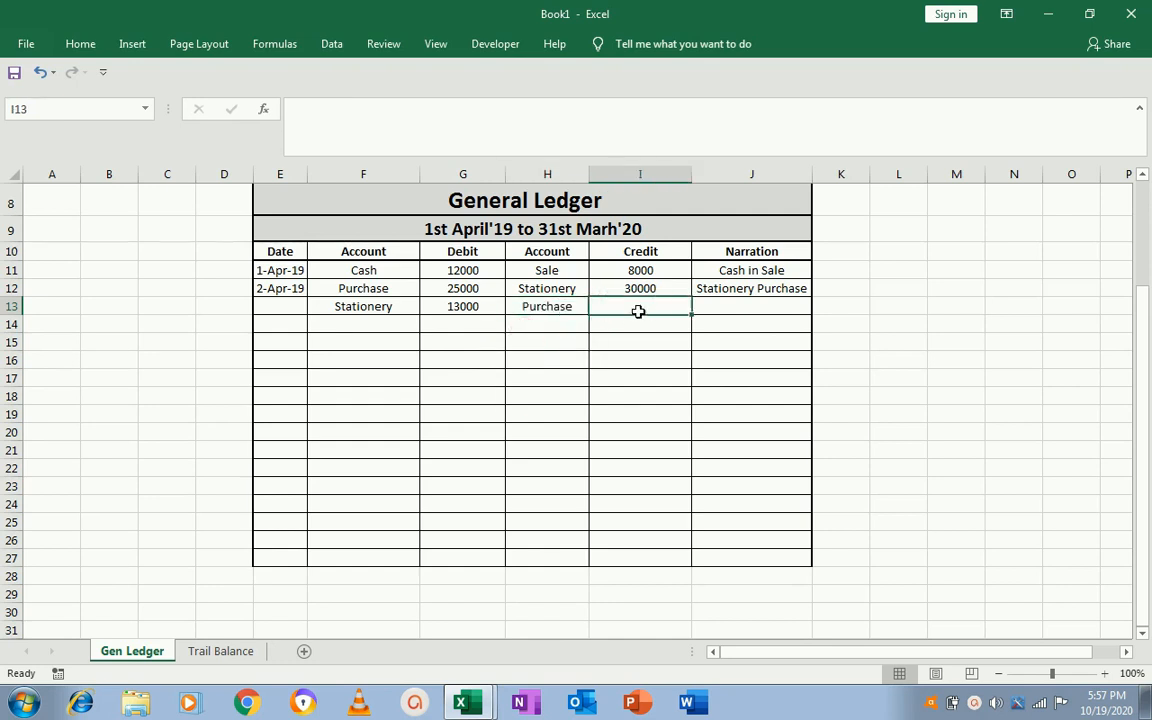
pyautogui.write('35000')
pyautogui.press('Return')
# - Copy the "Stationery Purchase" narration from J12 into J13
pyautogui.press('Up')
pyautogui.press('Right')
pyautogui.press('Up')
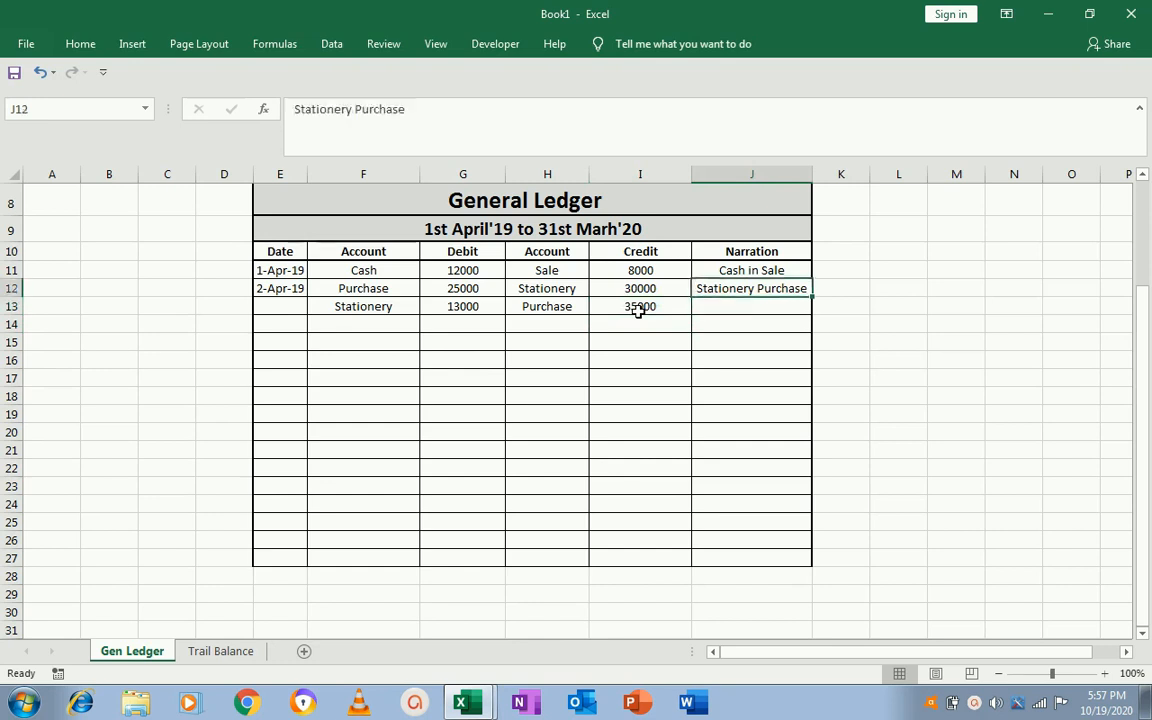
pyautogui.hotkey('ctrl', 'c')
pyautogui.press('Down')
pyautogui.hotkey('ctrl', 'v')
pyautogui.press('Down')
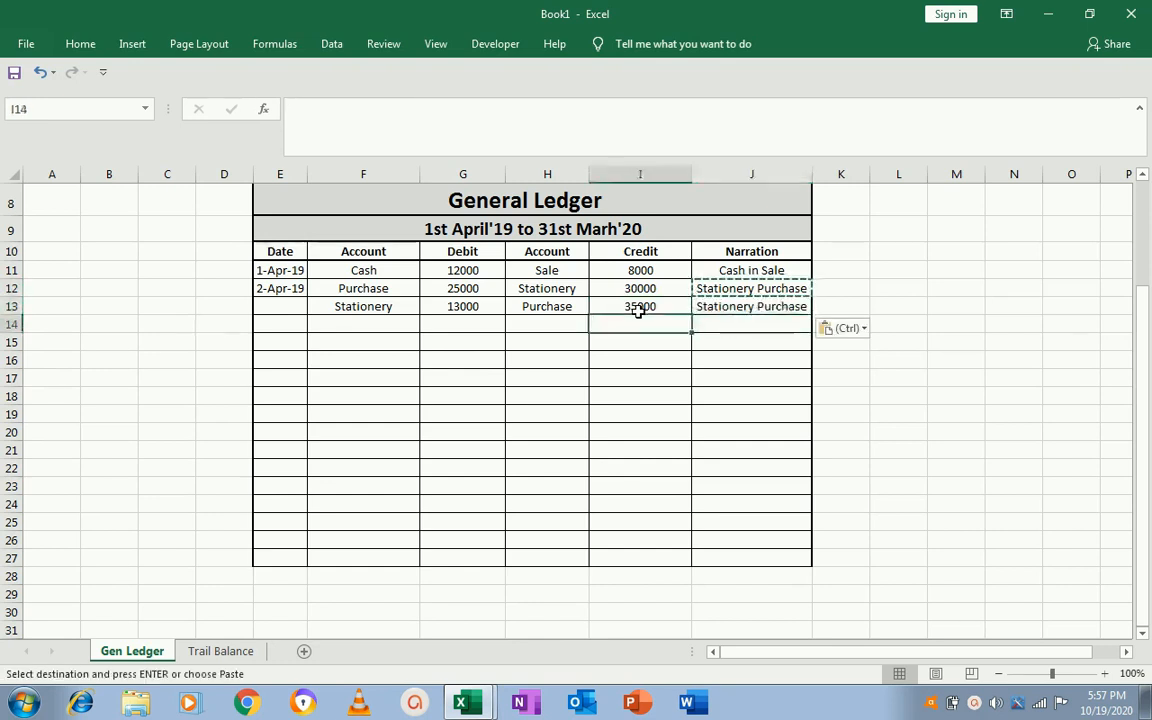
# - Examine the Purchase row's account type, Debit, Credit and Balance cells on the Trail Balance sheet after the third entry
pyautogui.click(220, 651)
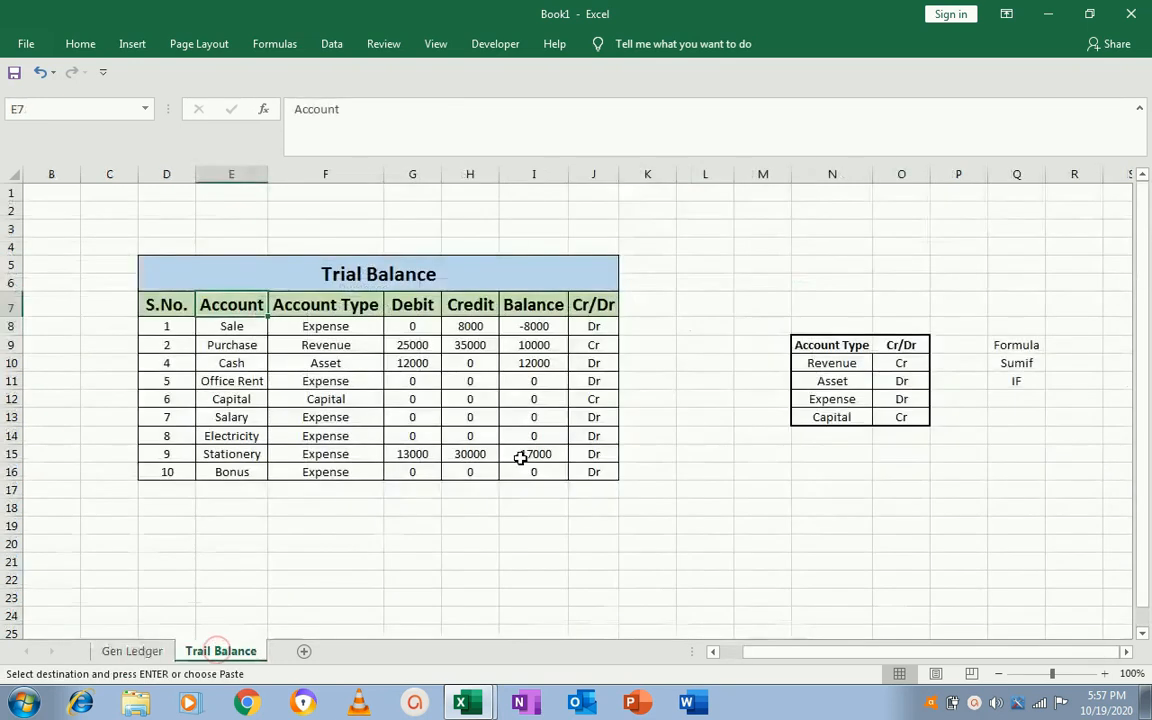
pyautogui.press('Down')
pyautogui.press('Down')
pyautogui.press('Down')
pyautogui.press('Right')
pyautogui.press('Right')
pyautogui.press('Right')
pyautogui.press('Left')
pyautogui.press('Up')
pyautogui.press('Left')
pyautogui.press('Left')
pyautogui.press('Left')
pyautogui.press('Right')
pyautogui.press('Right')
pyautogui.press('Right')
pyautogui.press('Right')
pyautogui.press('Left')
pyautogui.press('Right')
pyautogui.press('Right')
pyautogui.press('Left')
pyautogui.press('Left')
pyautogui.press('Left')
pyautogui.press('Left')
pyautogui.press('Right')
pyautogui.press('Right')
pyautogui.press('Right')
pyautogui.press('Right')
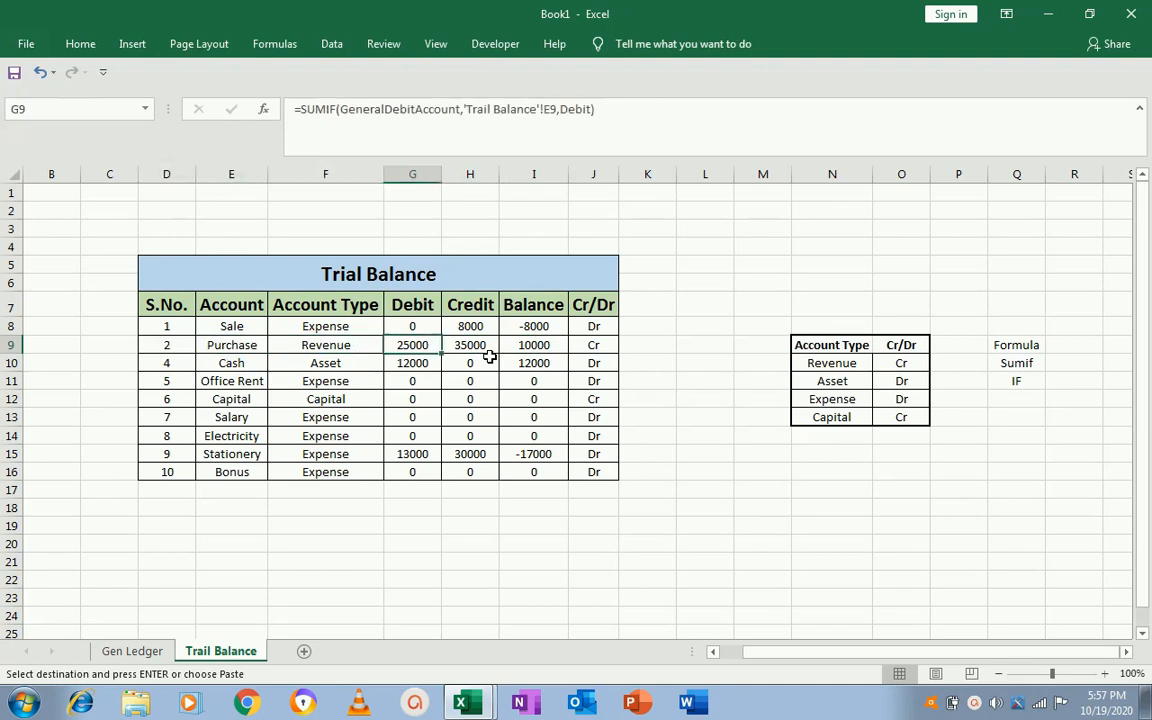
# - Compare the Sale and Cash rows of the trial balance with the Purchase row
pyautogui.press('Up')
pyautogui.press('Left')
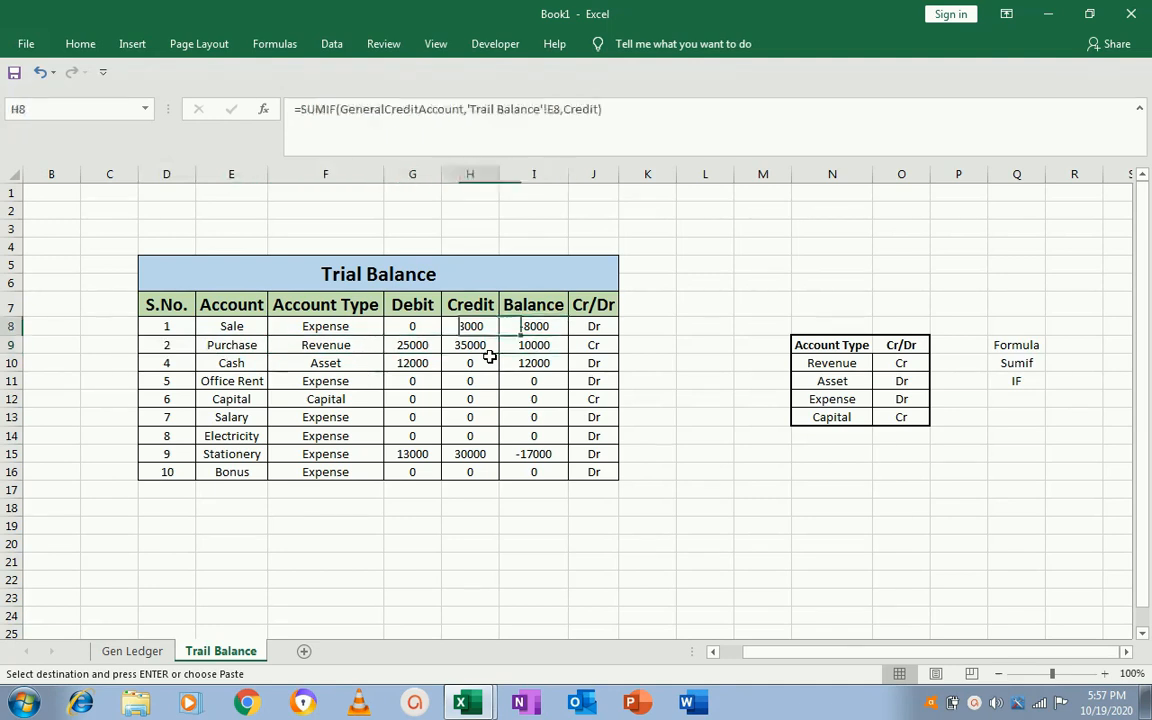
pyautogui.press('Left')
pyautogui.press('Down')
pyautogui.press('Down')
pyautogui.press('Left')
pyautogui.press('Left')
pyautogui.press('Up')
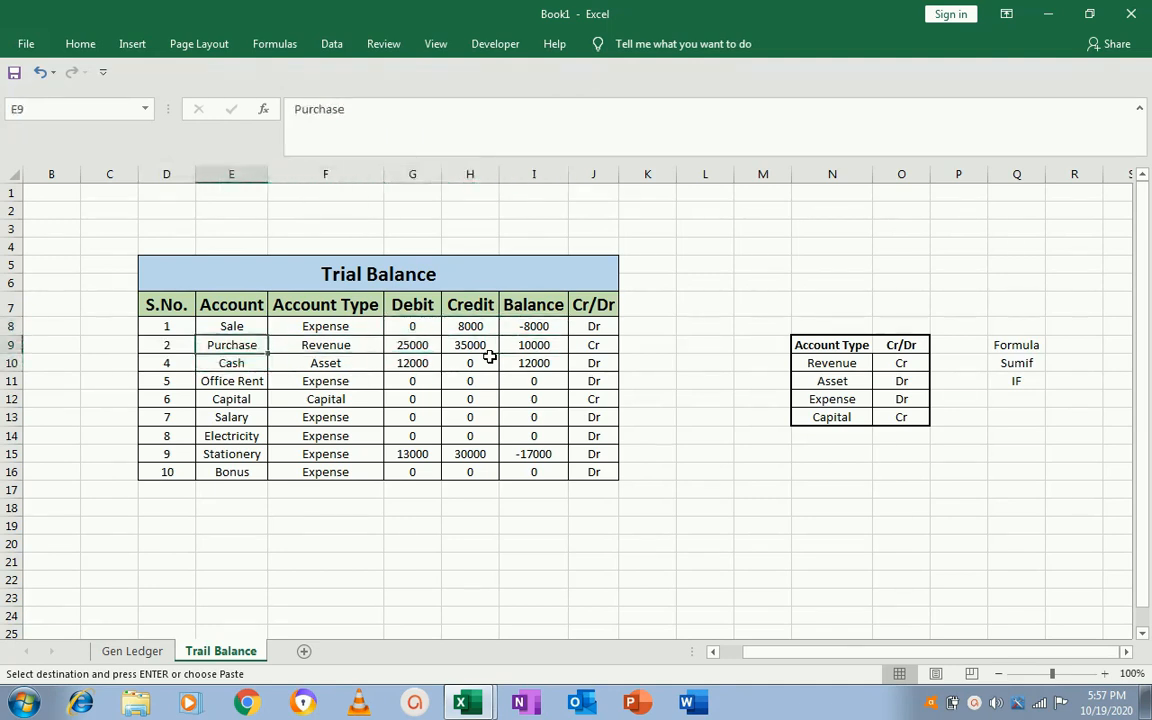
# - Examine the formulas in the trial balance's Balance column and the neighbouring Debit and Credit cells
pyautogui.press('Up')
pyautogui.press('Right')
pyautogui.press('Right')
pyautogui.press('Right')
pyautogui.press('Right')
pyautogui.press('Down')
pyautogui.press('Down')
pyautogui.press('Down')
pyautogui.press('Up')
pyautogui.press('Up')
pyautogui.press('Up')
pyautogui.press('Down')
pyautogui.press('Down')
pyautogui.press('Left')
pyautogui.press('Left')
pyautogui.press('Down')
pyautogui.press('Left')
pyautogui.press('Right')
pyautogui.press('Right')
pyautogui.press('Right')
pyautogui.press('Down')
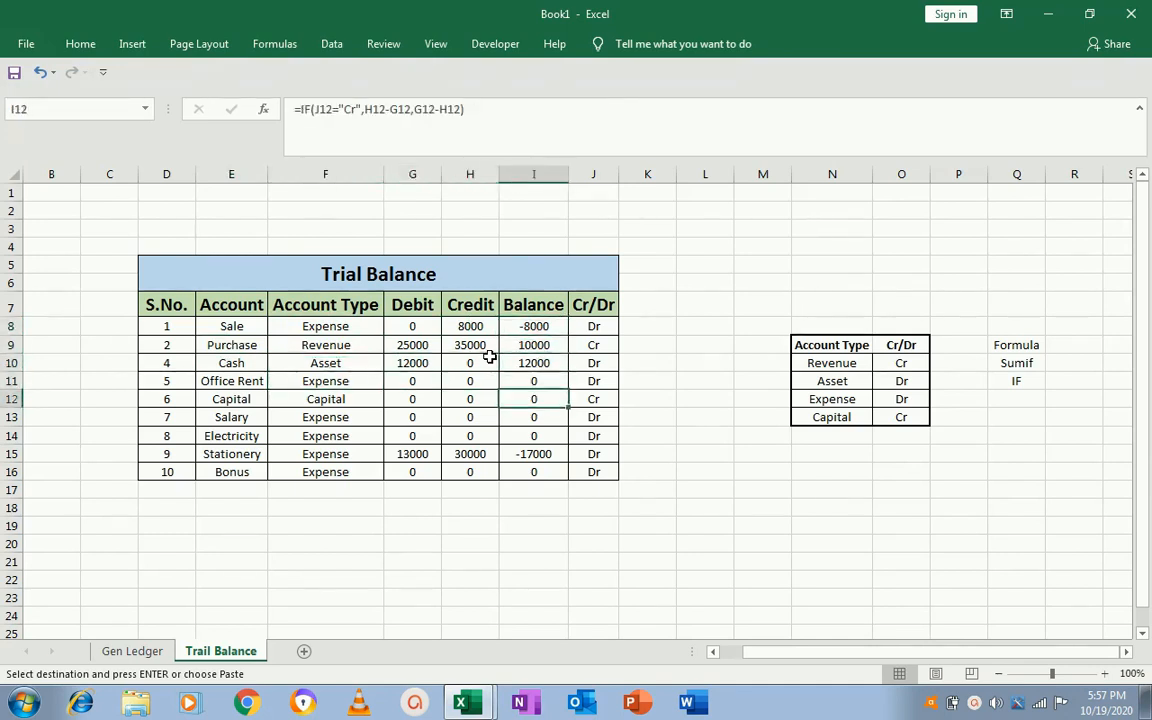
pyautogui.press('Left')
pyautogui.press('Down')
pyautogui.press('Down')
pyautogui.press('Right')
pyautogui.press('Up')
pyautogui.press('Up')
pyautogui.press('Up')
pyautogui.press('Up')
pyautogui.press('Up')
pyautogui.press('Up')
pyautogui.press('Up')
# - Review the Sale row of the trial balance cell by cell, along with the Balance formulas of the Sale and Purchase rows
pyautogui.press('Down')
pyautogui.press('Left')
pyautogui.press('Left')
pyautogui.press('Left')
pyautogui.press('Left')
pyautogui.press('Left')
pyautogui.press('Right')
pyautogui.press('Right')
pyautogui.press('Right')
pyautogui.press('Right')
pyautogui.press('Right')
pyautogui.press('Left')
pyautogui.press('Left')
pyautogui.press('Left')
pyautogui.press('Left')
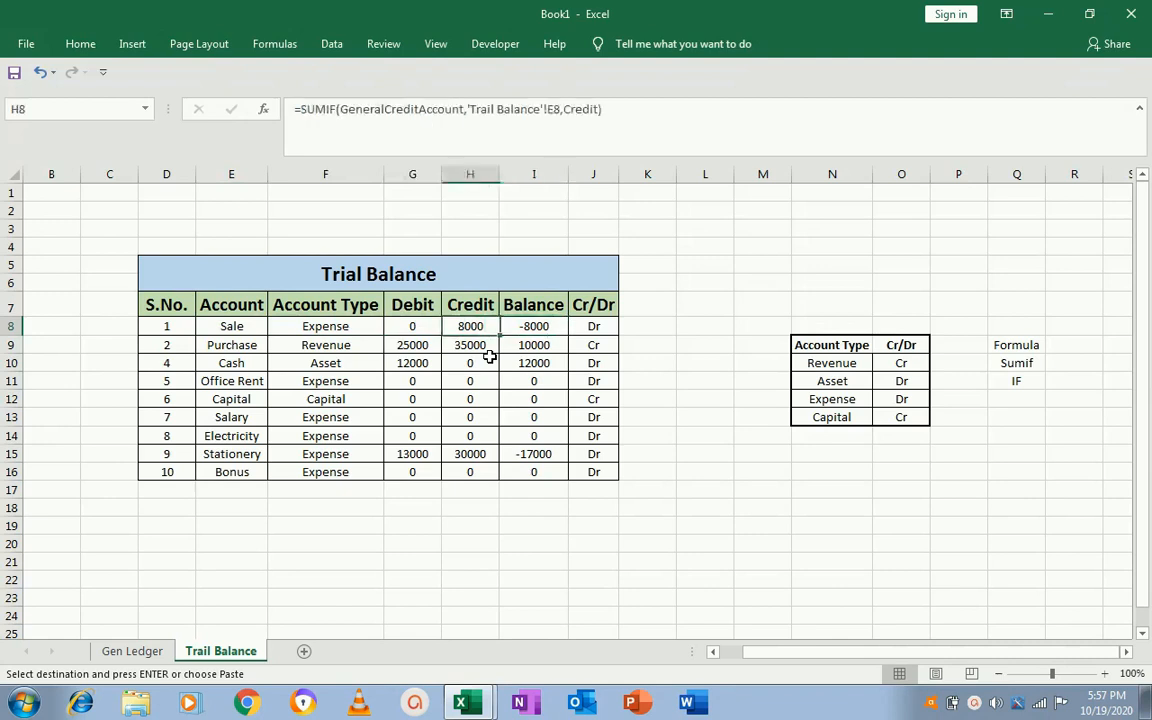
pyautogui.press('Right')
pyautogui.press('Right')
pyautogui.press('Right')
pyautogui.press('Right')
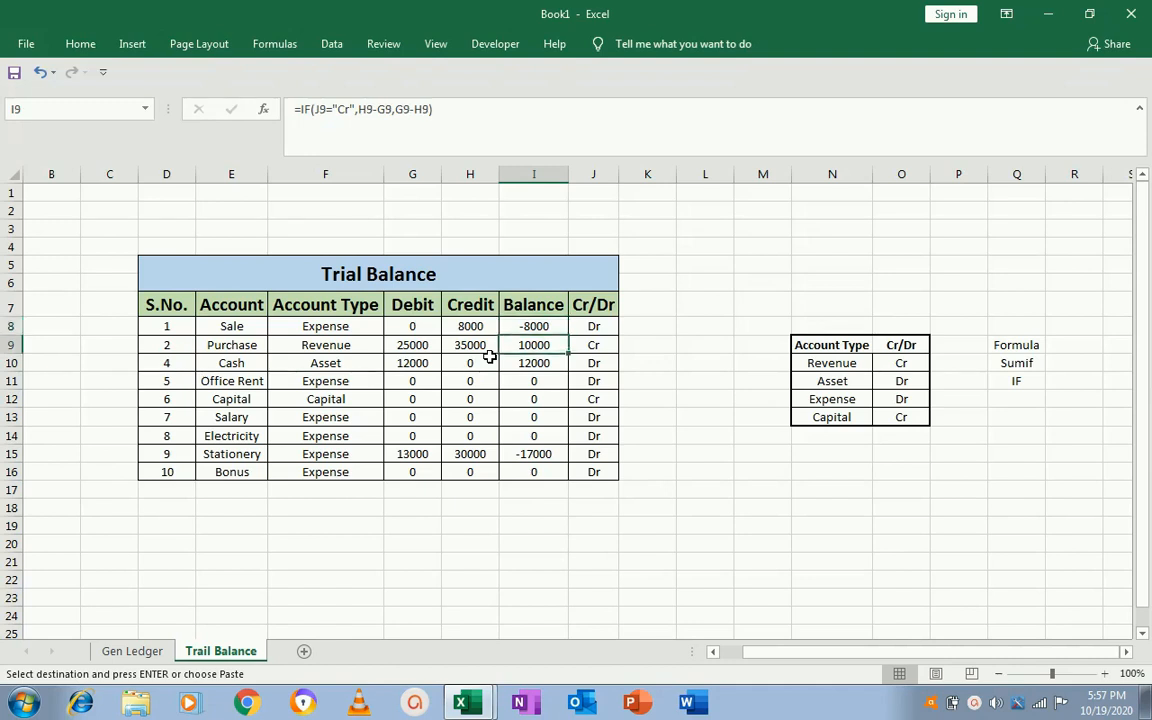
pyautogui.press('Right')
pyautogui.press('Left')
pyautogui.press('Left')
pyautogui.press('Right')
pyautogui.press('Left')
pyautogui.press('Right')
# - Select all the Balance values of the trial balance, I8:I16
pyautogui.hotkey('shift', 'Down')
pyautogui.hotkey('shift', 'Down')
pyautogui.hotkey('shift', 'Down')
pyautogui.hotkey('shift', 'Down')
pyautogui.hotkey('shift', 'Down')
pyautogui.hotkey('shift', 'Down')
pyautogui.hotkey('shift', 'Down')
pyautogui.hotkey('shift', 'Down')
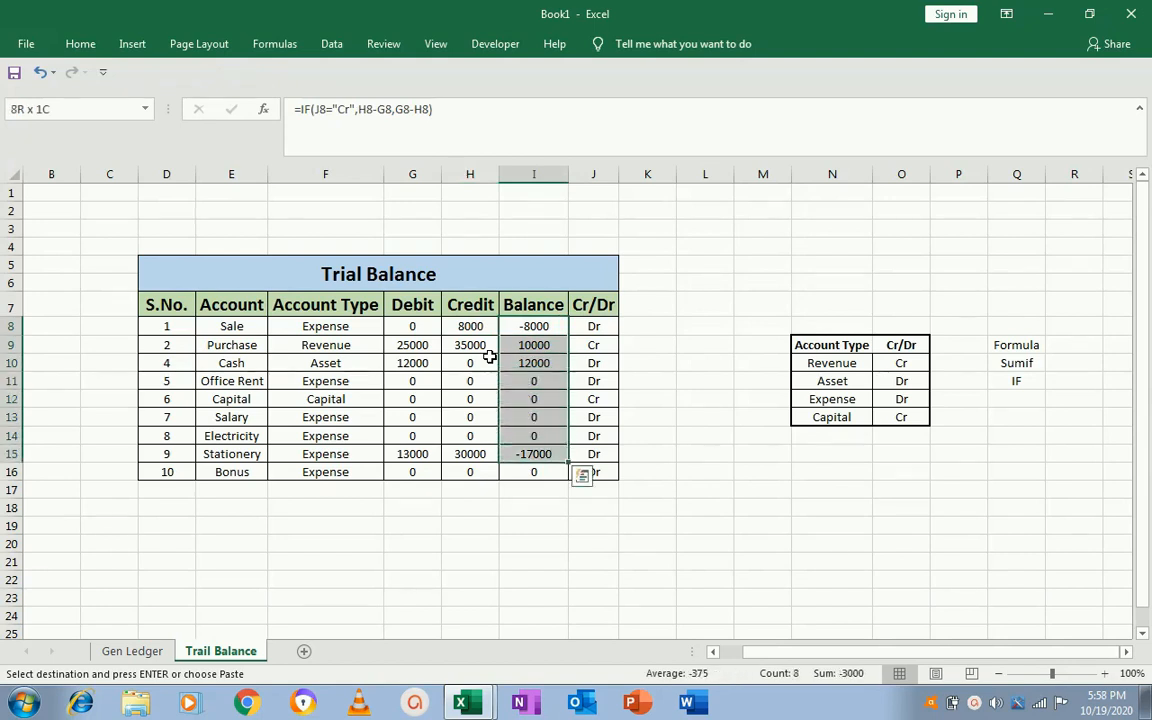
pyautogui.hotkey('ctrl', 'v')
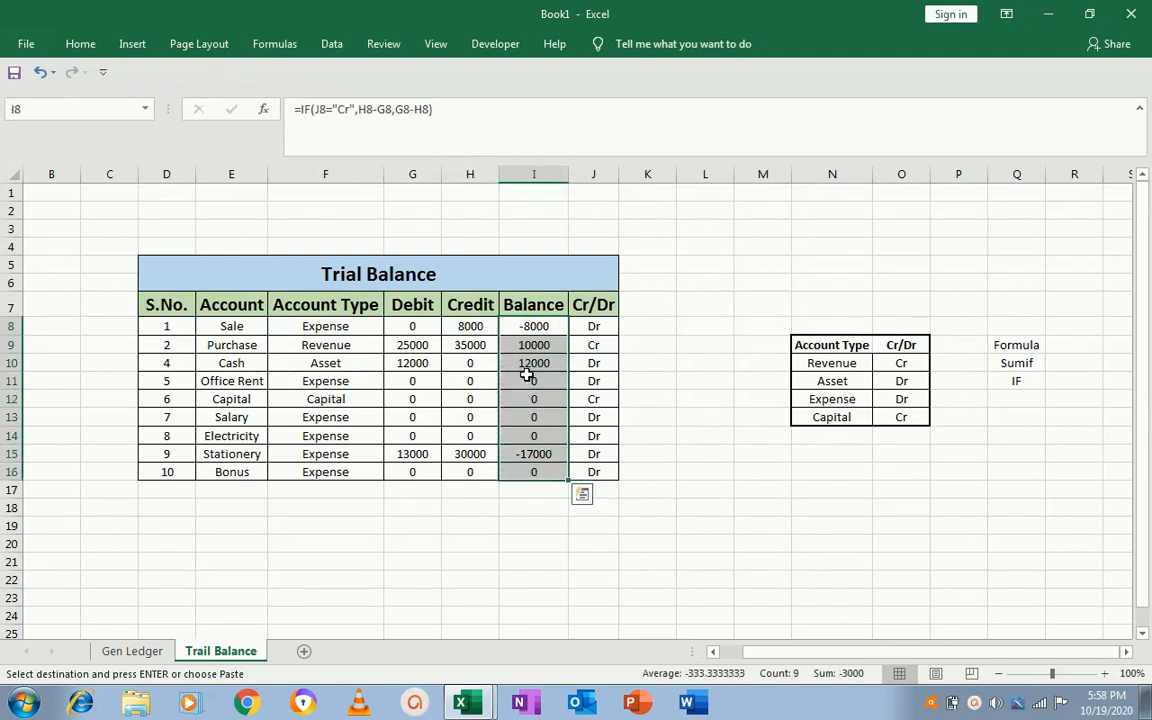
pyautogui.rightClick(526, 374)
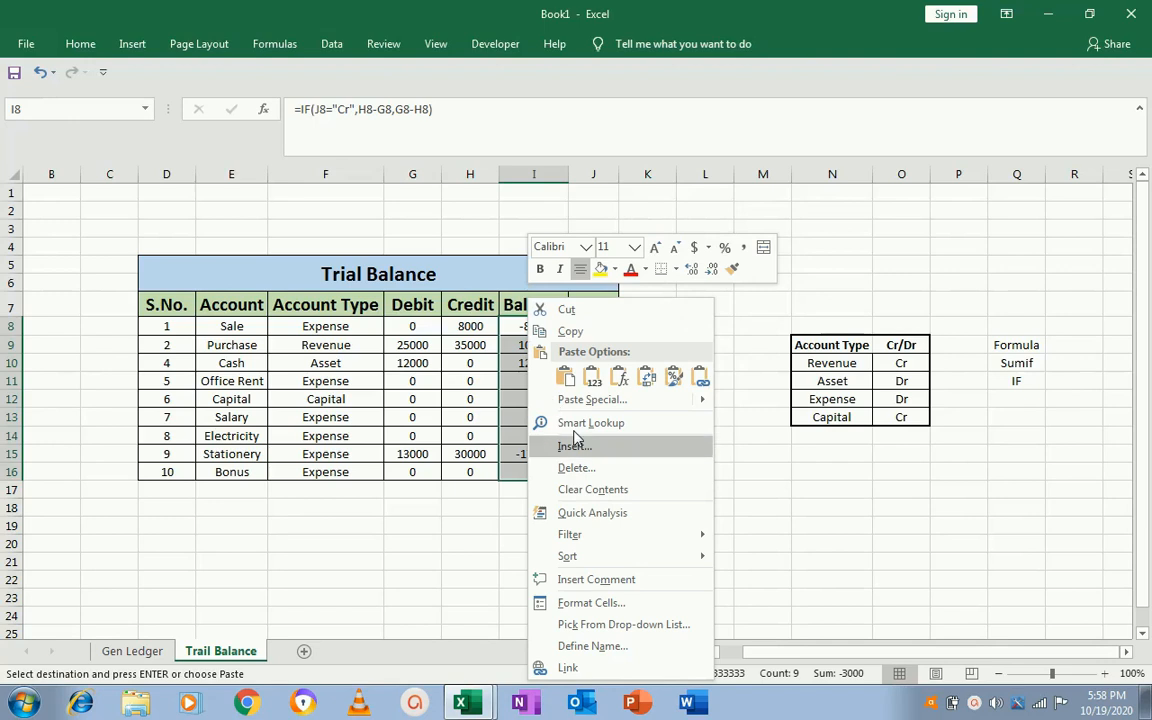
pyautogui.click(573, 604)
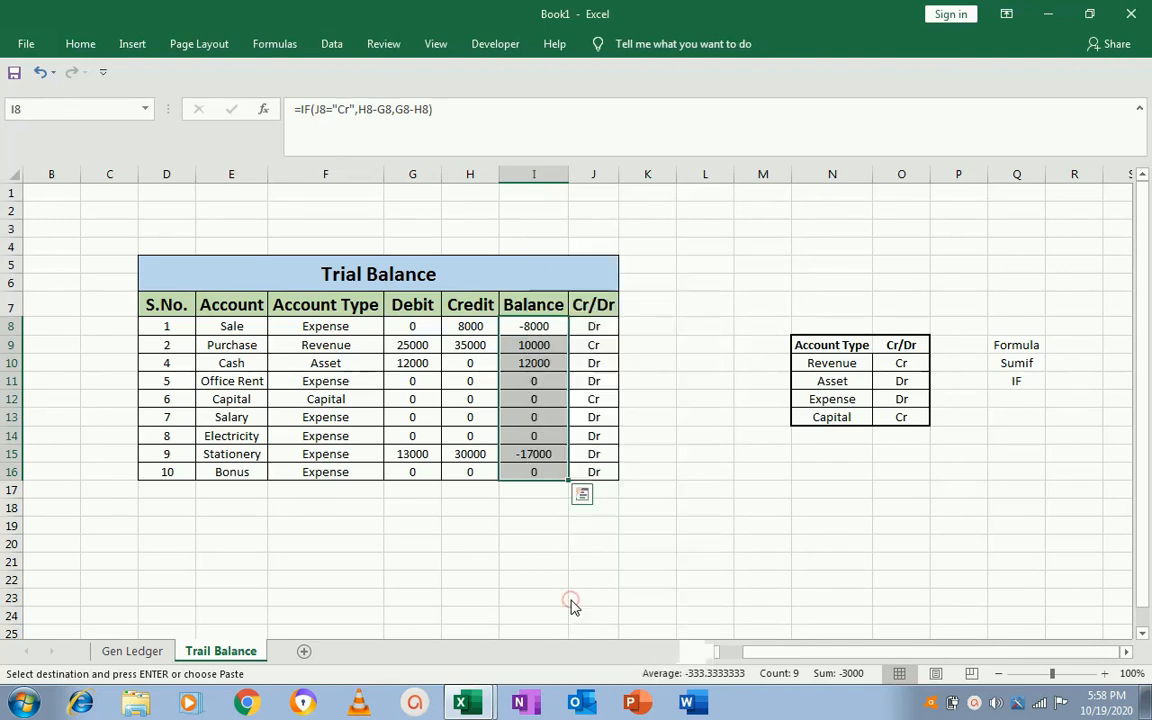
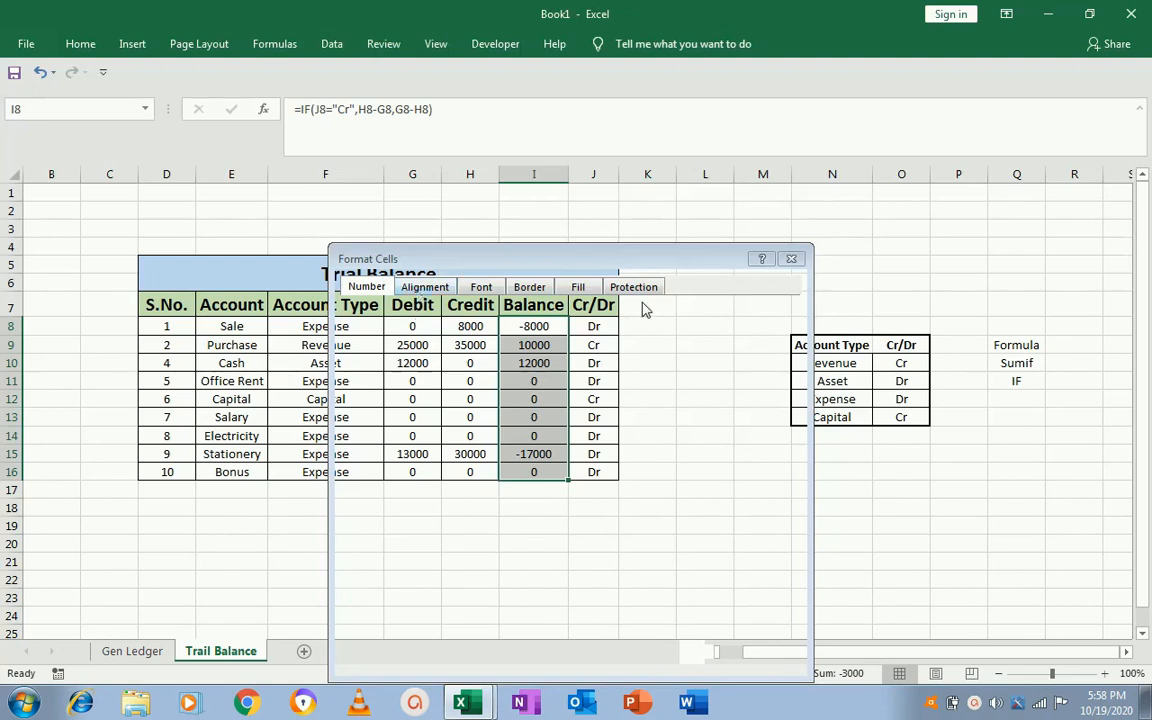
pyautogui.moveTo(587, 252); pyautogui.dragTo(342, 151)
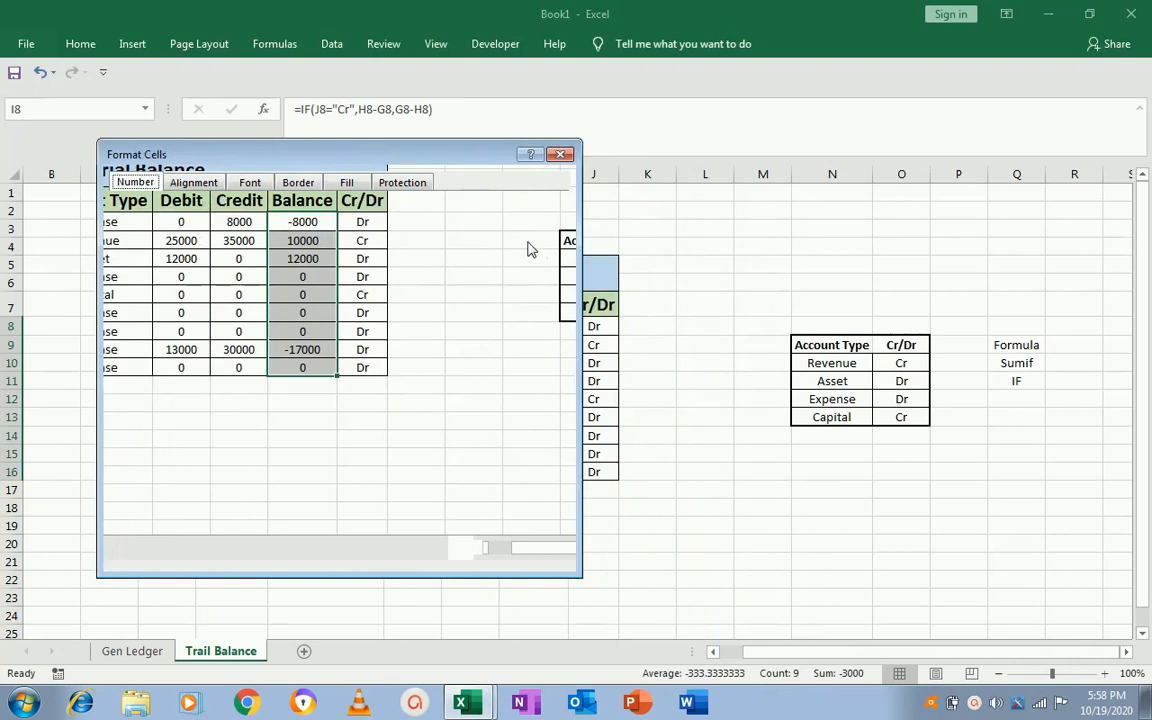
pyautogui.moveTo(358, 154); pyautogui.dragTo(781, 222)
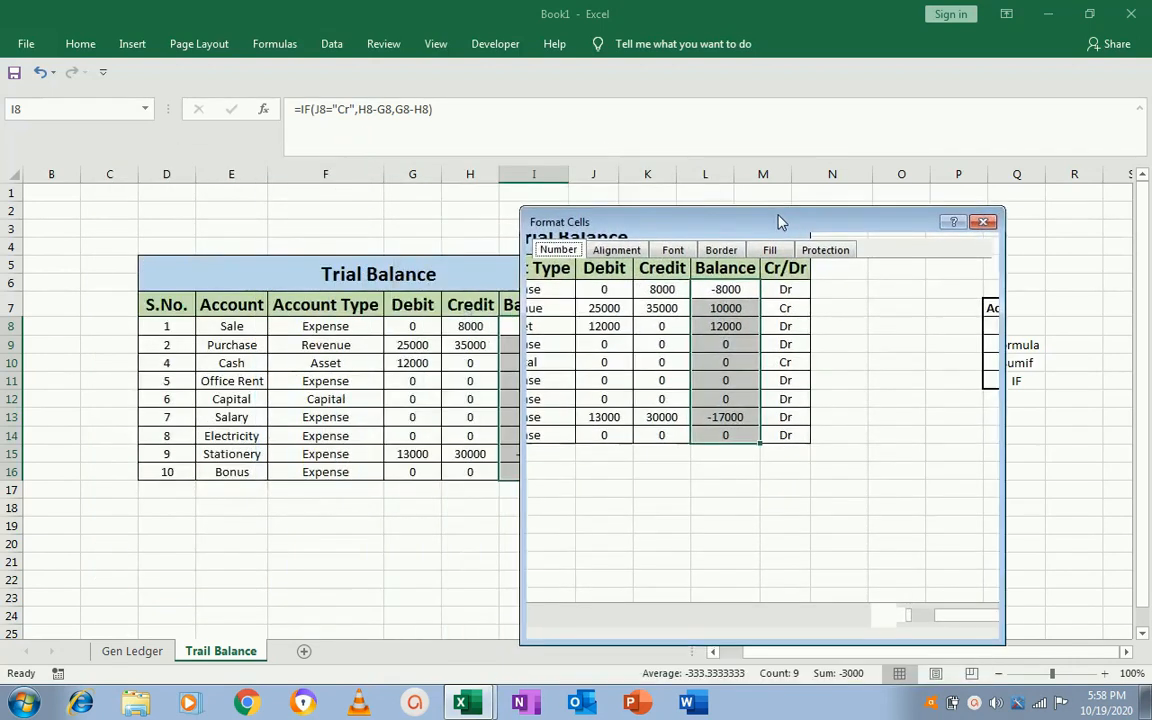
pyautogui.click(985, 224)
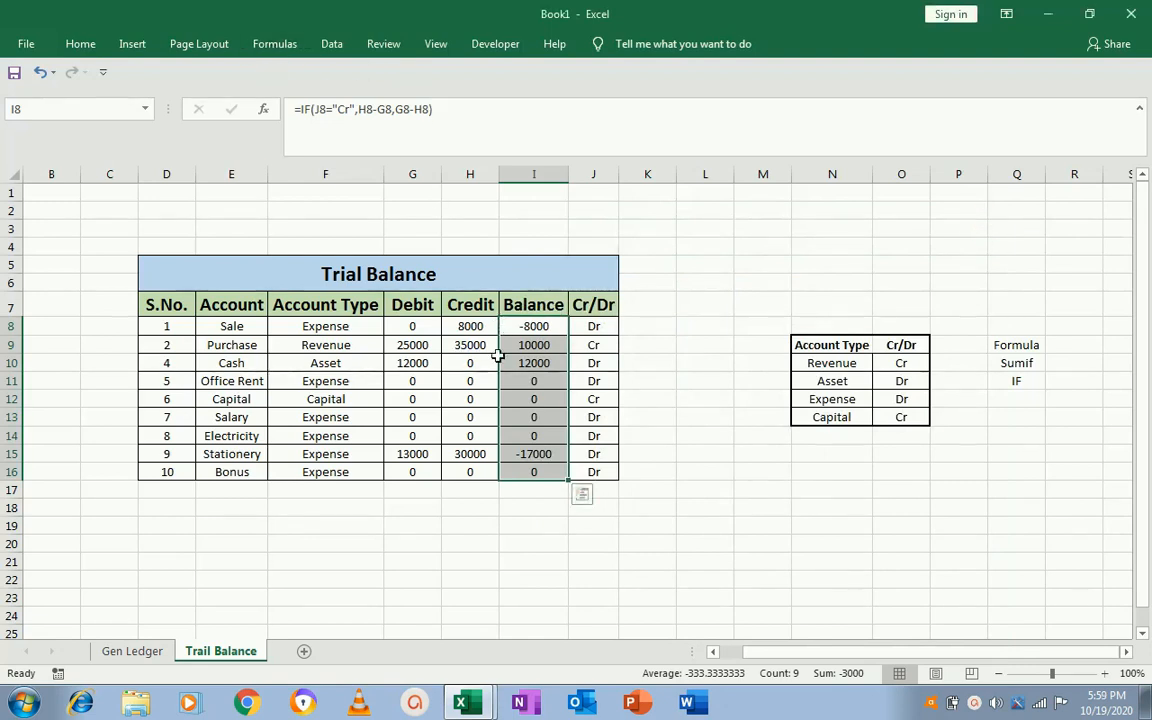
# - Format the Balance cells I8:I16 as Number with 2 decimal places, showing negative numbers in red without a minus sign
pyautogui.rightClick(530, 365)
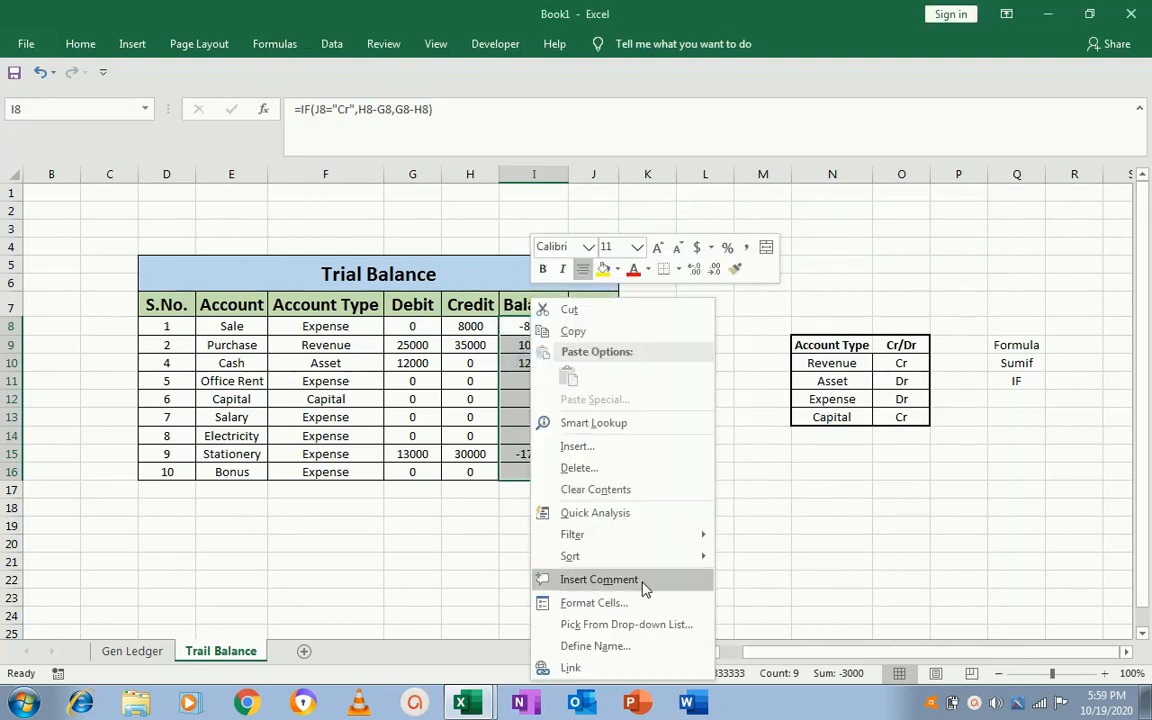
pyautogui.click(609, 604)
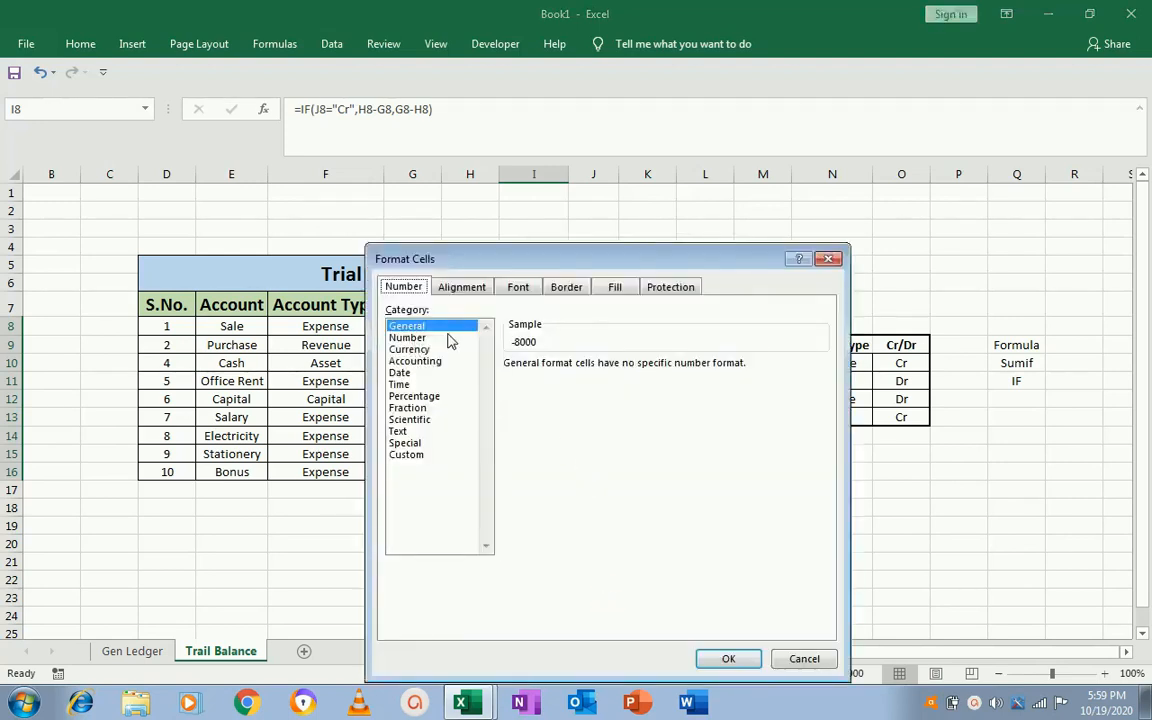
pyautogui.click(412, 338)
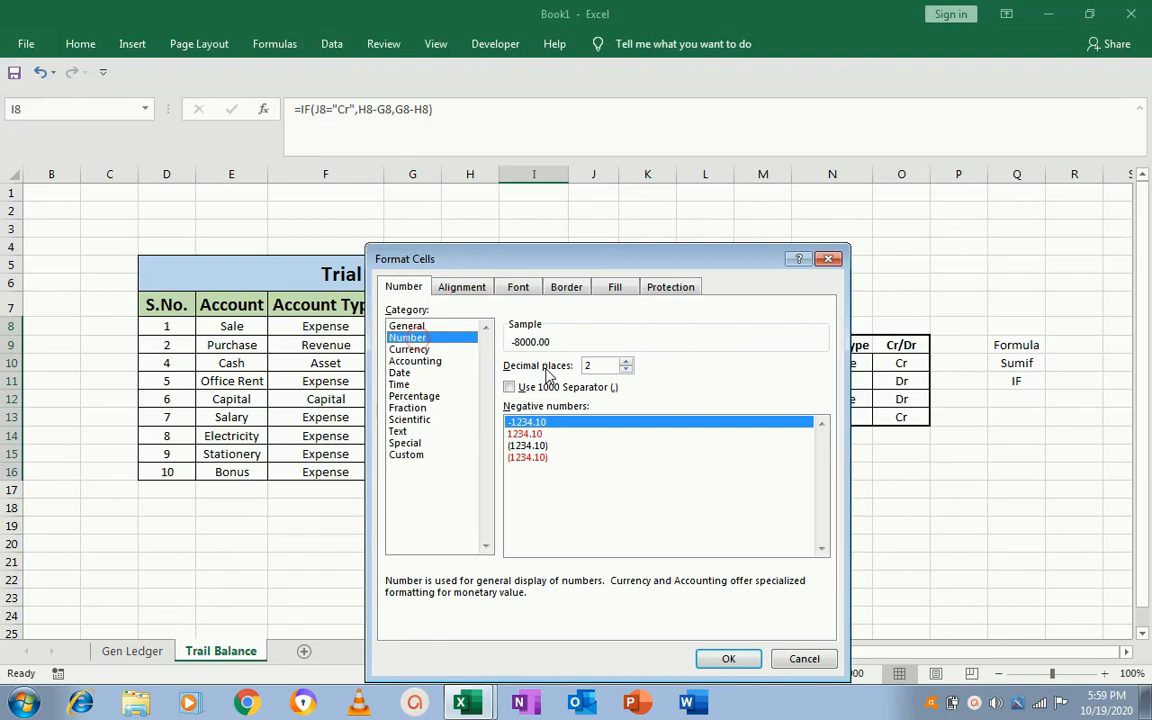
pyautogui.moveTo(620, 265); pyautogui.dragTo(890, 255)
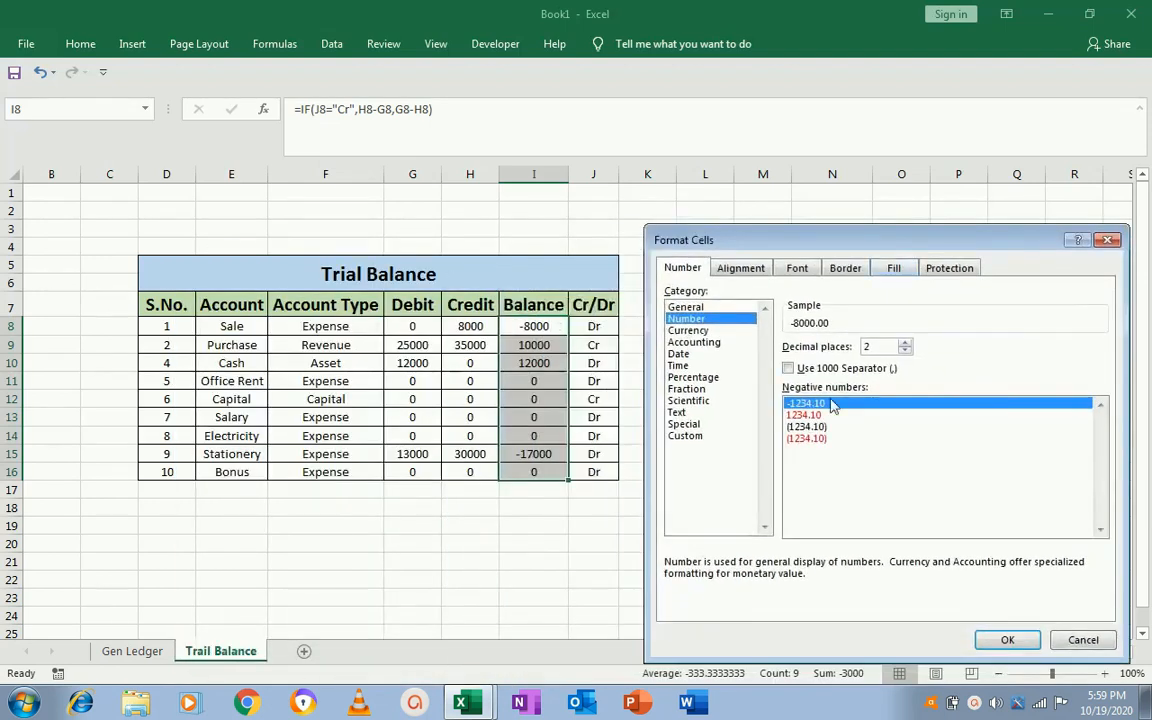
pyautogui.click(806, 416)
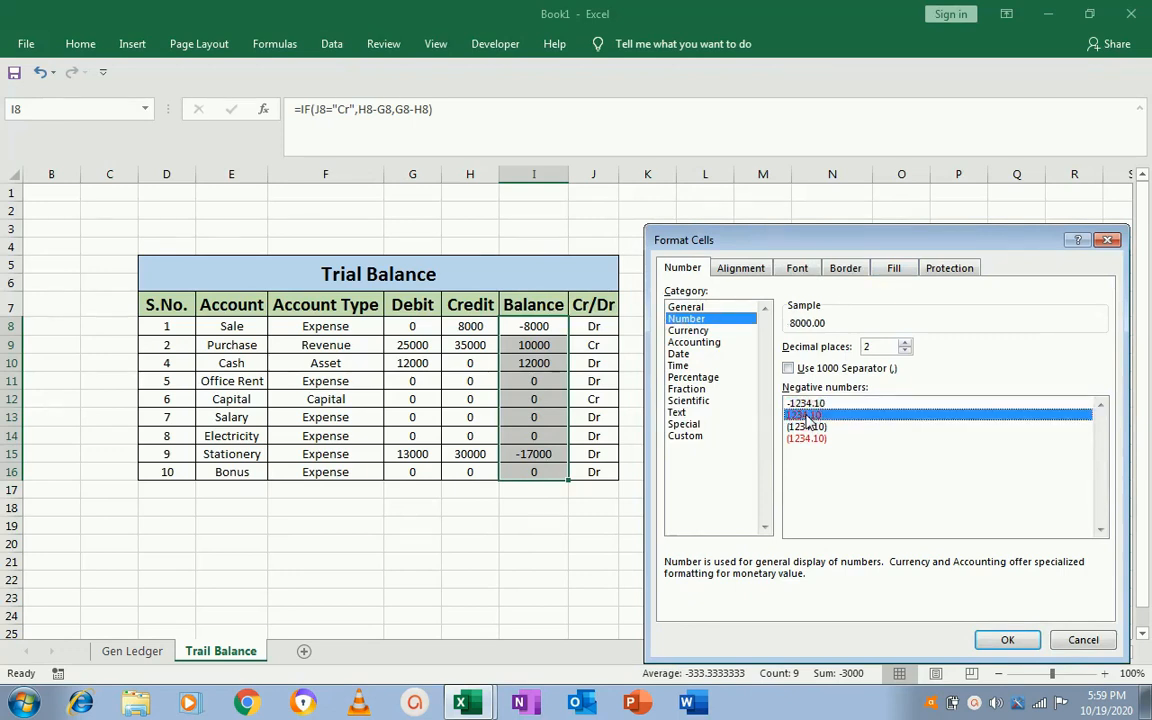
pyautogui.click(1007, 640)
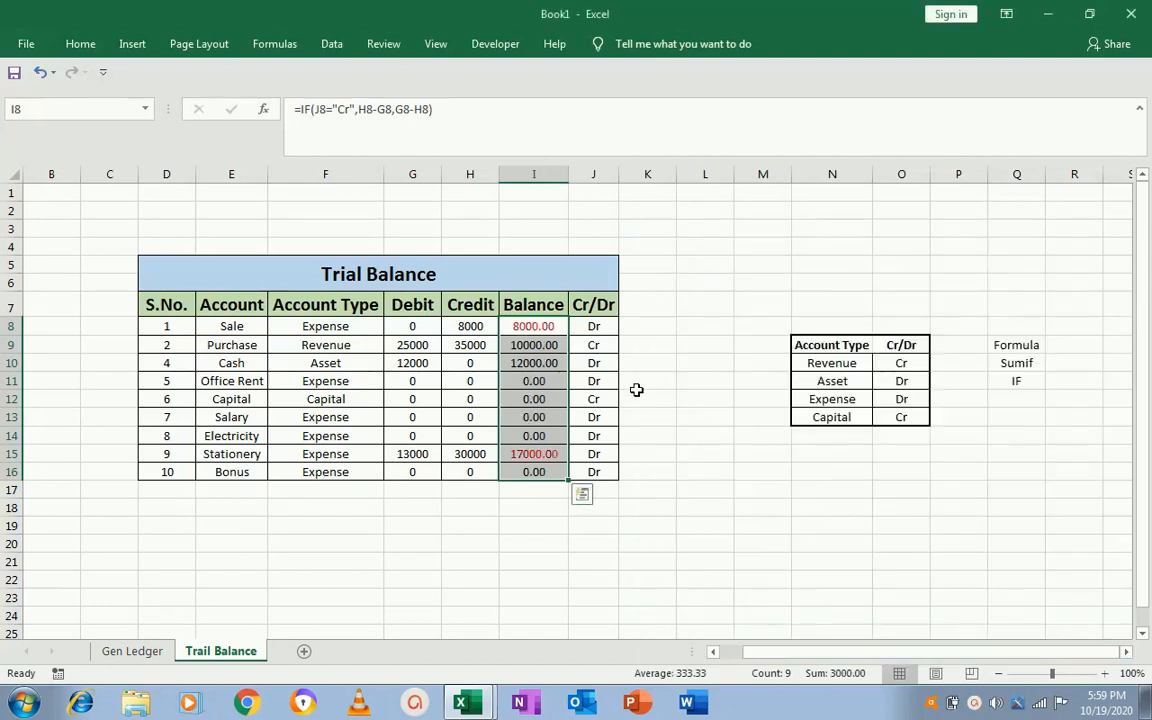
# - Check the Sale row's Balance against its Debit, Credit and Cr/Dr cells and the balances directly below
pyautogui.click(527, 344)
pyautogui.press('Up')
pyautogui.press('Left')
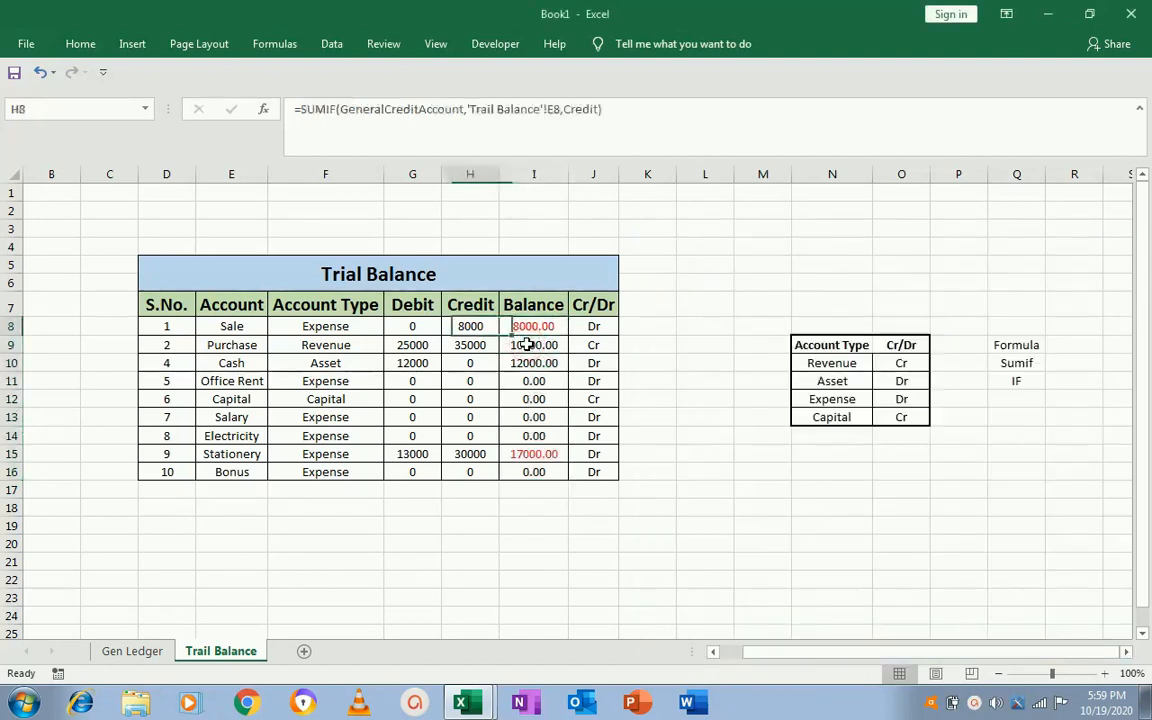
pyautogui.press('Left')
pyautogui.press('Left')
pyautogui.press('Right')
pyautogui.press('Right')
pyautogui.press('Right')
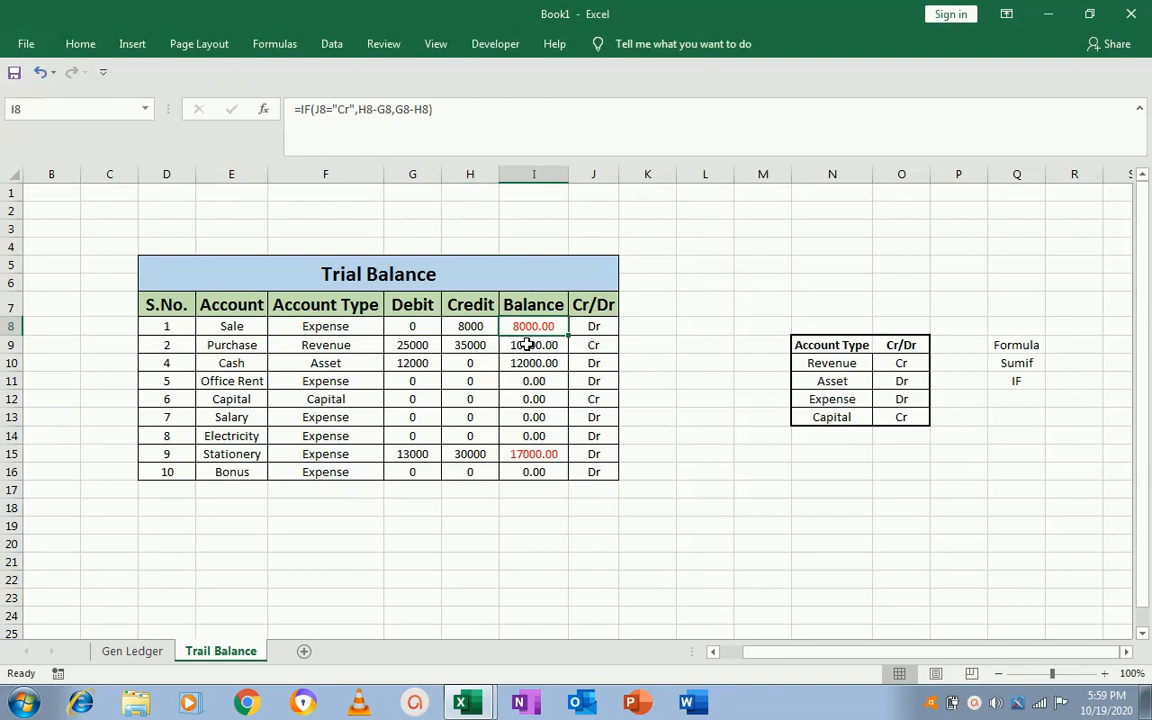
pyautogui.press('Right')
pyautogui.press('Left')
pyautogui.press('Down')
pyautogui.press('Down')
pyautogui.press('Down')
pyautogui.press('Up')
pyautogui.press('Up')
pyautogui.press('Up')
pyautogui.press('Down')
pyautogui.press('Up')
pyautogui.press('Left')
pyautogui.press('Left')
pyautogui.press('Right')
pyautogui.press('Right')
# - Check the Stationery row's Balance against its Debit and Credit amounts and compare it with the Sale row
pyautogui.press('Down')
pyautogui.press('Down')
pyautogui.press('Down')
pyautogui.press('Down')
pyautogui.press('Down')
pyautogui.press('Down')
pyautogui.press('Down')
pyautogui.press('Left')
pyautogui.press('Left')
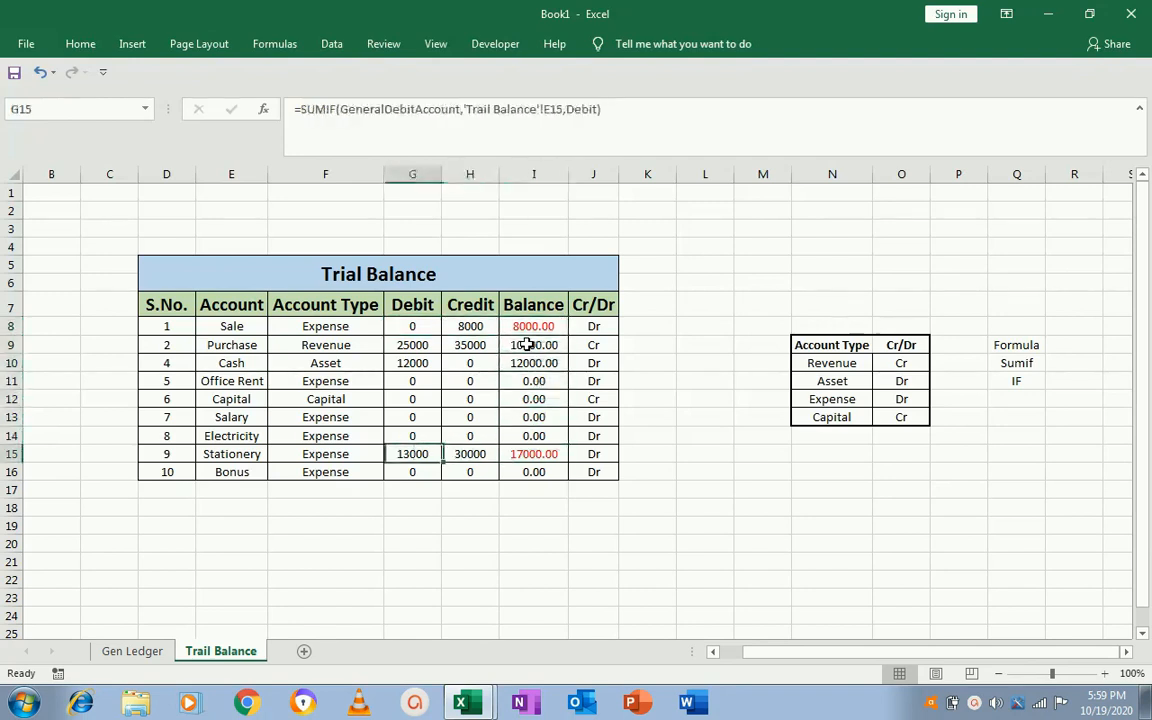
pyautogui.press('Right')
pyautogui.press('Up')
pyautogui.press('Up')
pyautogui.press('Up')
pyautogui.press('Up')
pyautogui.press('Up')
pyautogui.press('Up')
pyautogui.press('Up')
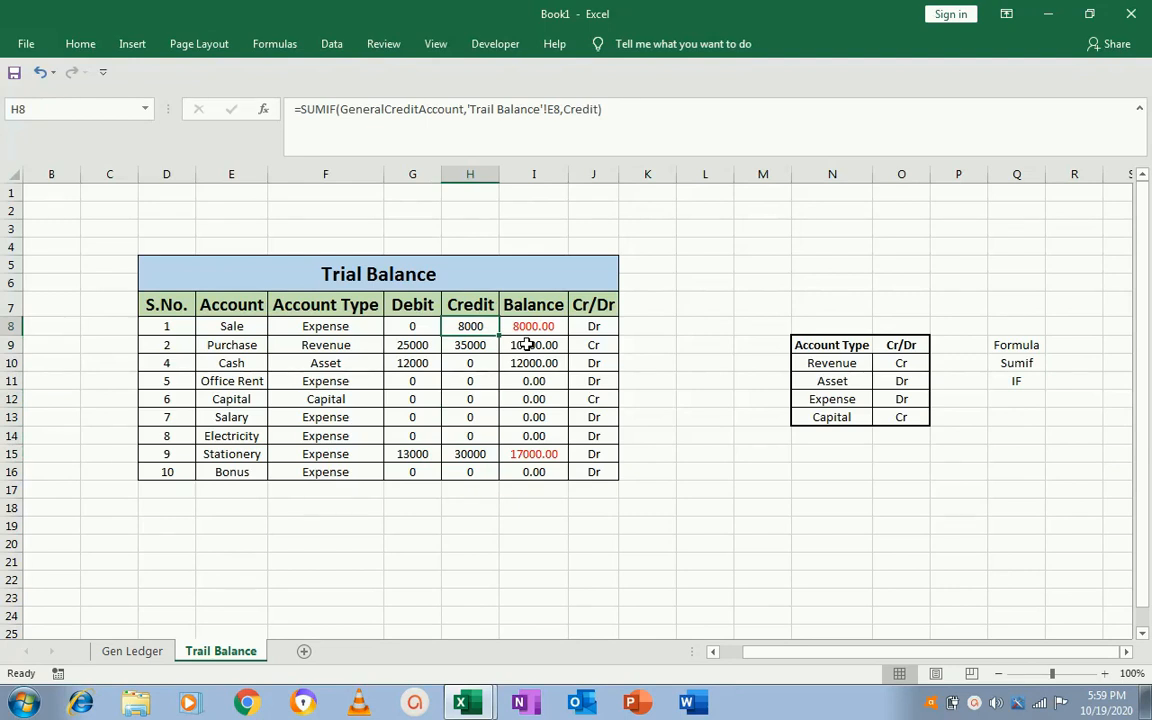
pyautogui.press('Up')
pyautogui.press('Up')
pyautogui.press('Left')
pyautogui.press('Right')
pyautogui.hotkey('shift', 'Down')
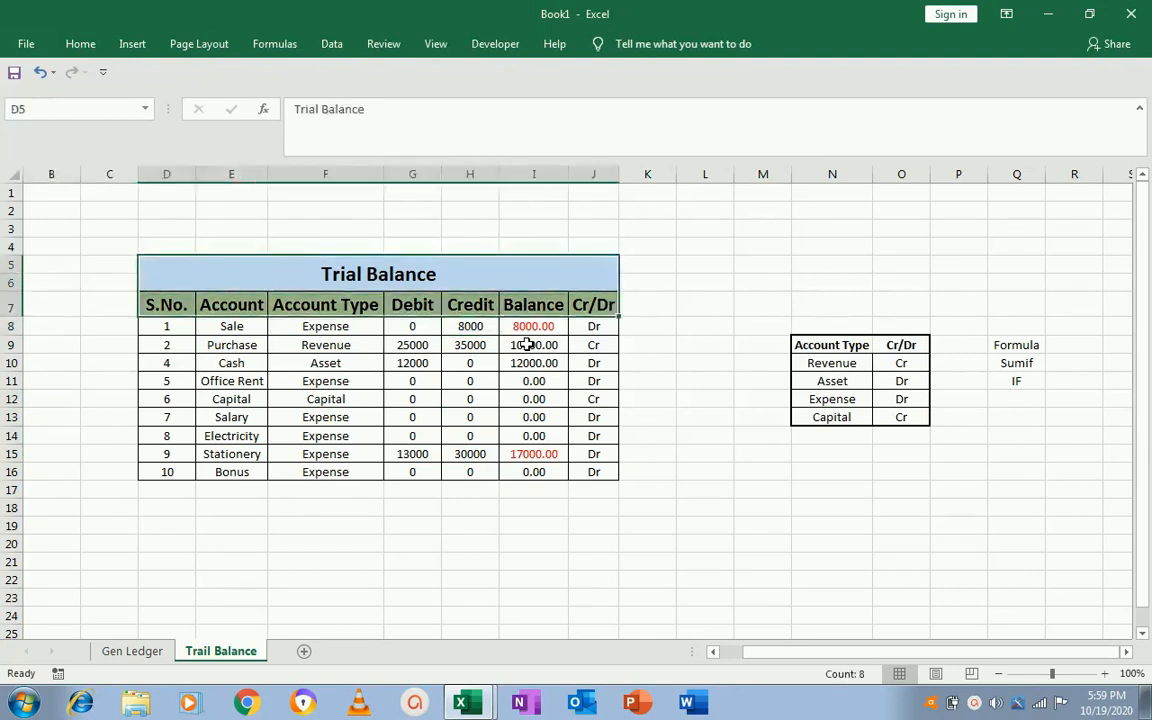
# - Enter the date 3-April-19 for the third ledger entry in E13 of the Gen Ledger sheet
pyautogui.click(155, 652)
pyautogui.click(358, 270)
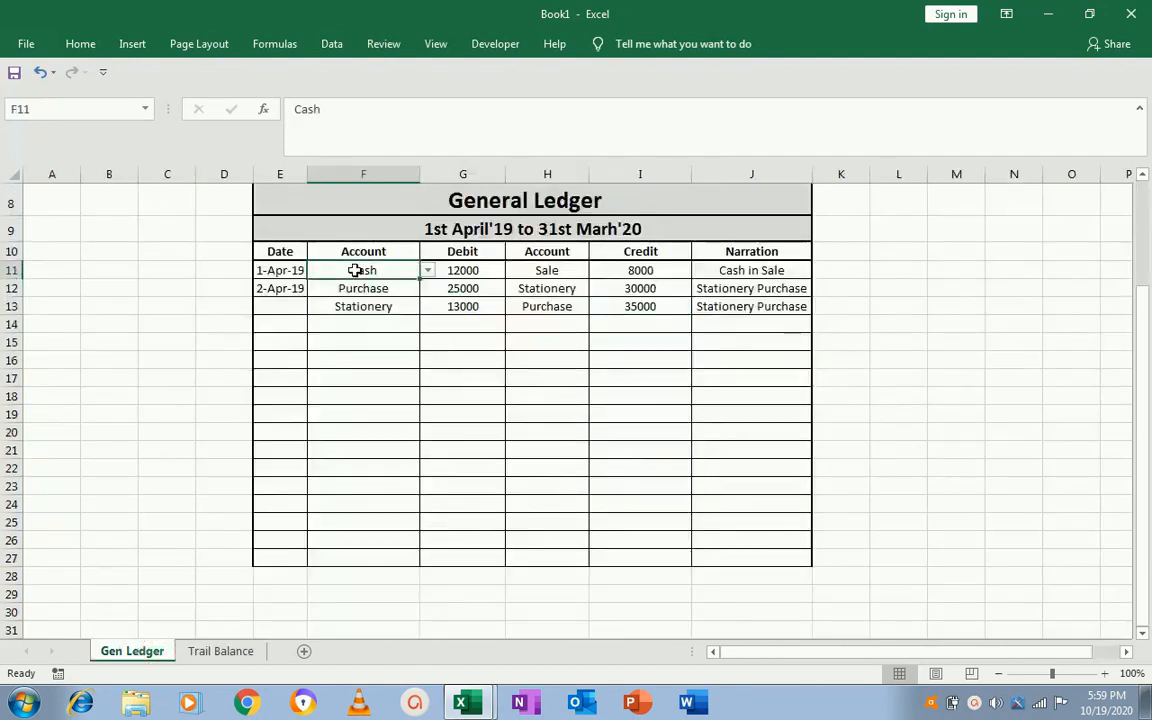
pyautogui.click(290, 306)
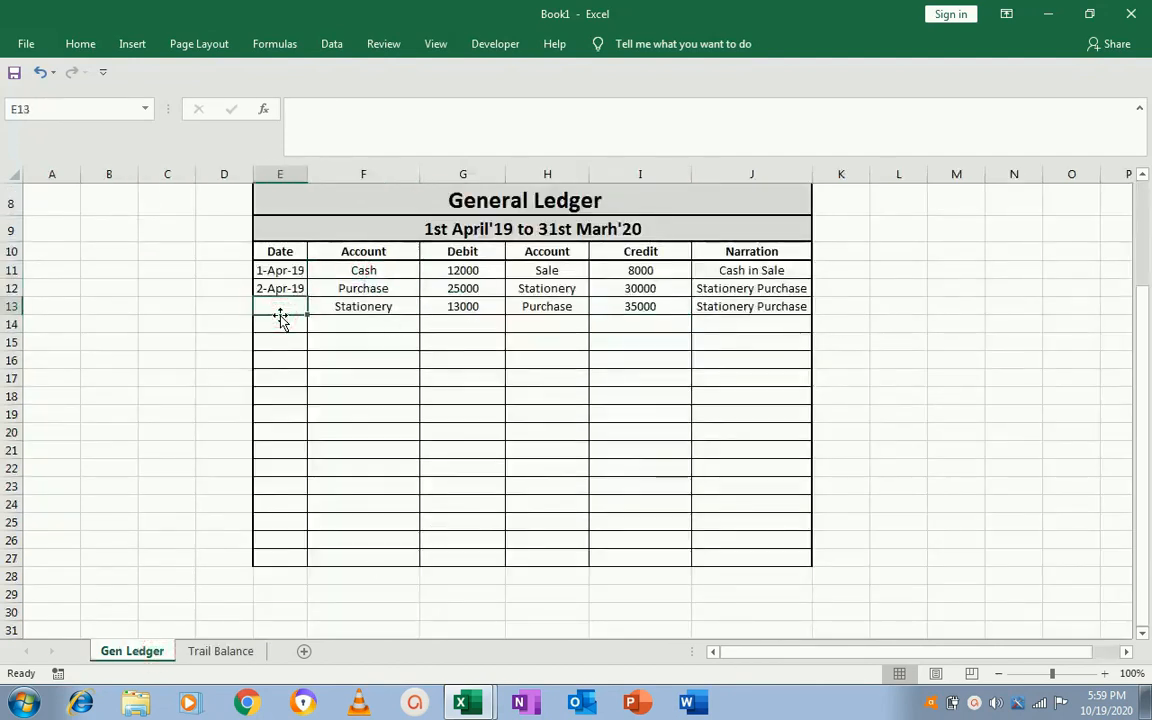
pyautogui.write('3-Aprl')
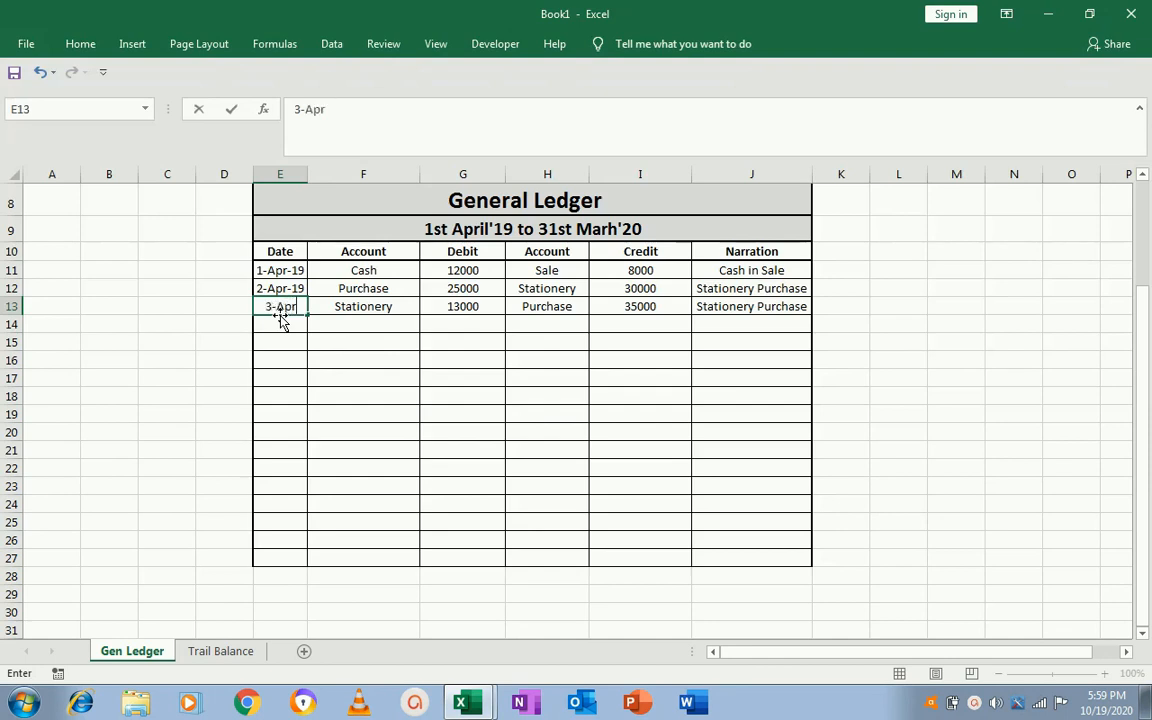
pyautogui.press('BackSpace')
pyautogui.write('il')
pyautogui.write('-19')
pyautogui.press('Return')
pyautogui.press('Up')
pyautogui.press('Up')
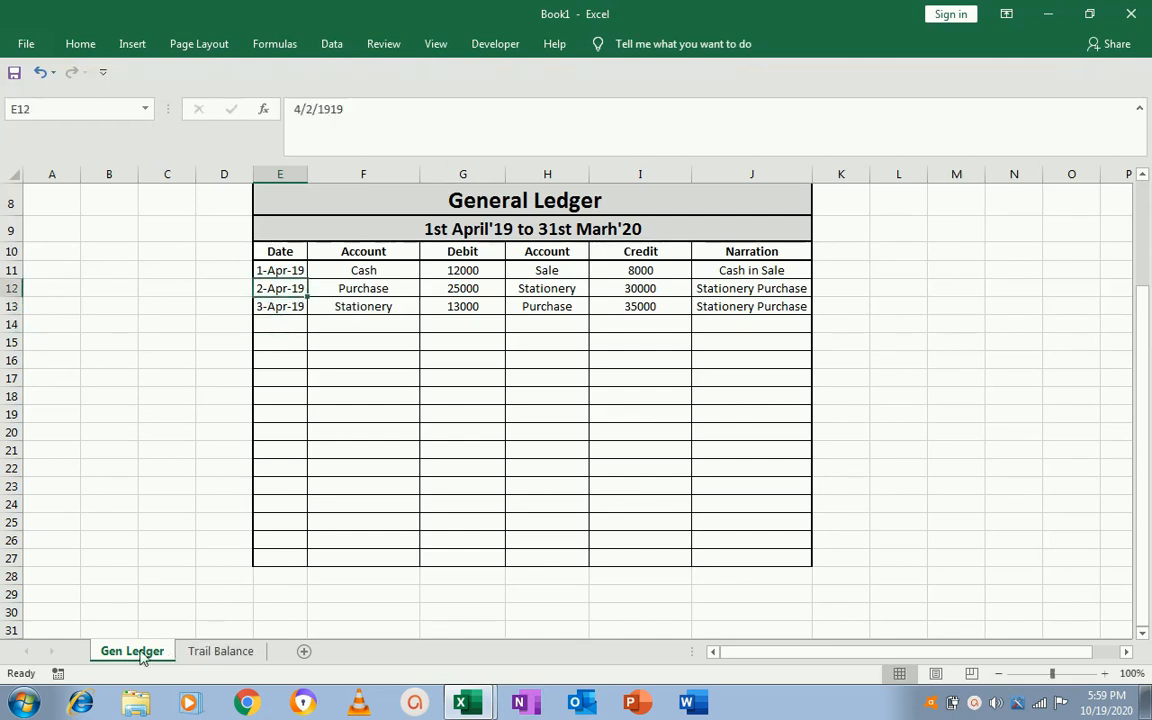
# - Apply a thick outside border around the whole Trial Balance table, D5:J16, on the Trail Balance sheet
pyautogui.click(213, 652)
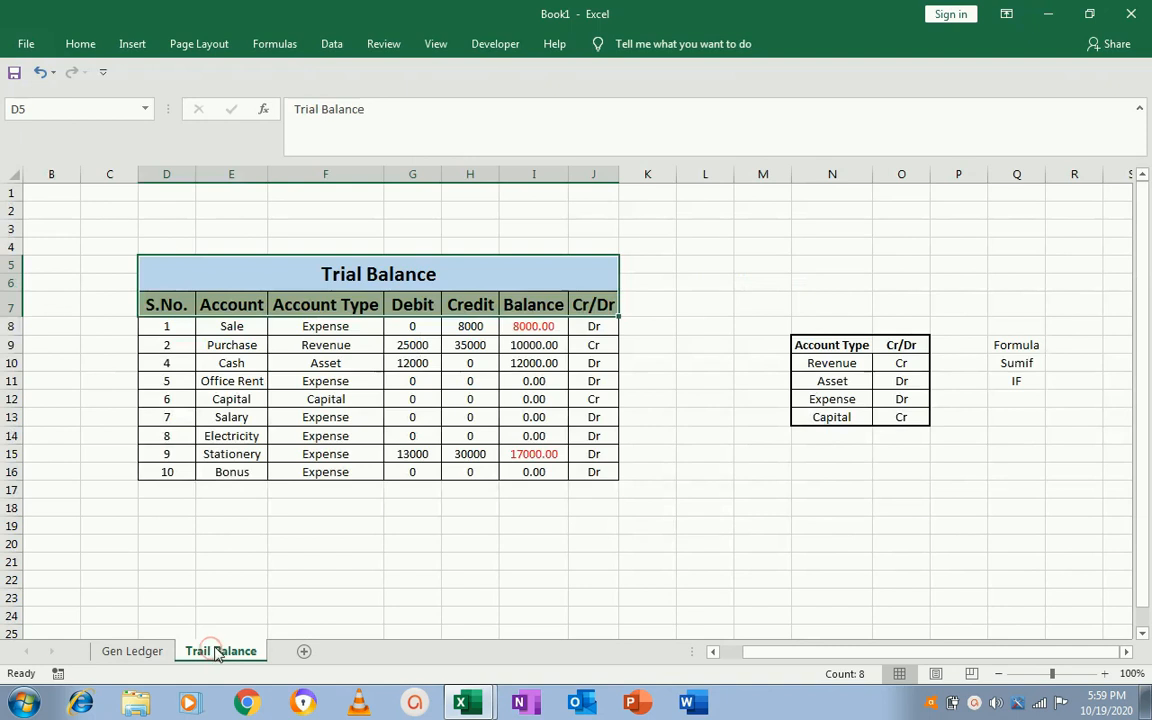
pyautogui.click(302, 299)
pyautogui.press('Right')
pyautogui.press('Right')
pyautogui.press('Up')
pyautogui.press('Left')
pyautogui.press('Left')
pyautogui.press('Right')
pyautogui.press('Right')
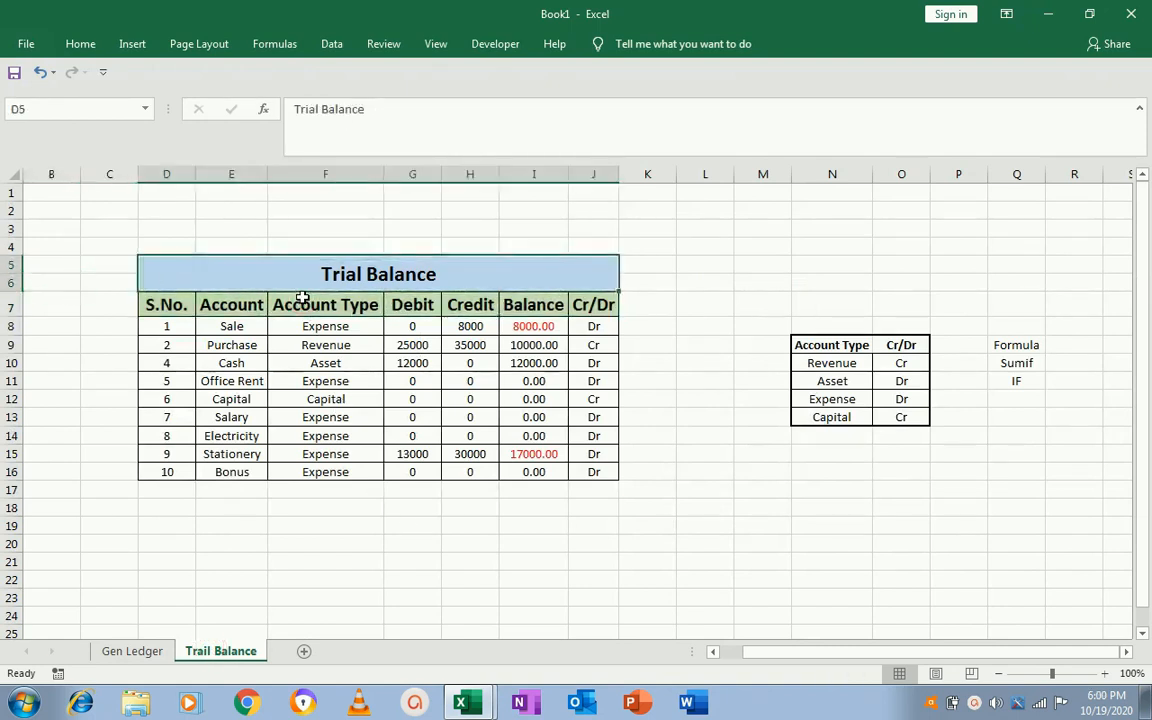
pyautogui.hotkey('shift', 'Down')
pyautogui.hotkey('ctrl', 'shift', 'Down')
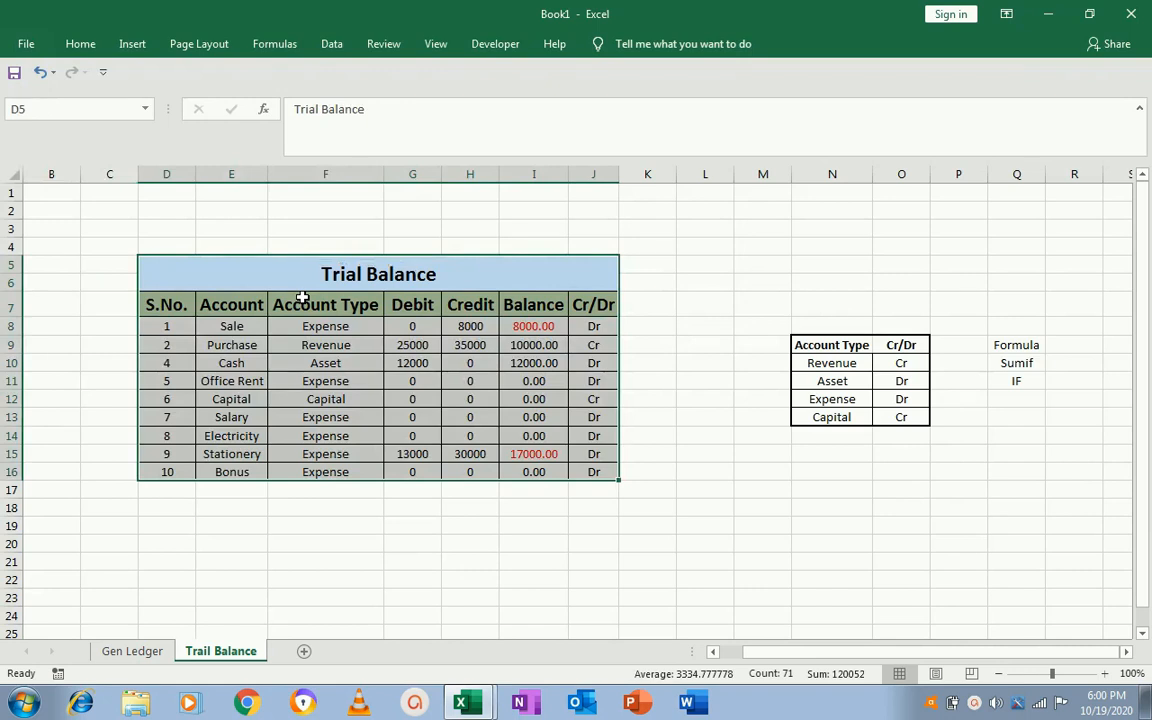
pyautogui.click(82, 45)
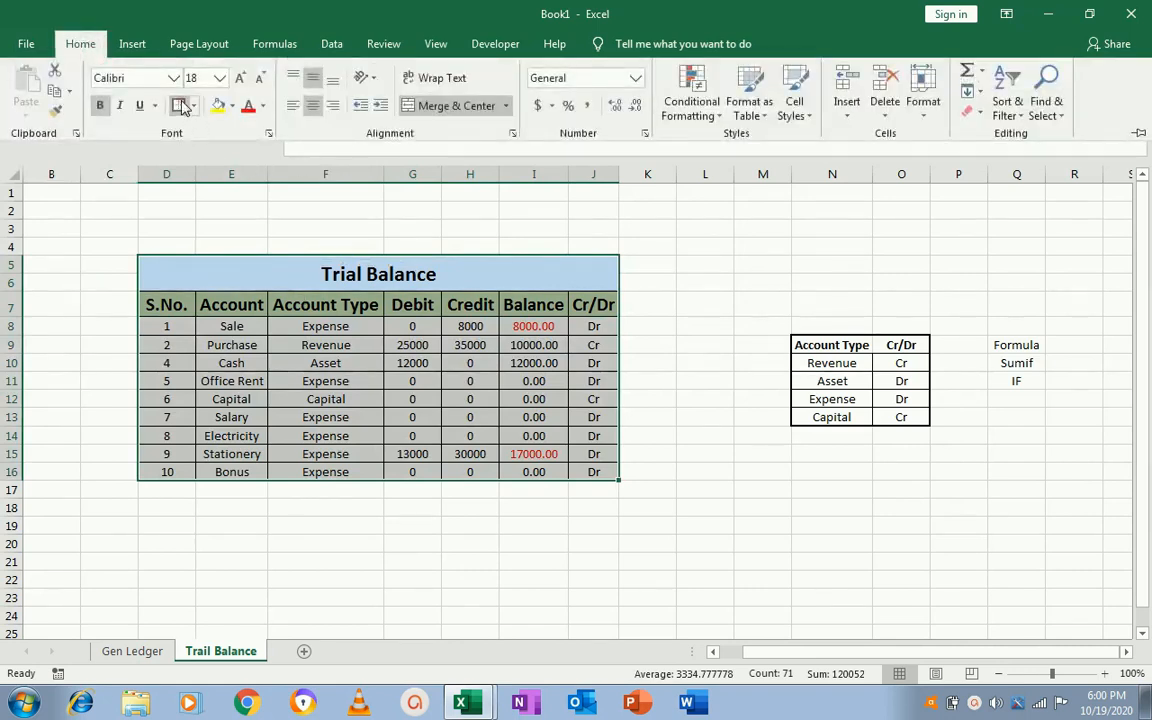
pyautogui.click(655, 315)
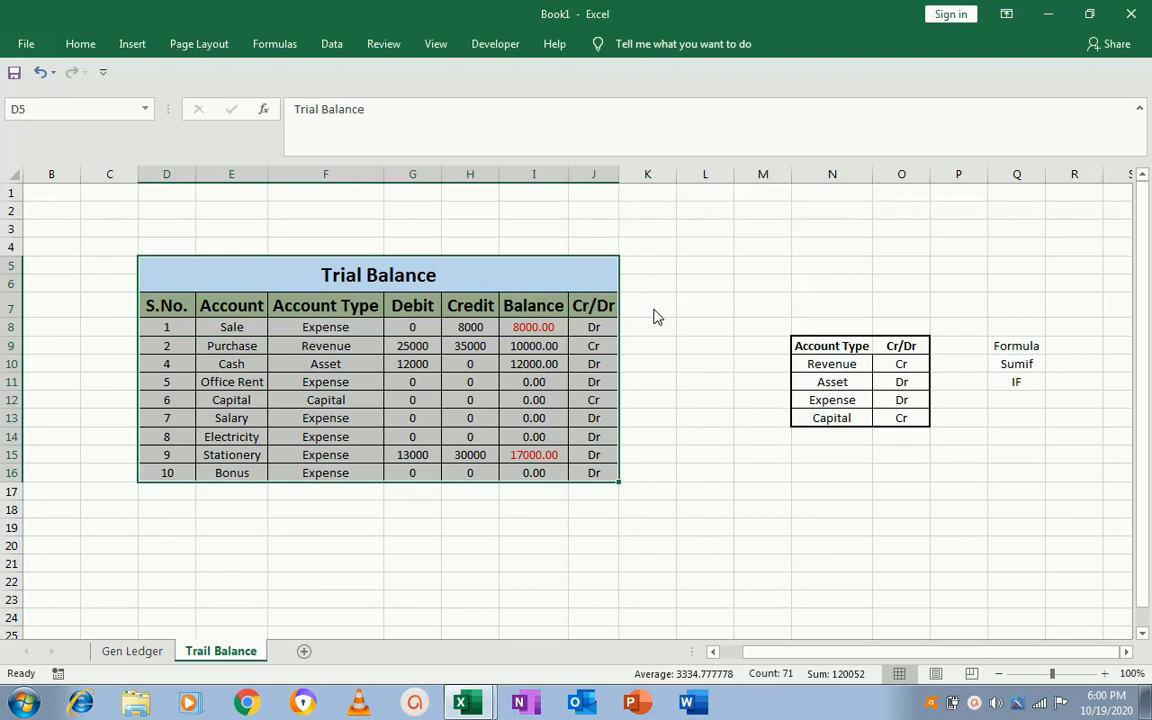
pyautogui.click(977, 703)
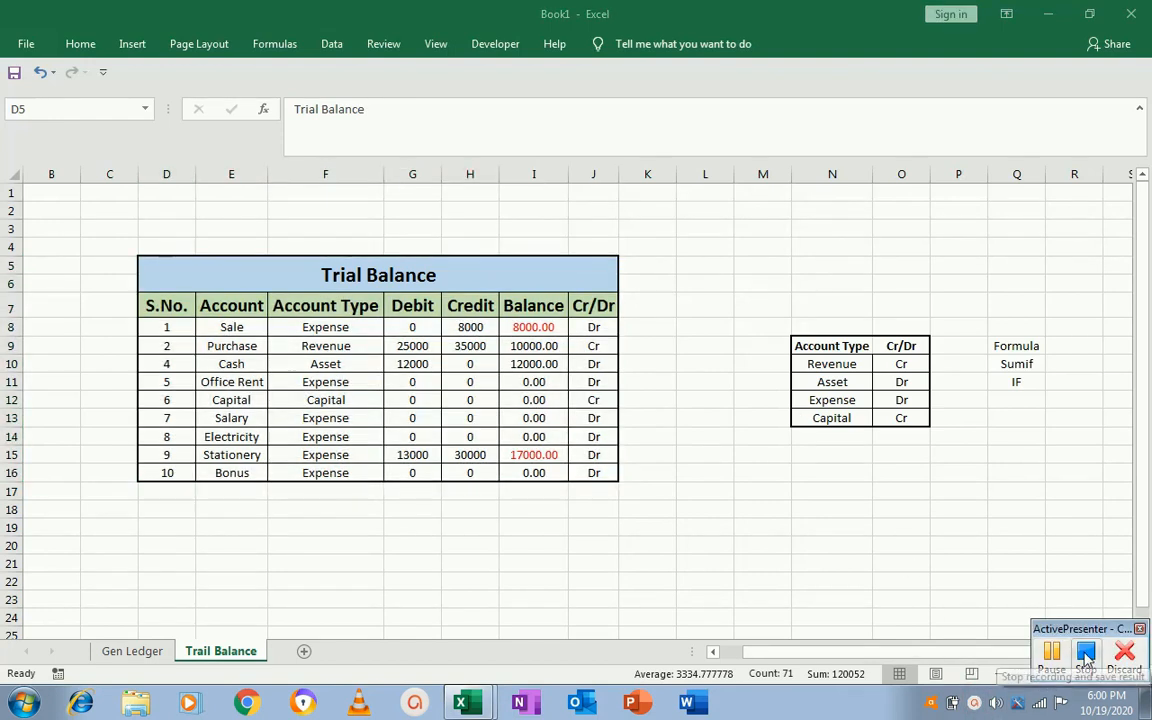